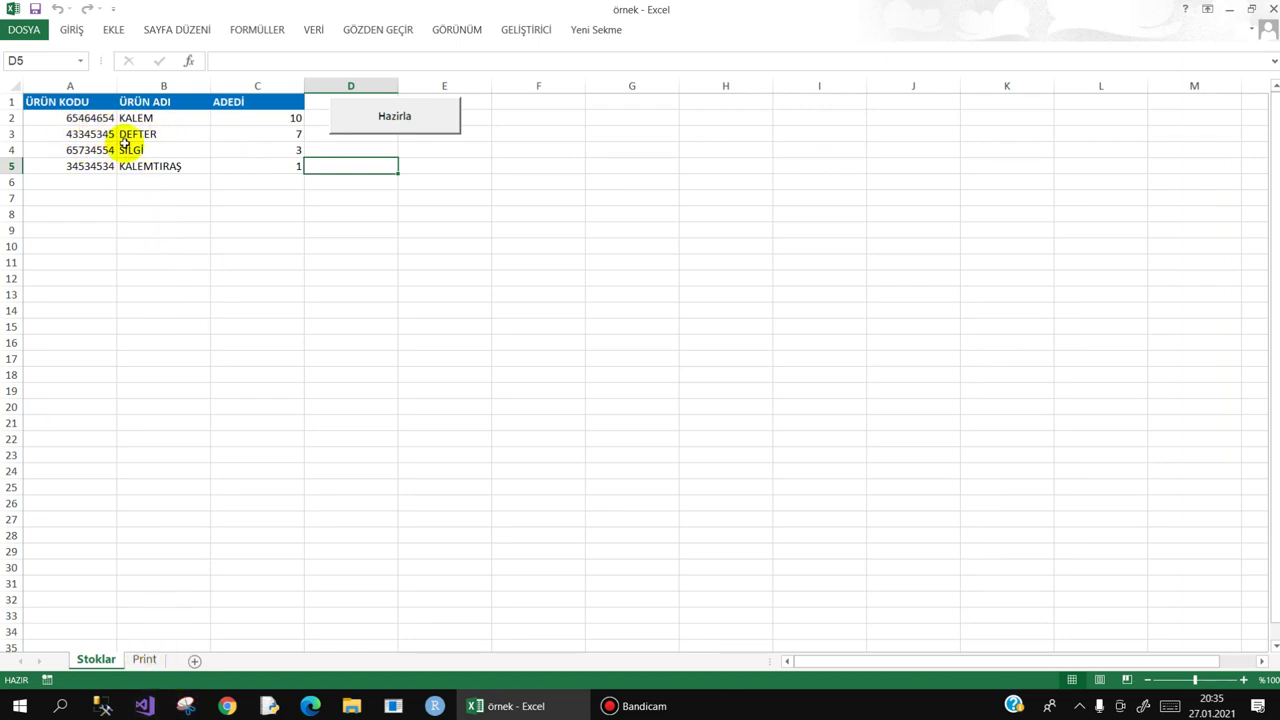
Step: Widen Stoklar columns A and B to fit the product codes and names
{"action": "left_click_drag", "start_coordinate": [119, 80], "coordinate": [102, 80]}
{"action": "left_click_drag", "start_coordinate": [284, 80], "coordinate": [284, 80]}
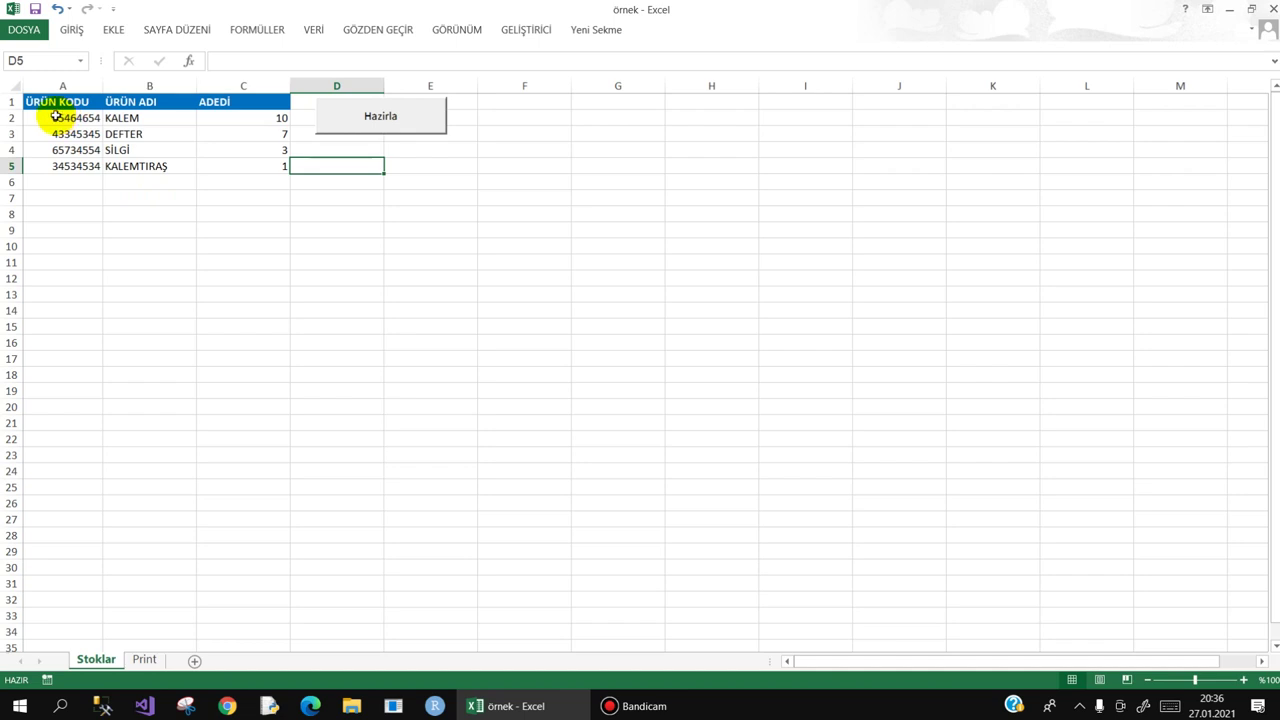
{"action": "left_click_drag", "start_coordinate": [55, 116], "coordinate": [57, 163]}
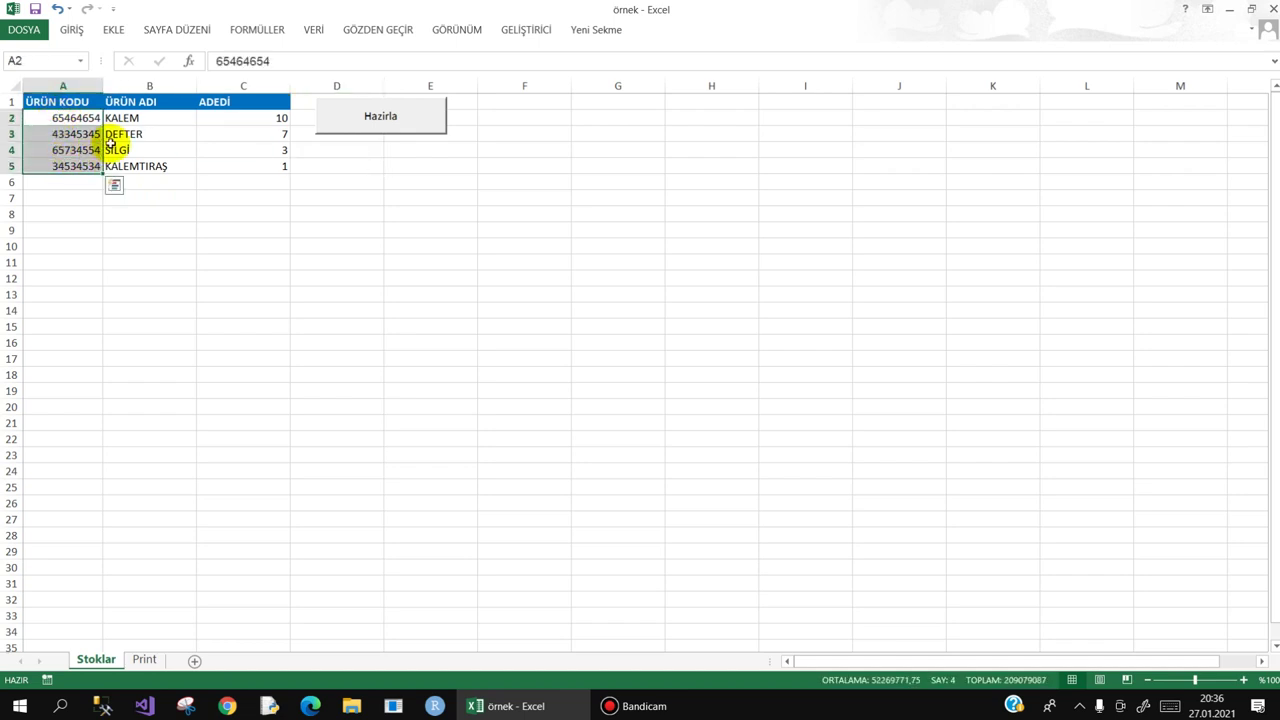
{"action": "left_click_drag", "start_coordinate": [131, 117], "coordinate": [135, 165]}
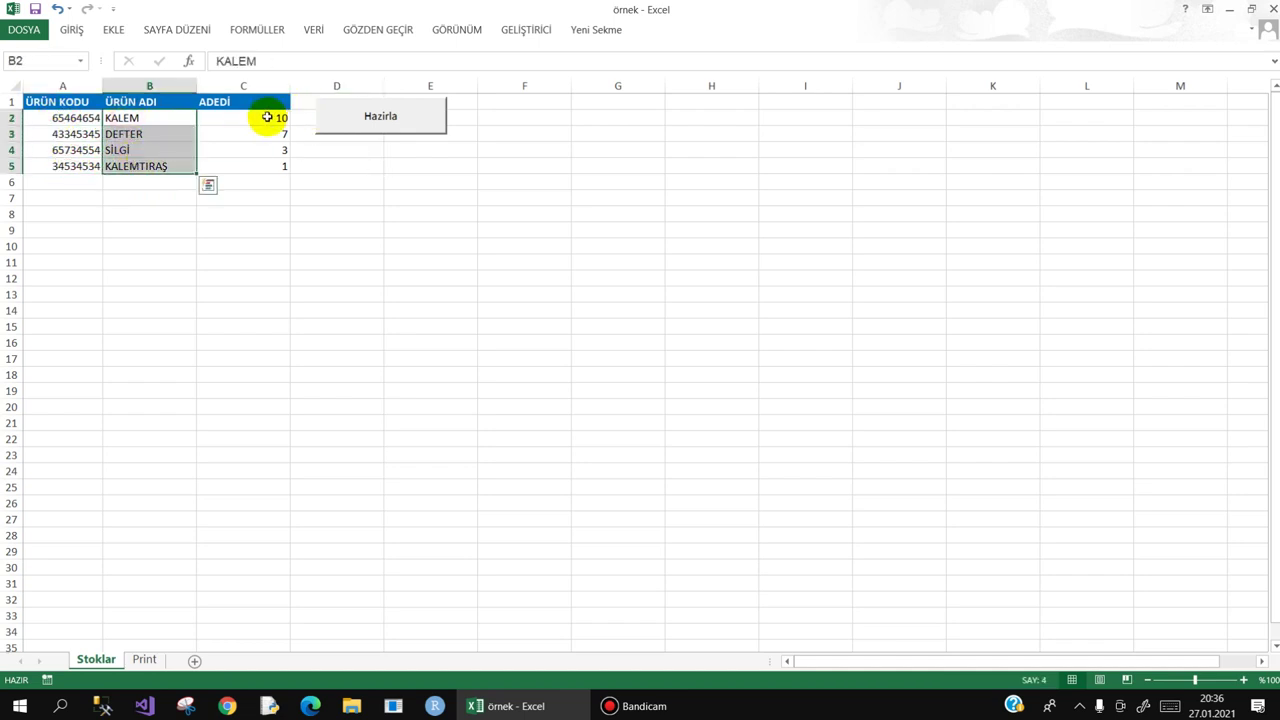
{"action": "left_click_drag", "start_coordinate": [266, 117], "coordinate": [266, 165]}
{"action": "left_click_drag", "start_coordinate": [104, 87], "coordinate": [95, 87]}
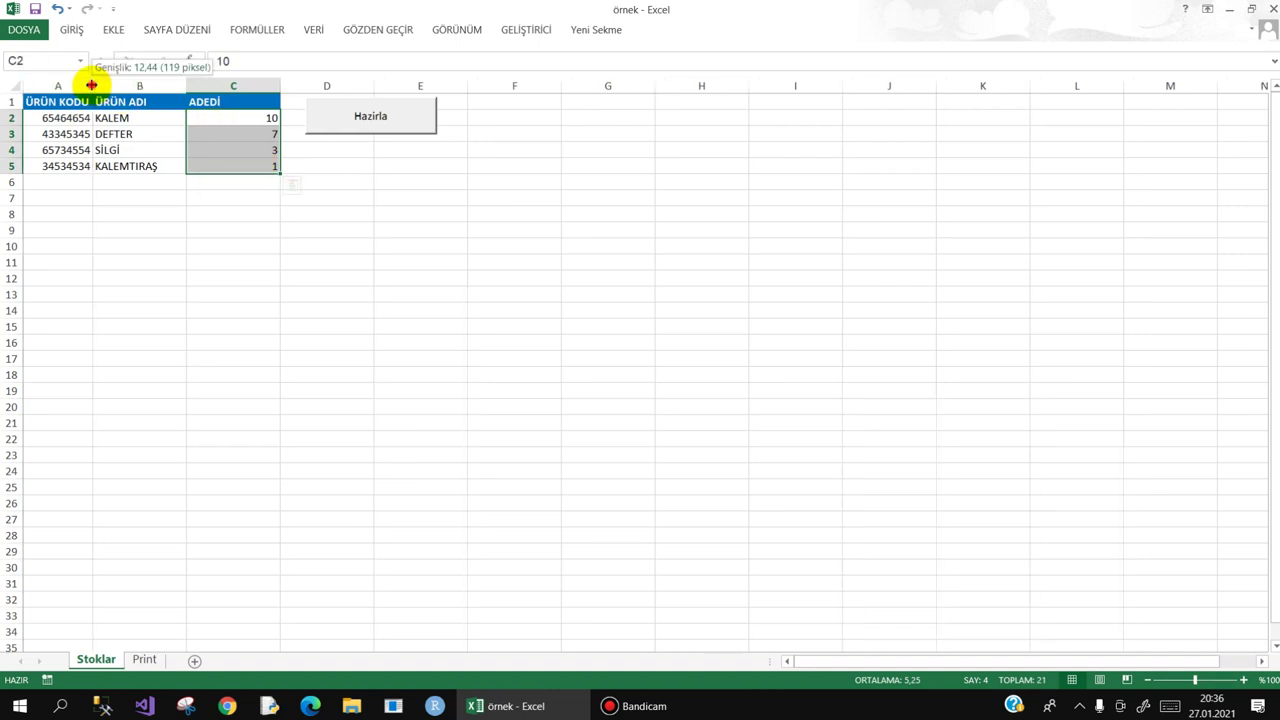
{"action": "left_click_drag", "start_coordinate": [95, 85], "coordinate": [143, 85]}
{"action": "left_click_drag", "start_coordinate": [243, 84], "coordinate": [315, 84]}
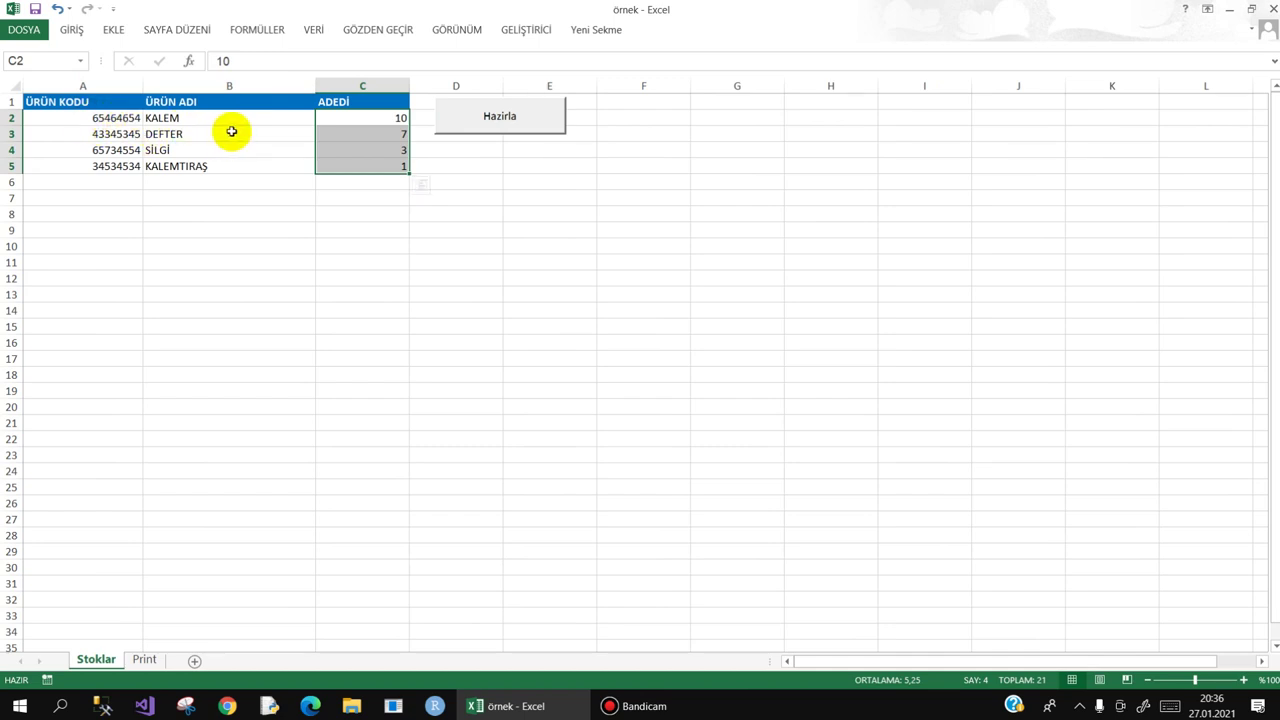
{"action": "left_click", "coordinate": [250, 147]}
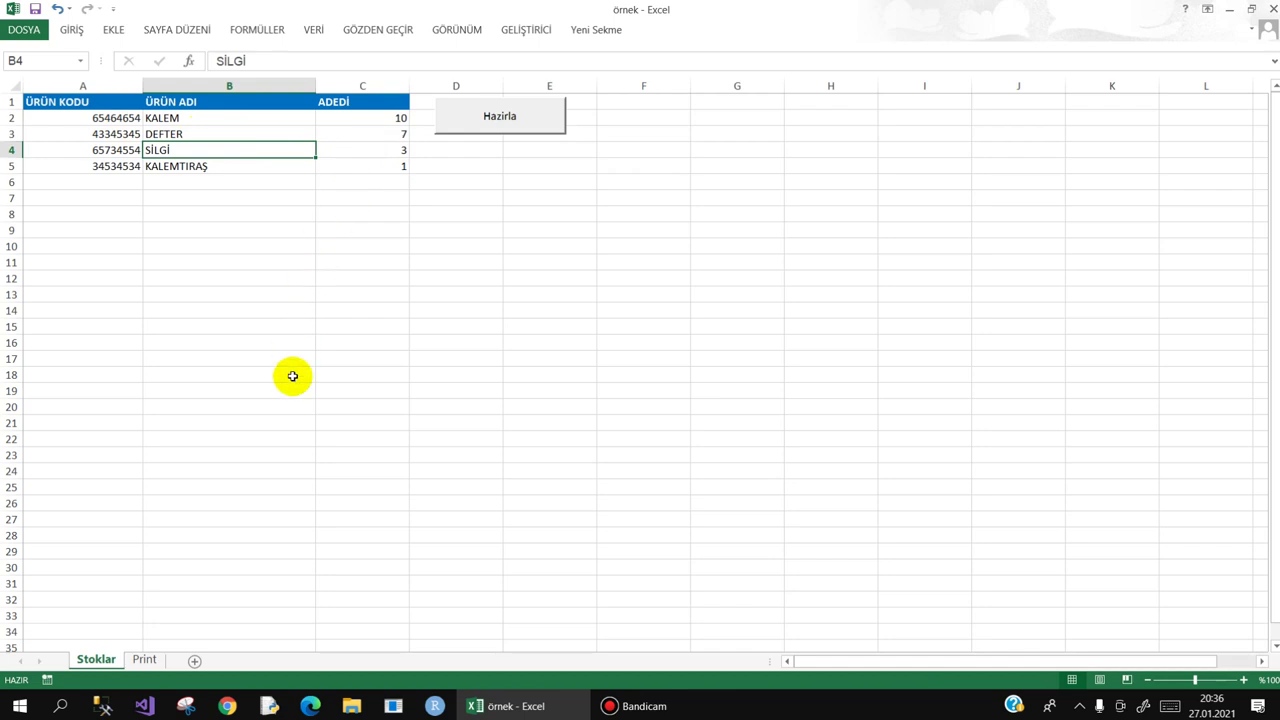
Step: Run the Hazırla macro, confirm with Tamam, and review the Print list before returning to Stoklar
{"action": "left_click", "coordinate": [498, 117]}
{"action": "left_click", "coordinate": [657, 401]}
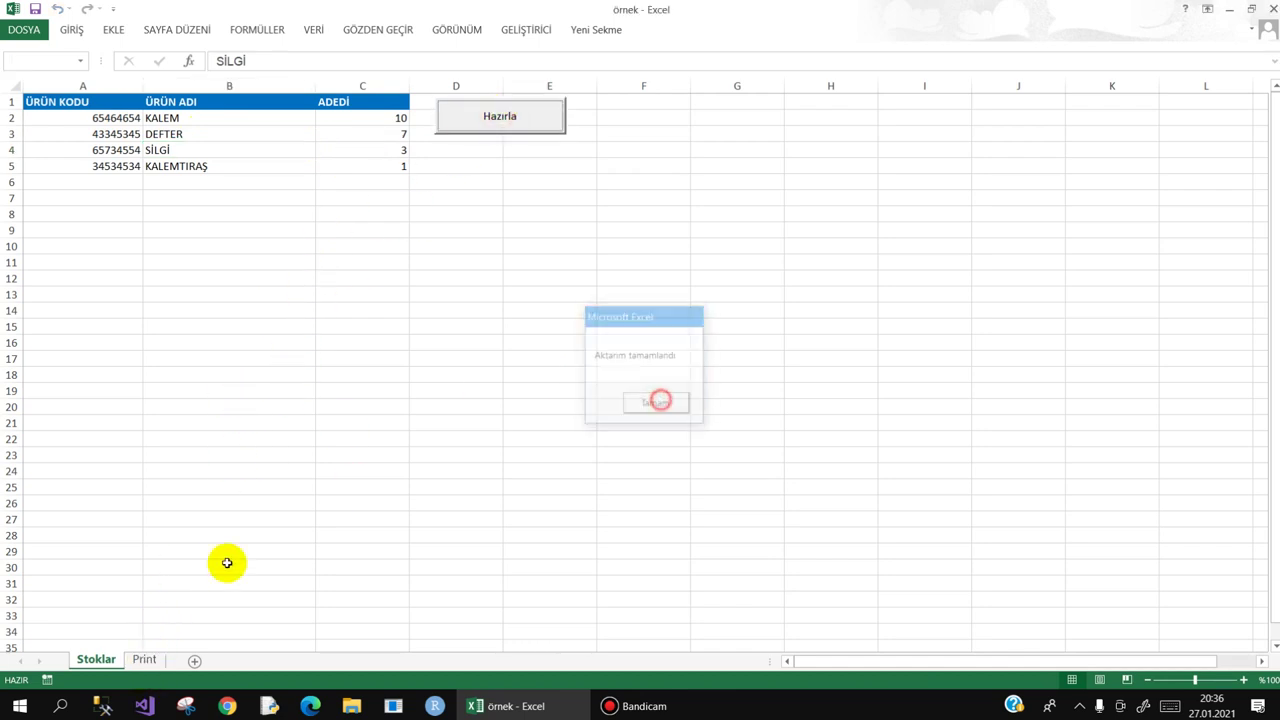
{"action": "left_click", "coordinate": [144, 662]}
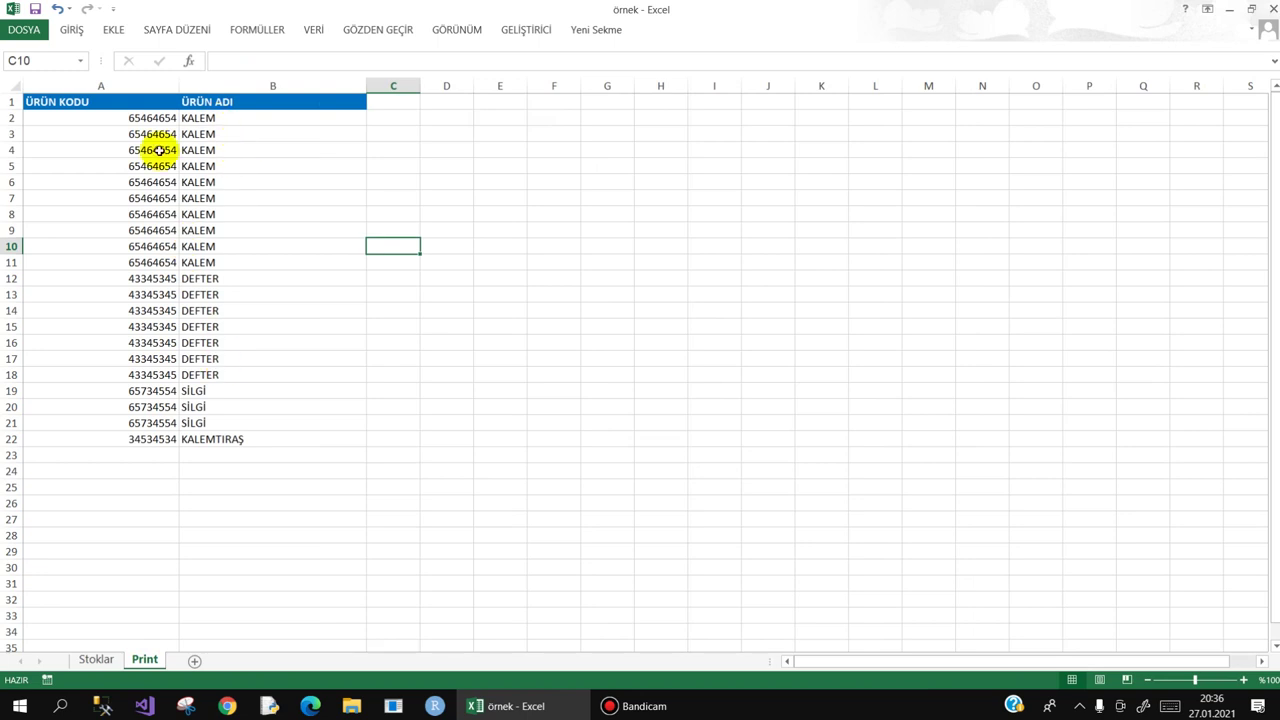
{"action": "left_click_drag", "start_coordinate": [140, 118], "coordinate": [200, 150]}
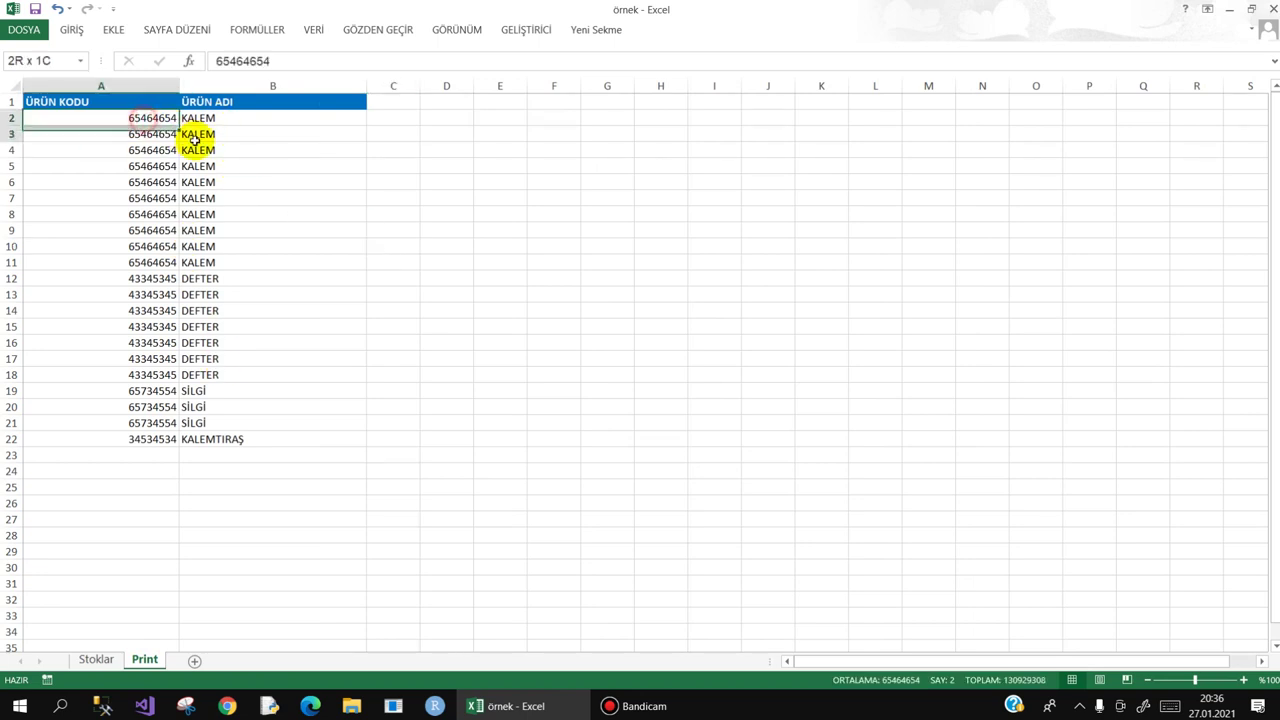
{"action": "left_click", "coordinate": [85, 662]}
{"action": "left_click", "coordinate": [377, 166]}
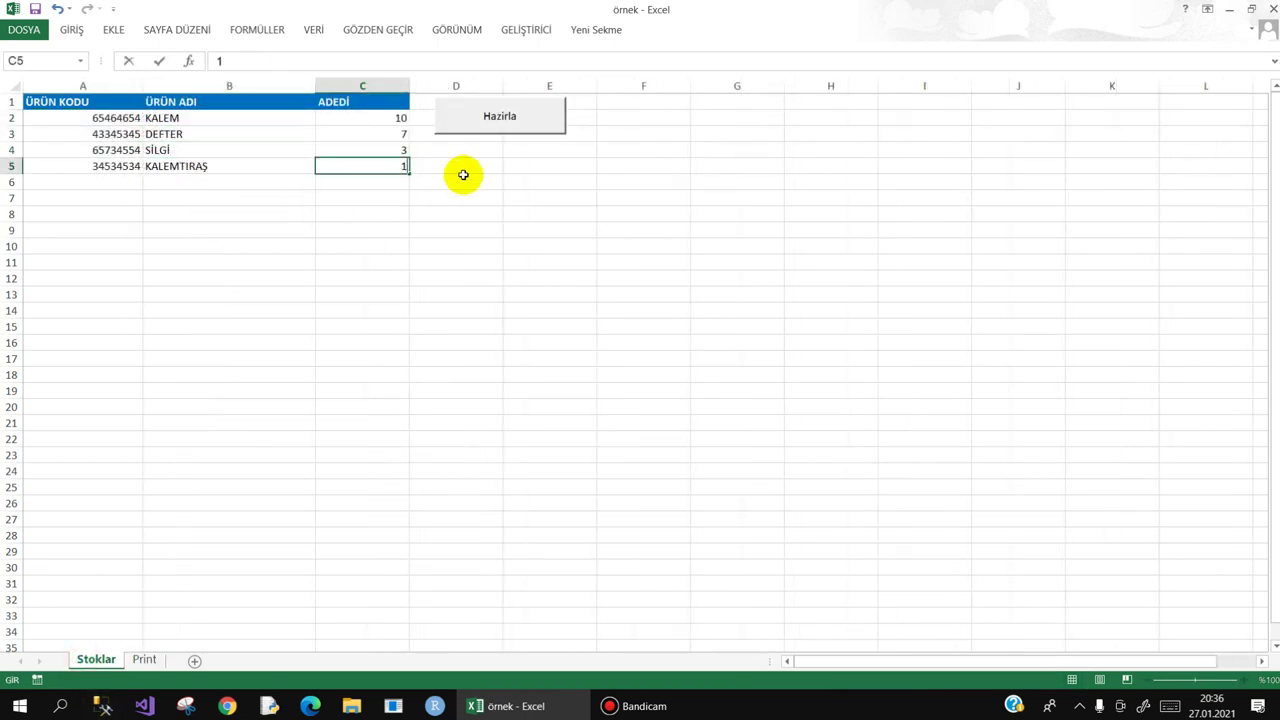
Step: Set the KALEMTIRAŞ quantity in C5 to 100 and rerun Hazırla
{"action": "type", "text": "00"}
{"action": "key", "text": "Return"}
{"action": "left_click", "coordinate": [515, 118]}
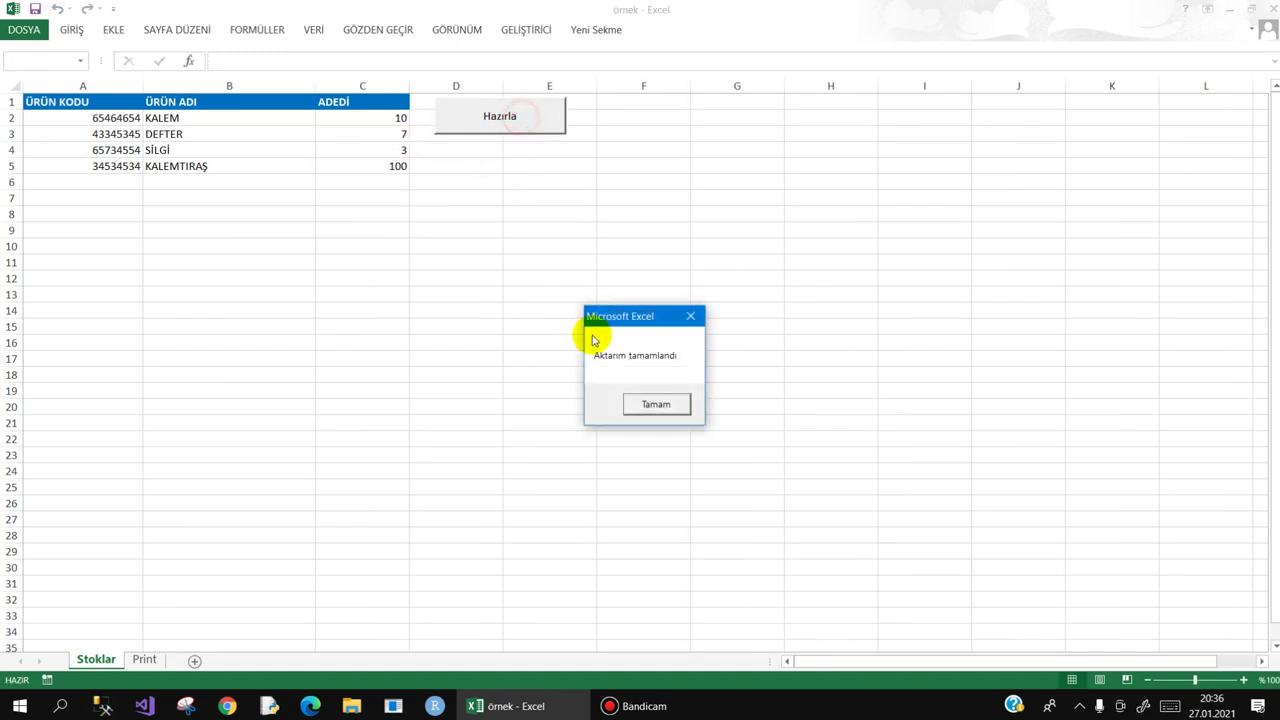
{"action": "left_click", "coordinate": [656, 404]}
Step: Scroll through the Print sheet to check the longer KALEMTIRAŞ list and count KALEM rows
{"action": "left_click", "coordinate": [145, 660]}
{"action": "scroll", "coordinate": [230, 409], "scroll_direction": "down", "scroll_amount": 1}
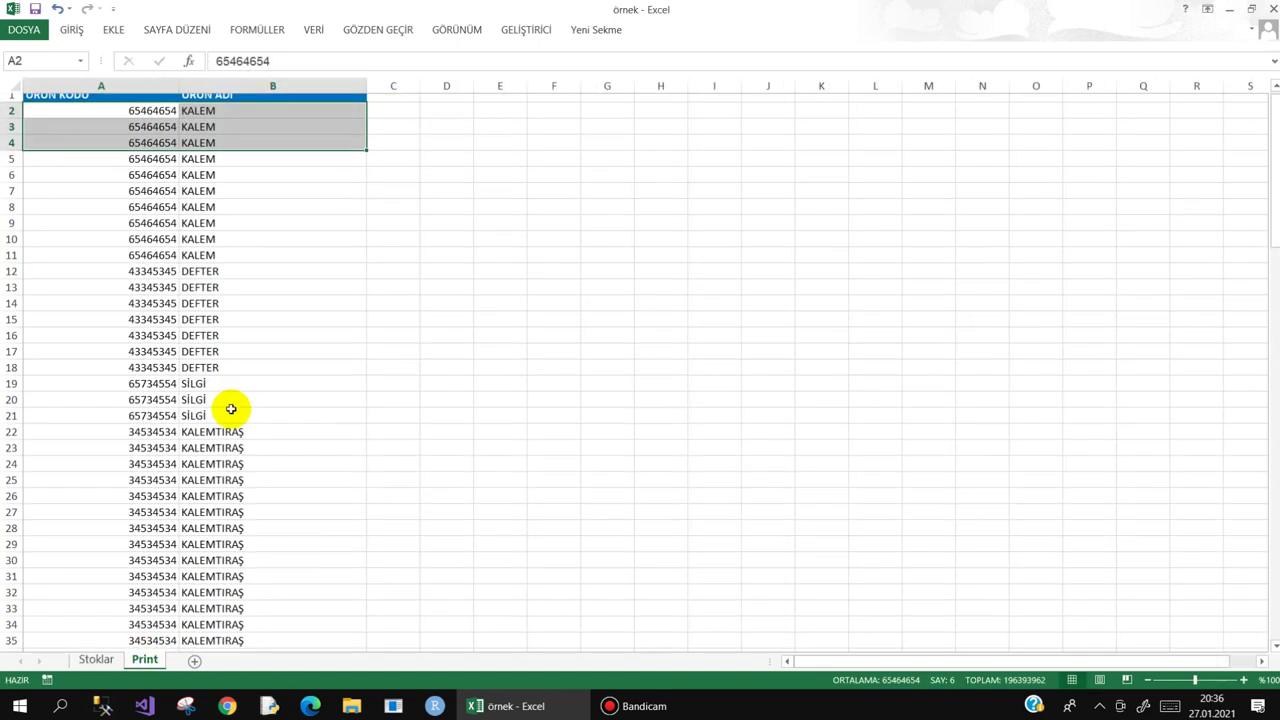
{"action": "scroll", "coordinate": [230, 409], "scroll_direction": "down", "scroll_amount": 13}
{"action": "scroll", "coordinate": [229, 417], "scroll_direction": "down", "scroll_amount": 8}
{"action": "scroll", "coordinate": [229, 417], "scroll_direction": "down", "scroll_amount": 5}
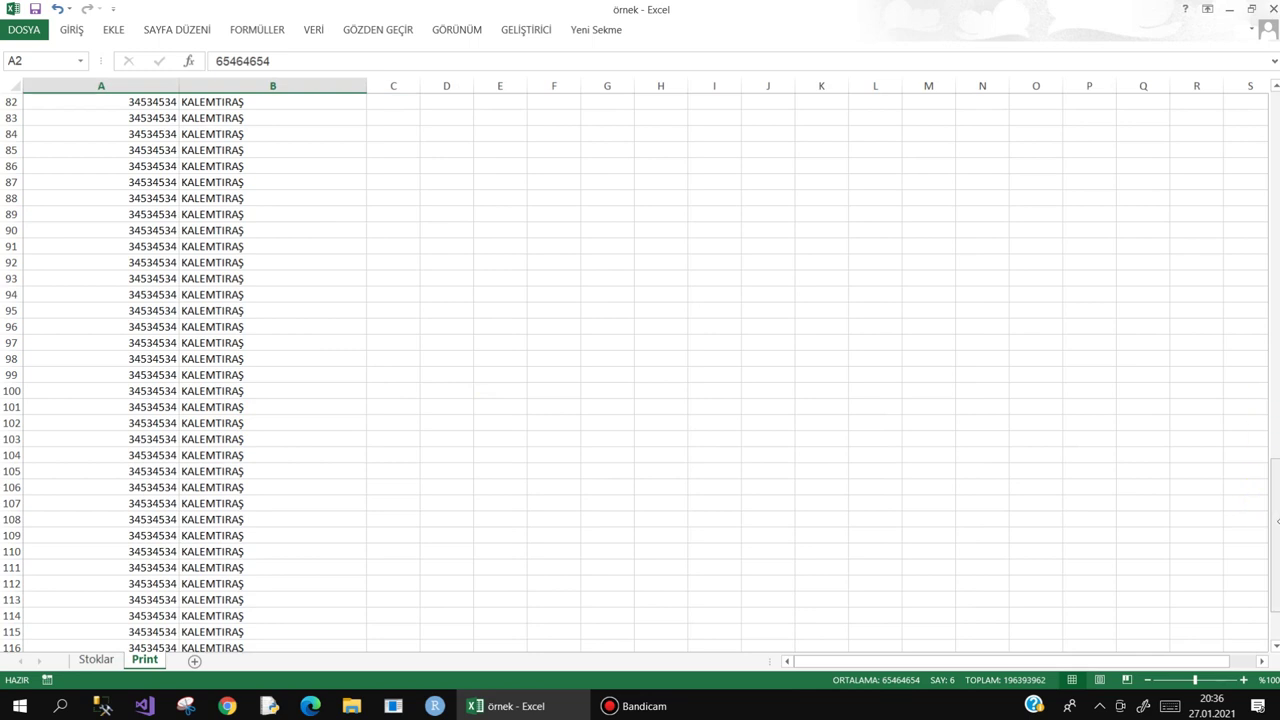
{"action": "left_click_drag", "start_coordinate": [1270, 527], "coordinate": [1272, 505]}
{"action": "left_click", "coordinate": [328, 212]}
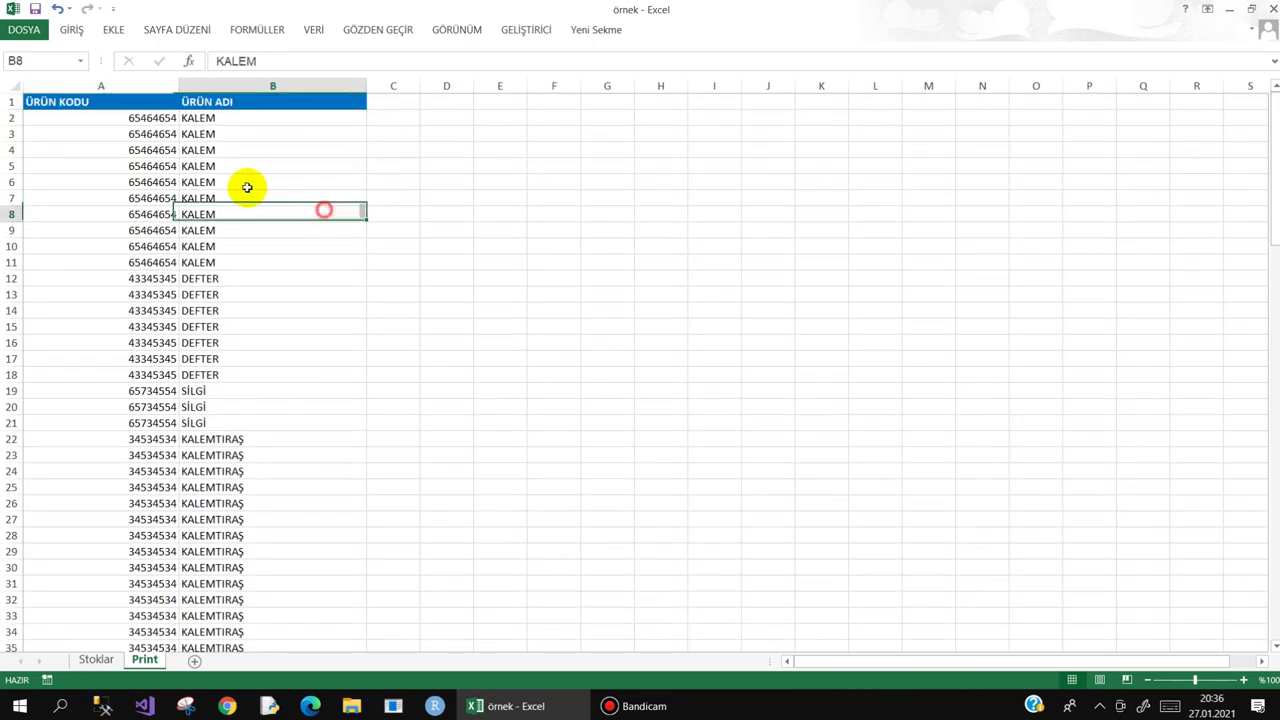
{"action": "left_click_drag", "start_coordinate": [218, 117], "coordinate": [320, 258]}
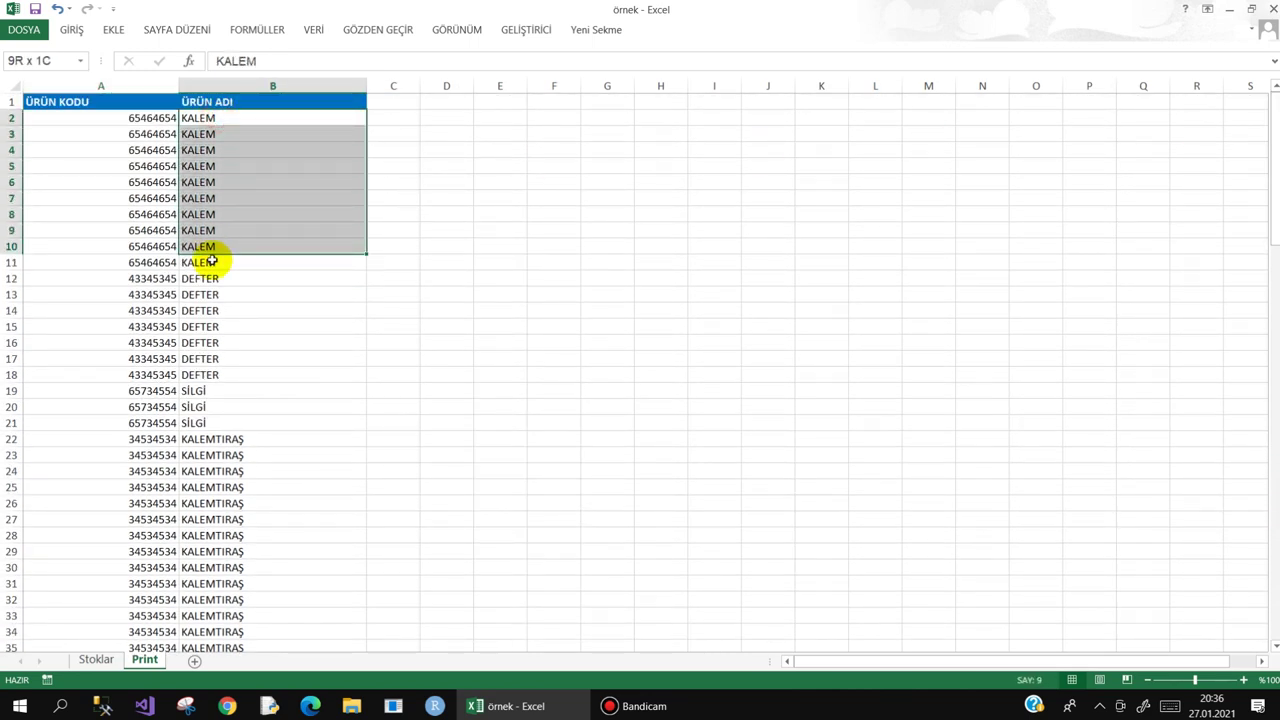
Step: Return to Stoklar and look over the product rows and quantities
{"action": "left_click", "coordinate": [96, 659]}
{"action": "left_click_drag", "start_coordinate": [360, 134], "coordinate": [363, 165]}
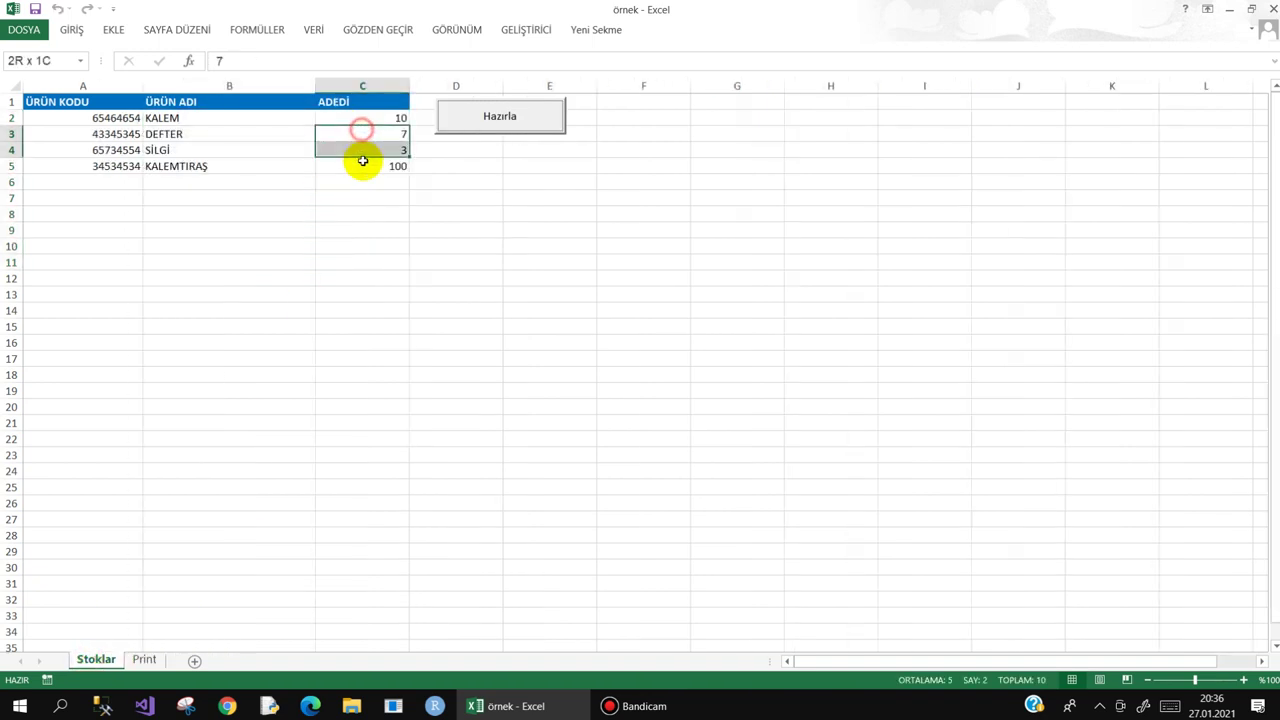
{"action": "left_click", "coordinate": [363, 137]}
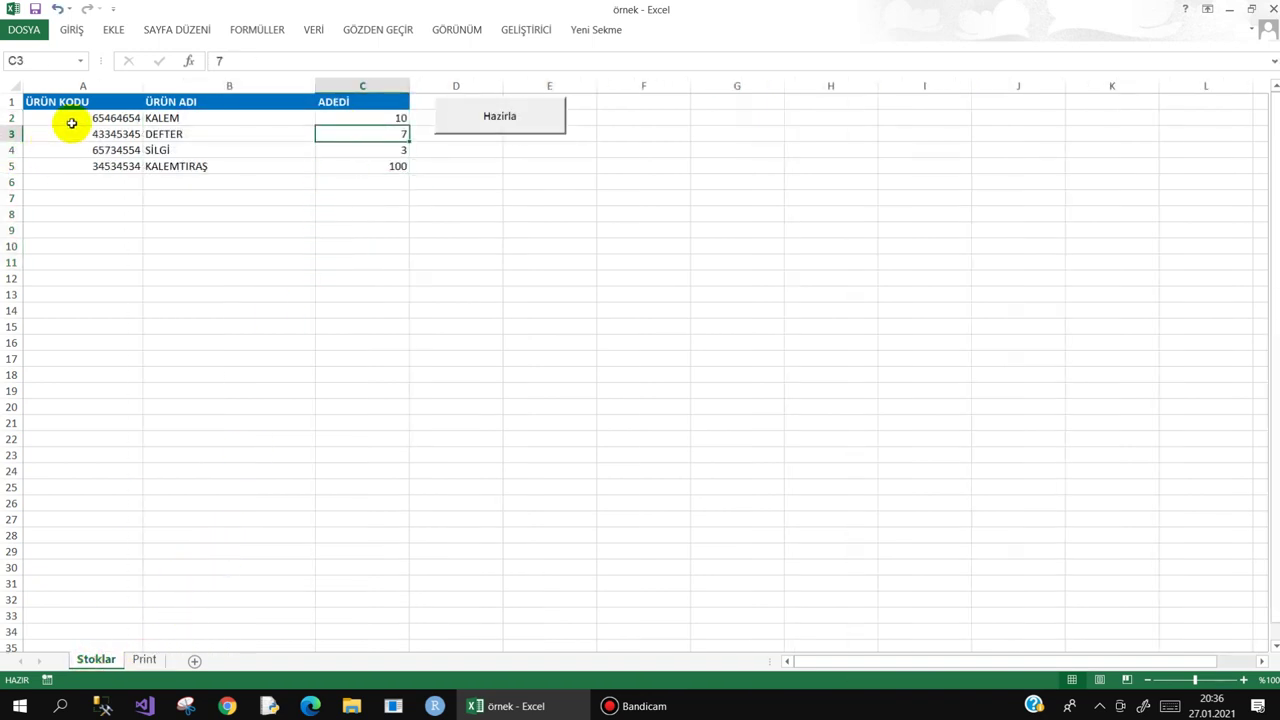
{"action": "left_click_drag", "start_coordinate": [74, 120], "coordinate": [290, 118]}
{"action": "left_click", "coordinate": [257, 134]}
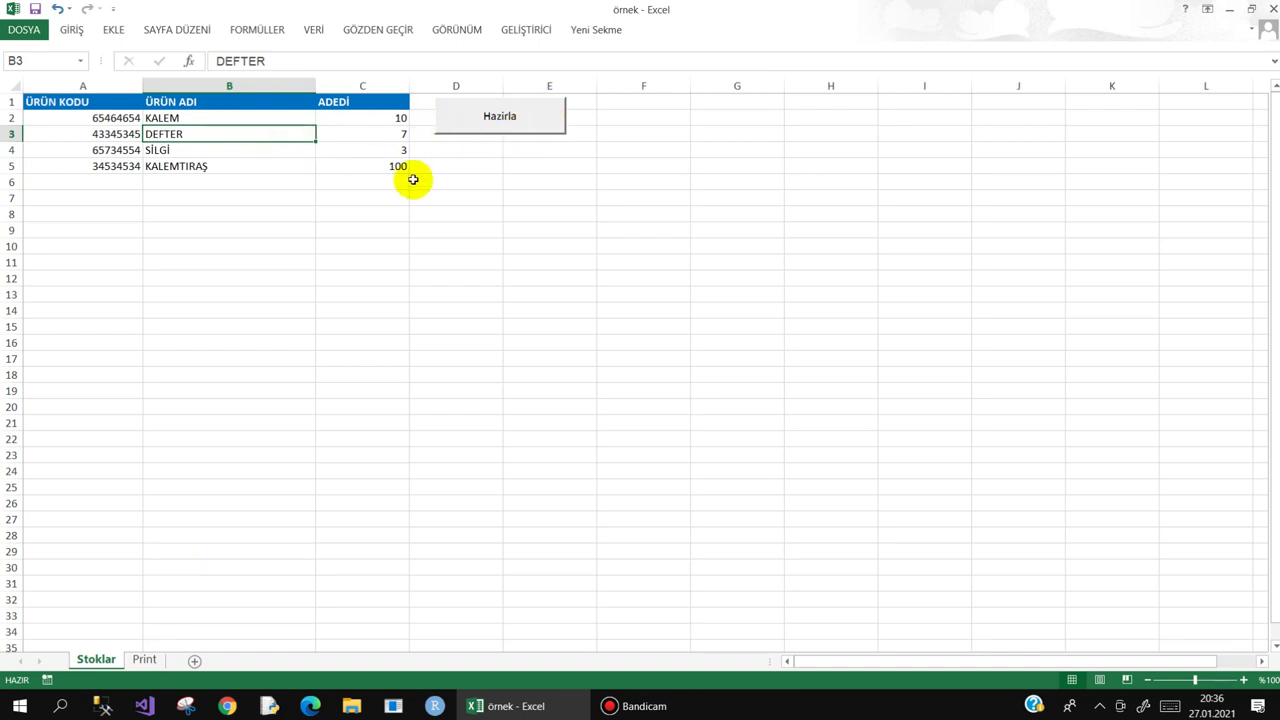
{"action": "left_click", "coordinate": [451, 198]}
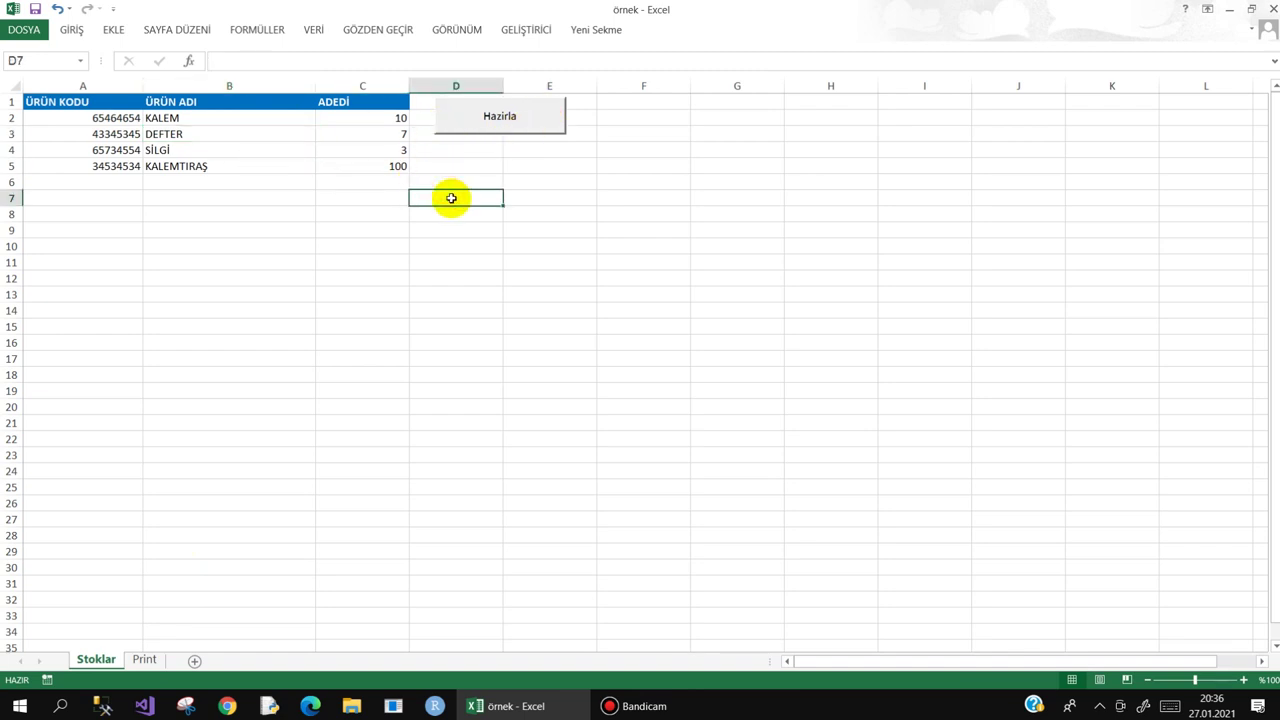
{"action": "left_click", "coordinate": [479, 241]}
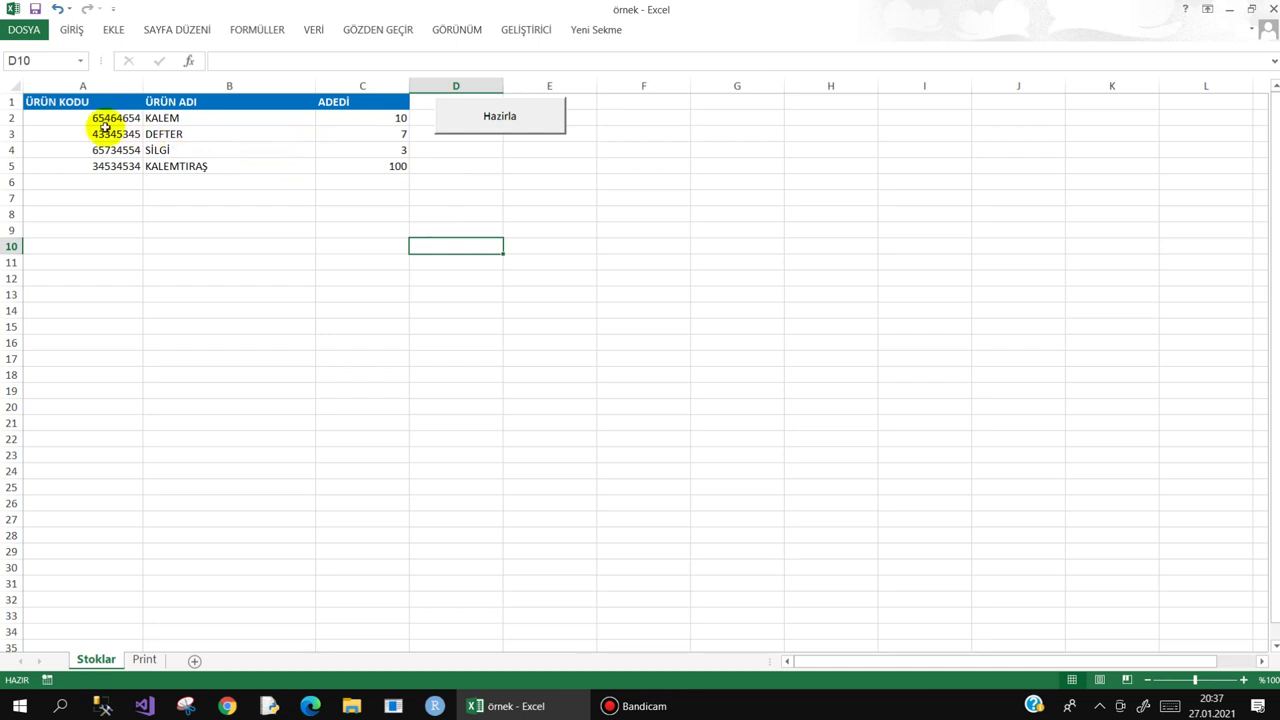
Step: Narrow column A to just fit the product codes and glance at the Print sheet
{"action": "left_click_drag", "start_coordinate": [141, 84], "coordinate": [92, 84]}
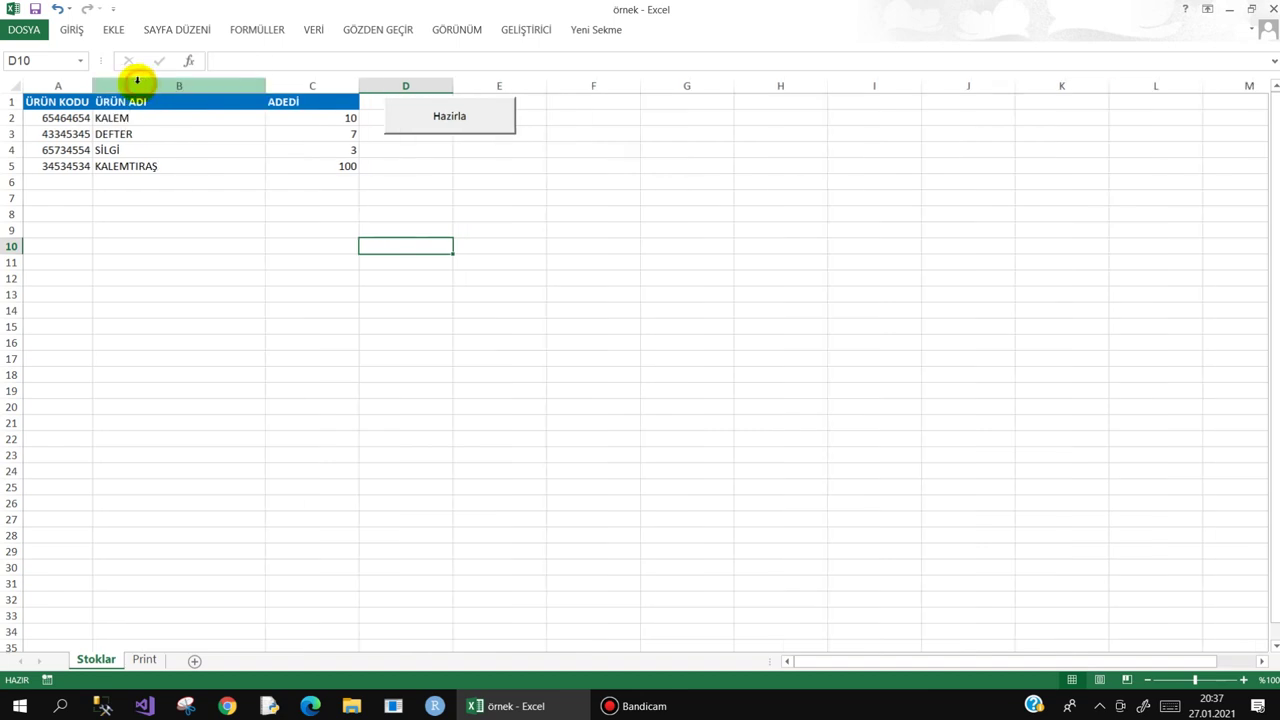
{"action": "left_click", "coordinate": [168, 165]}
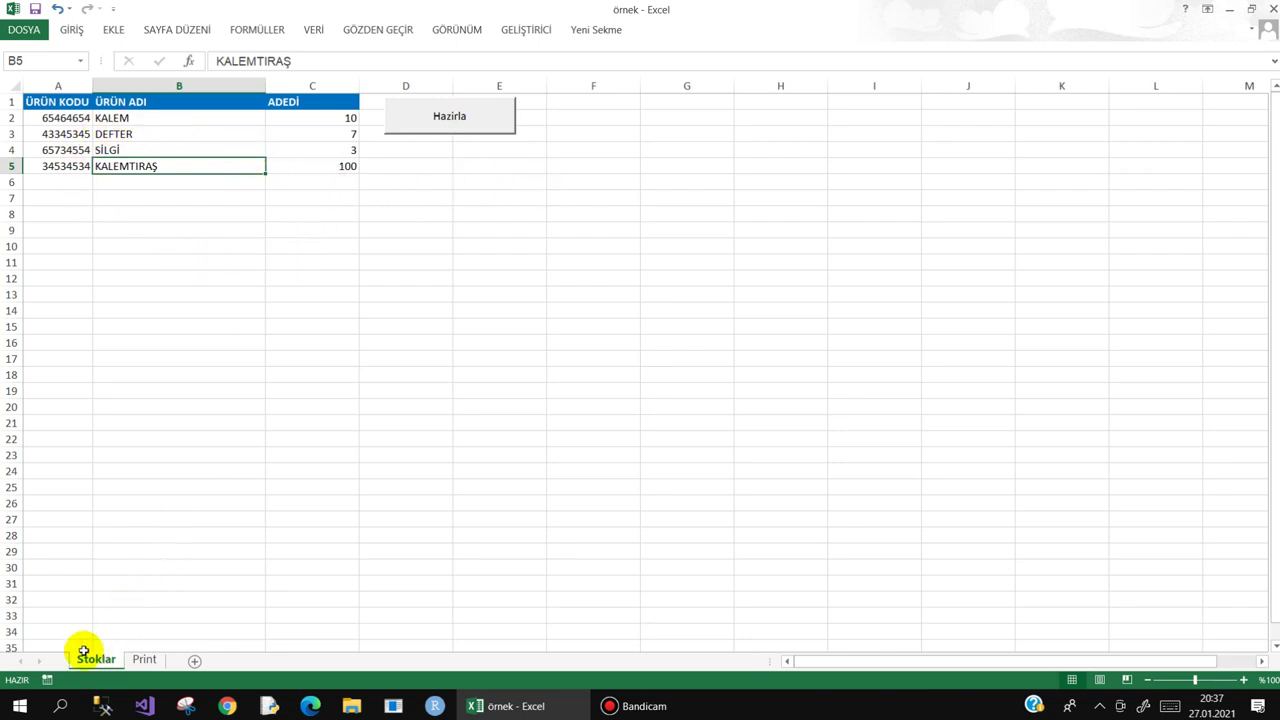
{"action": "left_click", "coordinate": [144, 660]}
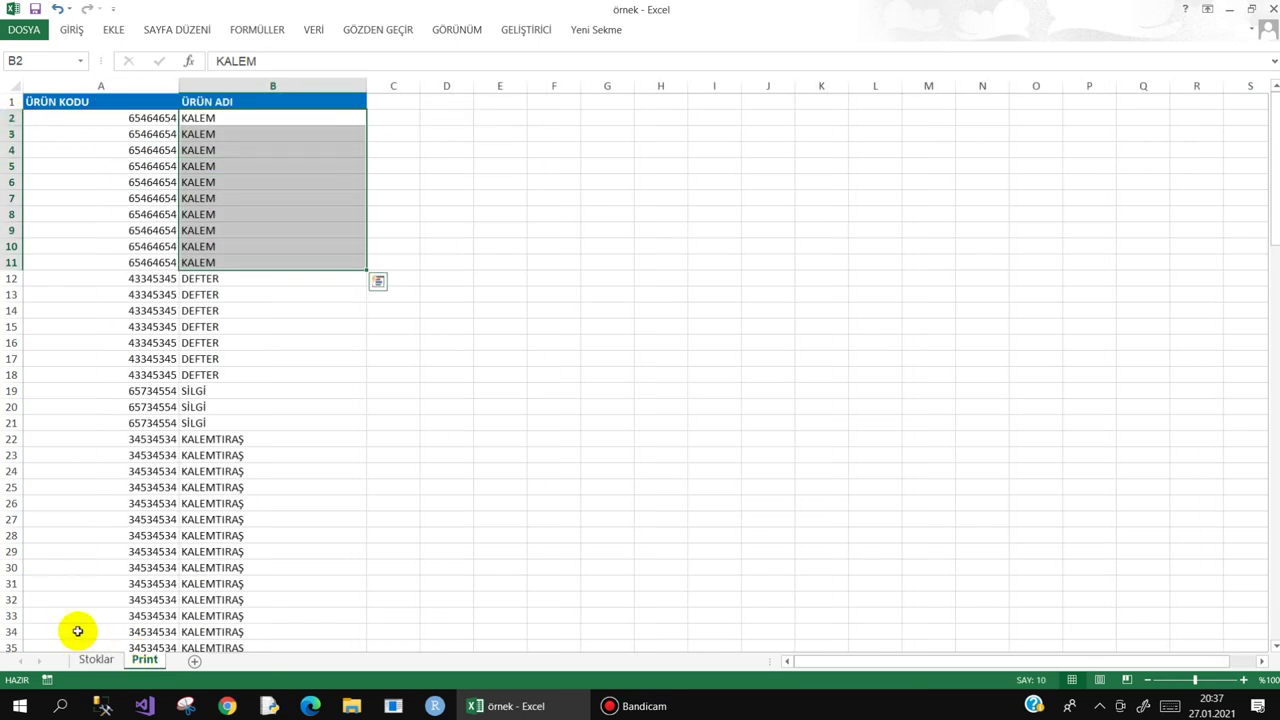
{"action": "left_click", "coordinate": [95, 659]}
Step: Select the KALEM code, KALEM name, SİLGİ quantity and empty C6 cells on Stoklar
{"action": "left_click", "coordinate": [53, 122]}
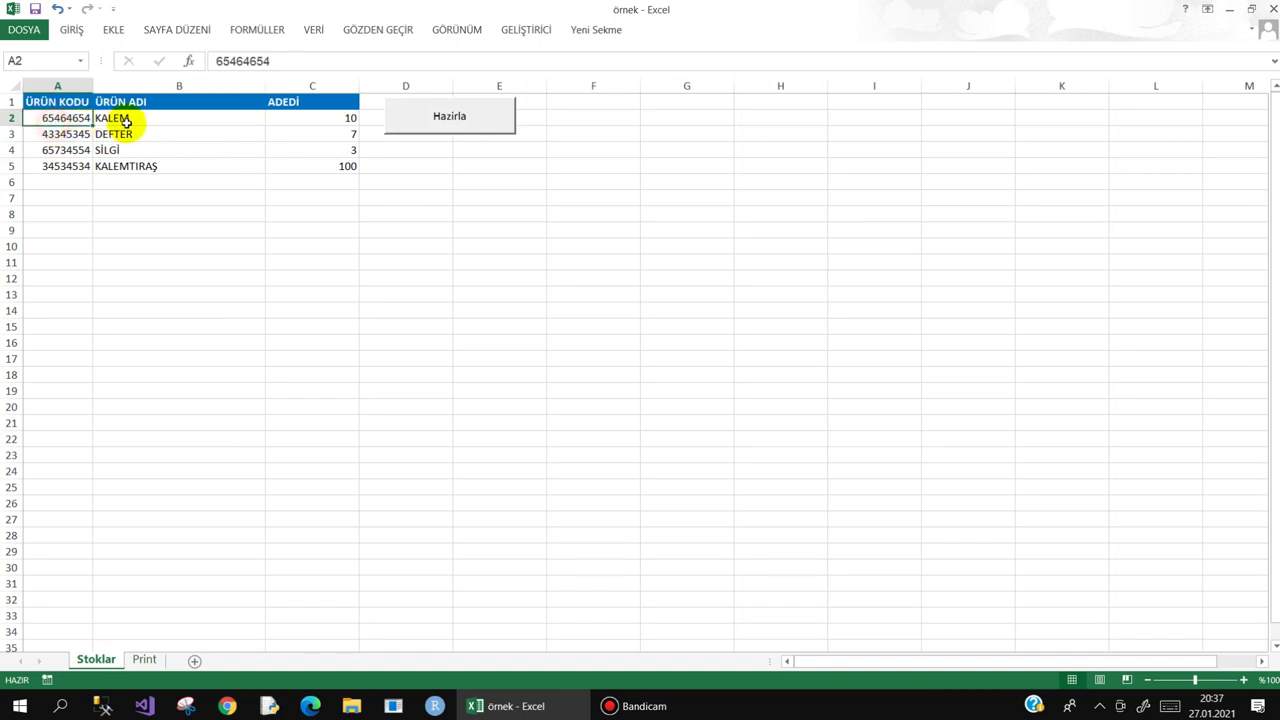
{"action": "left_click", "coordinate": [125, 120]}
{"action": "left_click", "coordinate": [309, 154]}
{"action": "left_click", "coordinate": [321, 181]}
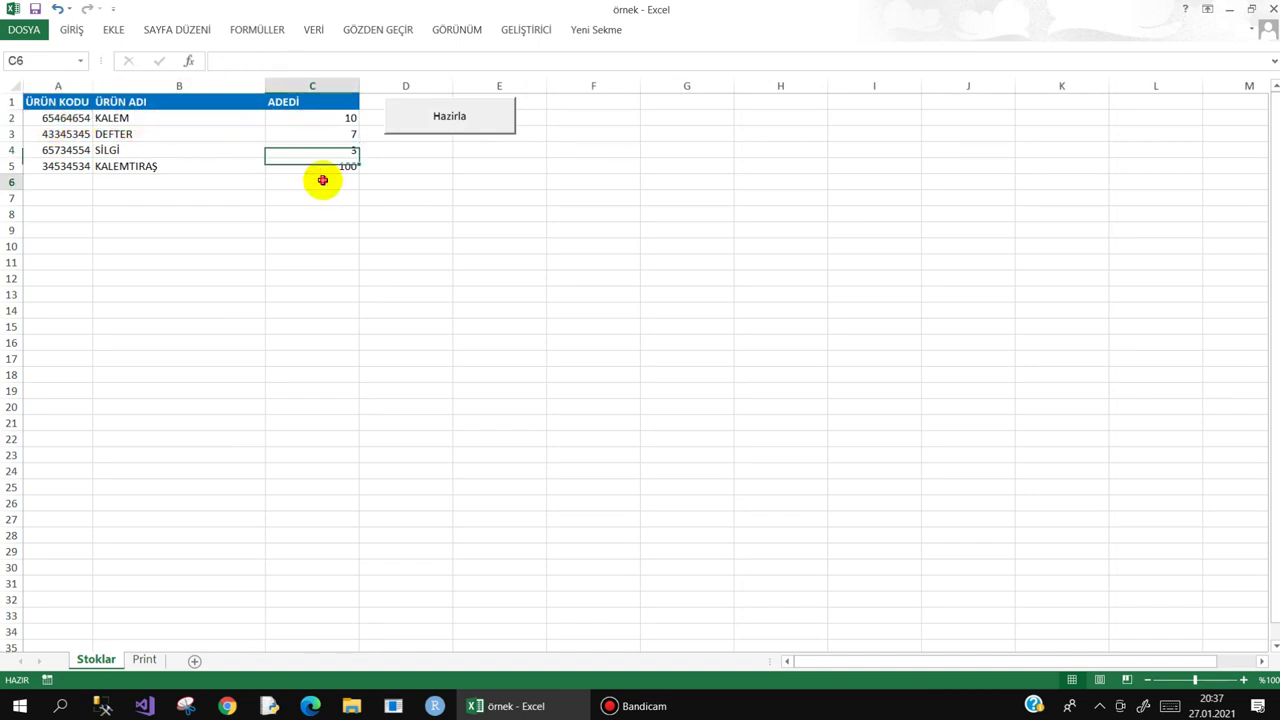
Step: Enter 2 in C6, then delete it again
{"action": "type", "text": "2"}
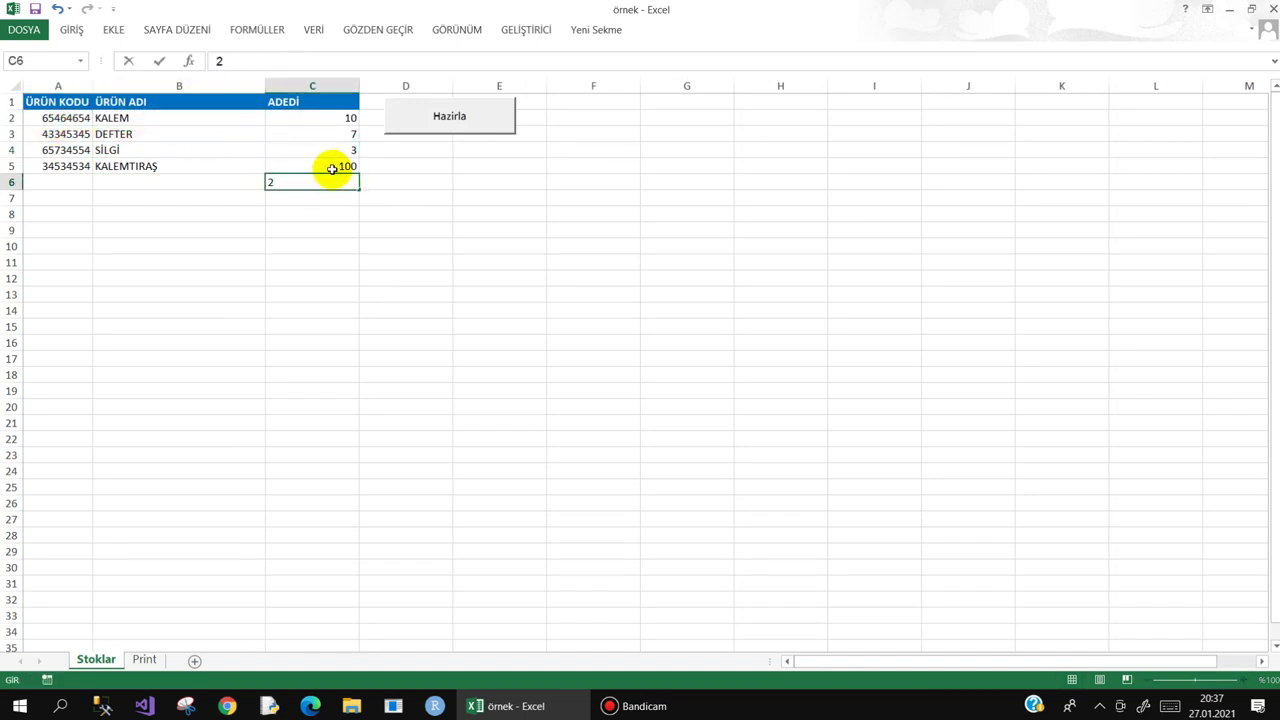
{"action": "key", "text": "Return"}
{"action": "left_click", "coordinate": [289, 181]}
{"action": "key", "text": "Delete"}
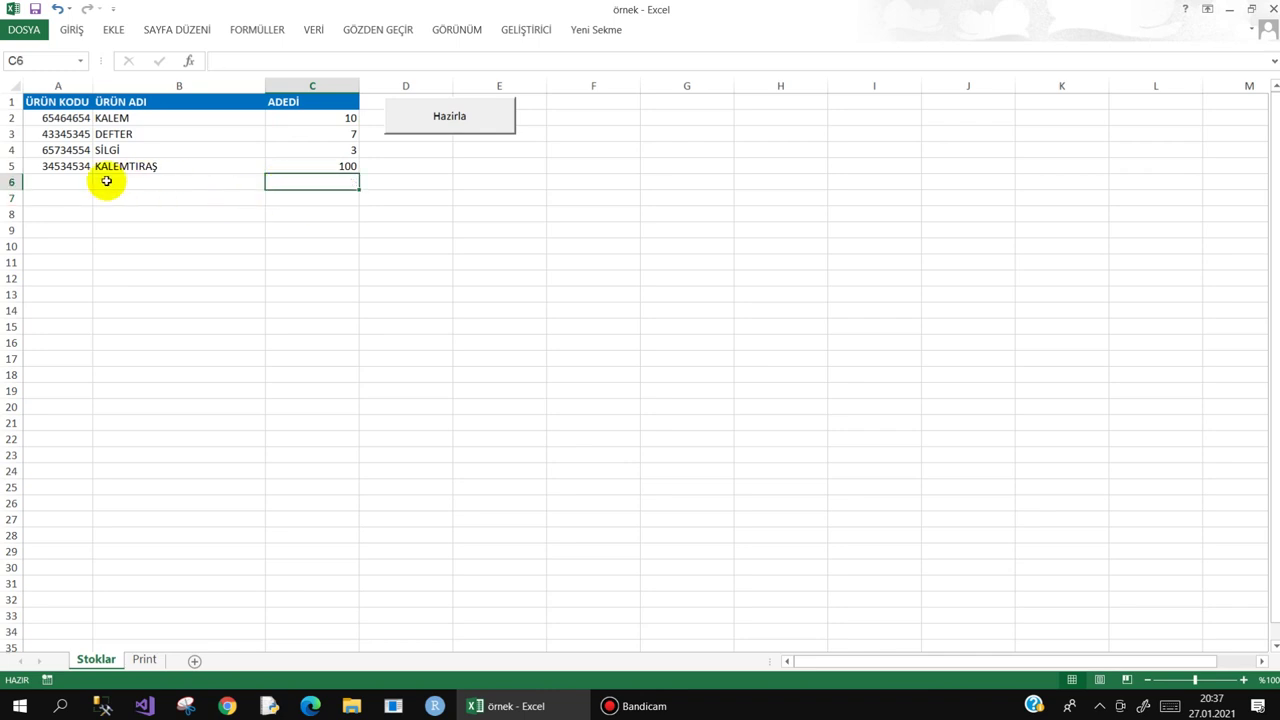
Step: Add a new product row with code 23452345, name masa and quantity 10
{"action": "left_click", "coordinate": [60, 182]}
{"action": "type", "text": "546456"}
{"action": "left_click", "coordinate": [209, 179]}
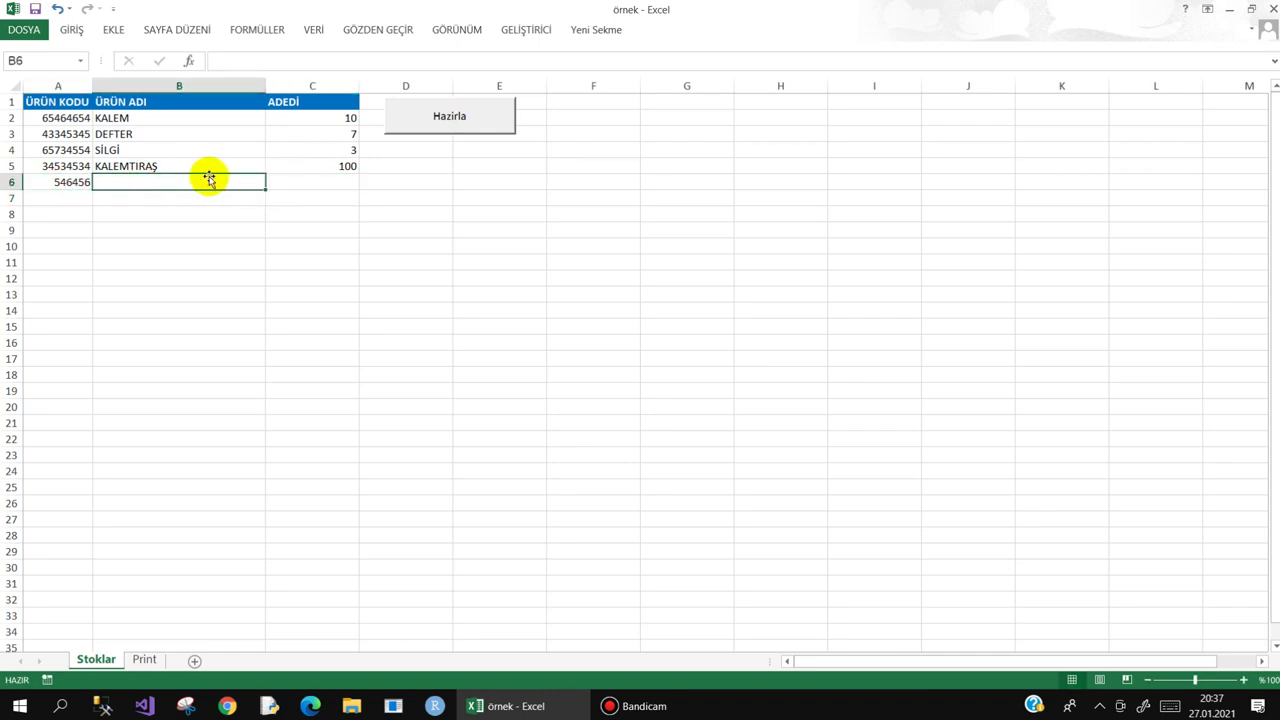
{"action": "key", "text": "Left"}
{"action": "type", "text": "234"}
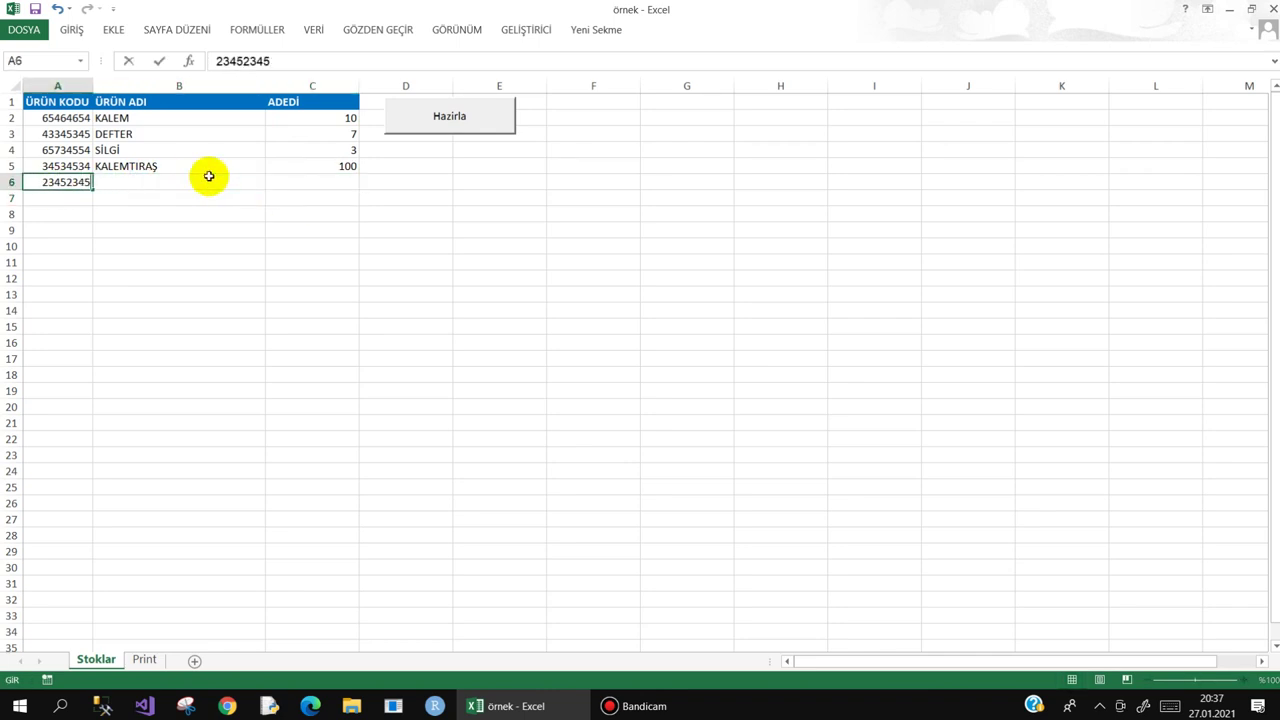
{"action": "left_click", "coordinate": [209, 177]}
{"action": "type", "text": "masa"}
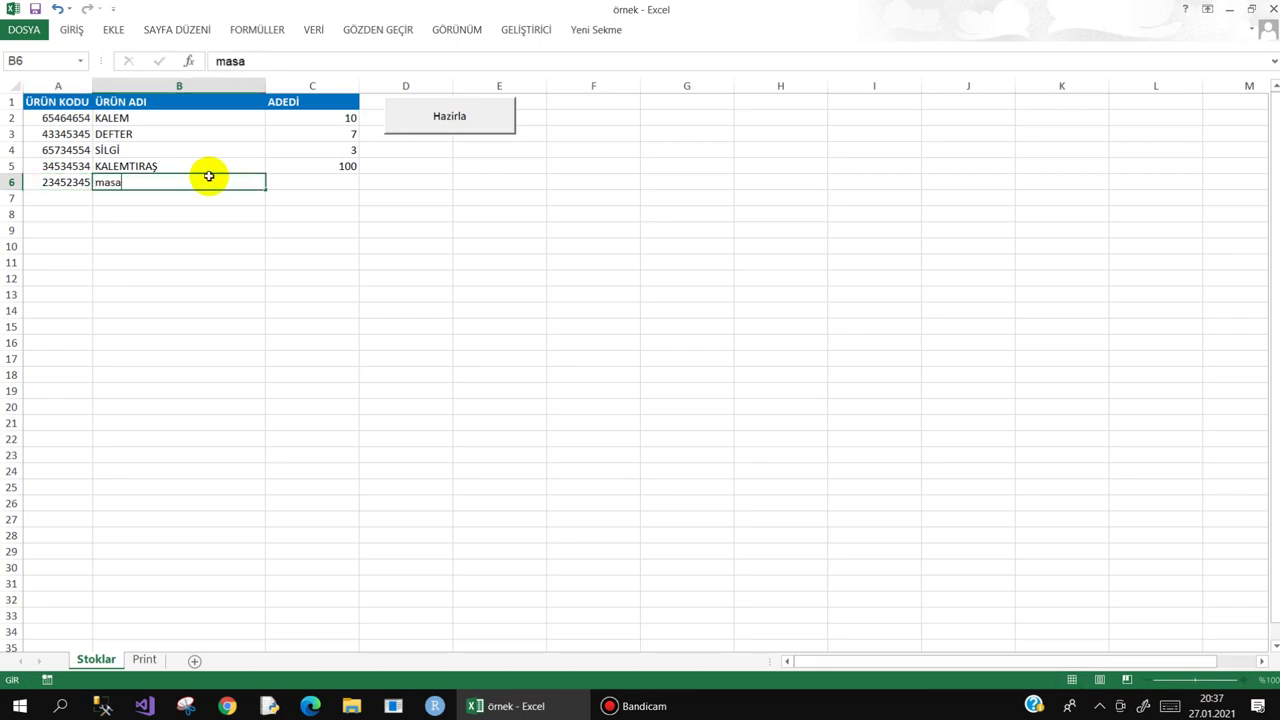
{"action": "key", "text": "Tab"}
{"action": "type", "text": "10"}
{"action": "left_click", "coordinate": [451, 300]}
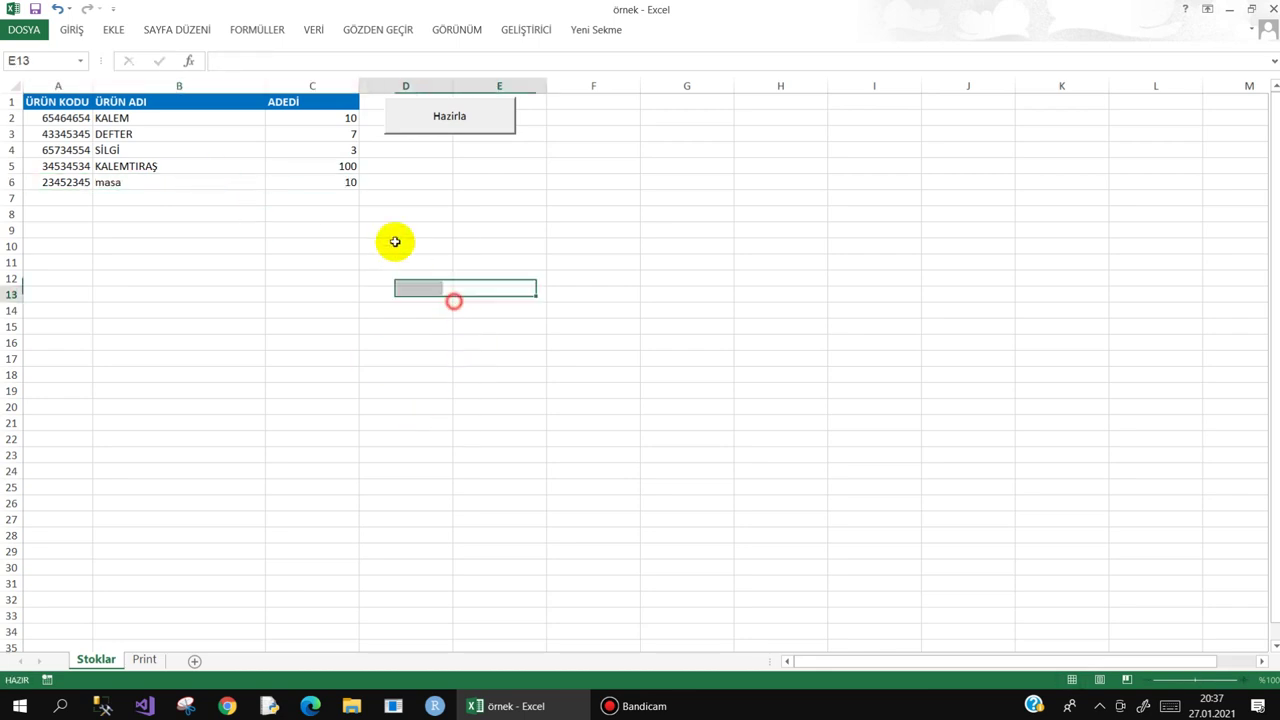
Step: Lower the KALEMTIRAŞ quantity to 1 and rerun Hazırla
{"action": "left_click", "coordinate": [336, 170]}
{"action": "type", "text": "1"}
{"action": "left_click", "coordinate": [403, 229]}
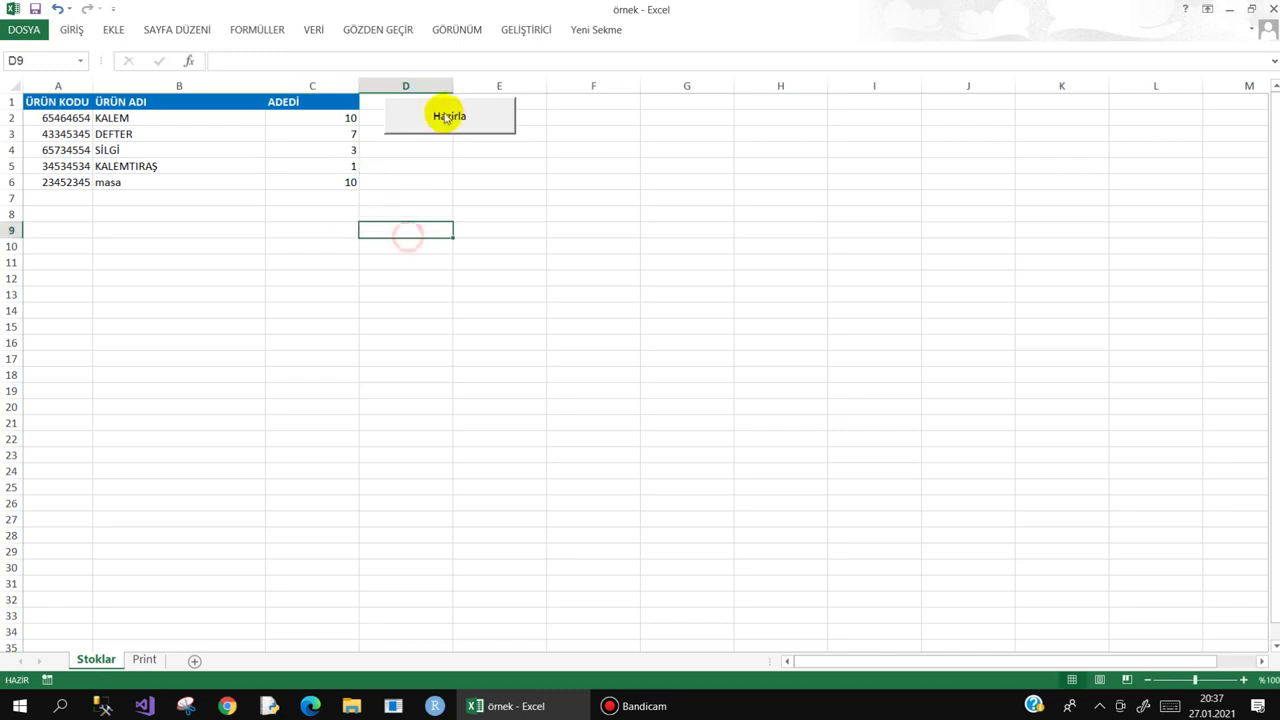
{"action": "left_click", "coordinate": [445, 116]}
{"action": "left_click", "coordinate": [638, 404]}
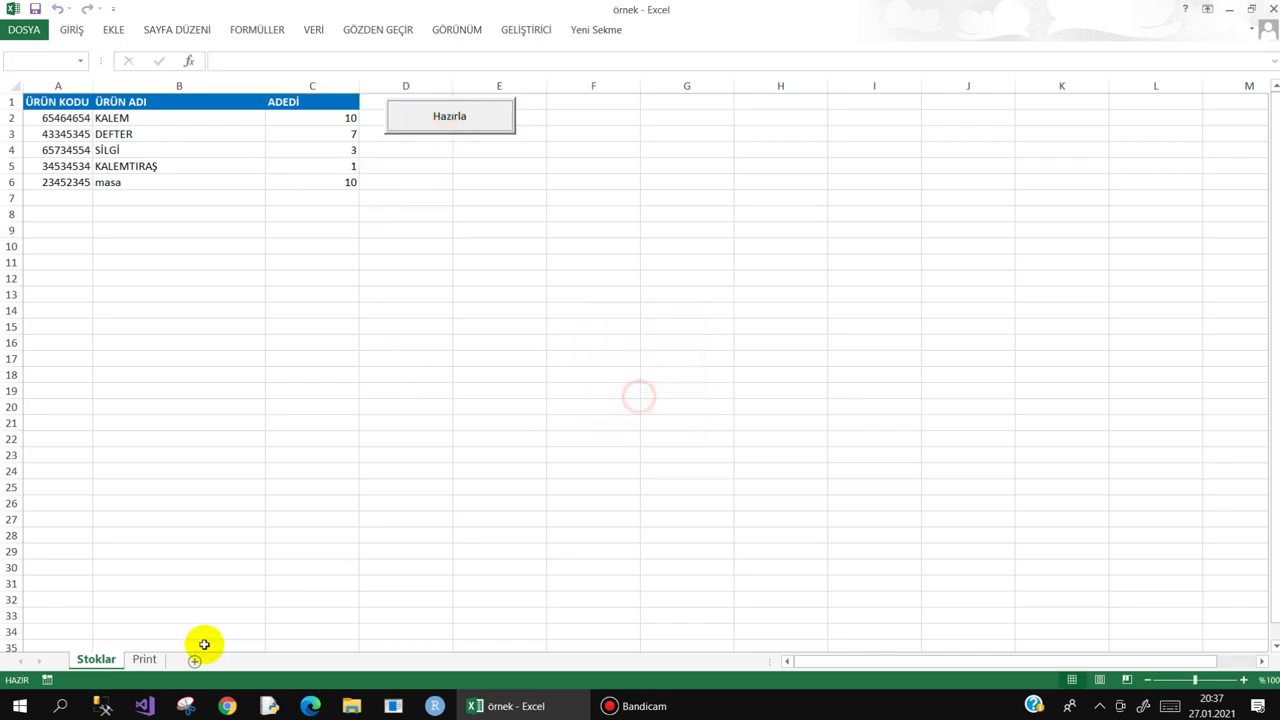
Step: Check the DEFTER, masa, KALEMTIRAŞ and KALEM rows on Print, then return to Stoklar
{"action": "left_click", "coordinate": [144, 659]}
{"action": "left_click", "coordinate": [252, 358]}
{"action": "left_click_drag", "start_coordinate": [200, 455], "coordinate": [203, 590]}
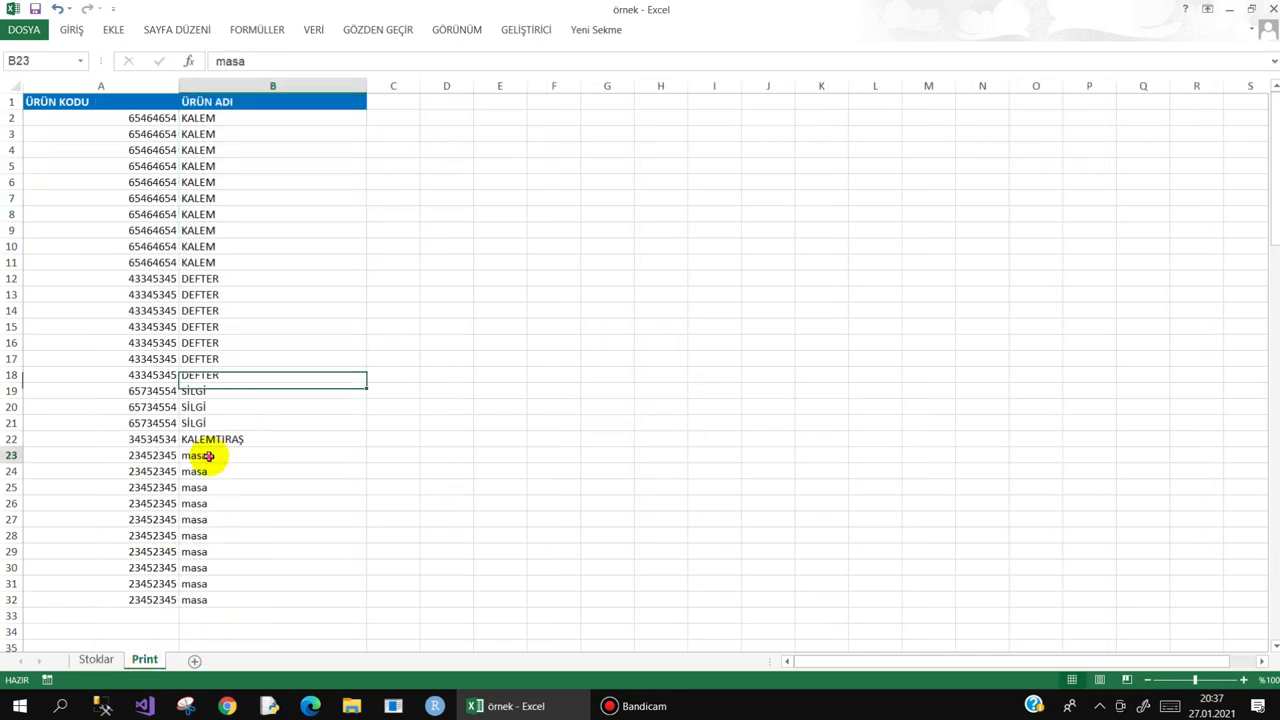
{"action": "left_click", "coordinate": [214, 439]}
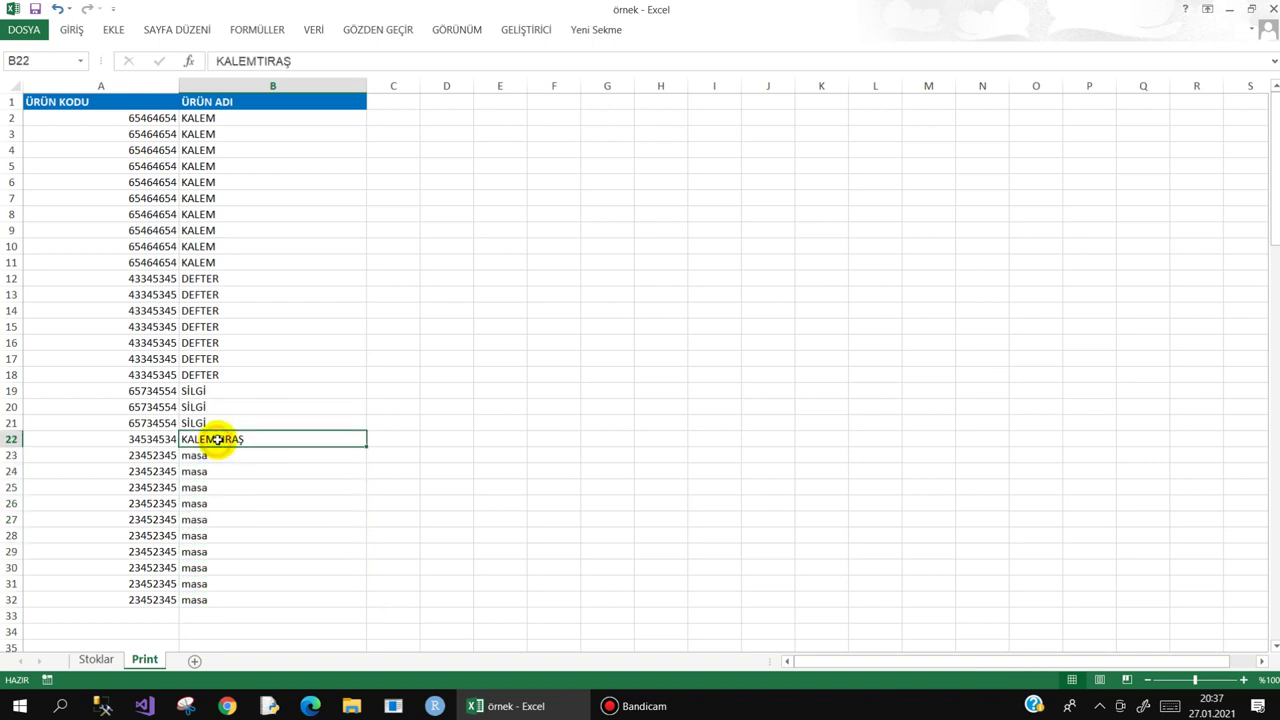
{"action": "left_click", "coordinate": [231, 121]}
{"action": "left_click_drag", "start_coordinate": [231, 121], "coordinate": [229, 300]}
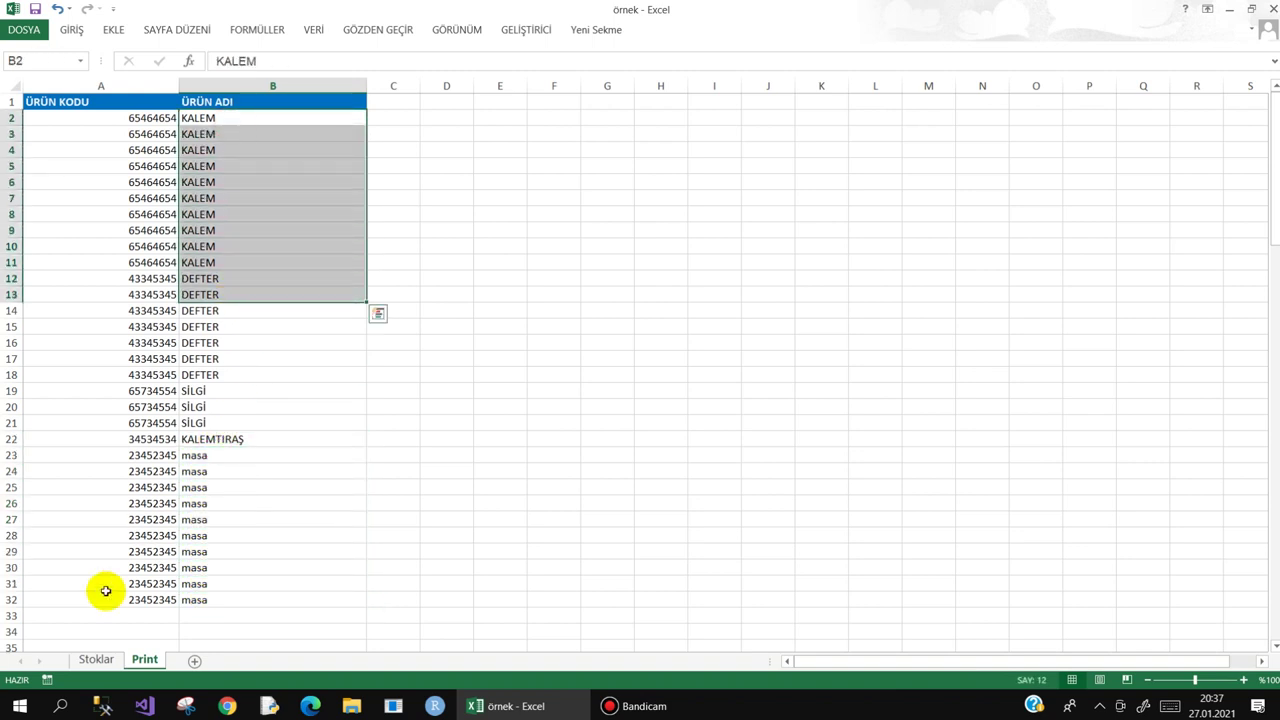
{"action": "left_click", "coordinate": [93, 656]}
{"action": "left_click", "coordinate": [309, 211]}
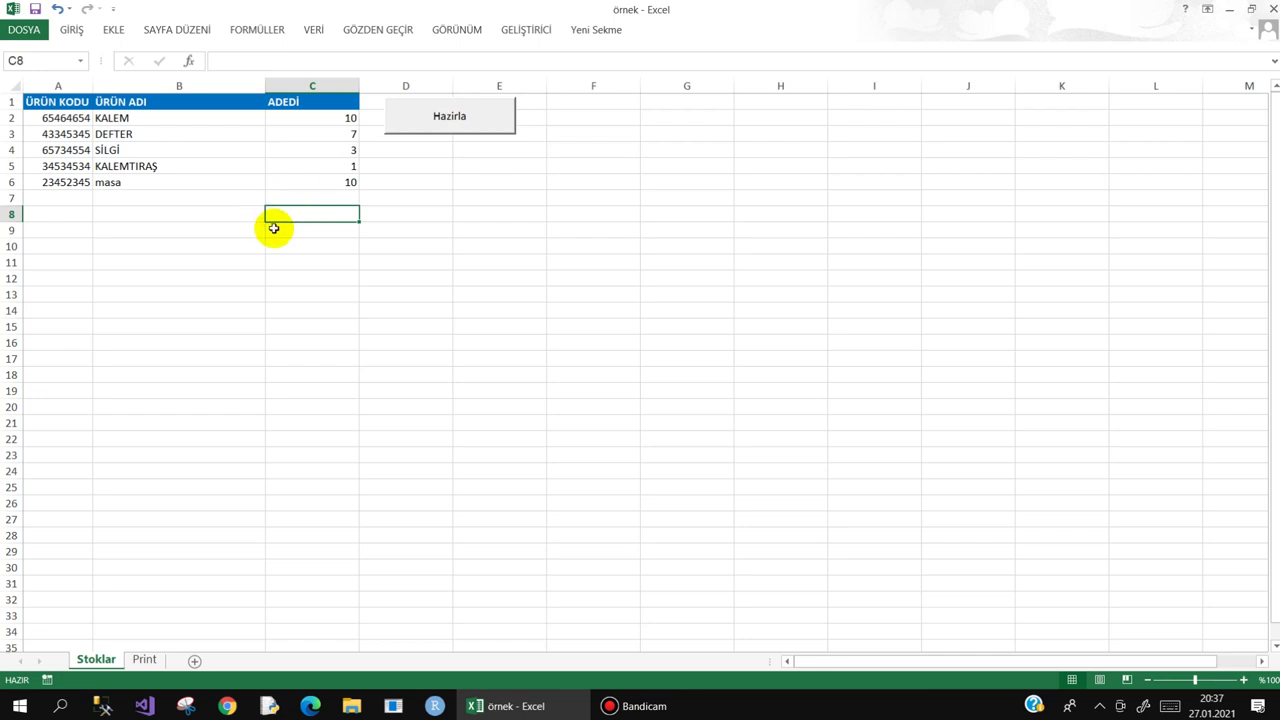
{"action": "left_click", "coordinate": [500, 212]}
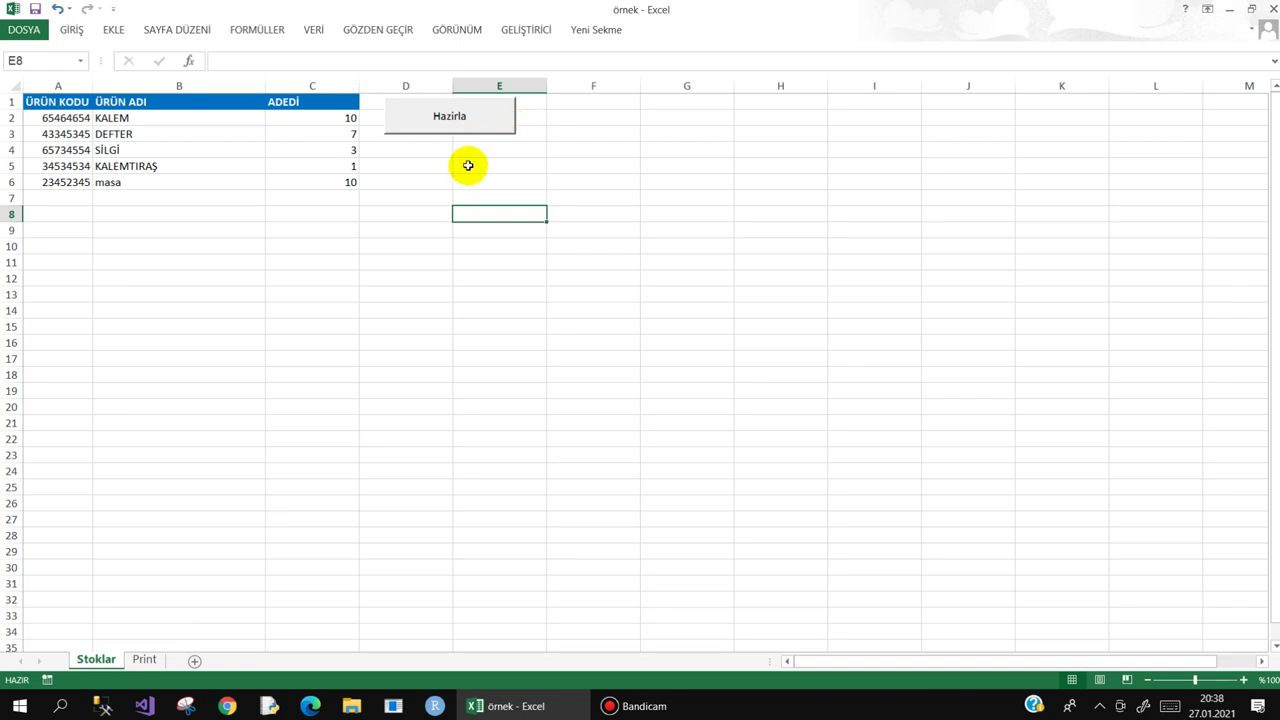
{"action": "left_click_drag", "start_coordinate": [437, 154], "coordinate": [489, 166]}
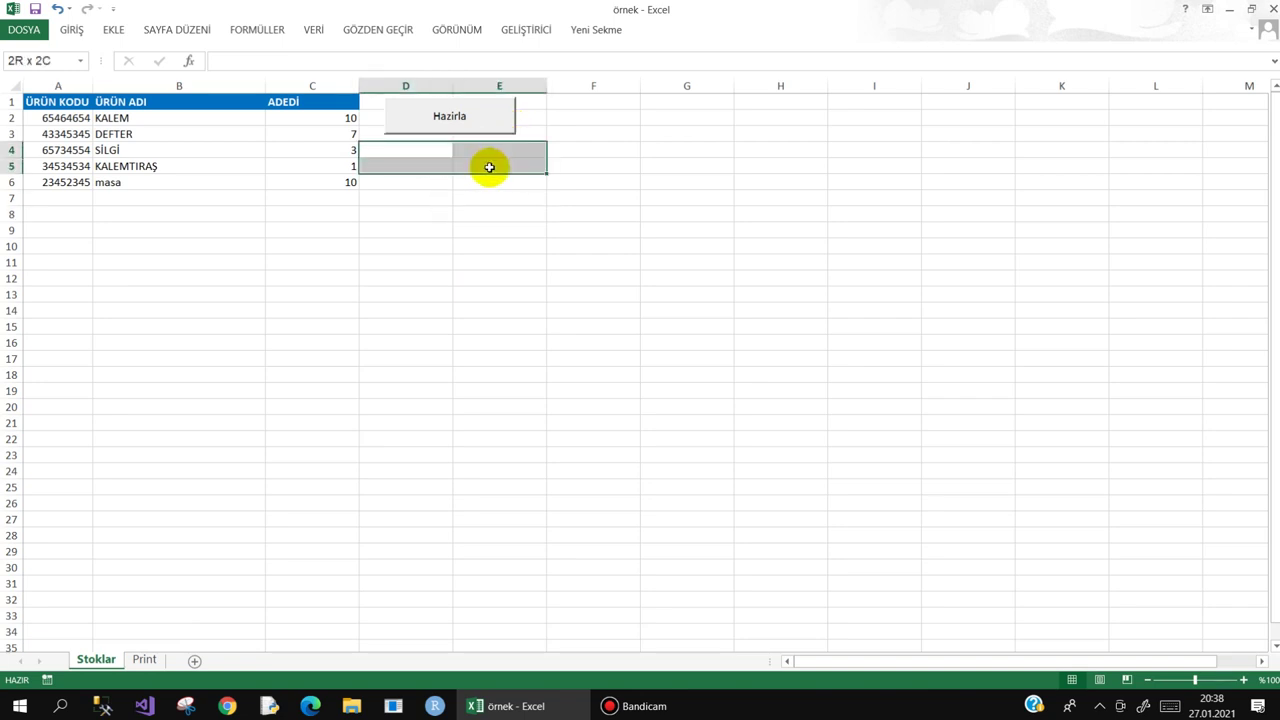
{"action": "left_click", "coordinate": [450, 200]}
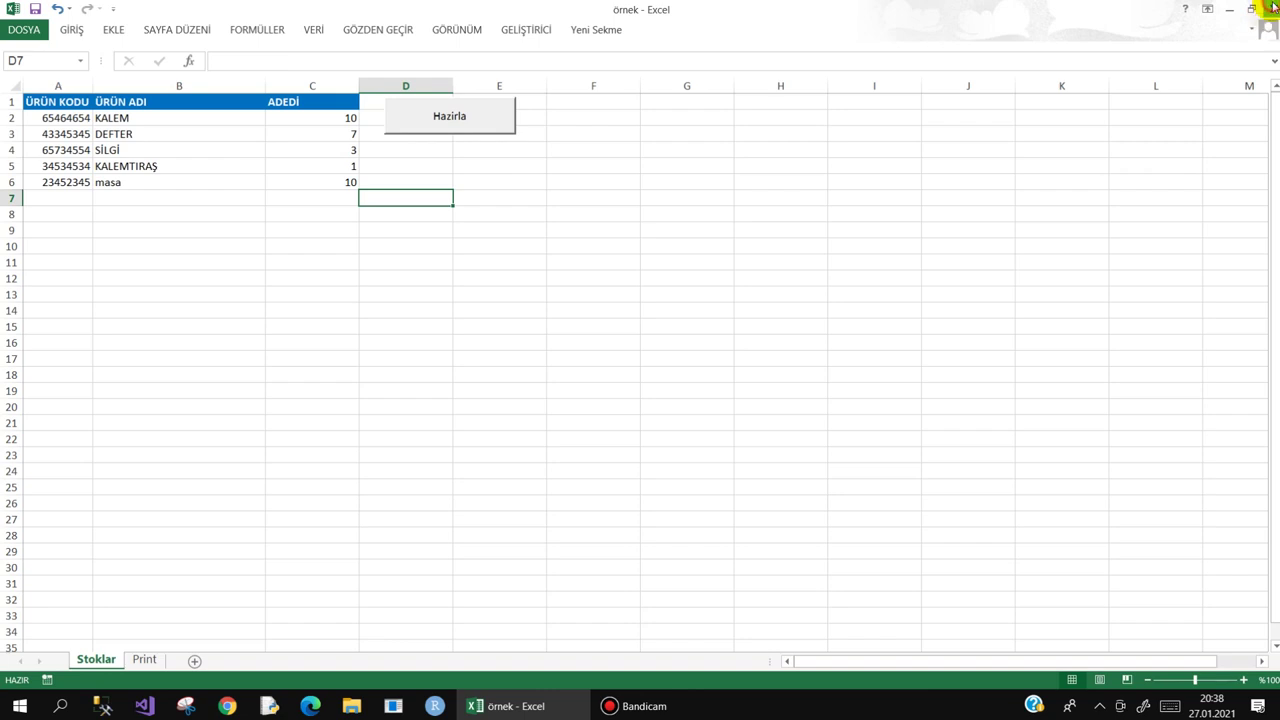
Step: Close Excel with Kaydetme and create 'Yeni Microsoft Excel Çalışma Sayfası' on the desktop
{"action": "left_click", "coordinate": [1272, 8]}
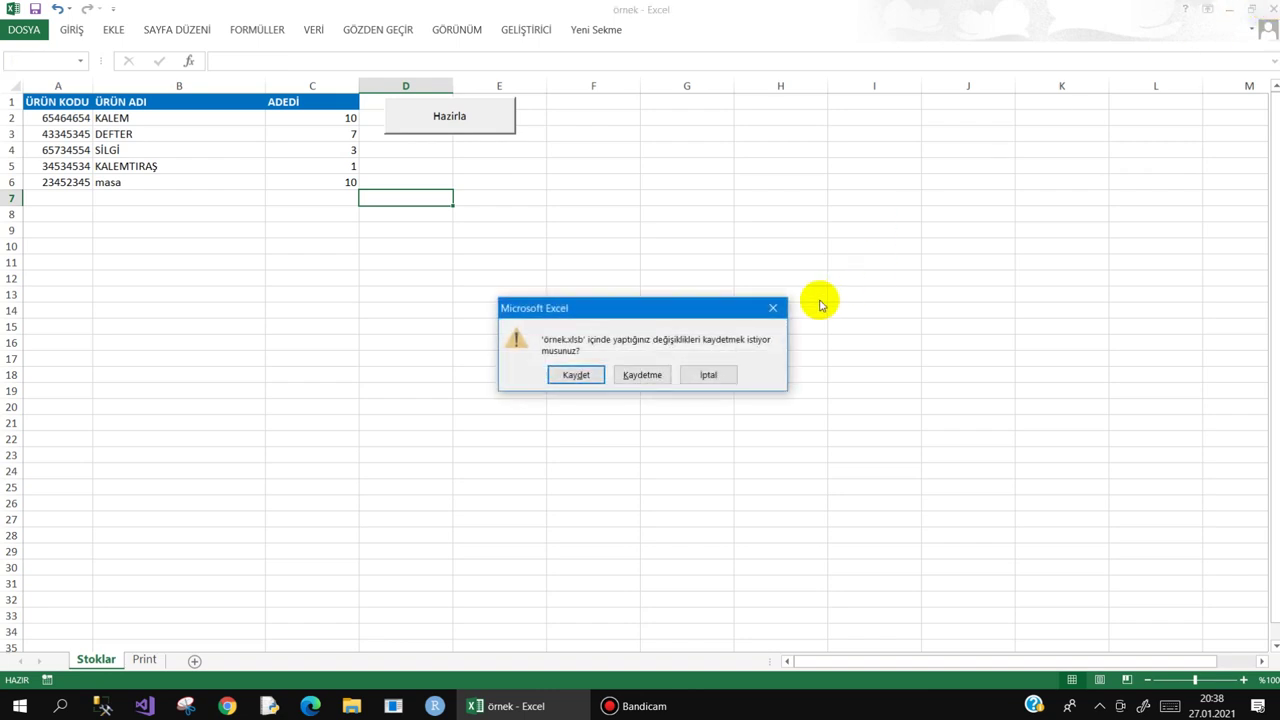
{"action": "left_click", "coordinate": [625, 378]}
{"action": "right_click", "coordinate": [503, 216]}
{"action": "mouse_move", "coordinate": [586, 416]}
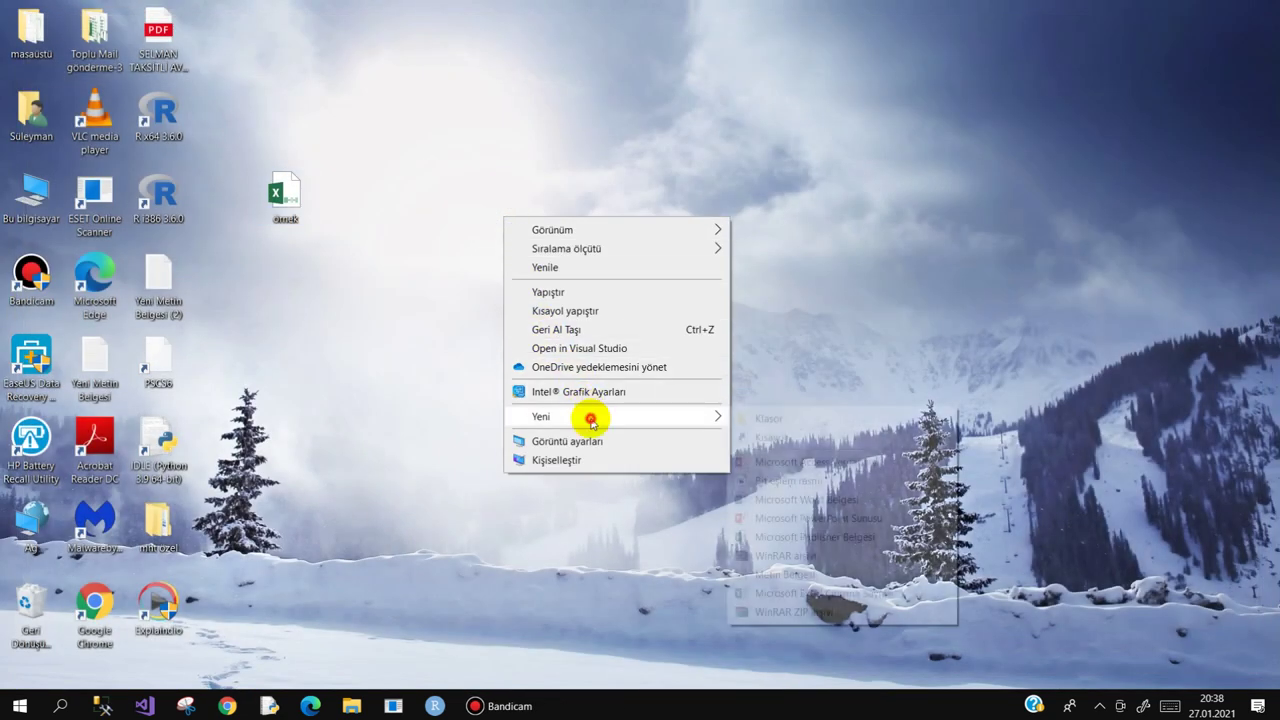
{"action": "left_click", "coordinate": [800, 593]}
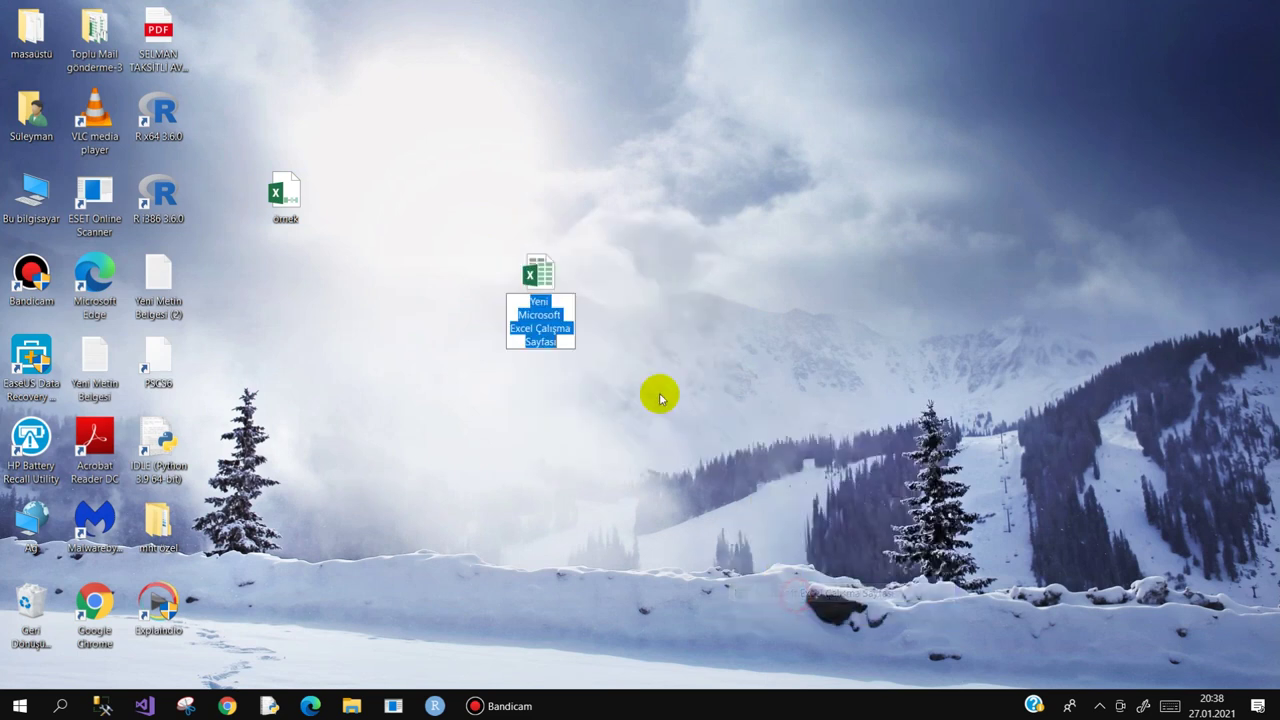
{"action": "left_click", "coordinate": [541, 279]}
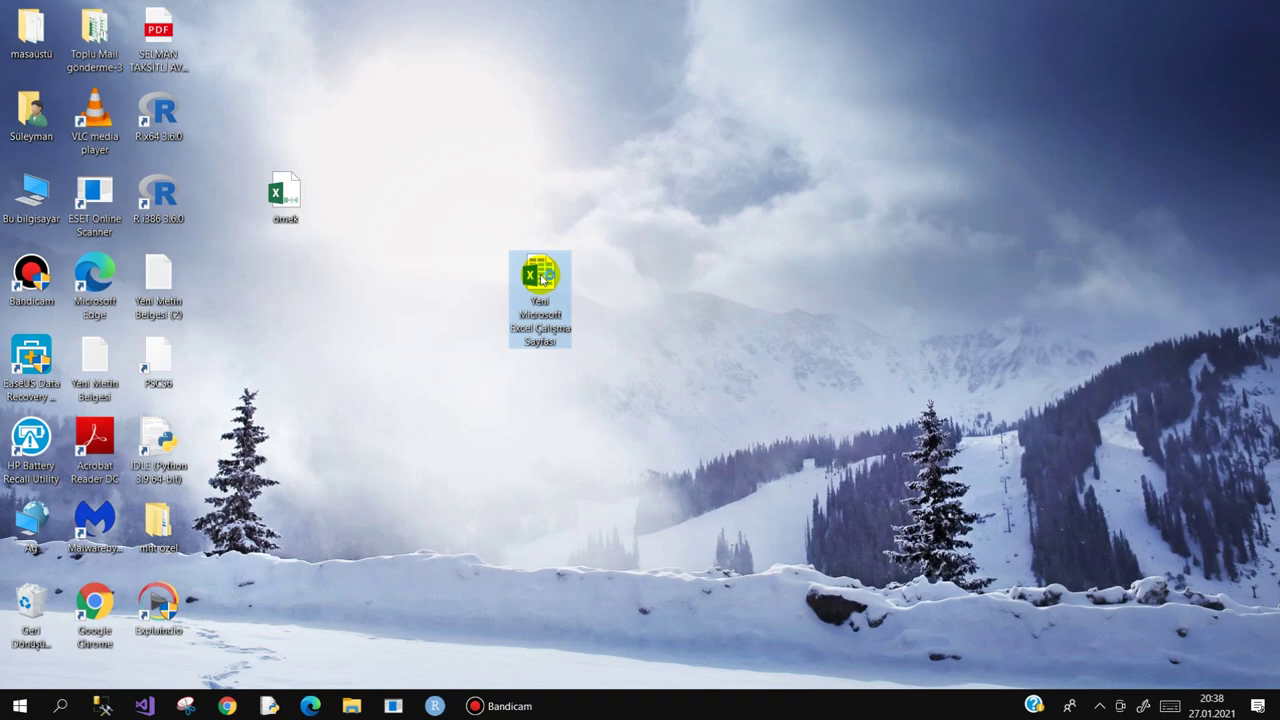
Step: Open the new workbook and widen all its columns
{"action": "double_click", "coordinate": [541, 279]}
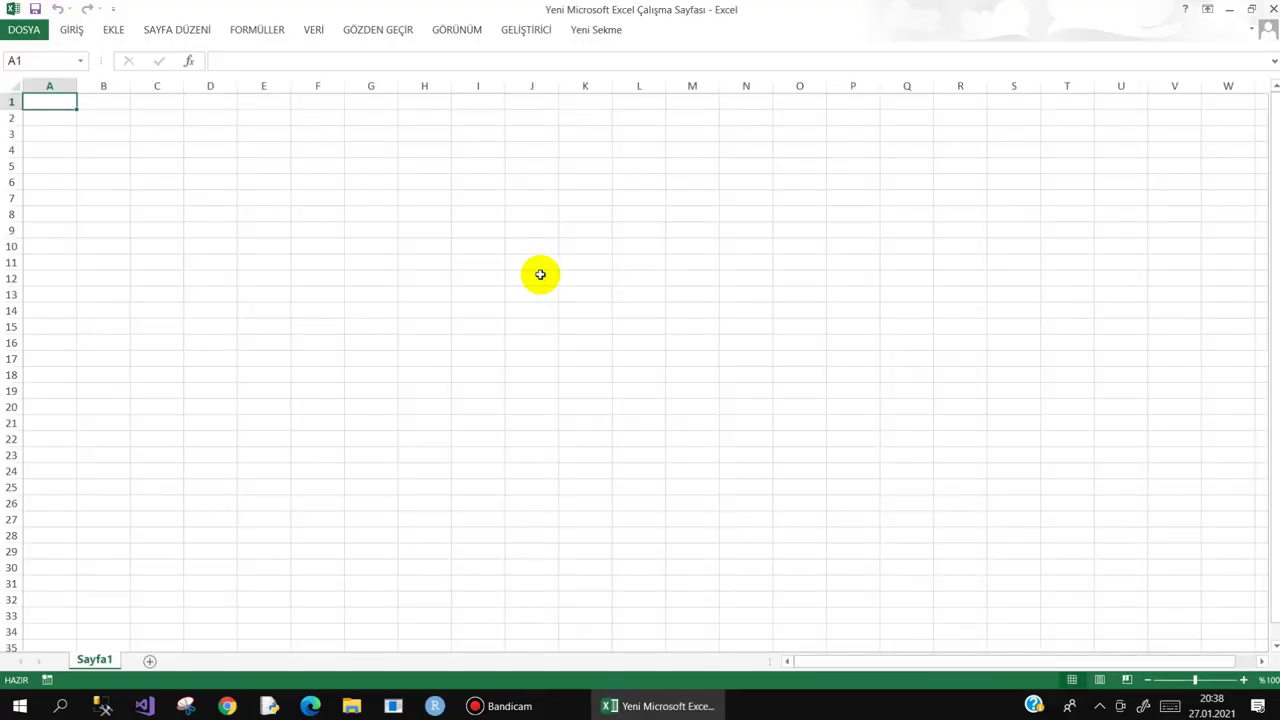
{"action": "left_click", "coordinate": [12, 88]}
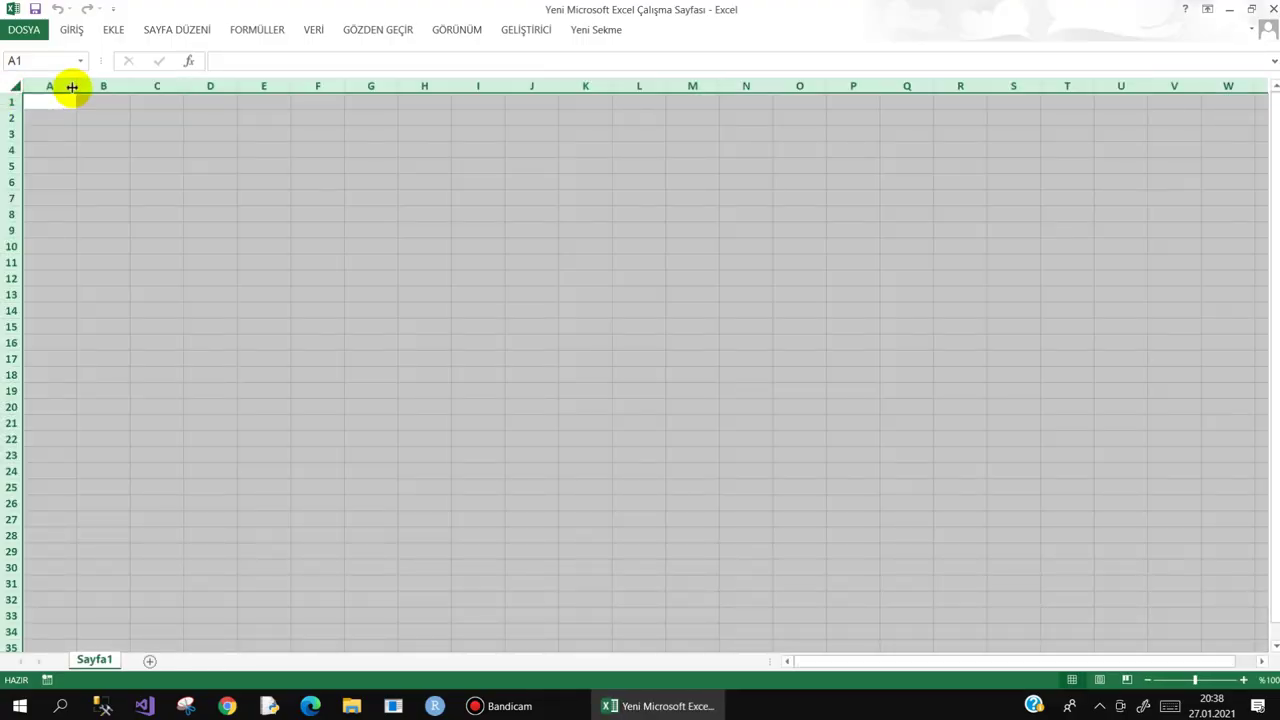
{"action": "left_click_drag", "start_coordinate": [77, 86], "coordinate": [118, 86]}
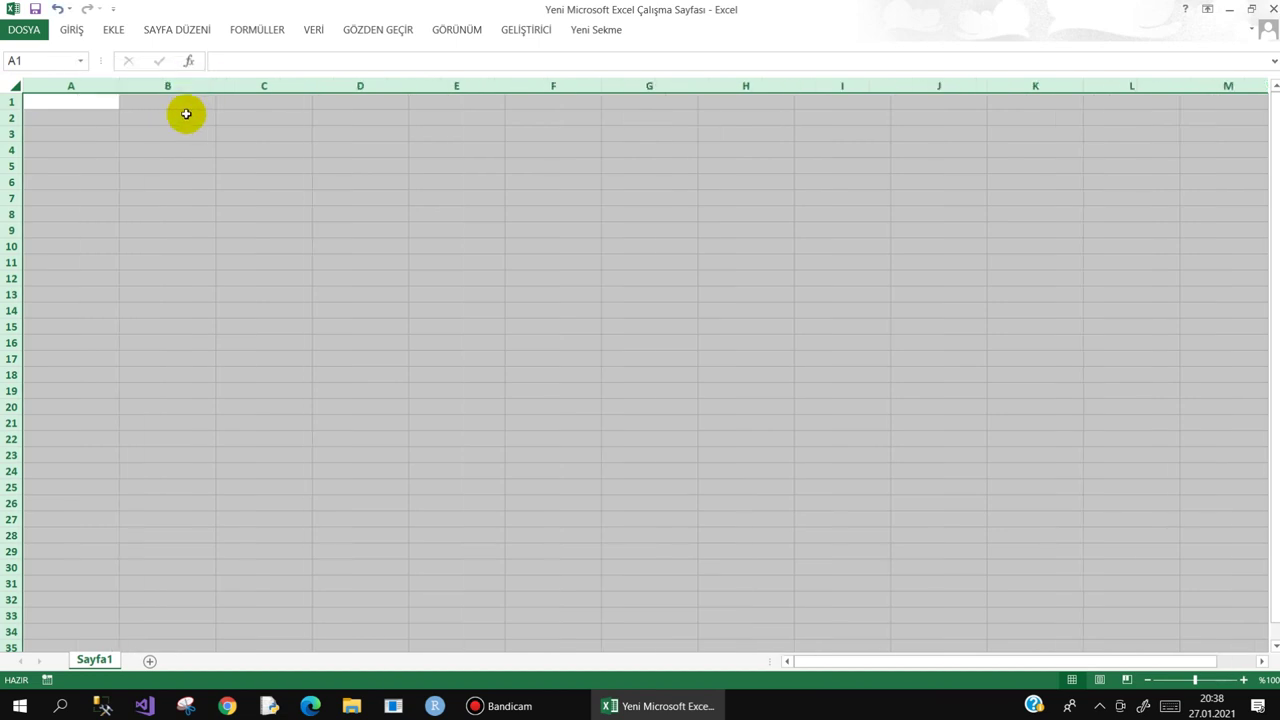
{"action": "left_click", "coordinate": [186, 114]}
Step: Enter the headers ÜRÜN KODU, ÜRÜN ADI and ADEDİ in A1 to C1
{"action": "left_click", "coordinate": [100, 103]}
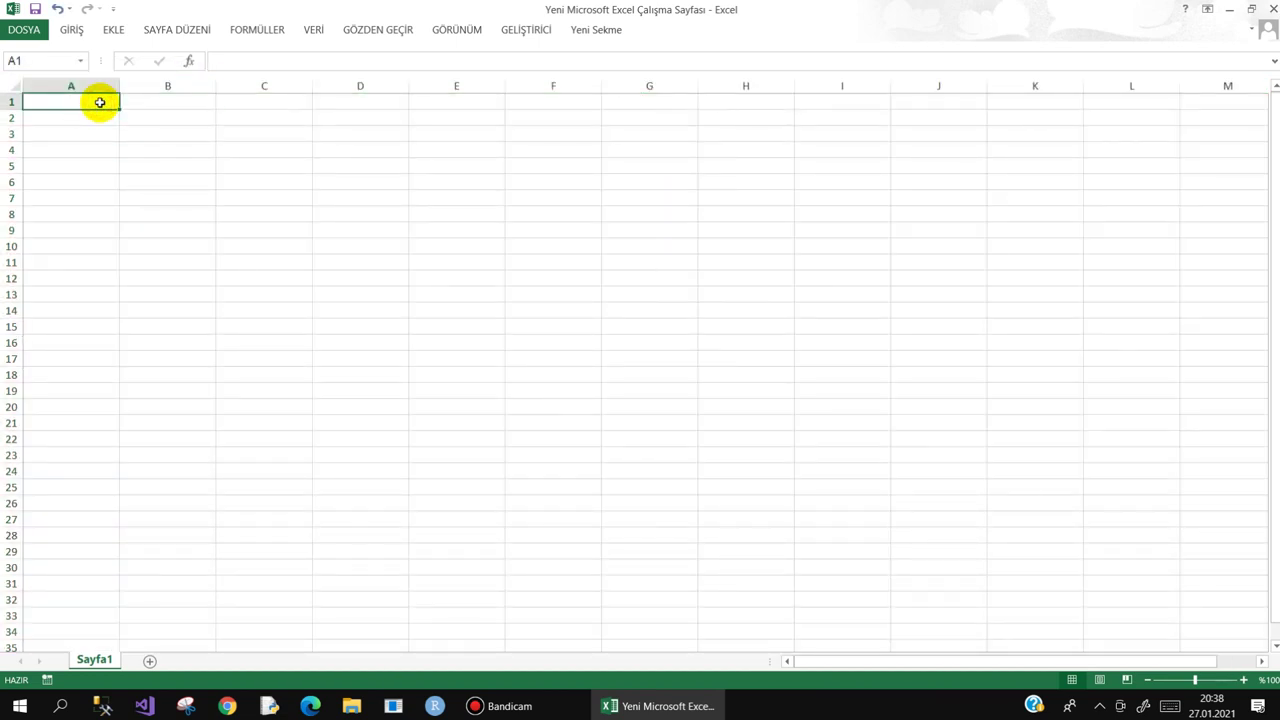
{"action": "type", "text": "ÜRÜN KODU"}
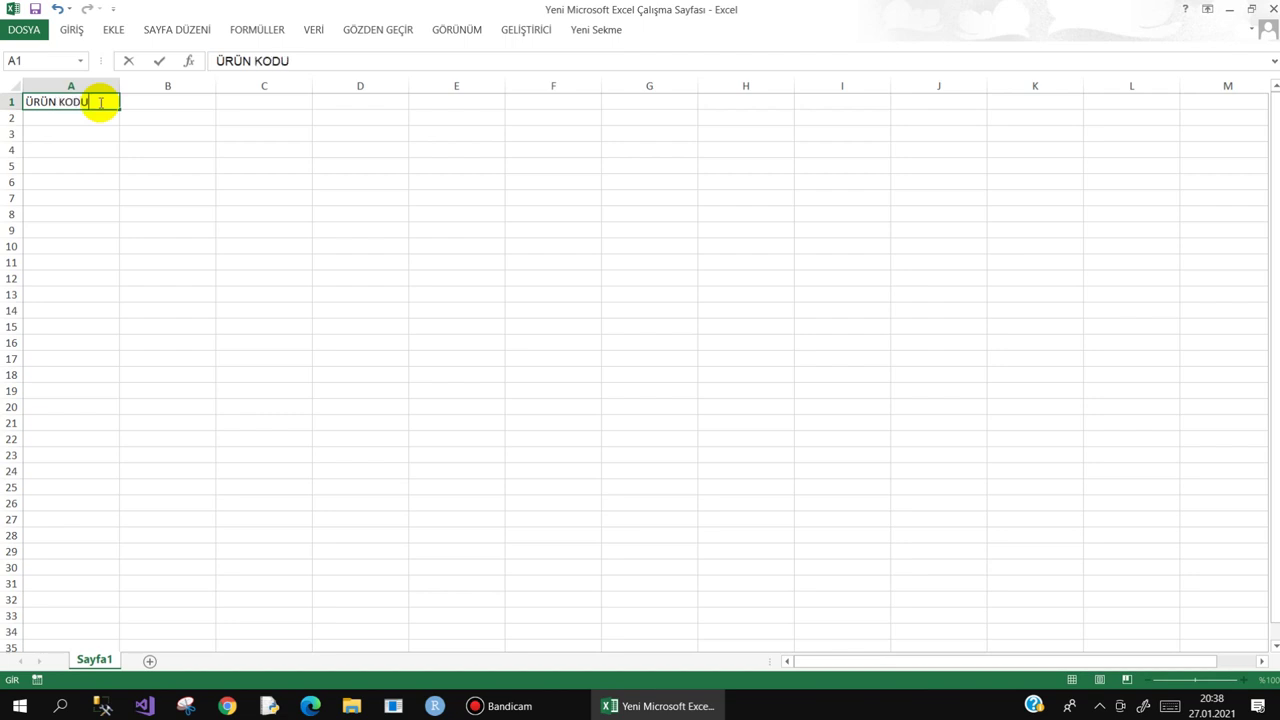
{"action": "key", "text": "Tab"}
{"action": "type", "text": "ÜRÜN ADI"}
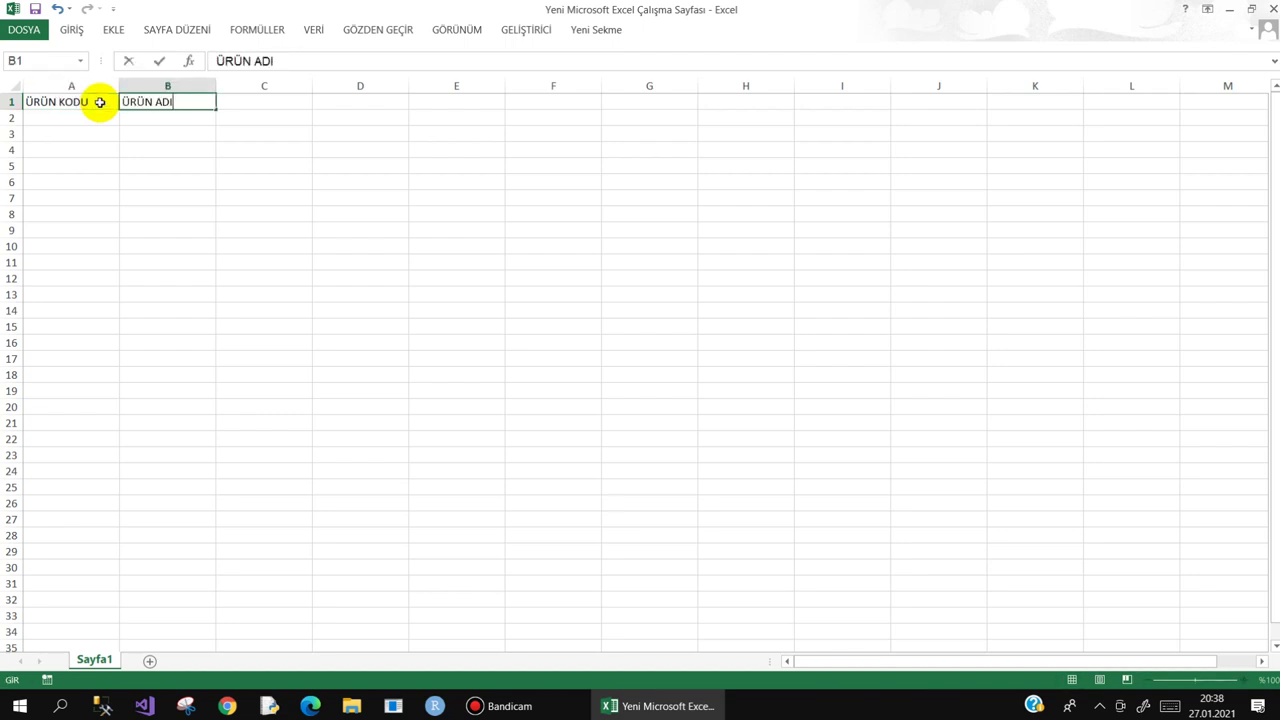
{"action": "key", "text": "Tab"}
{"action": "type", "text": "İ"}
{"action": "key", "text": "Return"}
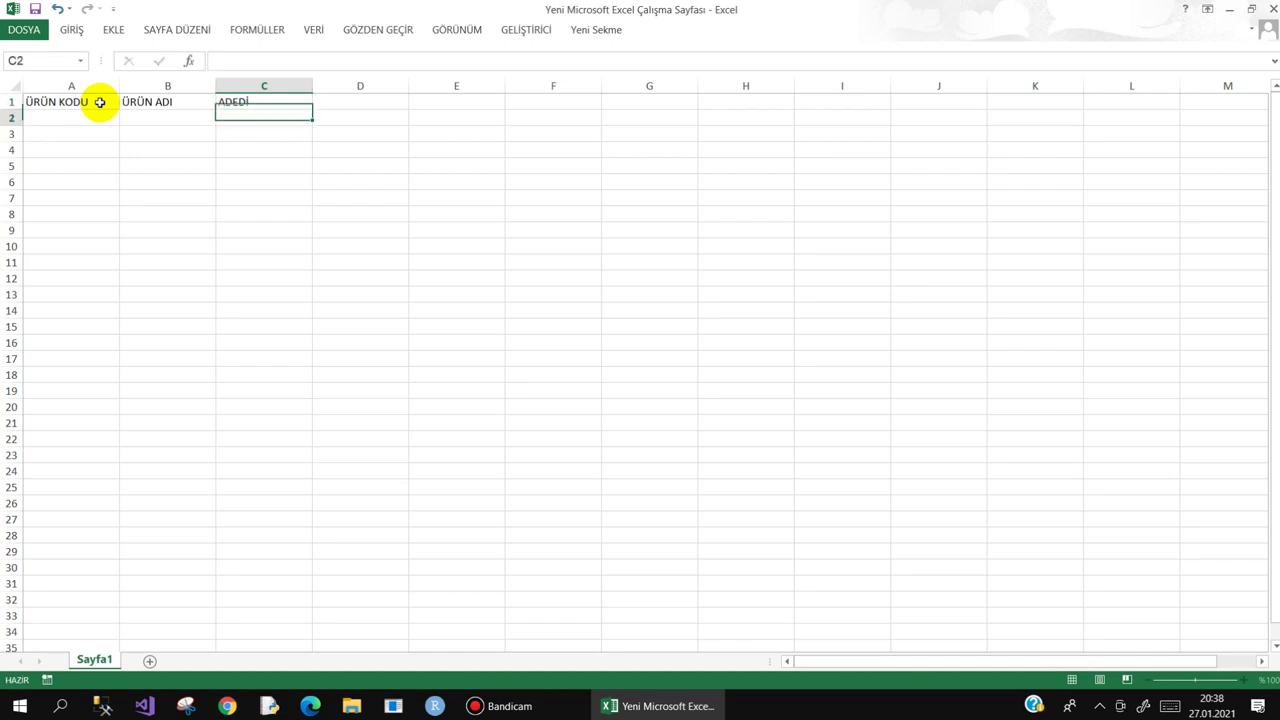
Step: Rename Sayfa1 to Stoklar and add a second sheet
{"action": "double_click", "coordinate": [86, 669]}
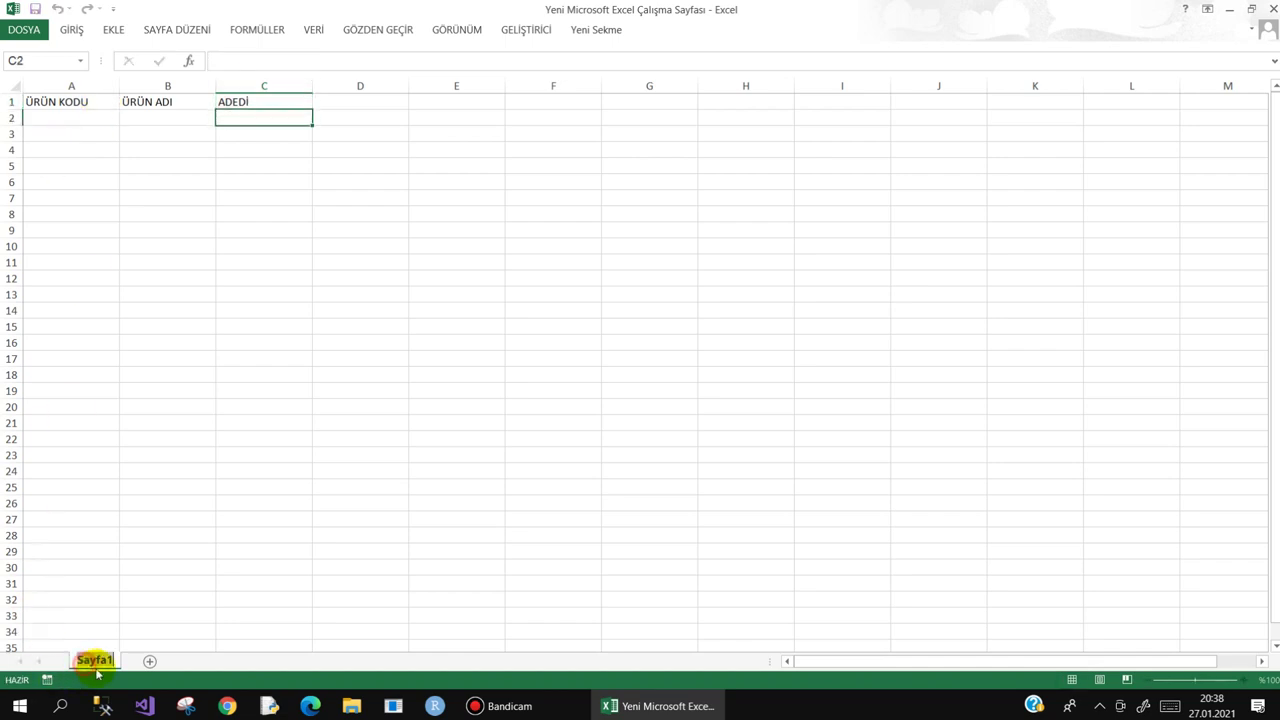
{"action": "type", "text": "Stokar"}
{"action": "key", "text": "Return"}
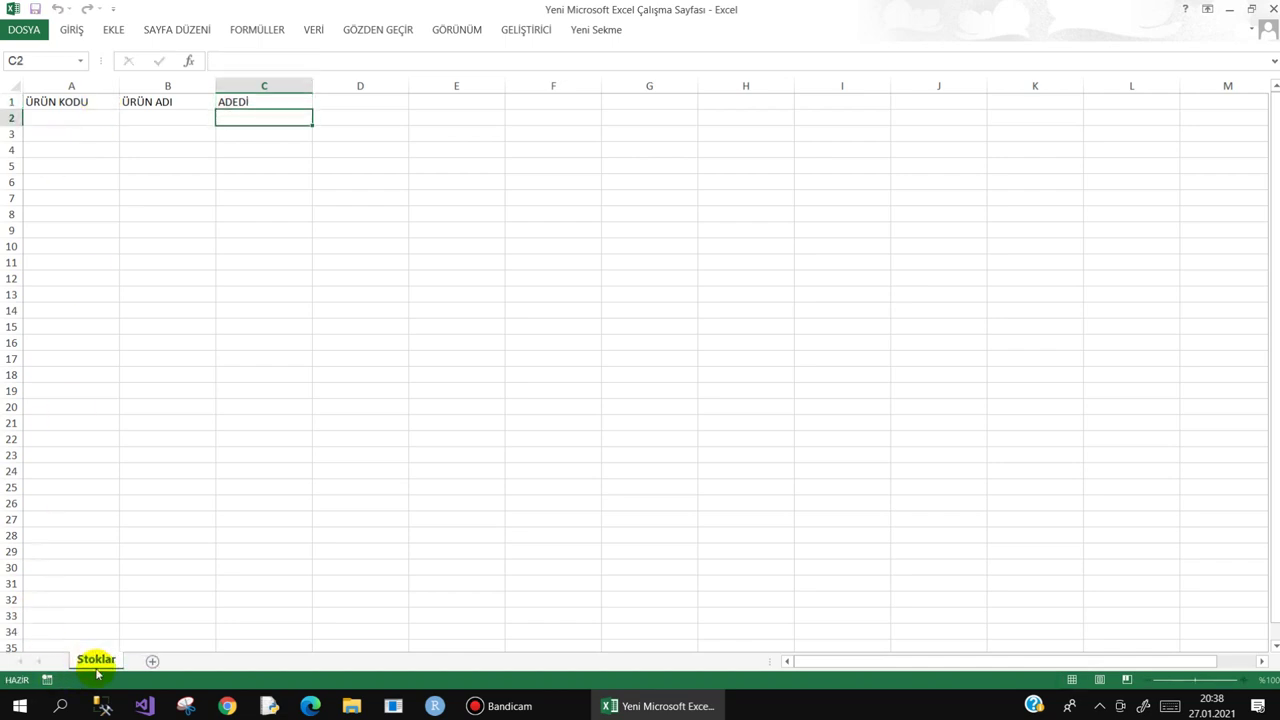
{"action": "left_click", "coordinate": [152, 661]}
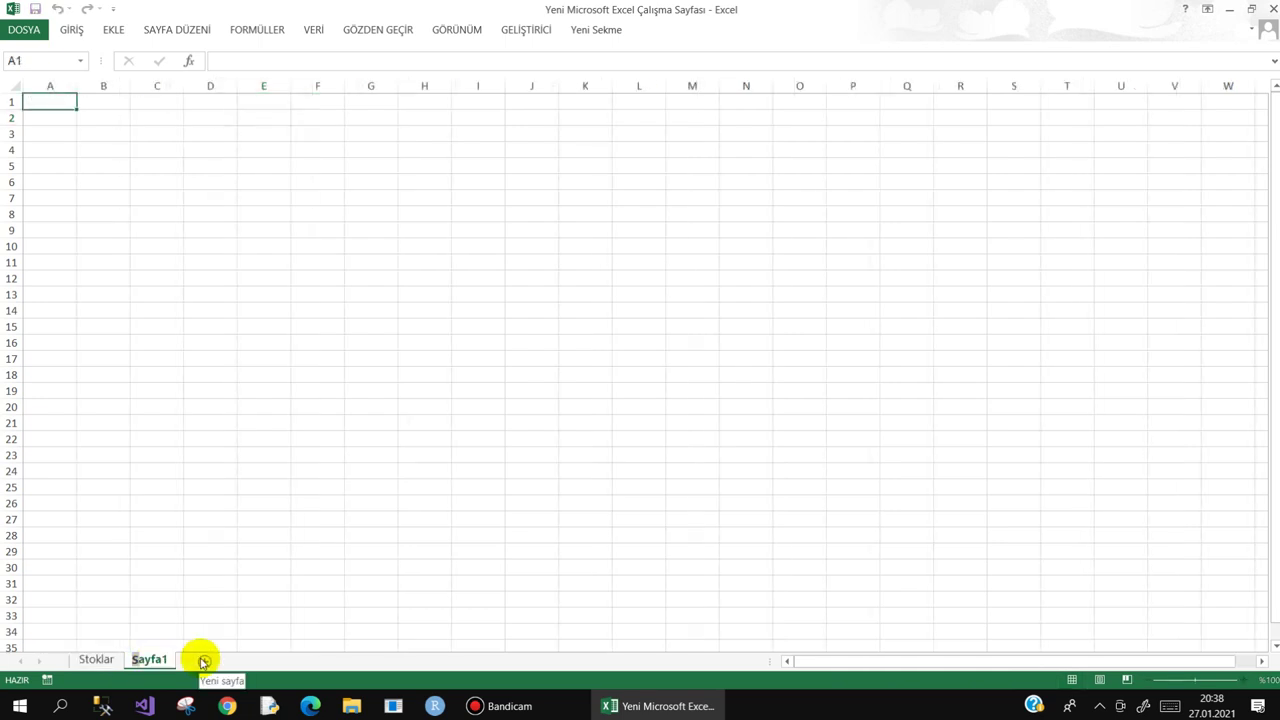
{"action": "key", "text": "alt+h"}
Step: Name the second sheet Print and widen all its columns
{"action": "type", "text": "orPr"}
{"action": "key", "text": "Return"}
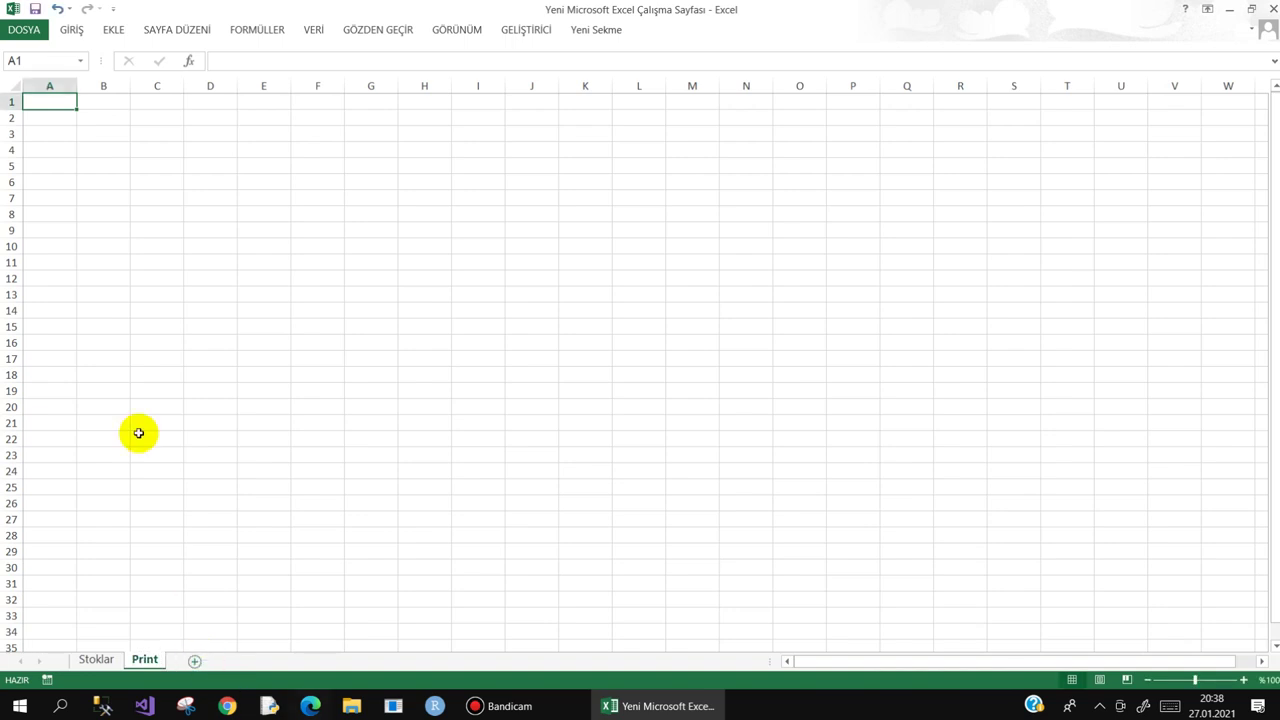
{"action": "left_click", "coordinate": [8, 89]}
{"action": "left_click_drag", "start_coordinate": [77, 86], "coordinate": [139, 86]}
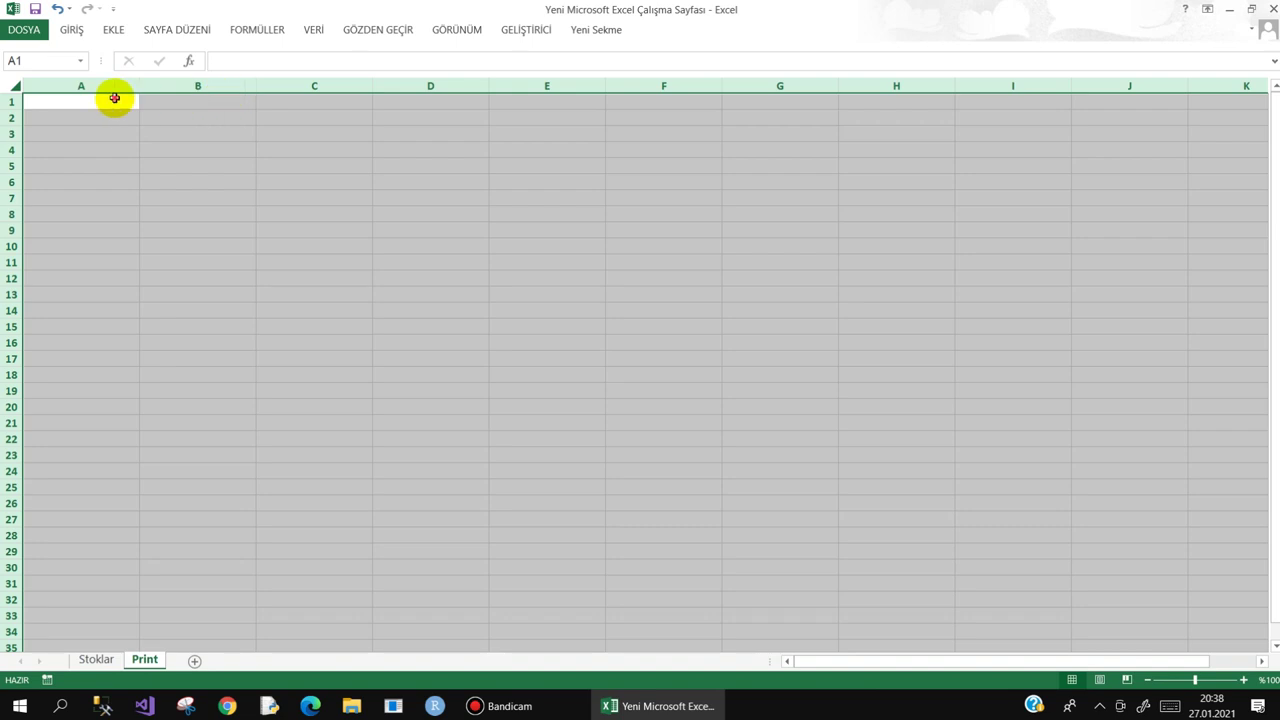
{"action": "left_click", "coordinate": [114, 100]}
{"action": "type", "text": "ÜRÜN KODU"}
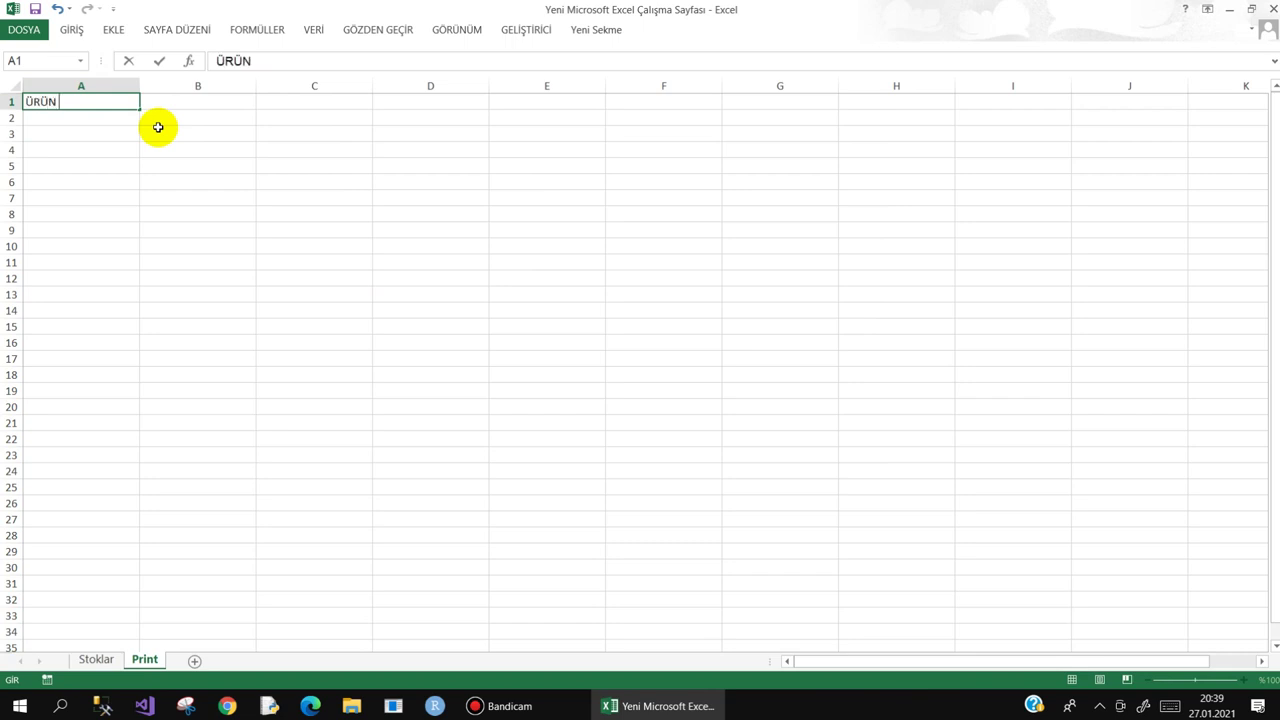
Step: Enter the ÜRÜN KODU and ÜRÜN ADI headers on Print, then return to Stoklar
{"action": "type", "text": "Ü"}
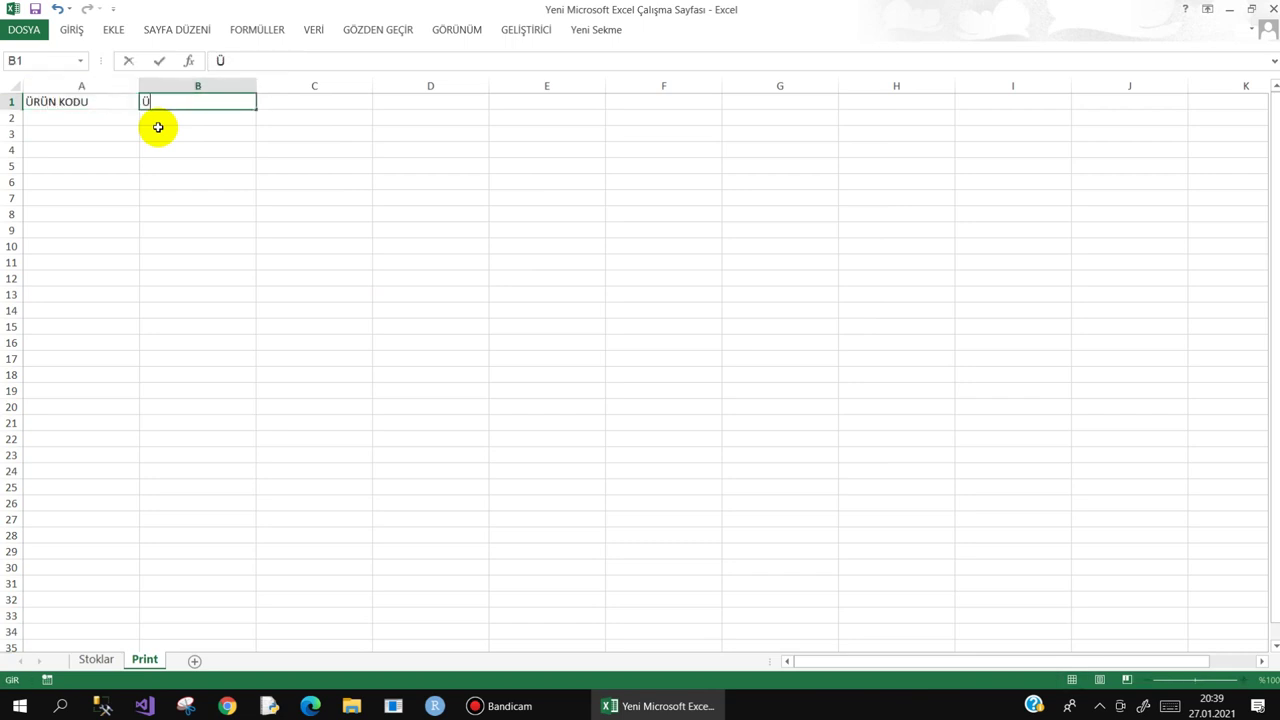
{"action": "type", "text": "RÜN ADIO"}
{"action": "key", "text": "BackSpace"}
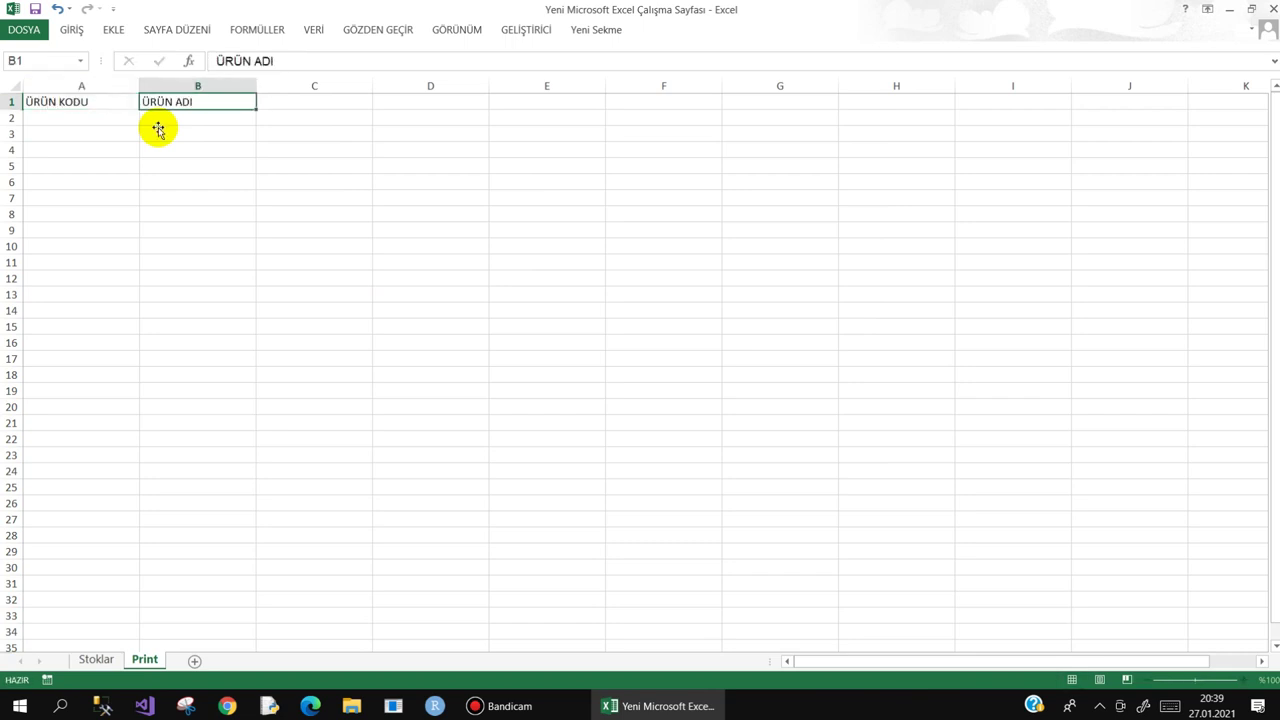
{"action": "key", "text": "Return"}
{"action": "left_click", "coordinate": [277, 264]}
{"action": "left_click", "coordinate": [95, 659]}
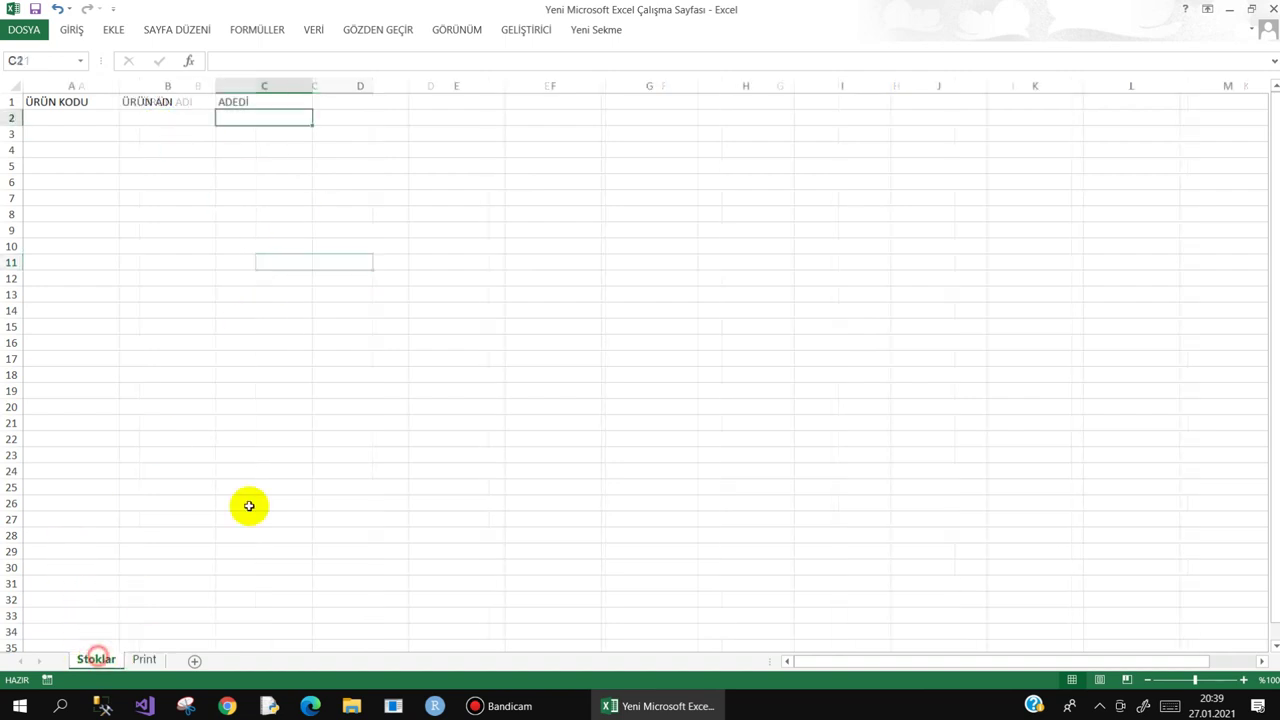
Step: Save the workbook on the Desktop as DERS2, type Excel Macro-Enabled Workbook
{"action": "left_click", "coordinate": [366, 150]}
{"action": "left_click", "coordinate": [24, 30]}
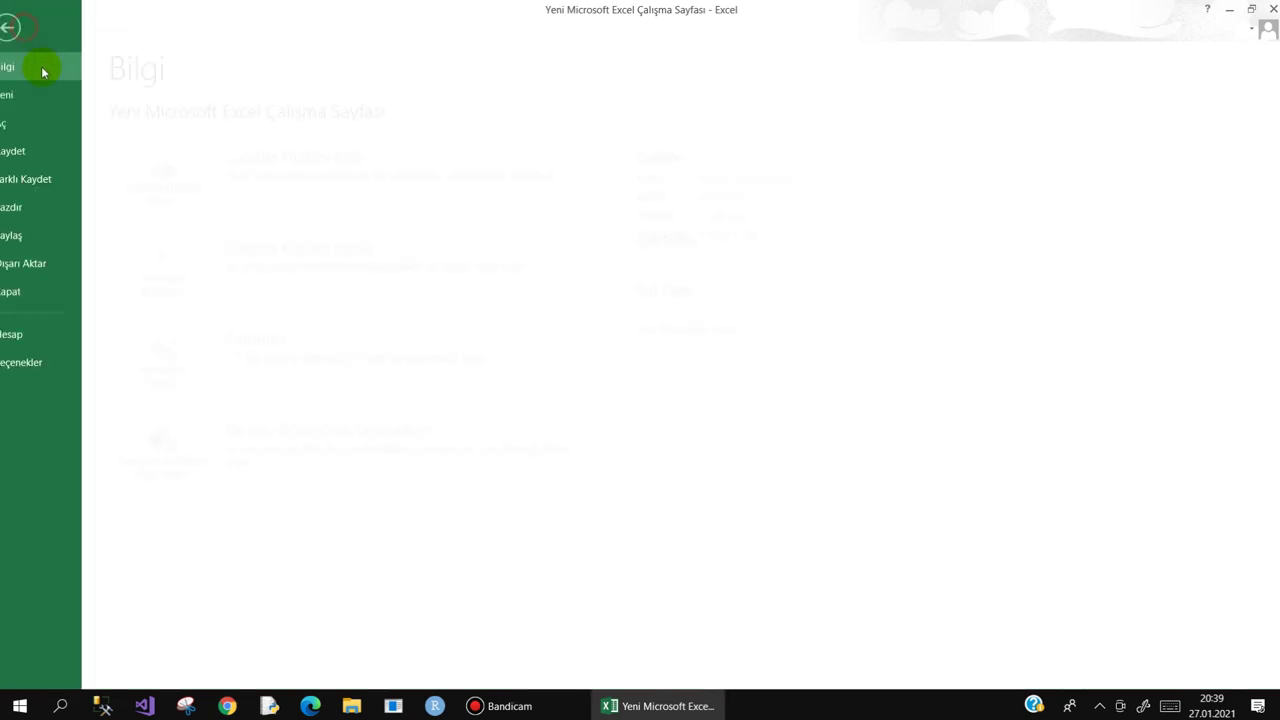
{"action": "left_click", "coordinate": [46, 178]}
{"action": "left_click", "coordinate": [420, 175]}
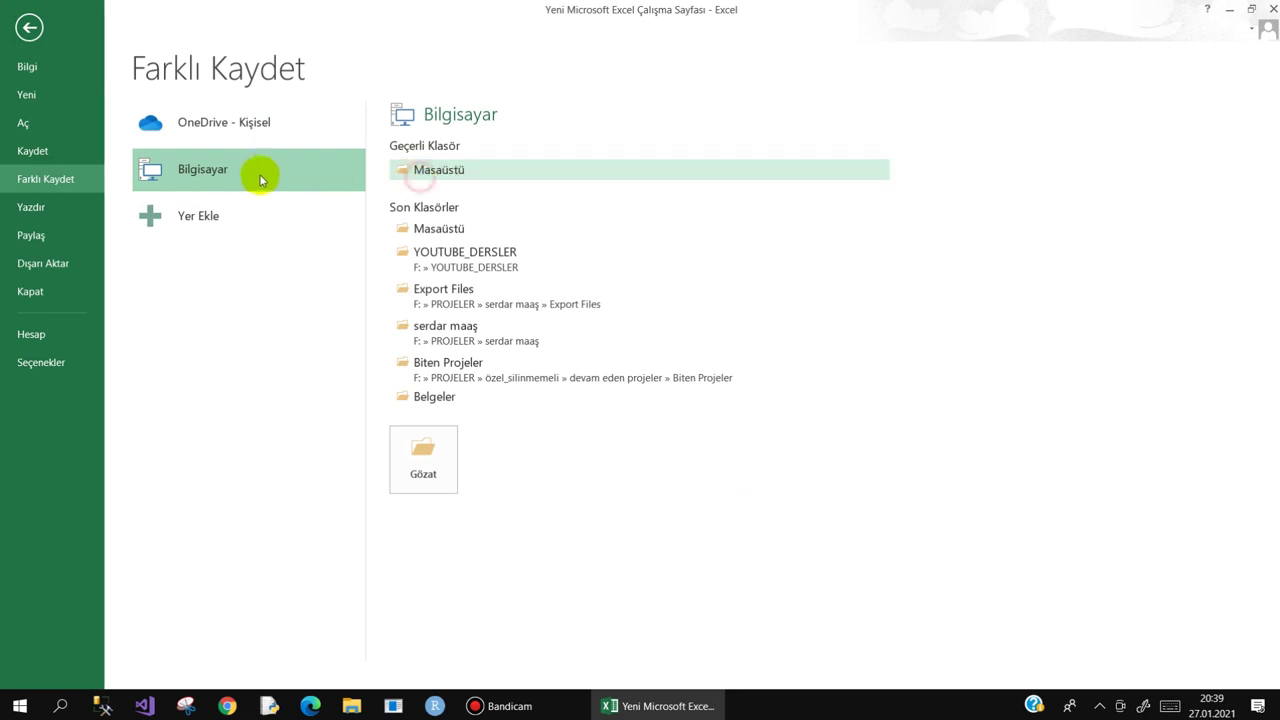
{"action": "left_click", "coordinate": [70, 156]}
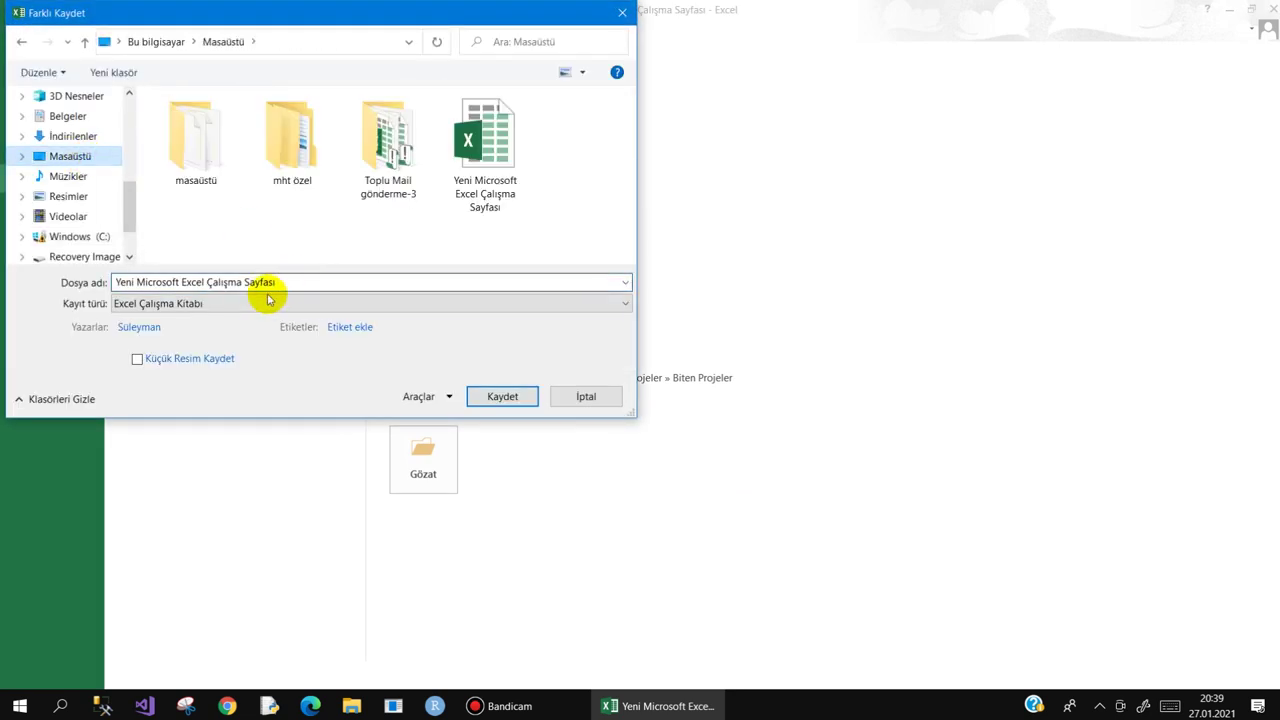
{"action": "left_click_drag", "start_coordinate": [277, 282], "coordinate": [115, 282]}
{"action": "type", "text": "DERS2"}
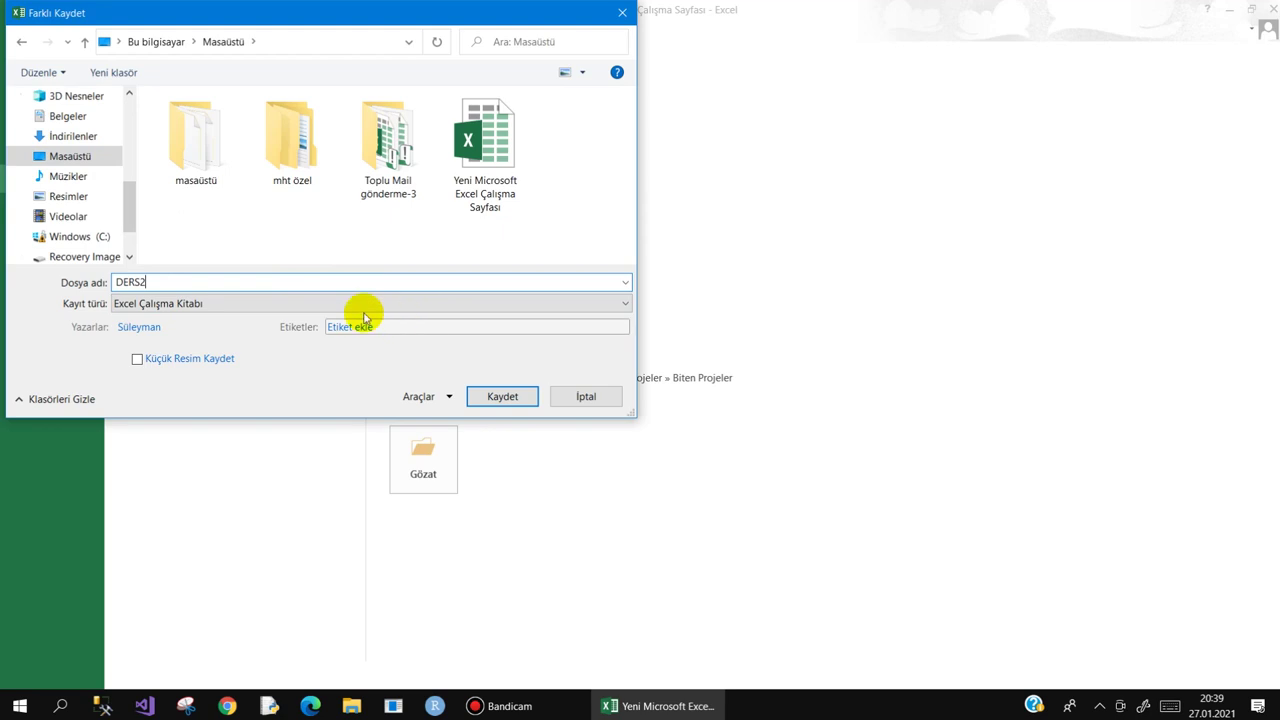
{"action": "left_click", "coordinate": [190, 303]}
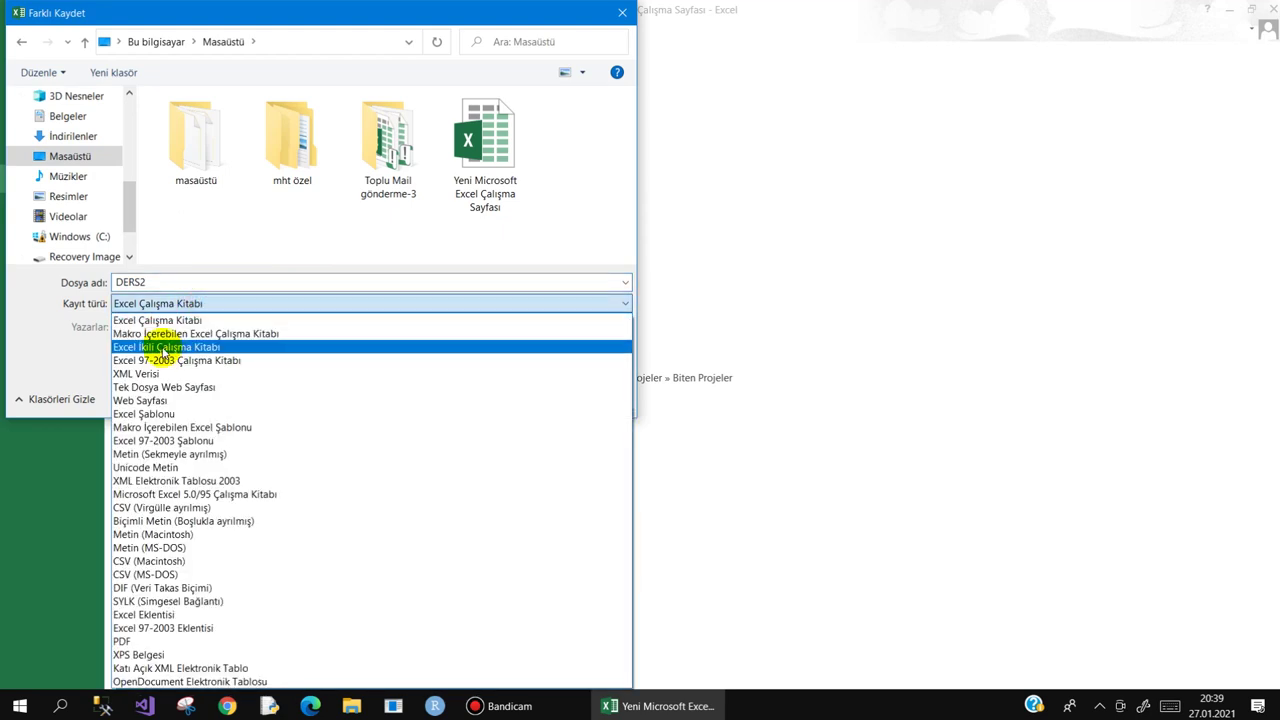
{"action": "left_click", "coordinate": [160, 336]}
{"action": "left_click", "coordinate": [68, 156]}
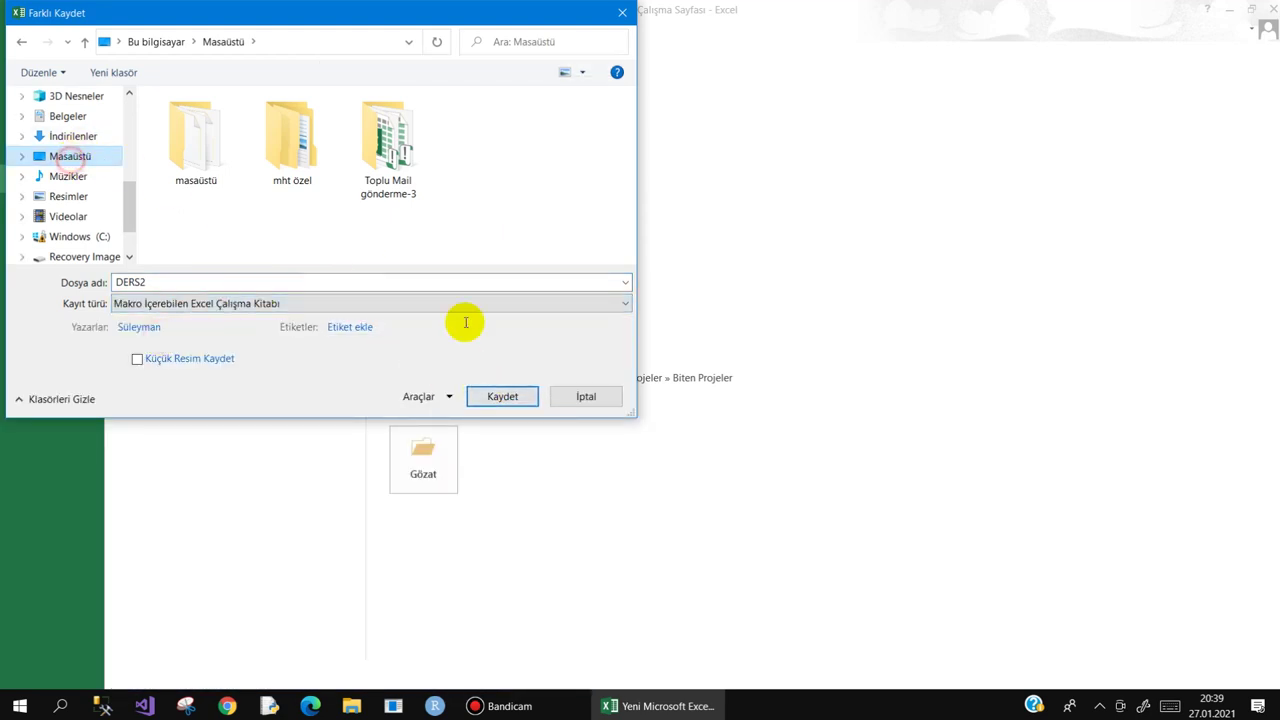
{"action": "left_click", "coordinate": [513, 397]}
Step: Draw an ActiveX command button in column D beside the Stoklar headers
{"action": "left_click", "coordinate": [297, 166]}
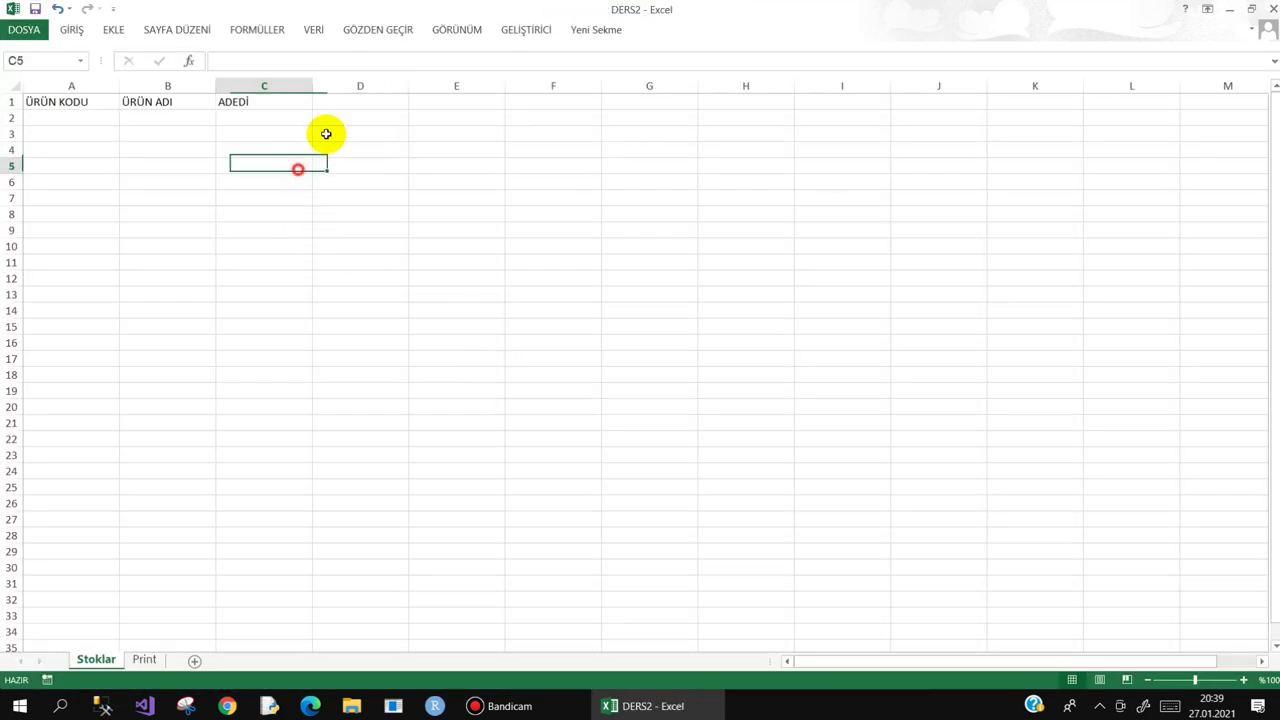
{"action": "left_click", "coordinate": [513, 30]}
{"action": "left_click", "coordinate": [327, 86]}
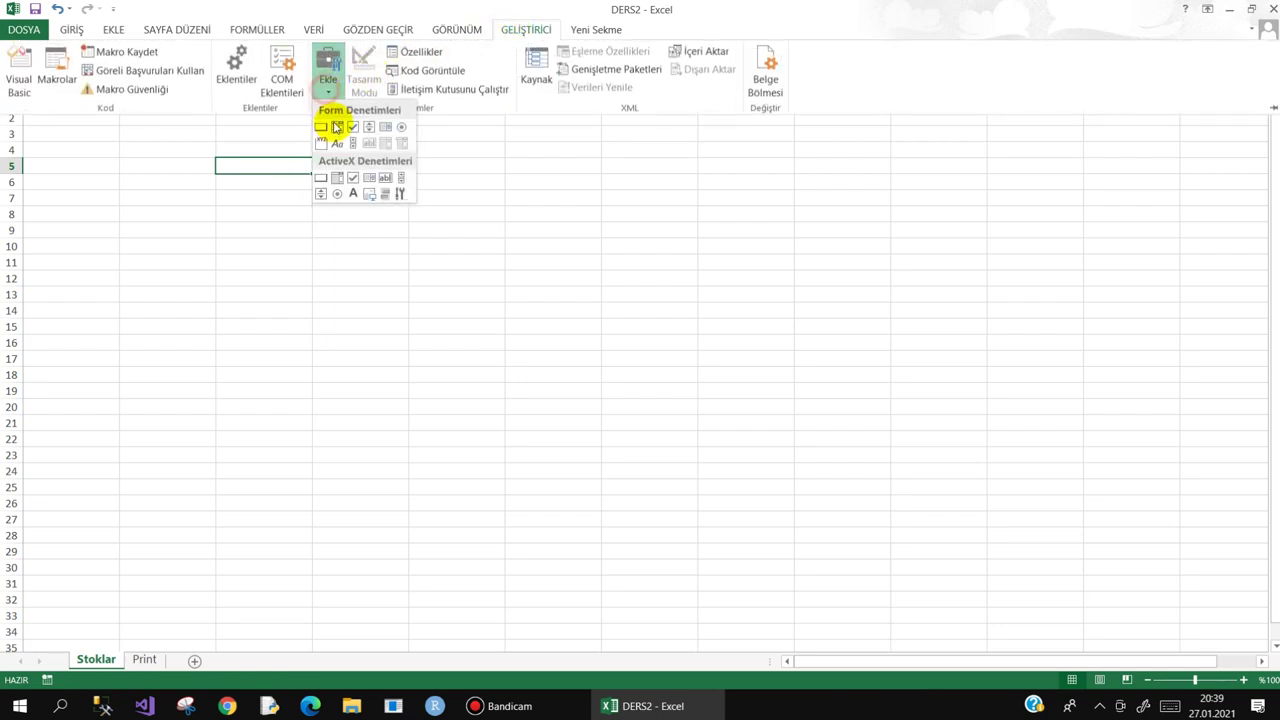
{"action": "left_click", "coordinate": [320, 177]}
{"action": "mouse_move", "coordinate": [290, 125]}
{"action": "left_mouse_down"}
{"action": "mouse_move", "coordinate": [393, 163]}
{"action": "mouse_move", "coordinate": [379, 127]}
{"action": "left_mouse_up"}
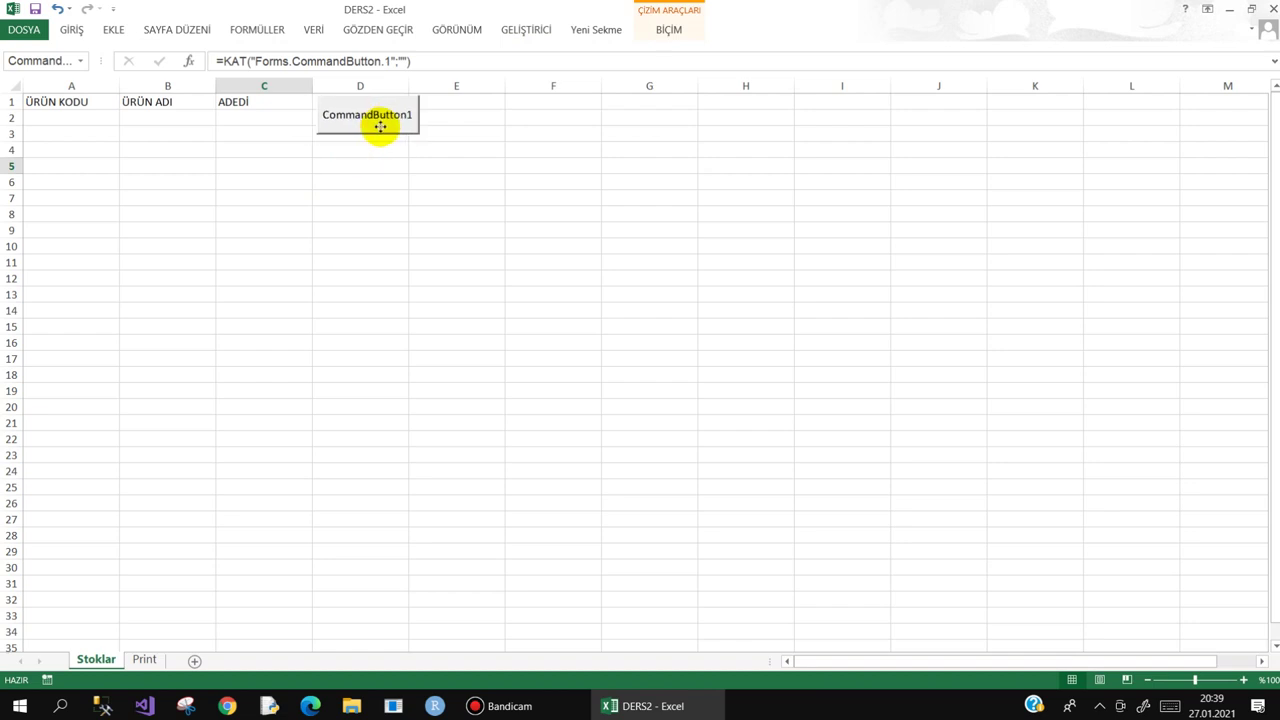
Step: Set the button's Caption property to Hazırla and close the Properties panel
{"action": "right_click", "coordinate": [379, 127]}
{"action": "left_click", "coordinate": [414, 195]}
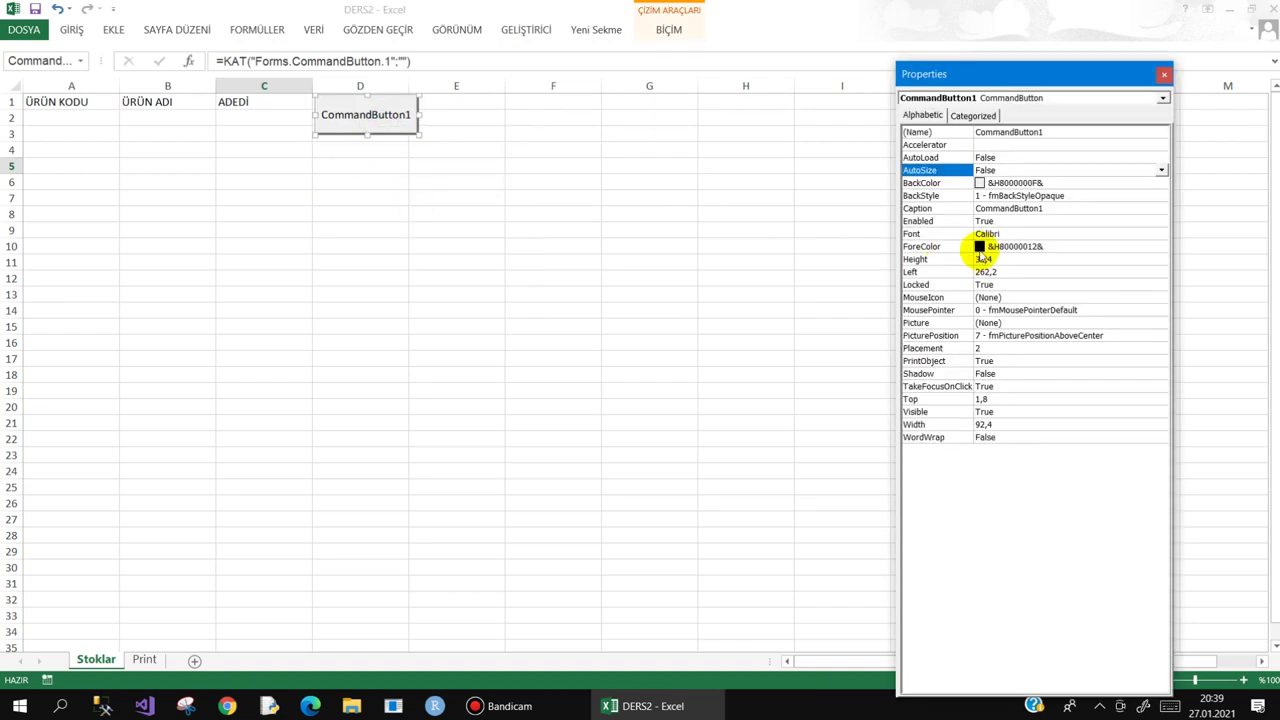
{"action": "left_click", "coordinate": [1010, 208]}
{"action": "double_click", "coordinate": [1010, 208]}
{"action": "type", "text": "h"}
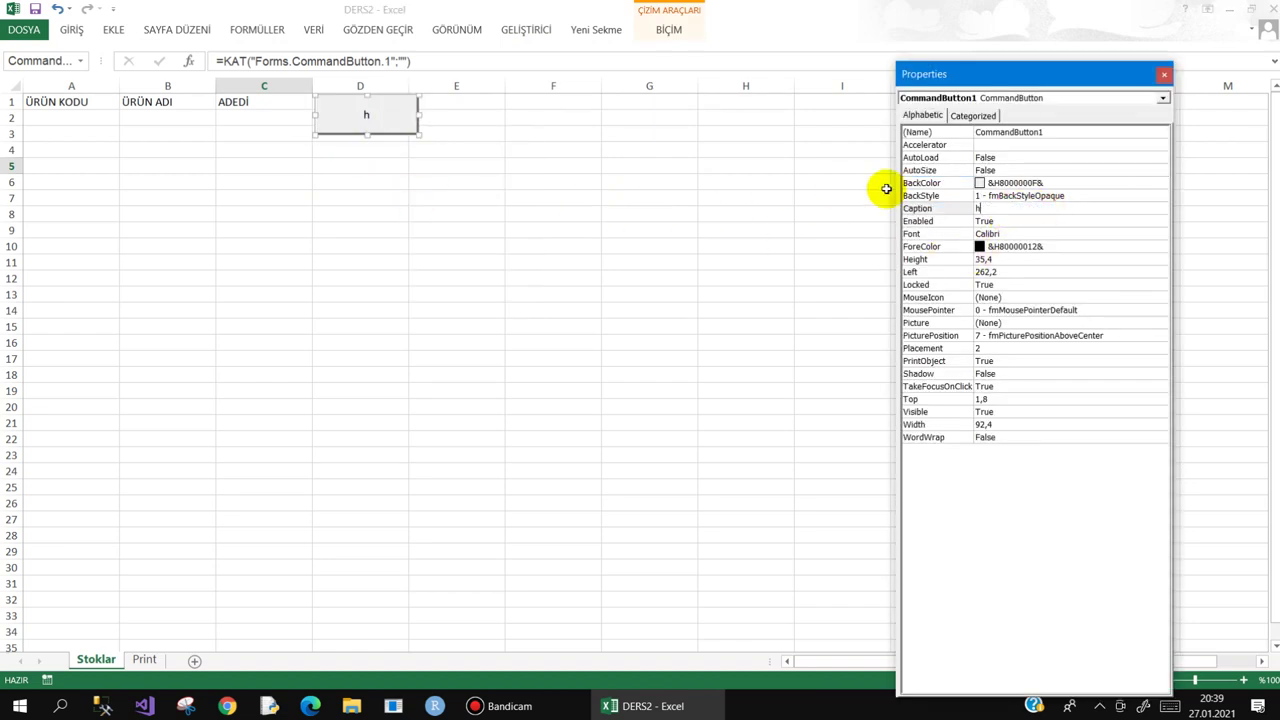
{"action": "key", "text": "BackSpace"}
{"action": "key", "text": "BackSpace"}
{"action": "key", "text": "BackSpace"}
{"action": "type", "text": "azır"}
{"action": "type", "text": "lar"}
{"action": "key", "text": "BackSpace"}
{"action": "left_click", "coordinate": [652, 196]}
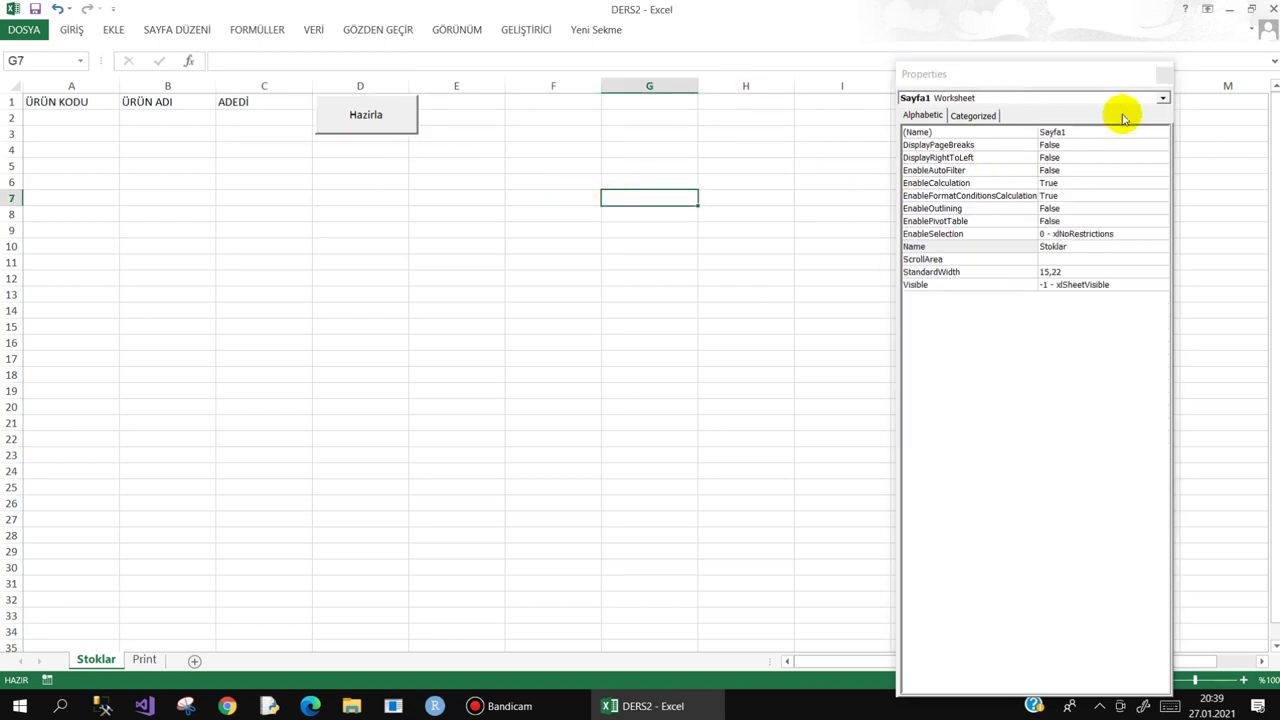
{"action": "left_click", "coordinate": [1160, 76]}
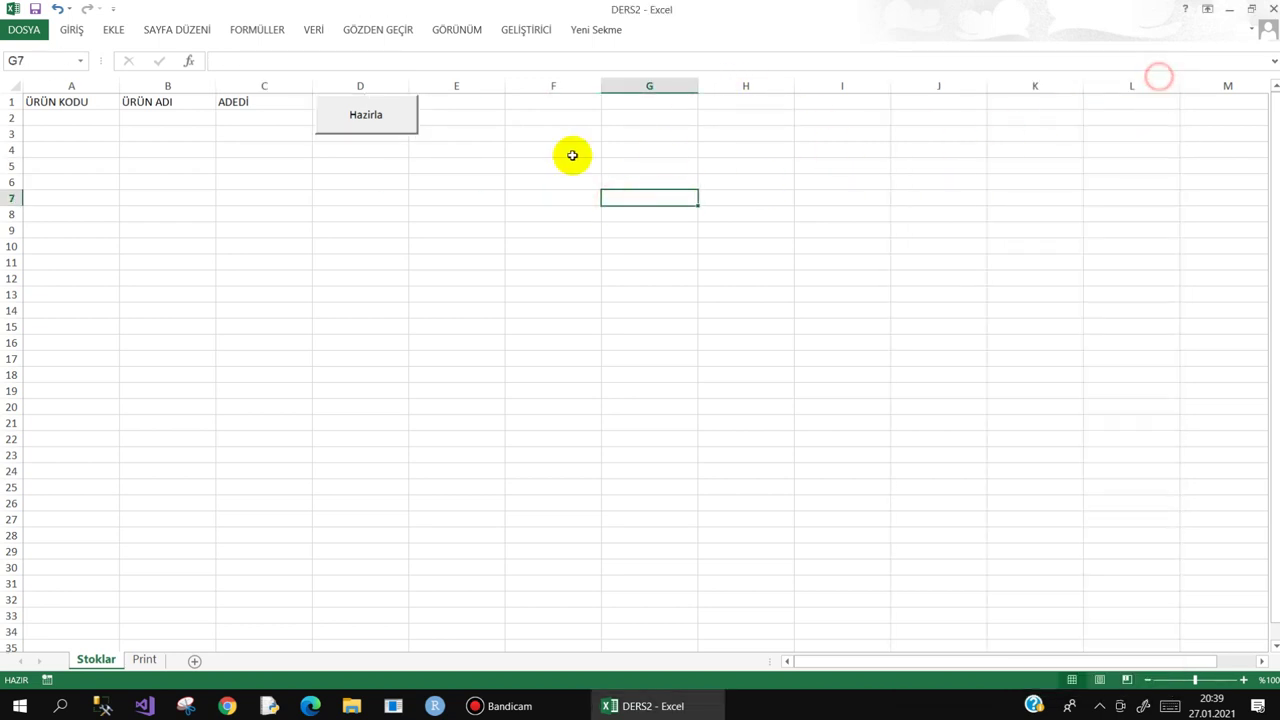
{"action": "left_click", "coordinate": [80, 116]}
{"action": "type", "text": "5435463"}
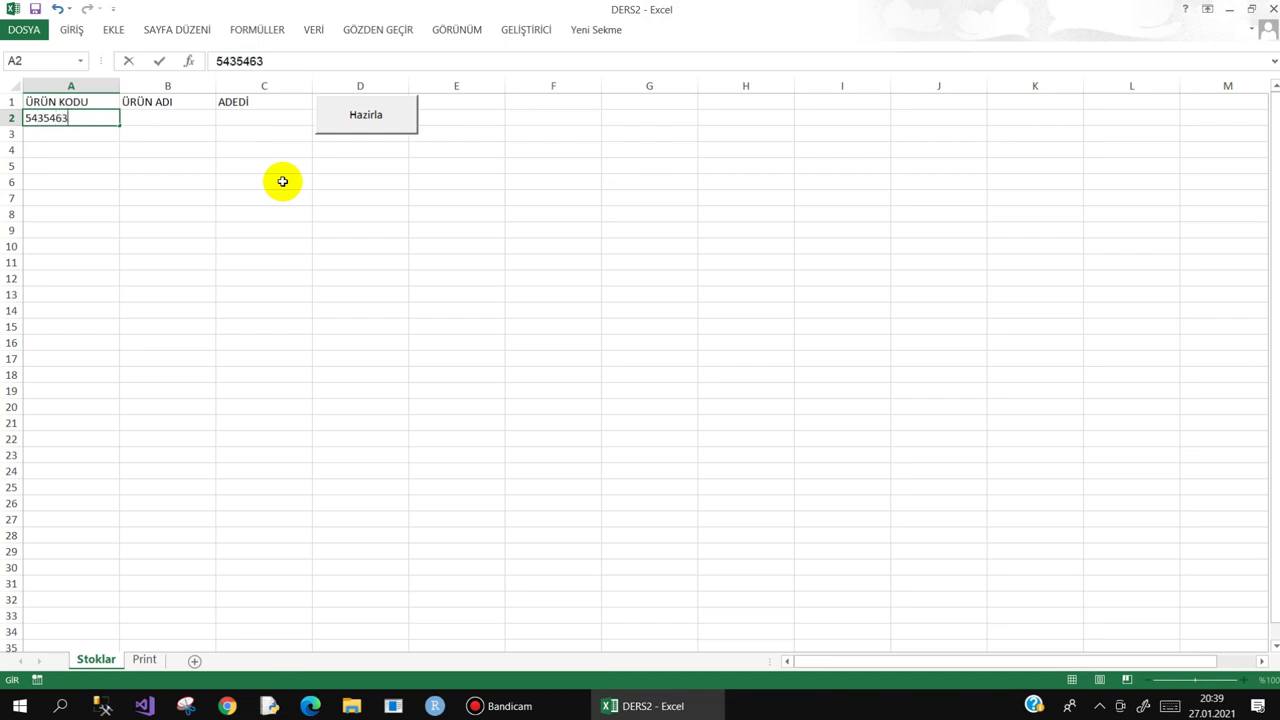
{"action": "type", "text": "546"}
{"action": "key", "text": "Tab"}
{"action": "type", "text": "kalem"}
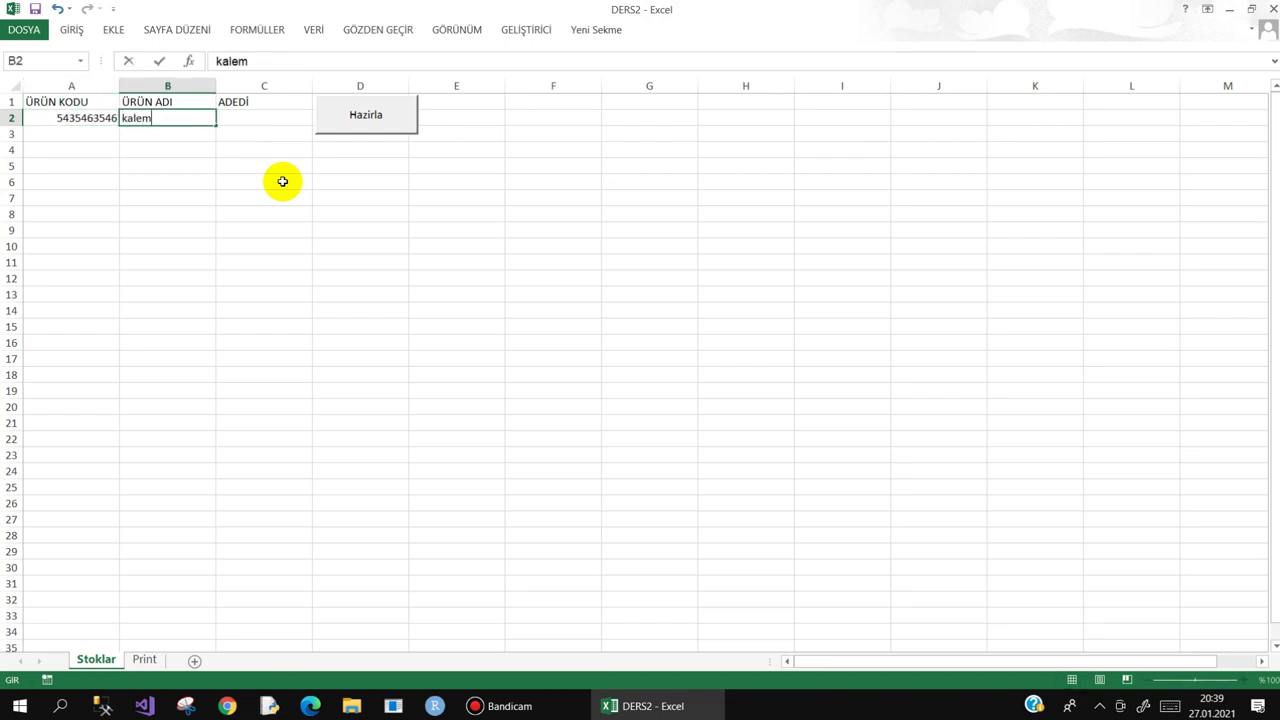
{"action": "key", "text": "Tab"}
{"action": "type", "text": "5"}
{"action": "key", "text": "Return"}
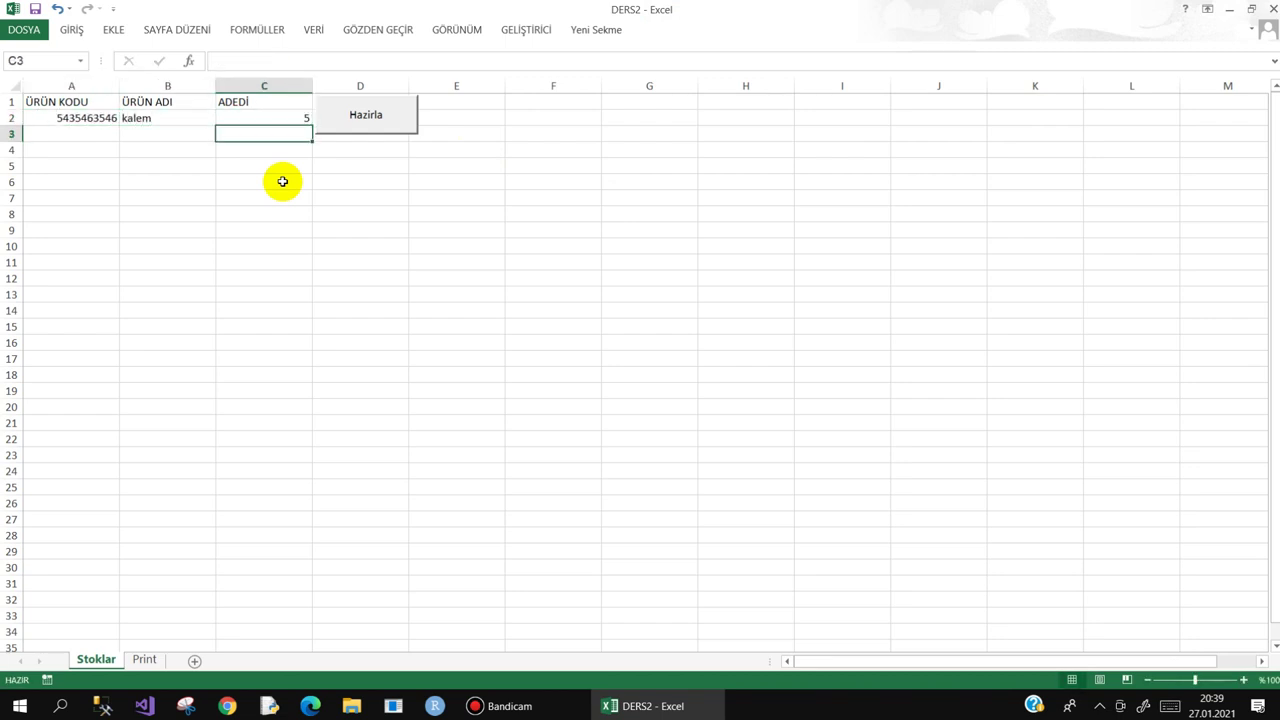
{"action": "type", "text": "3452345345"}
{"action": "key", "text": "Tab"}
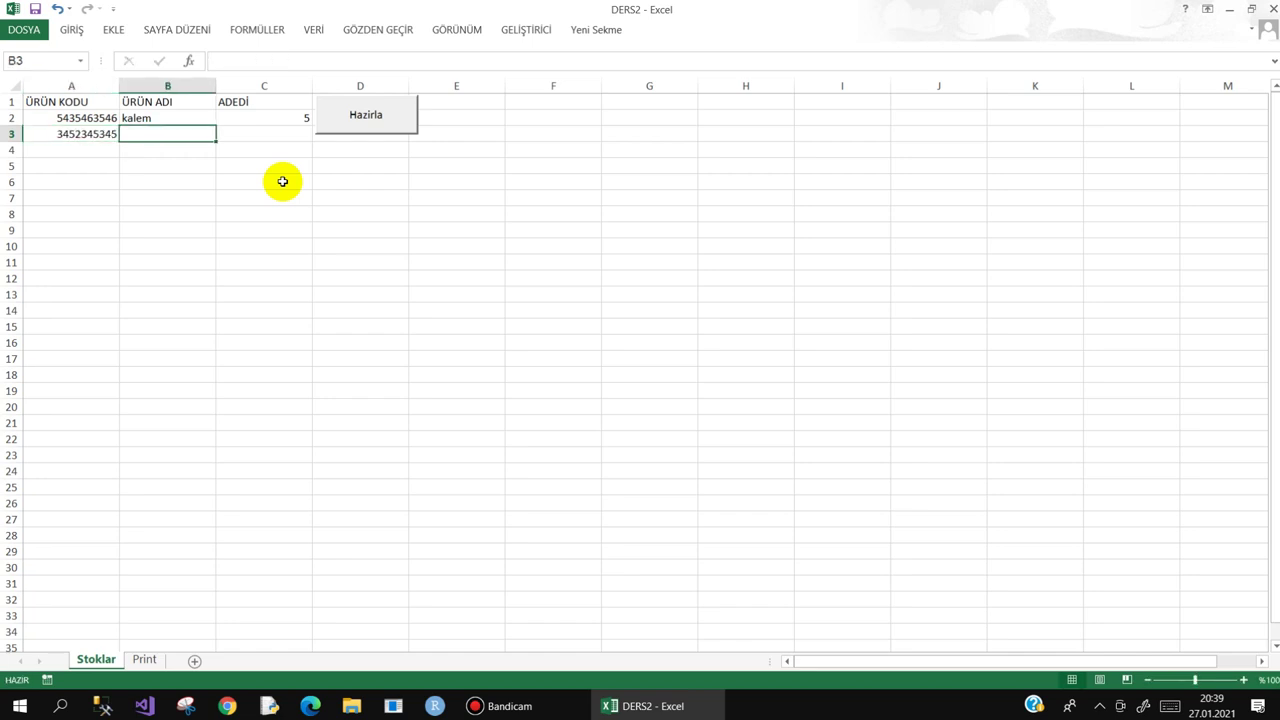
{"action": "type", "text": "defter"}
{"action": "key", "text": "Tab"}
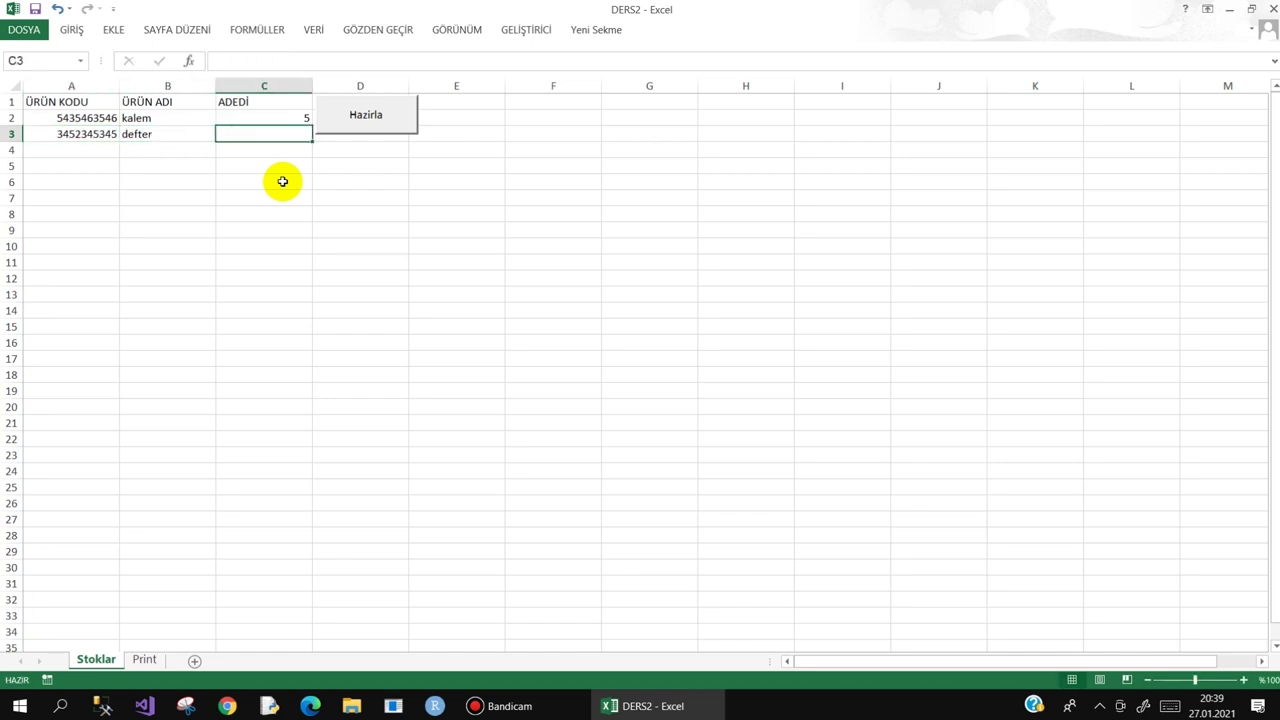
{"action": "type", "text": "3"}
{"action": "key", "text": "Return"}
{"action": "key", "text": "Left"}
{"action": "key", "text": "Left"}
{"action": "type", "text": "34563456"}
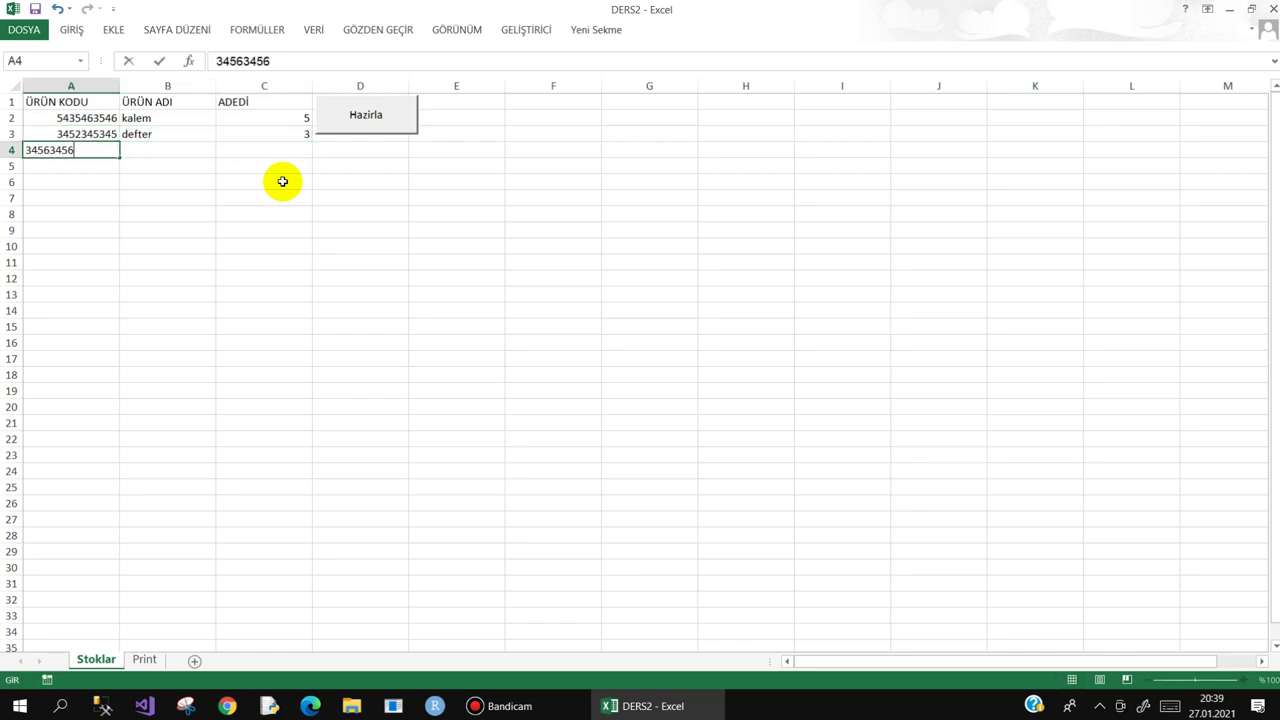
{"action": "key", "text": "Tab"}
{"action": "type", "text": "silgi"}
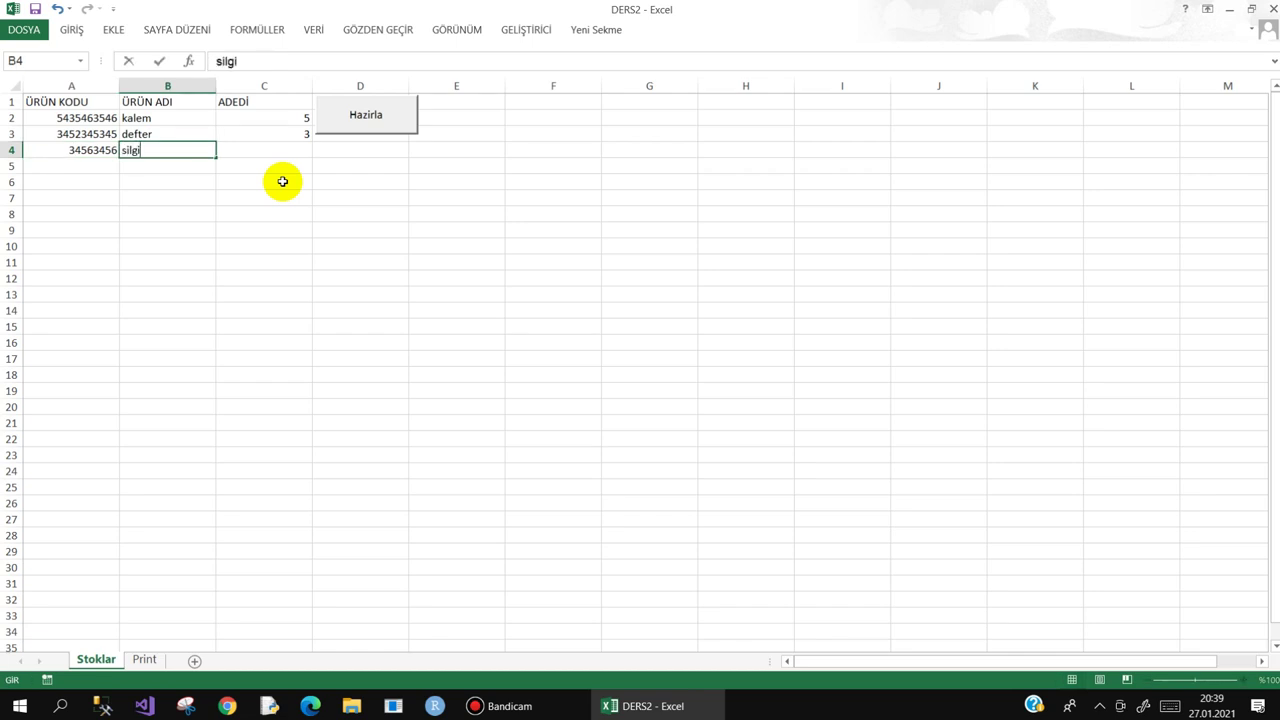
{"action": "key", "text": "Tab"}
{"action": "type", "text": "10"}
{"action": "key", "text": "Return"}
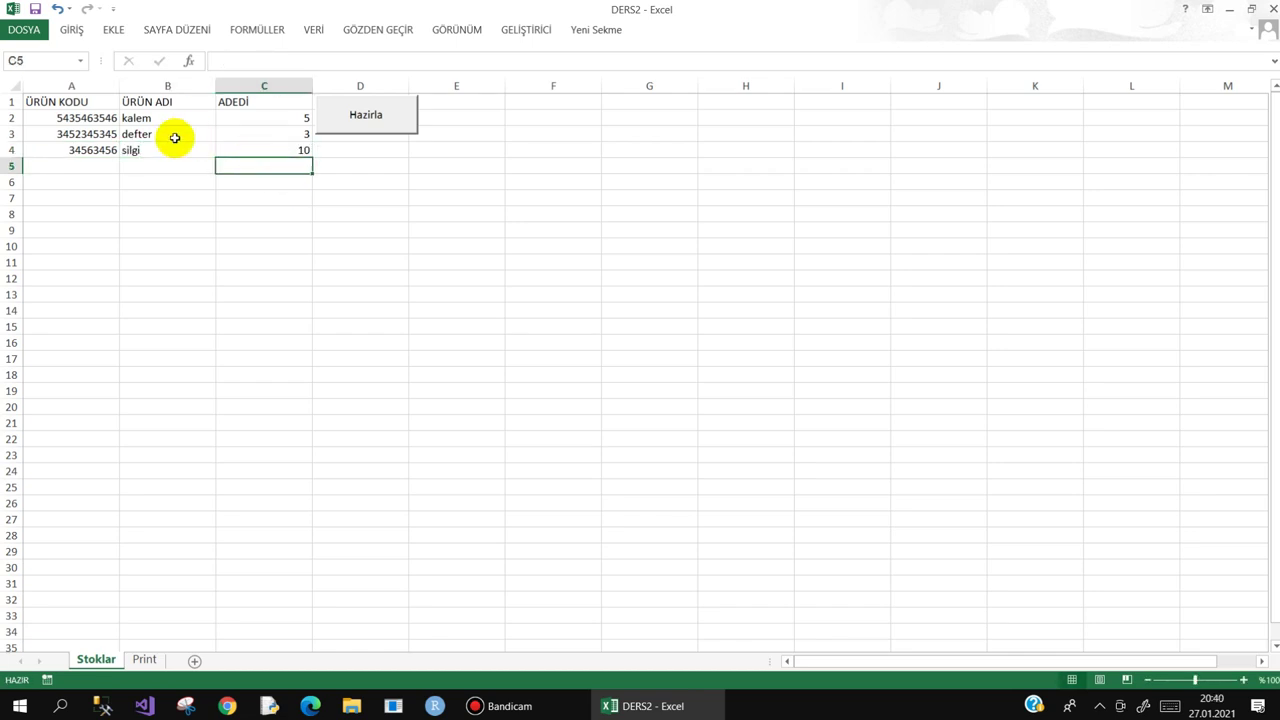
{"action": "left_click", "coordinate": [109, 152]}
{"action": "key", "text": "F2"}
{"action": "type", "text": "456"}
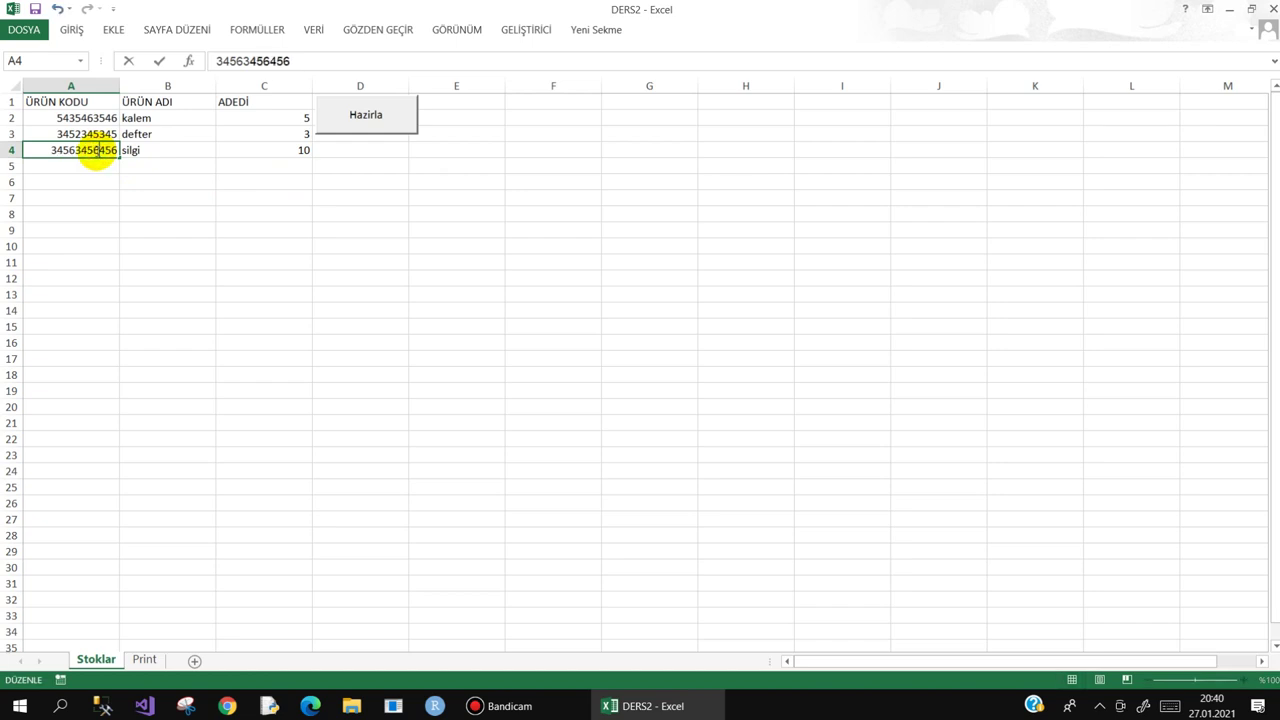
{"action": "left_click", "coordinate": [145, 212]}
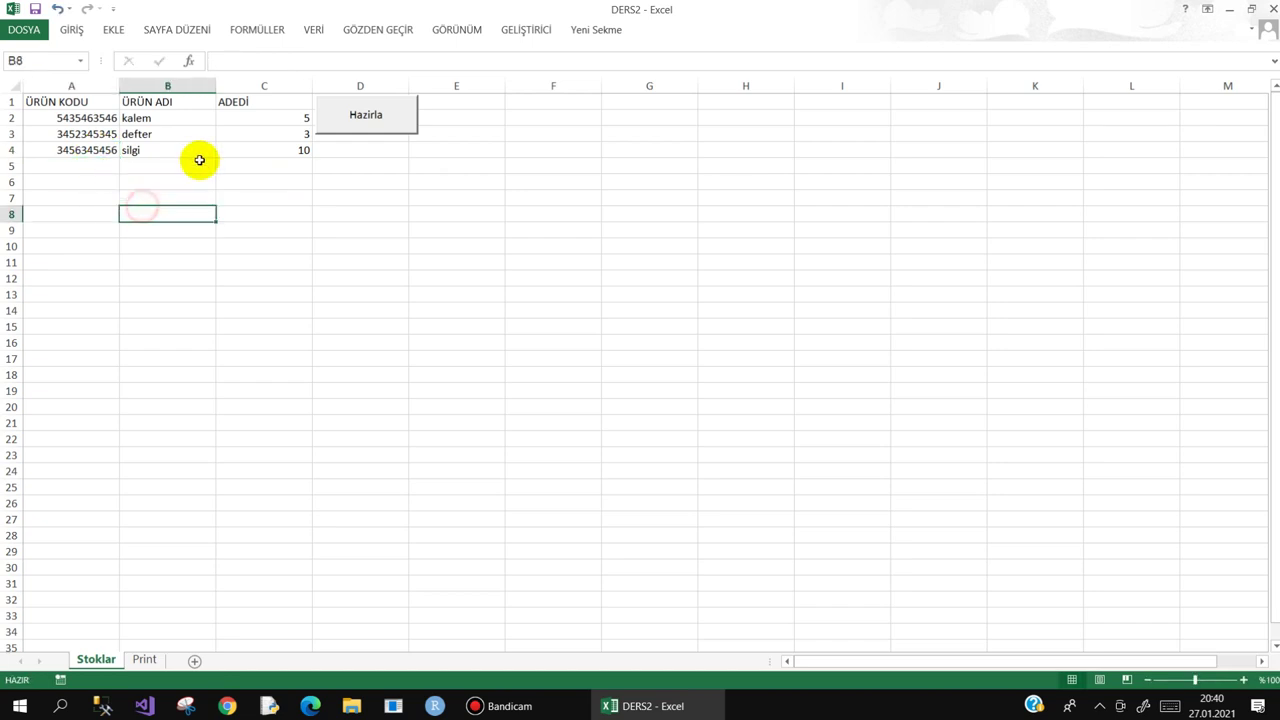
Step: In the Hazirla button's click routine, declare st and pr As Worksheet and i, y As Long
{"action": "double_click", "coordinate": [362, 116]}
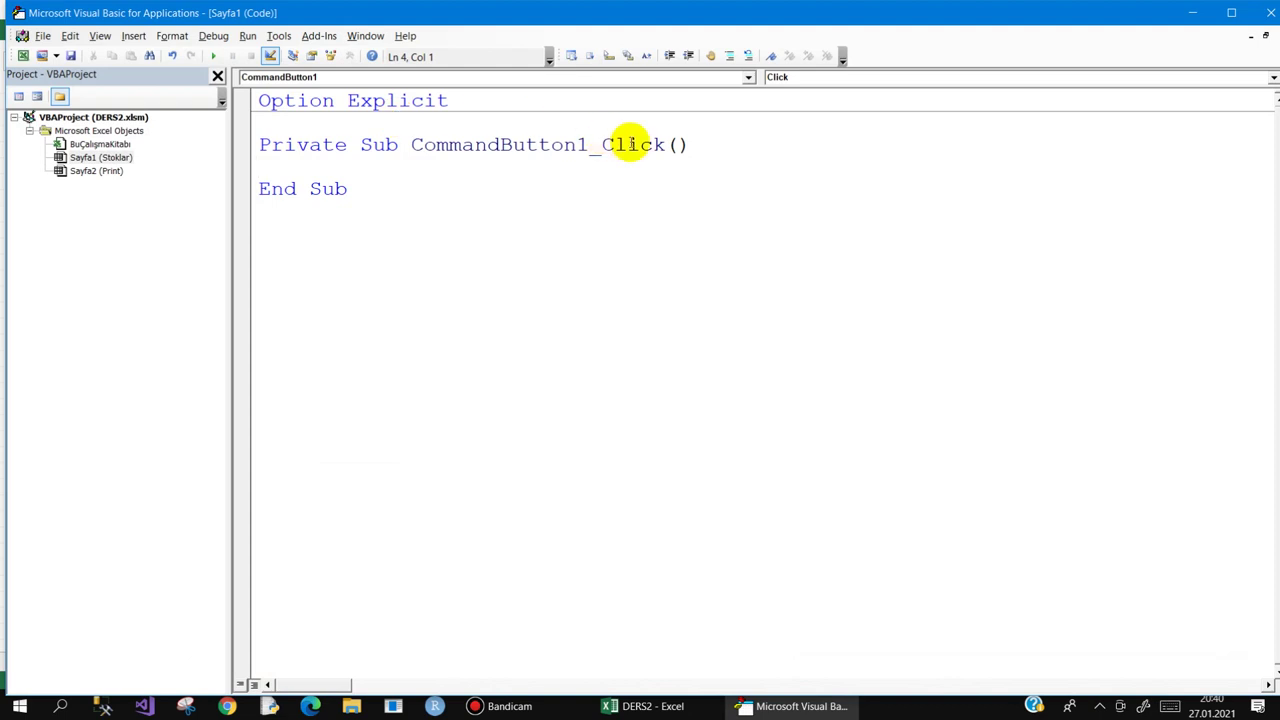
{"action": "type", "text": "dim"}
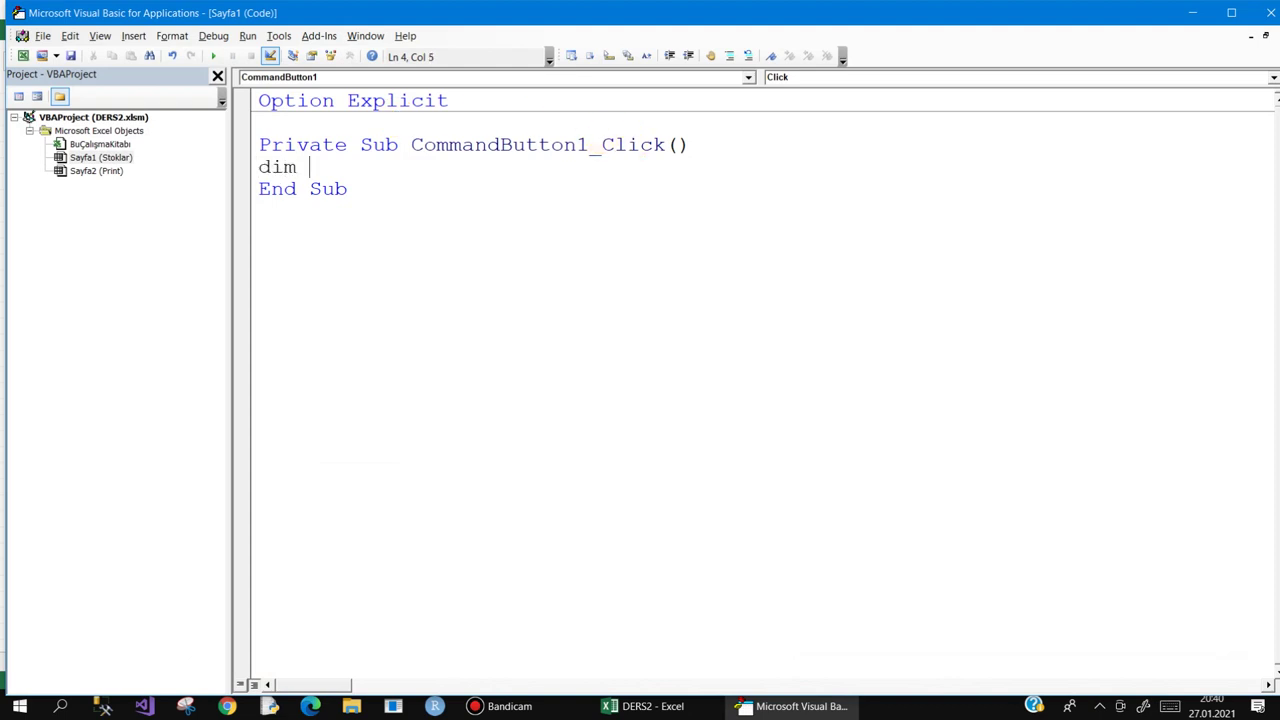
{"action": "type", "text": "t as "}
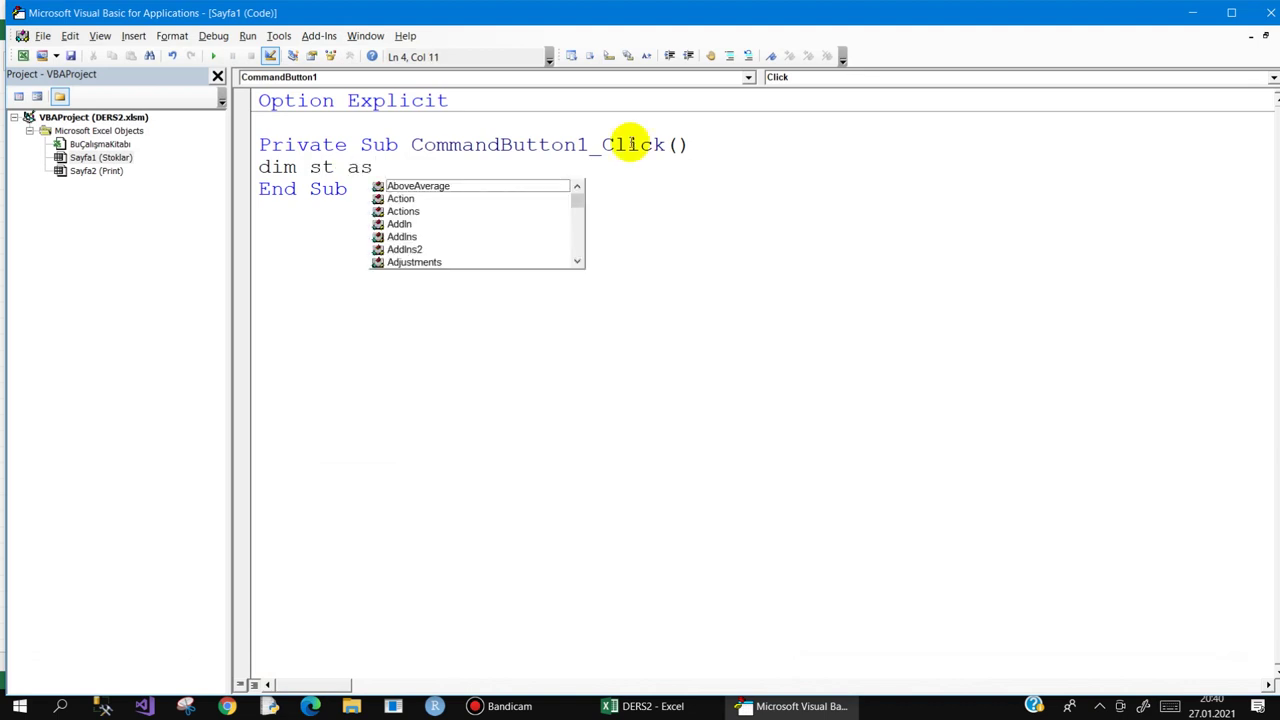
{"action": "type", "text": "works"}
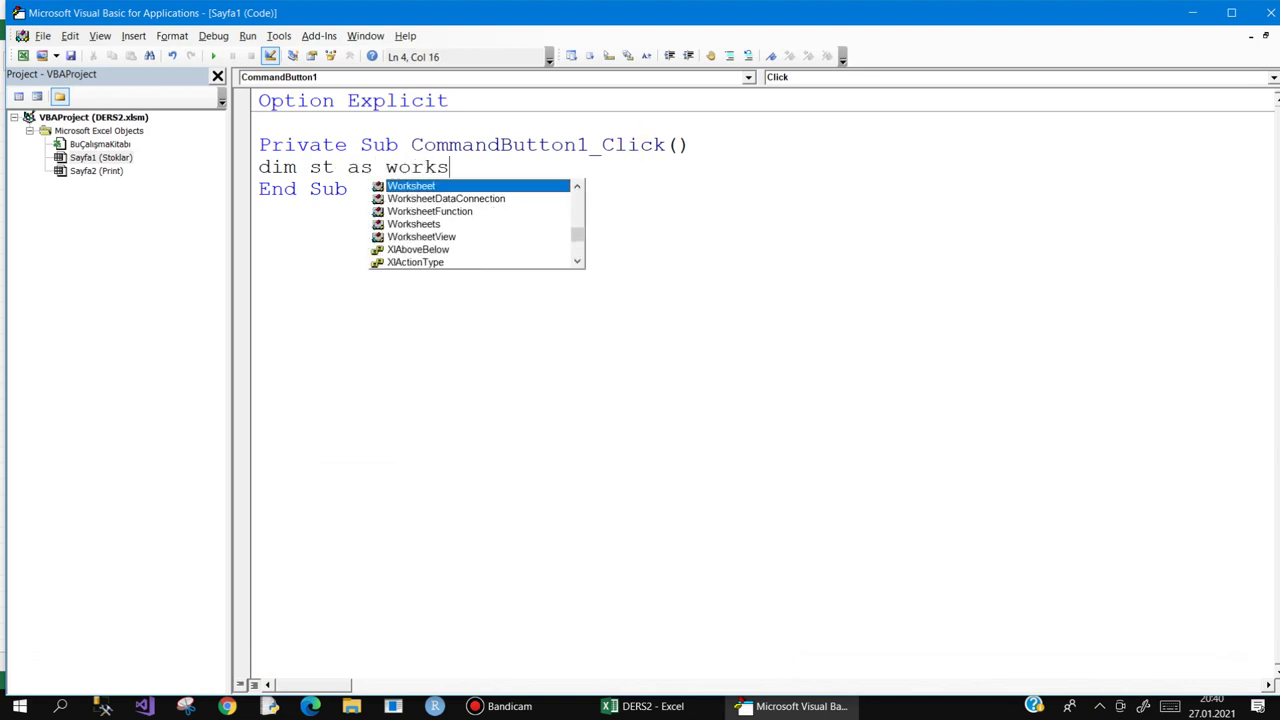
{"action": "key", "text": "Return"}
{"action": "type", "text": "dim"}
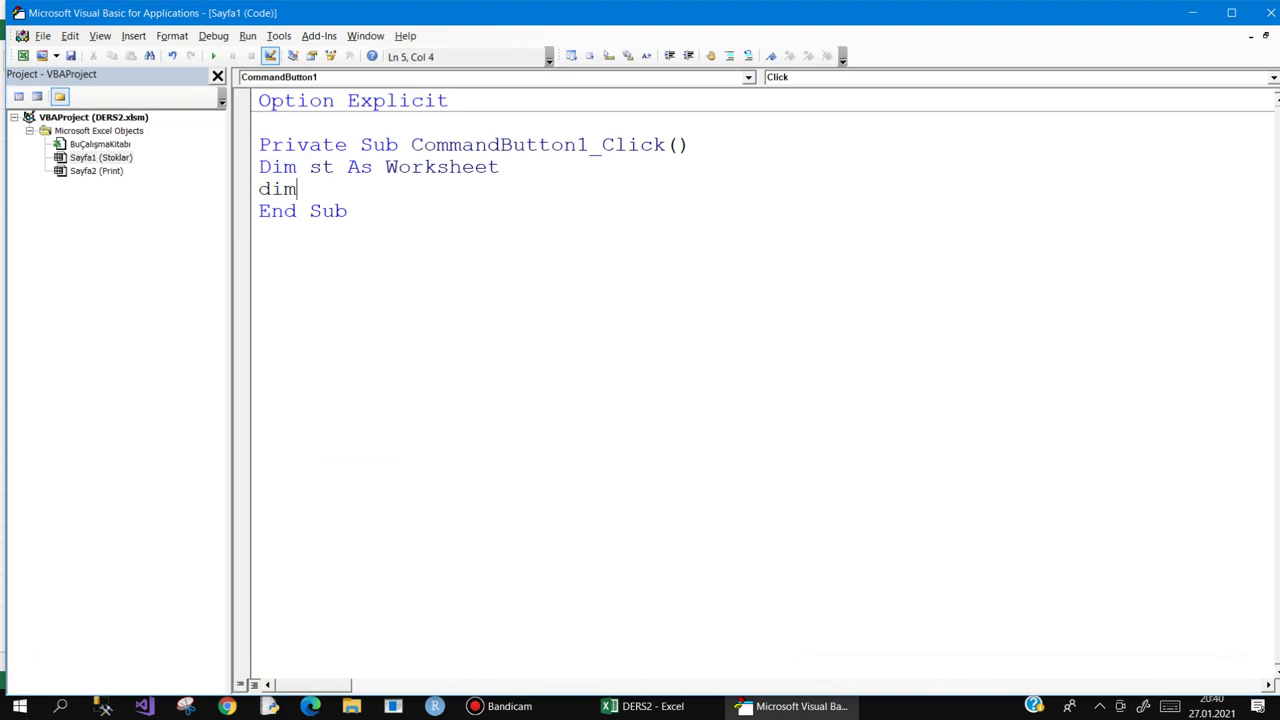
{"action": "type", "text": "pr"}
{"action": "type", "text": "s workbook"}
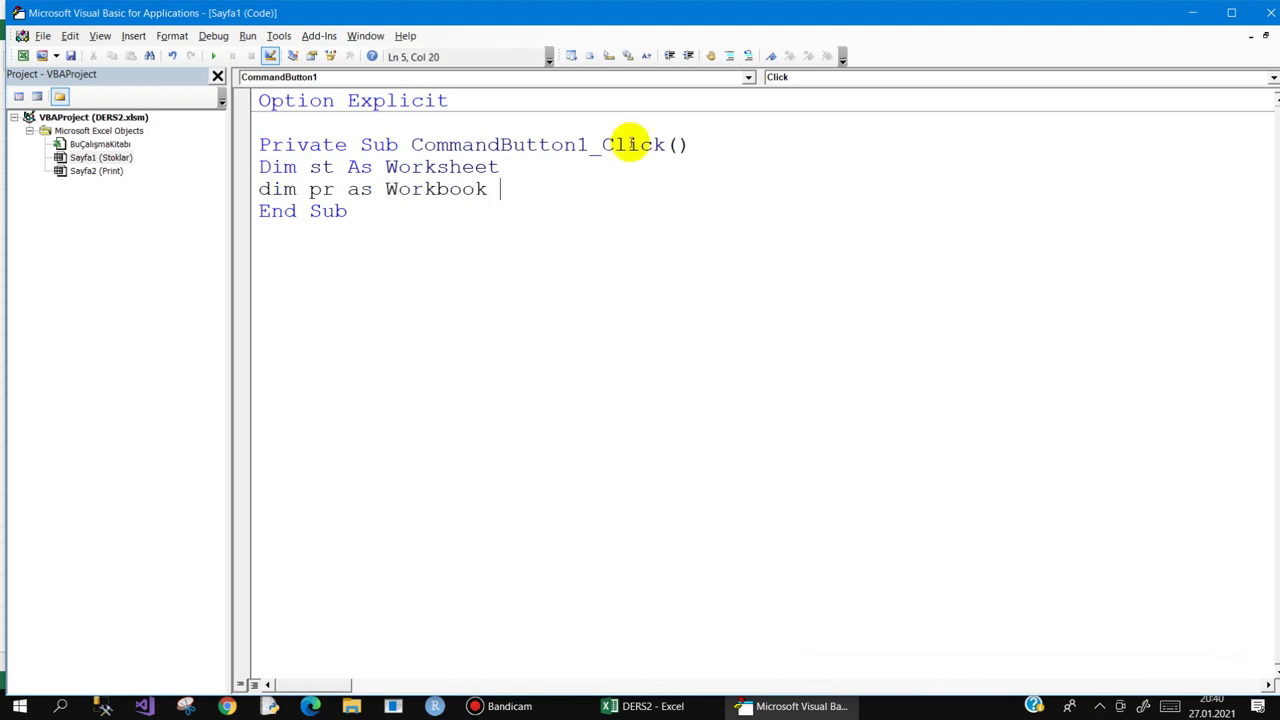
{"action": "key", "text": "BackSpace"}
{"action": "key", "text": "BackSpace"}
{"action": "key", "text": "BackSpace"}
{"action": "key", "text": "BackSpace"}
{"action": "type", "text": "s"}
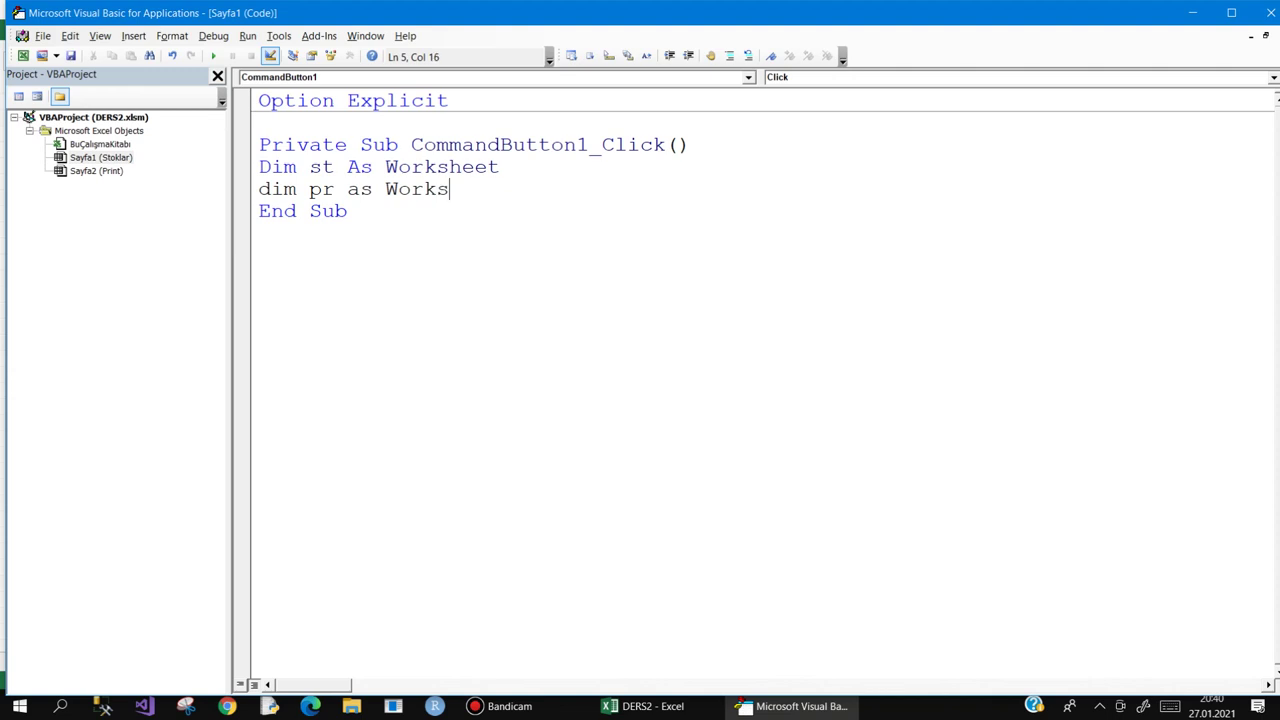
{"action": "type", "text": "h"}
{"action": "key", "text": "ctrl+space"}
{"action": "key", "text": "Tab"}
{"action": "key", "text": "Return"}
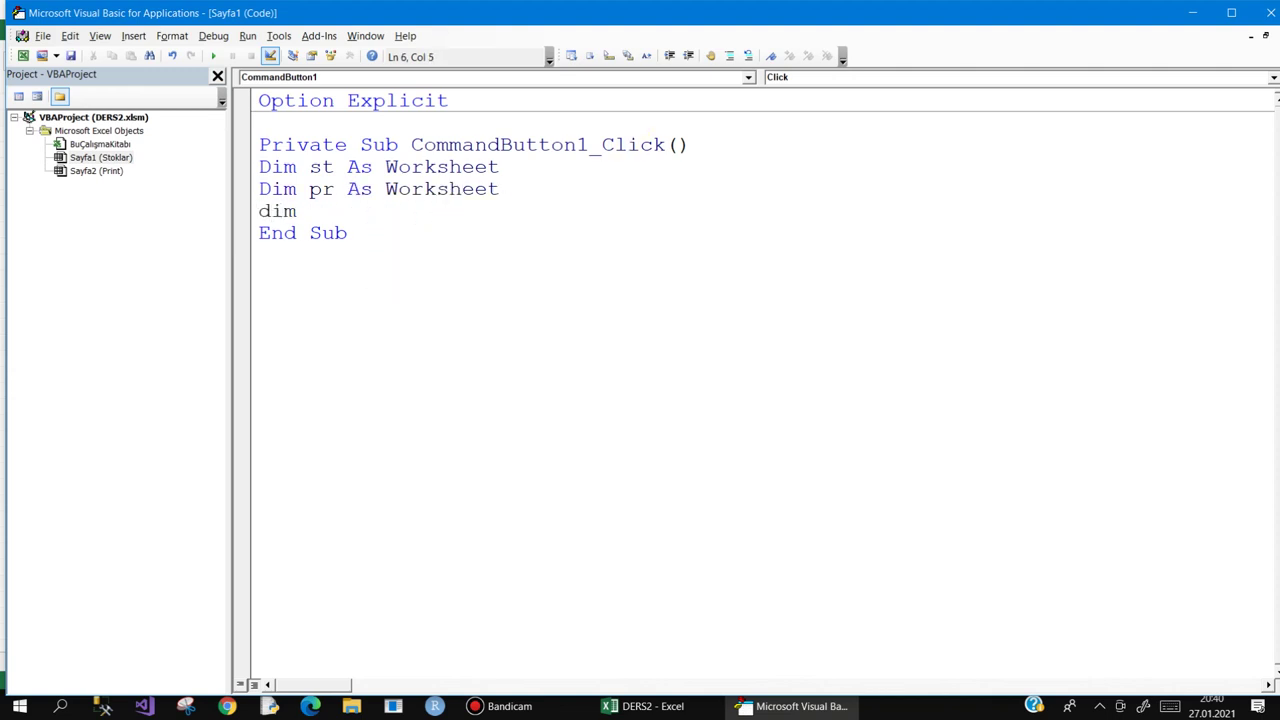
{"action": "type", "text": "a"}
{"action": "key", "text": "BackSpace"}
{"action": "key", "text": "BackSpace"}
{"action": "type", "text": "i,"}
{"action": "type", "text": "y"}
{"action": "type", "text": " as lon"}
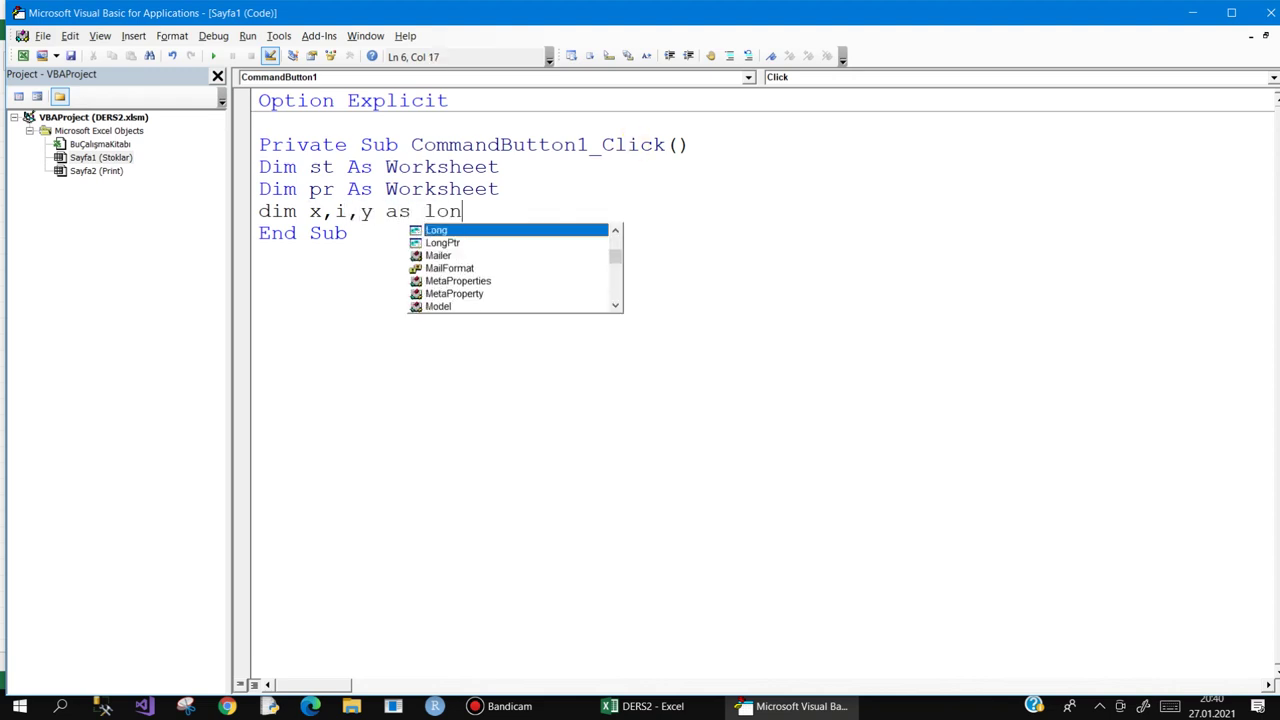
{"action": "key", "text": "Return"}
{"action": "key", "text": "Return"}
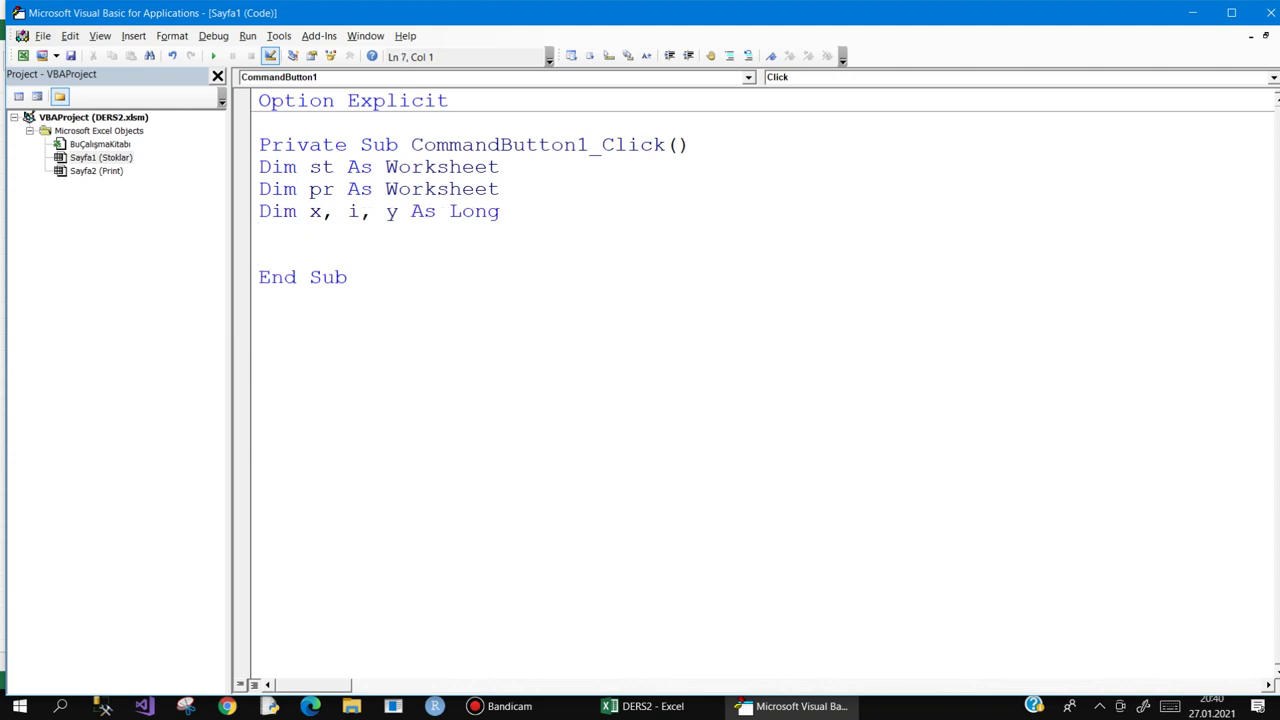
Step: Add Set st = Sheets("Stoklar") and Set pr = Sheets("Print") lines
{"action": "key", "text": "Return"}
{"action": "type", "text": "t s"}
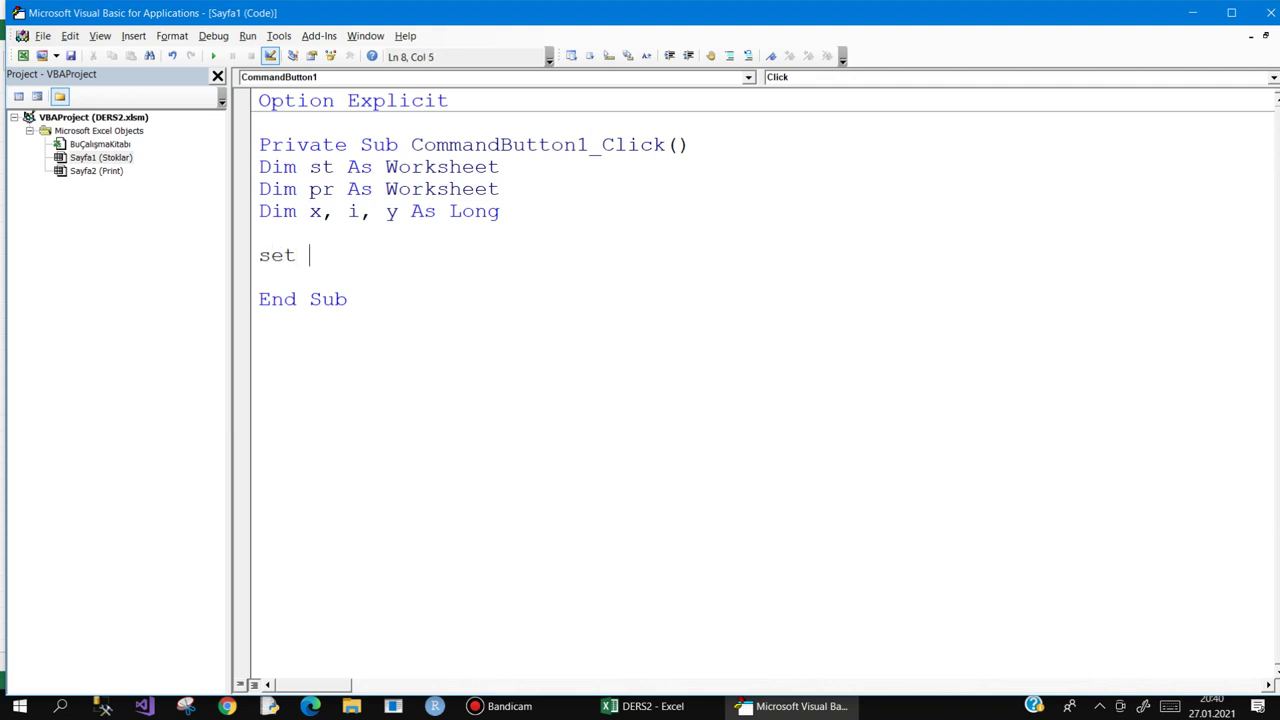
{"action": "type", "text": "t=She"}
{"action": "key", "text": "ctrl+space"}
{"action": "type", "text": "(\"Sto"}
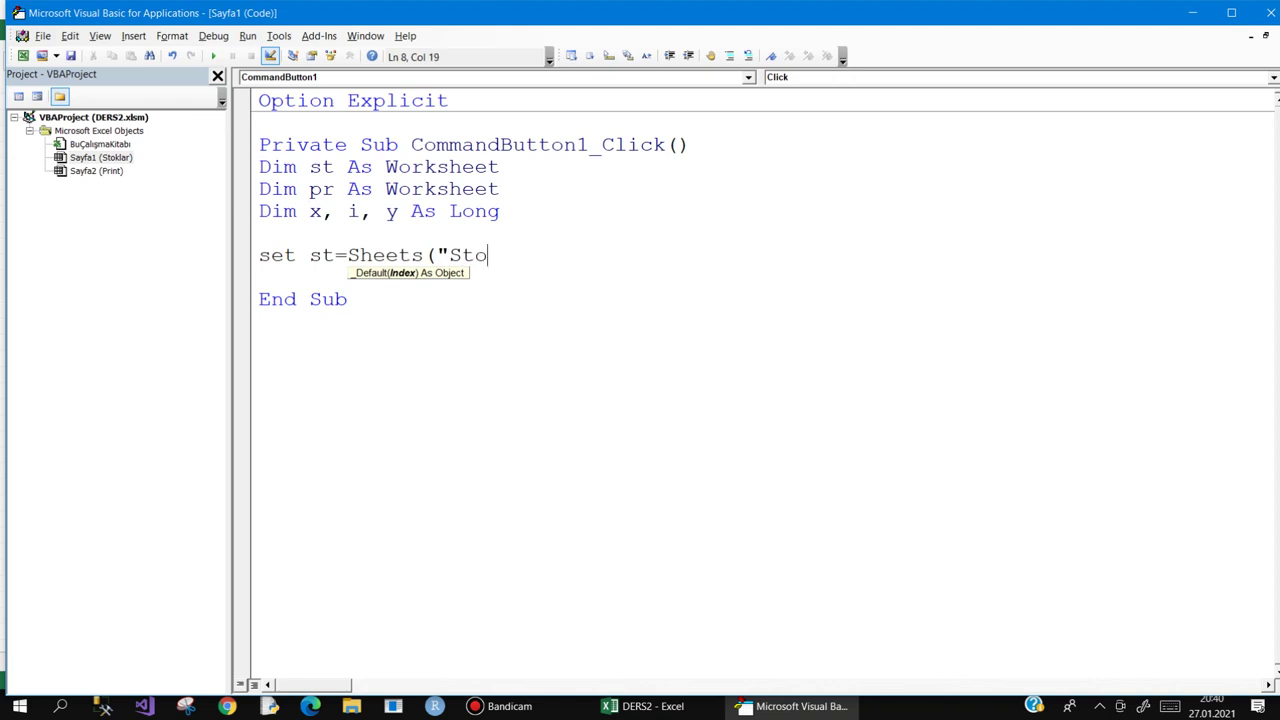
{"action": "type", "text": "klar\")"}
{"action": "key", "text": "Return"}
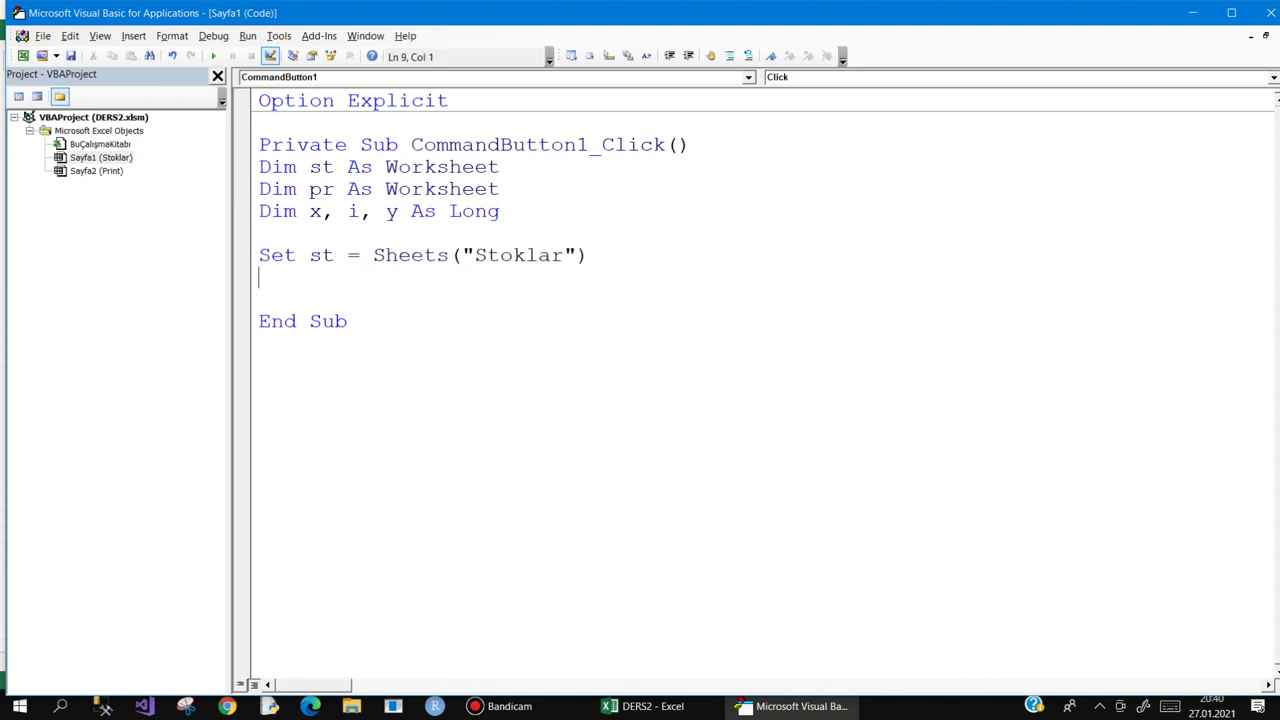
{"action": "type", "text": "set pr="}
{"action": "type", "text": "she"}
{"action": "key", "text": "ctrl+space"}
{"action": "type", "text": "("}
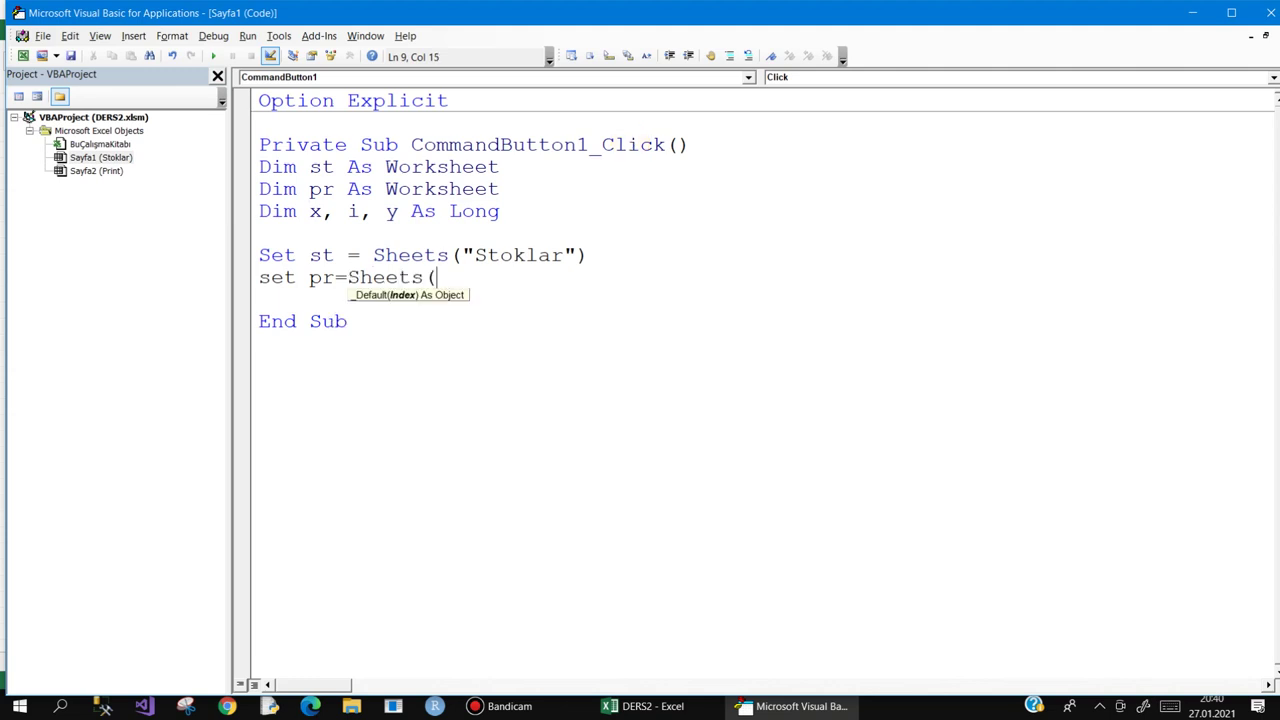
{"action": "type", "text": "\"Print"}
{"action": "key", "text": "Return"}
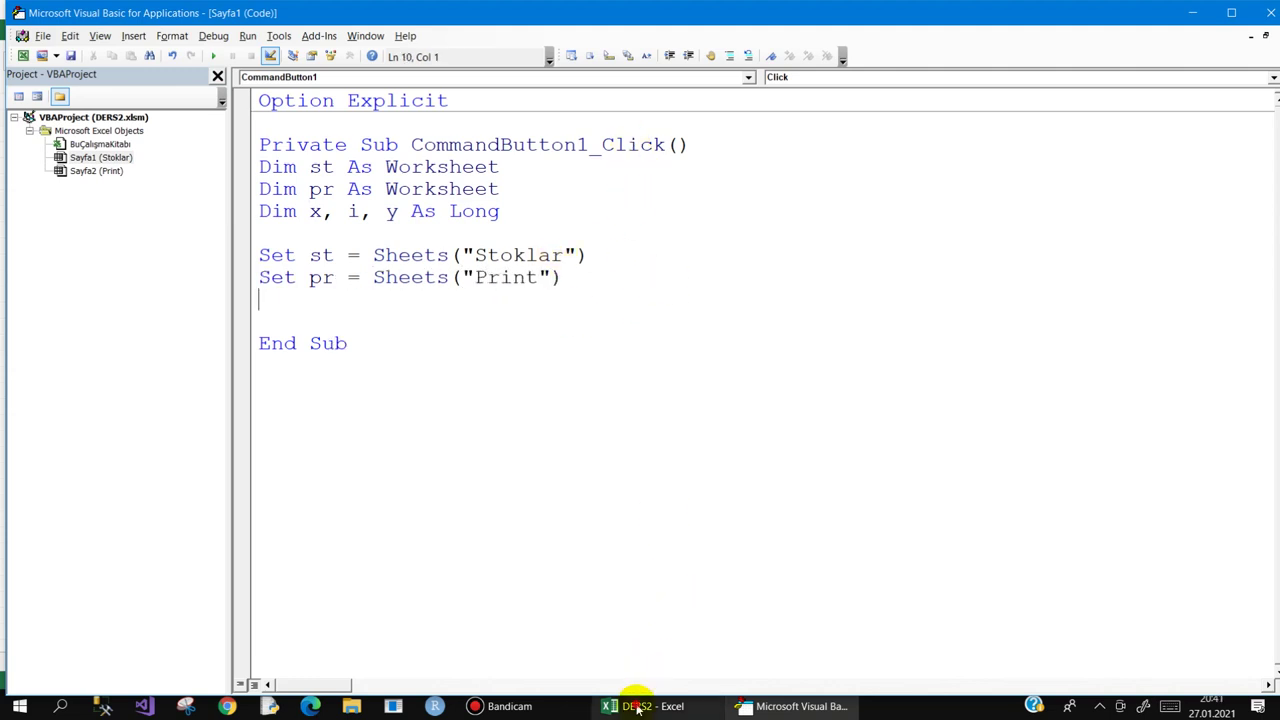
{"action": "left_click", "coordinate": [637, 706]}
{"action": "left_click", "coordinate": [152, 422]}
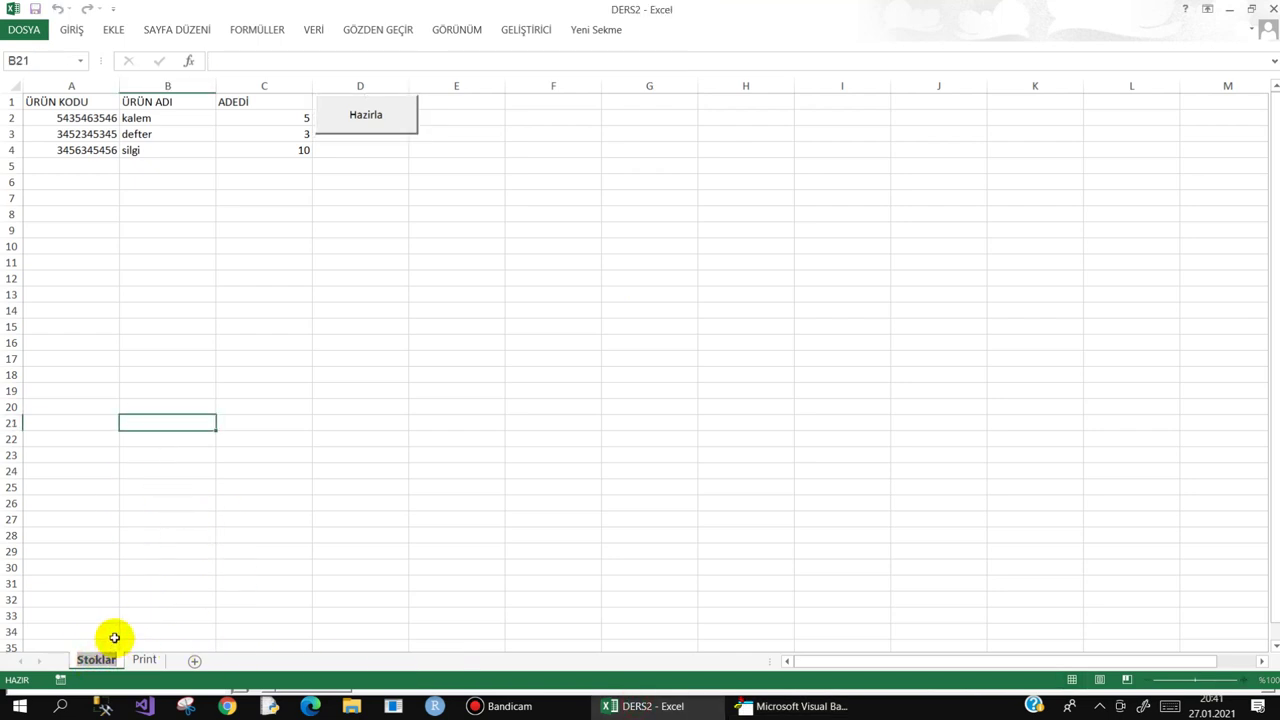
{"action": "left_click", "coordinate": [171, 583]}
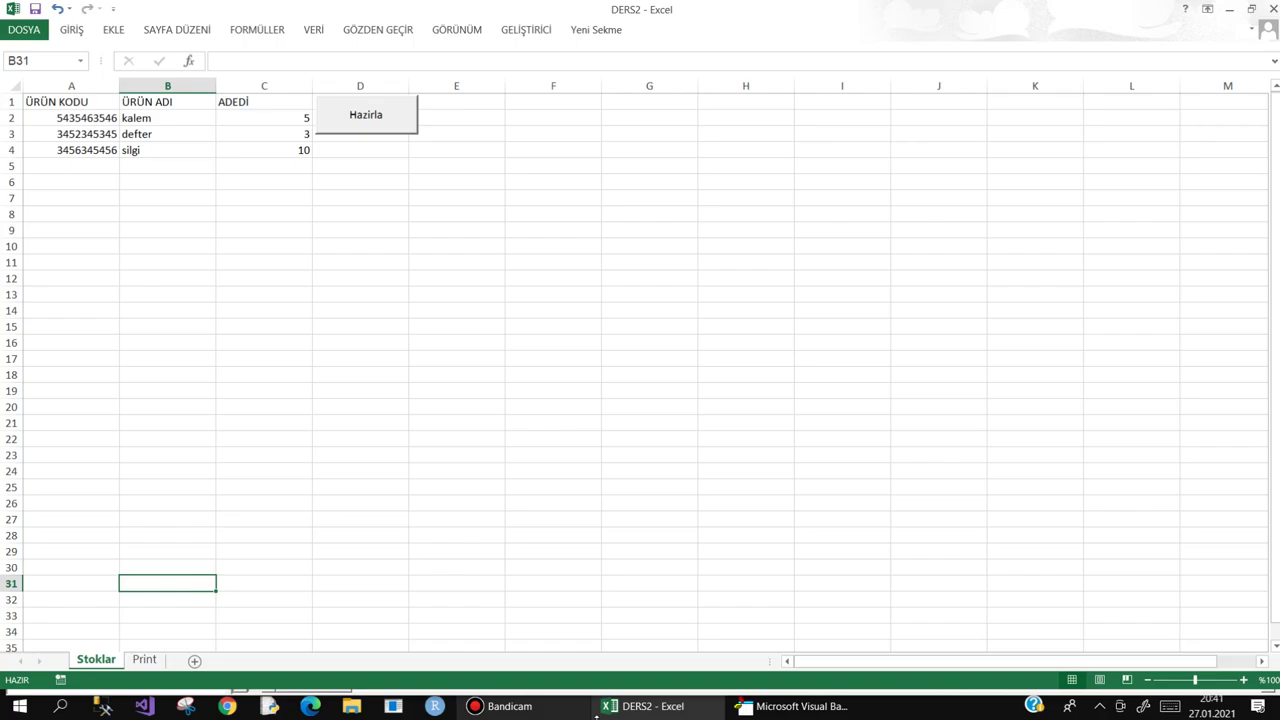
{"action": "left_click", "coordinate": [745, 706]}
{"action": "double_click", "coordinate": [520, 256]}
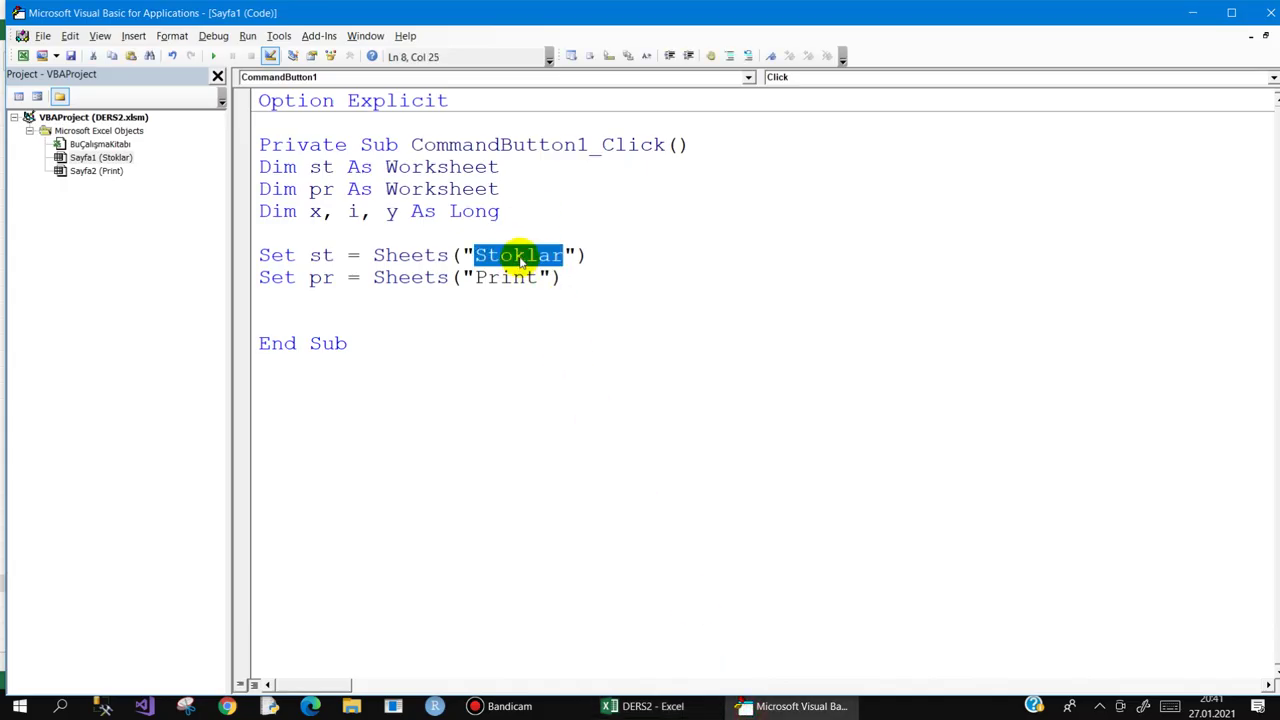
{"action": "left_click", "coordinate": [509, 320]}
{"action": "left_click", "coordinate": [648, 706]}
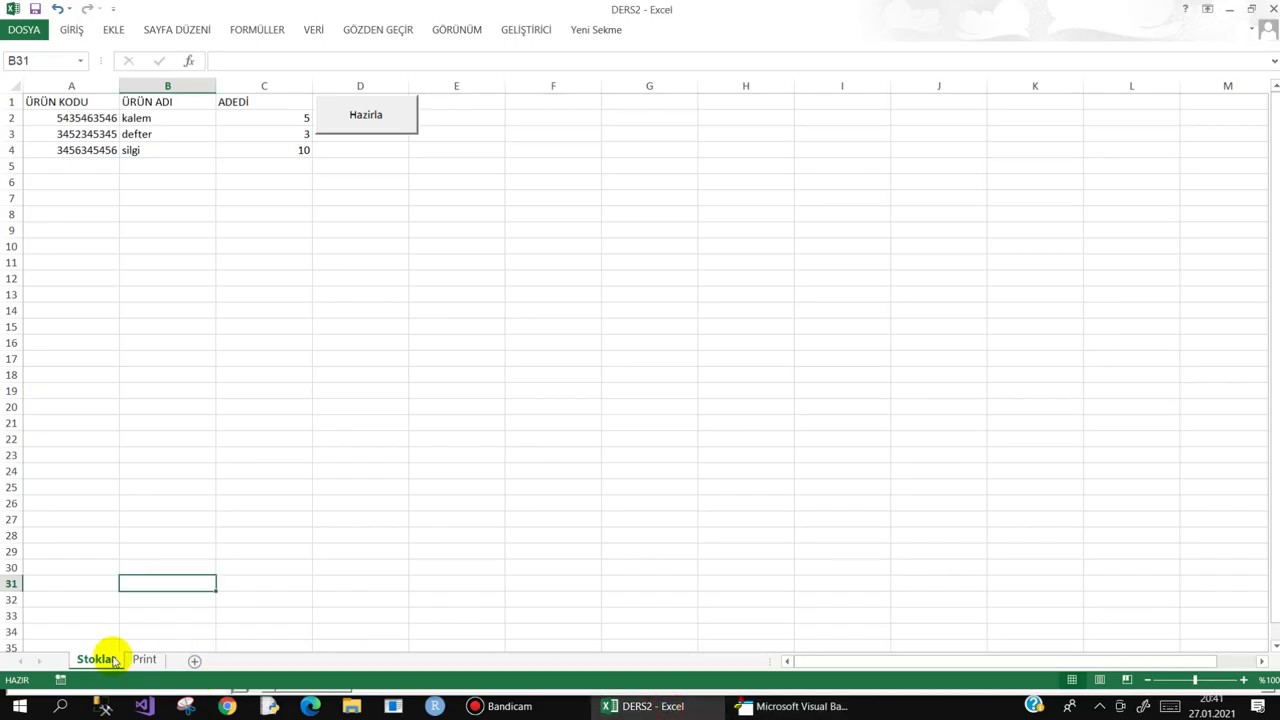
{"action": "left_click", "coordinate": [144, 659]}
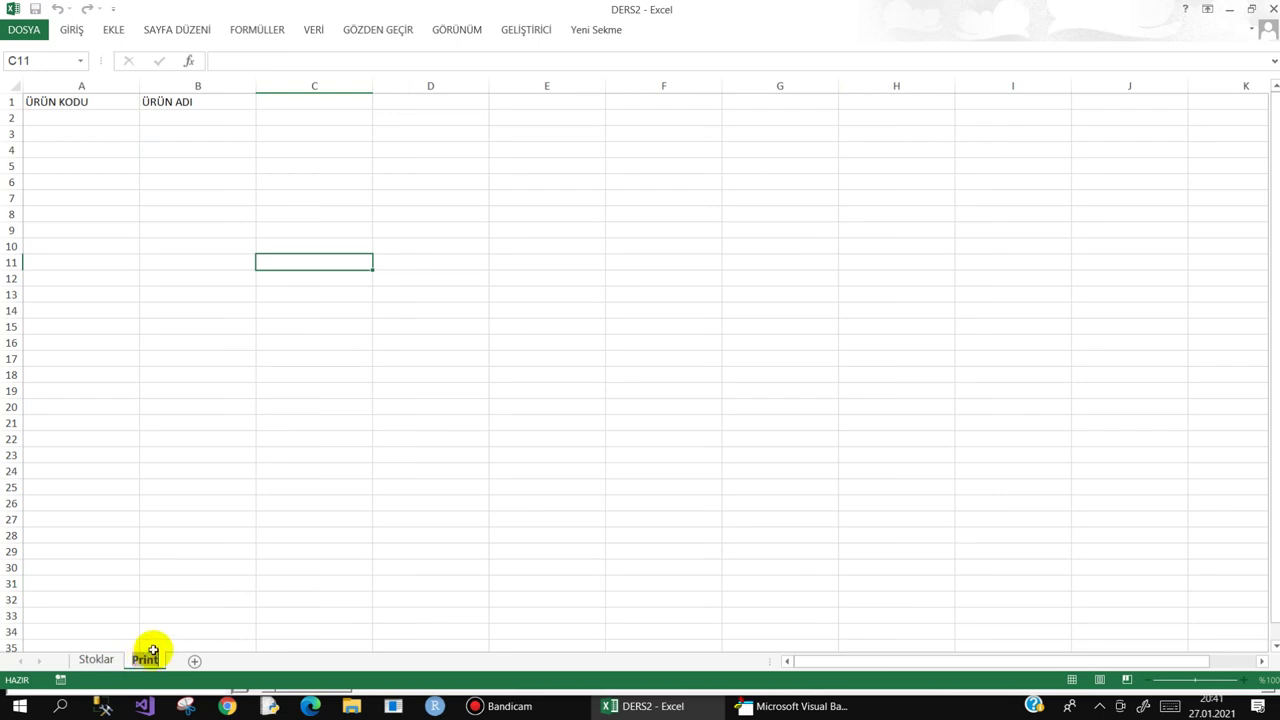
{"action": "left_click", "coordinate": [177, 580]}
{"action": "left_click", "coordinate": [790, 706]}
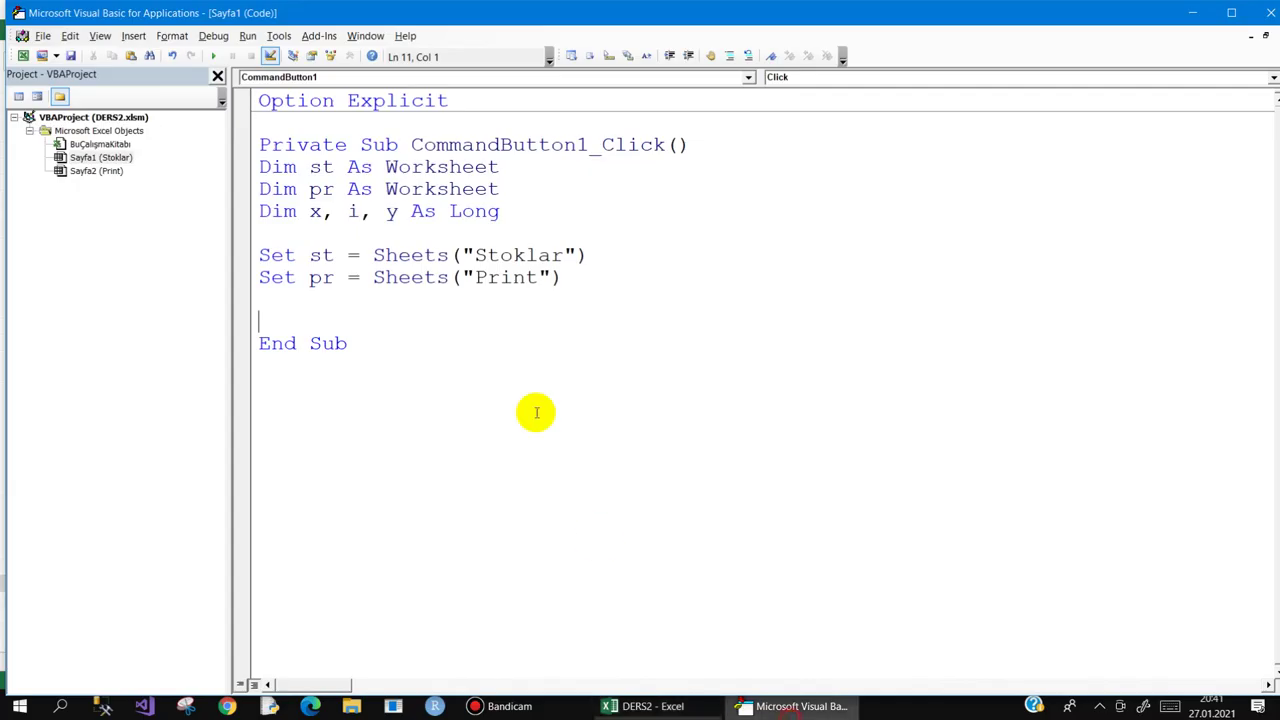
{"action": "double_click", "coordinate": [487, 279]}
{"action": "left_click", "coordinate": [487, 279]}
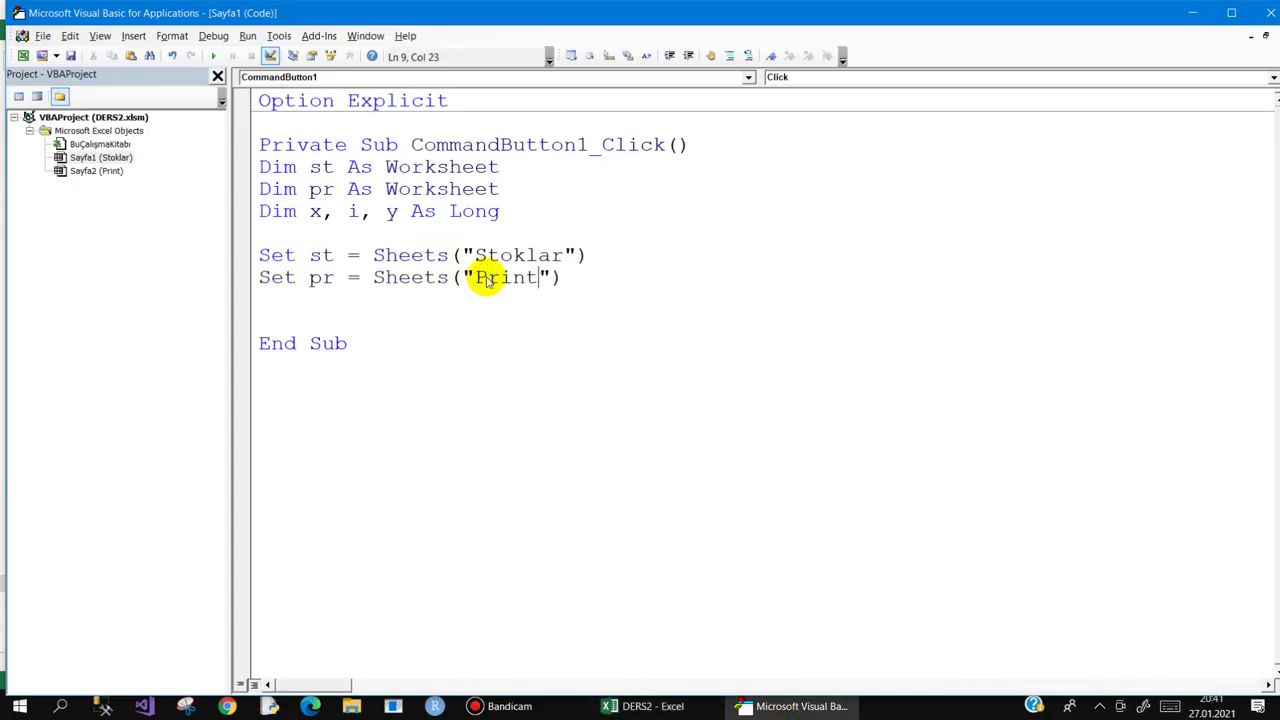
{"action": "left_click", "coordinate": [352, 295]}
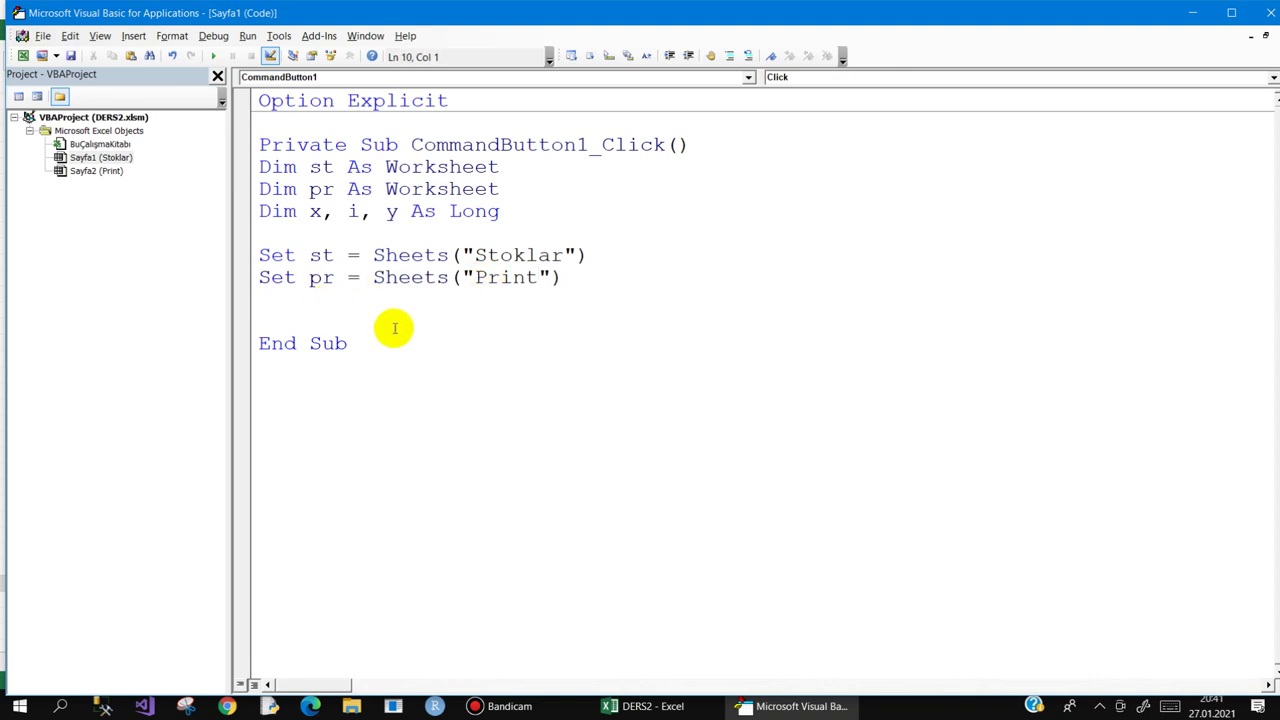
{"action": "key", "text": "Return"}
Step: Add Dim stss As Long under the declarations and an i = 1 line after the Set lines
{"action": "left_click", "coordinate": [259, 233]}
{"action": "type", "text": "dim"}
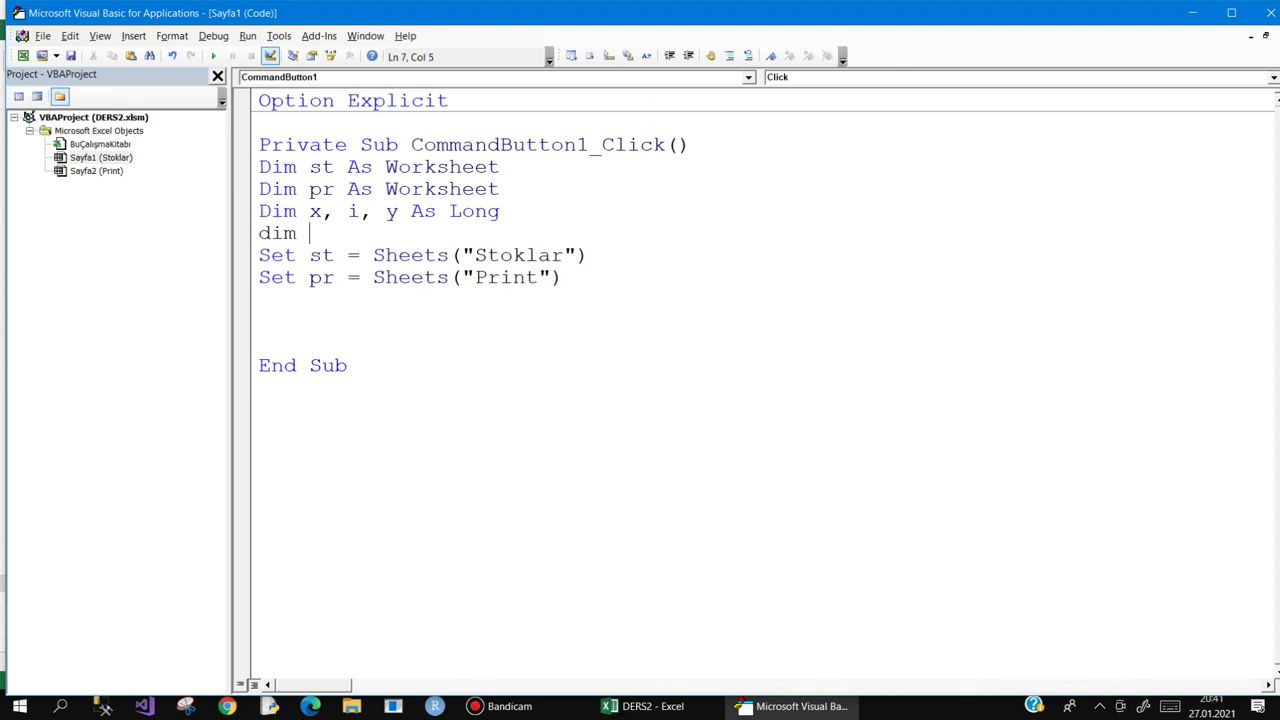
{"action": "type", "text": "st"}
{"action": "type", "text": "as lon"}
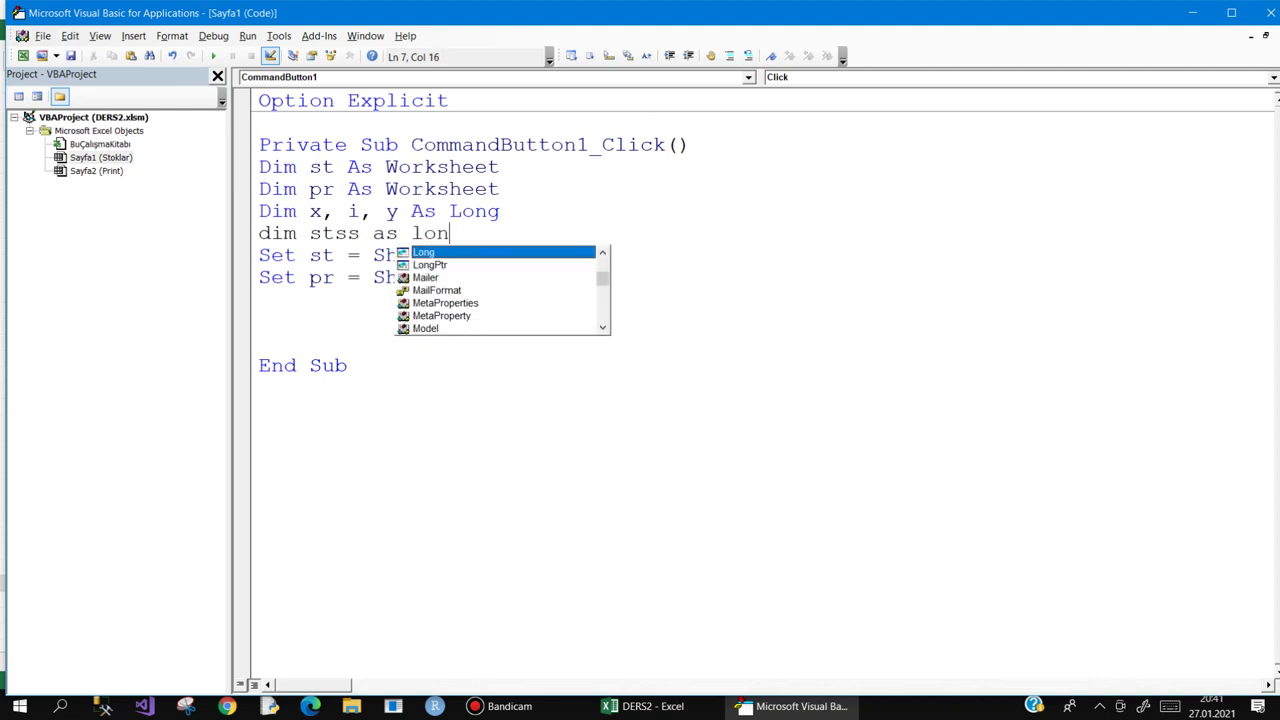
{"action": "key", "text": "Down"}
{"action": "key", "text": "Down"}
{"action": "key", "text": "Down"}
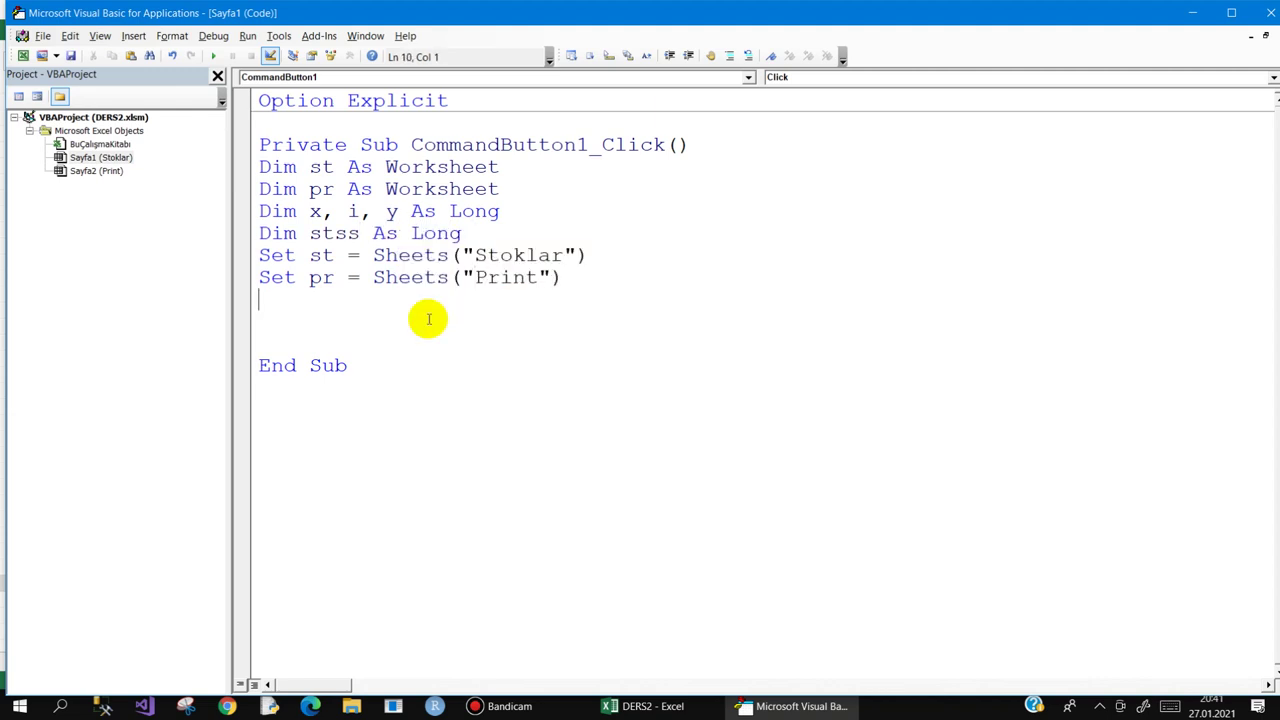
{"action": "type", "text": "i=1"}
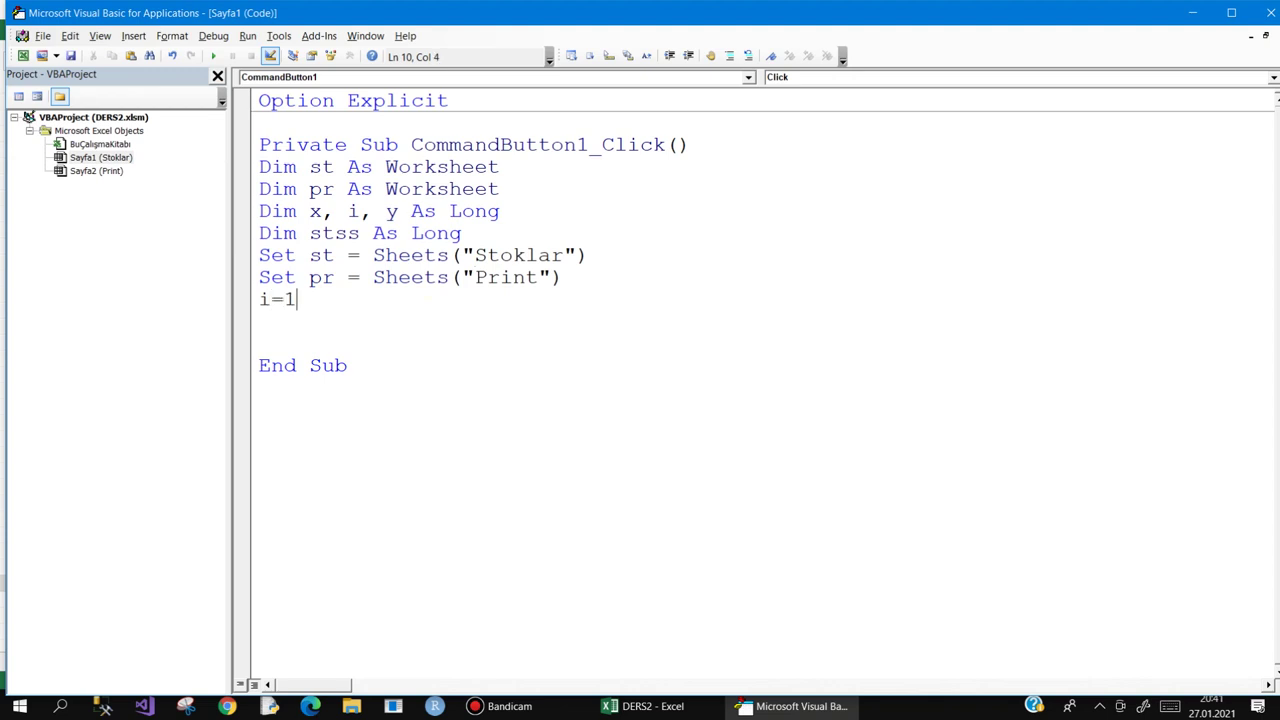
{"action": "key", "text": "Return"}
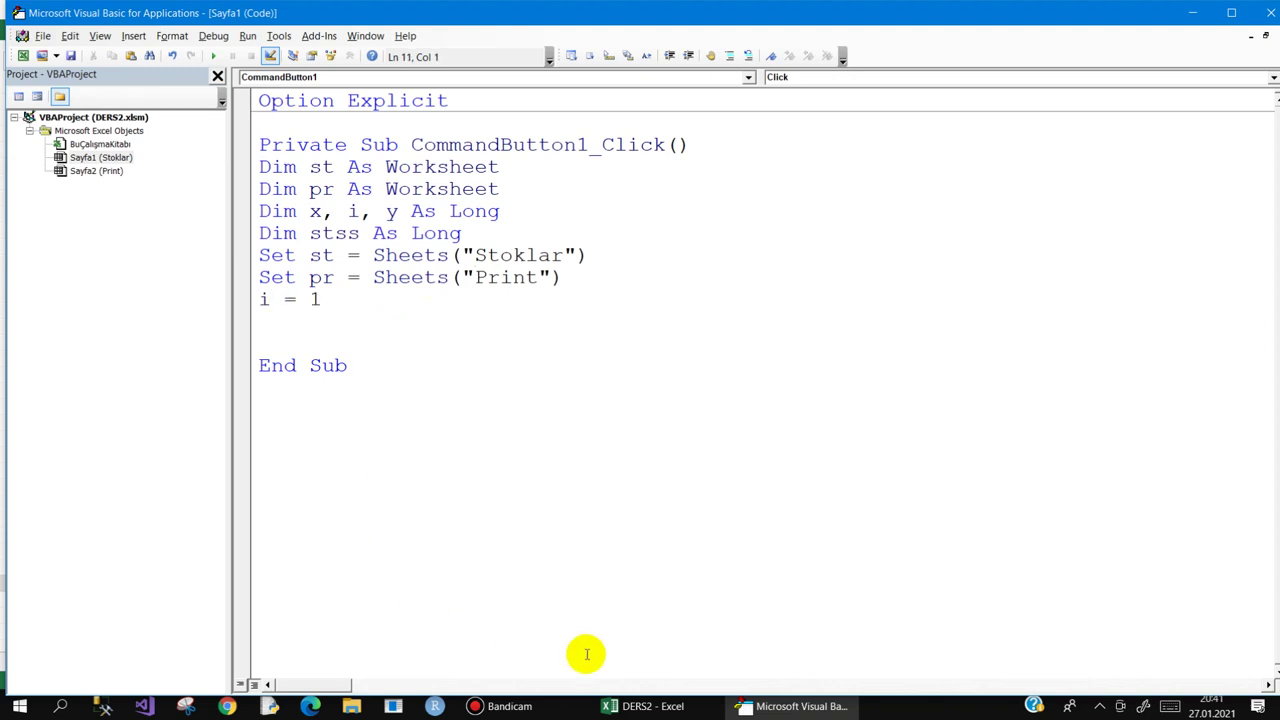
{"action": "left_click", "coordinate": [645, 706]}
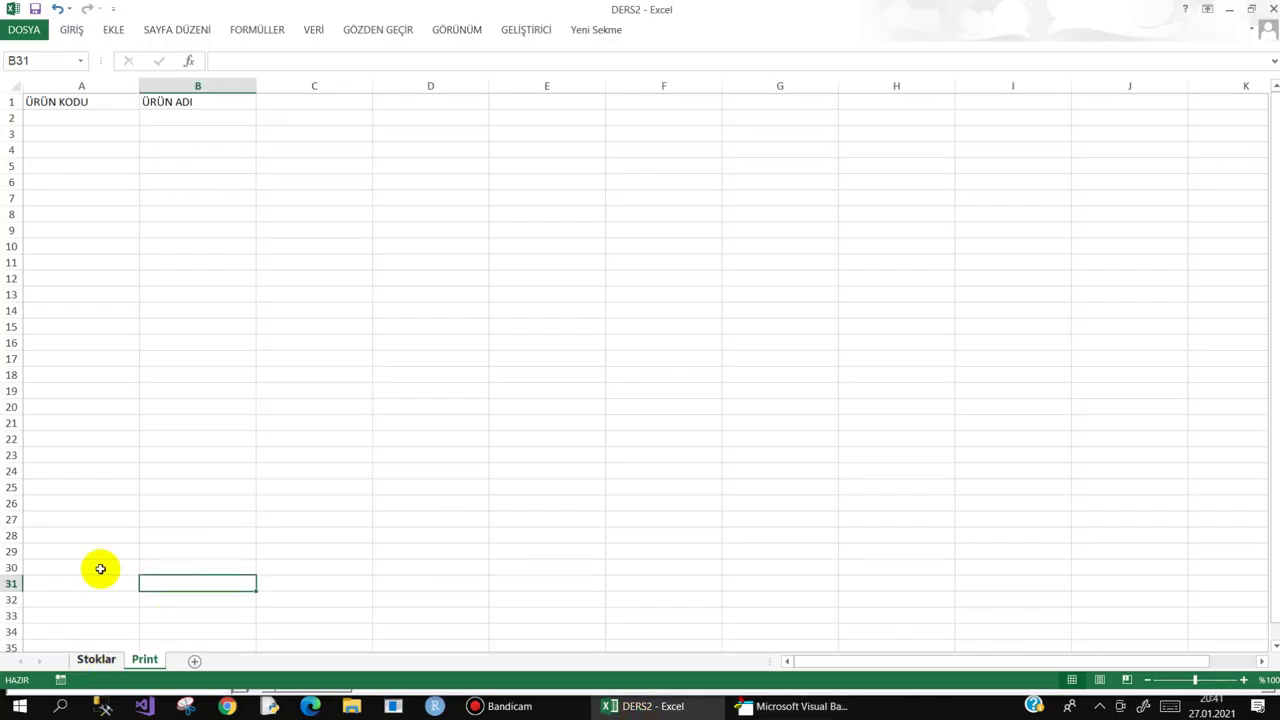
Step: Select the empty cells under the Print sheet's two headers to view the output area
{"action": "left_click", "coordinate": [46, 117]}
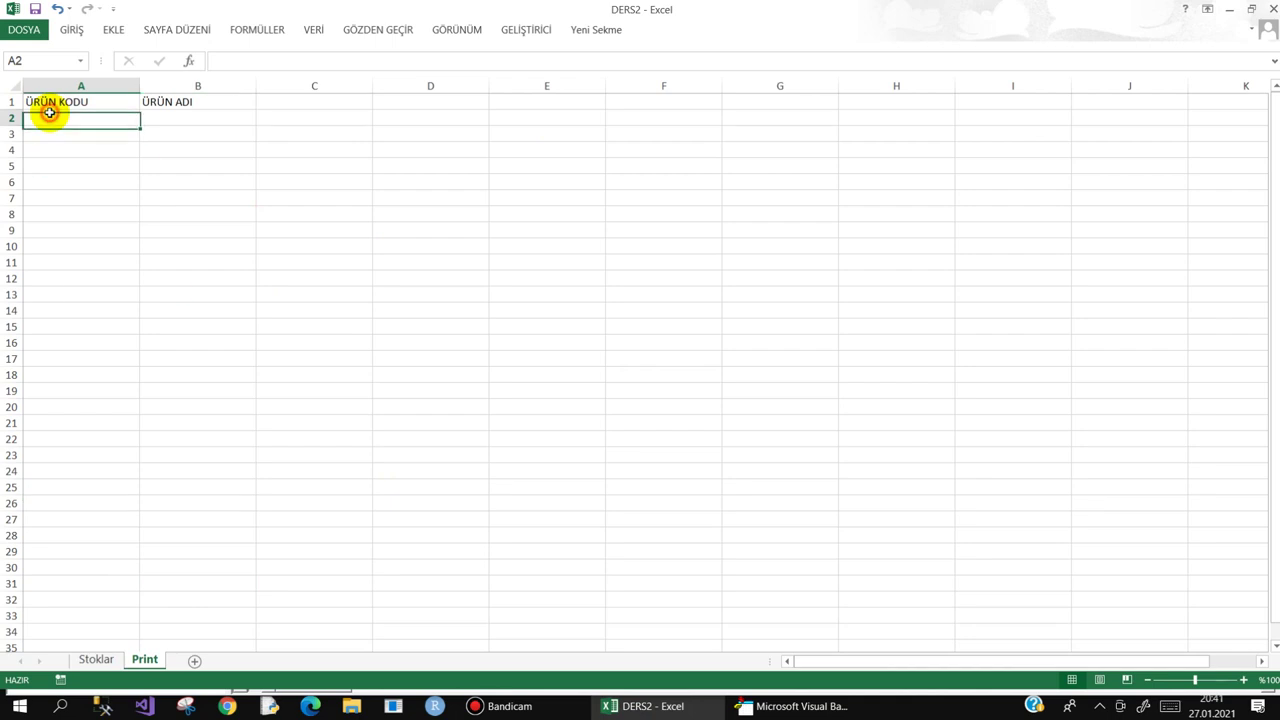
{"action": "left_click", "coordinate": [96, 659]}
{"action": "left_click", "coordinate": [144, 659]}
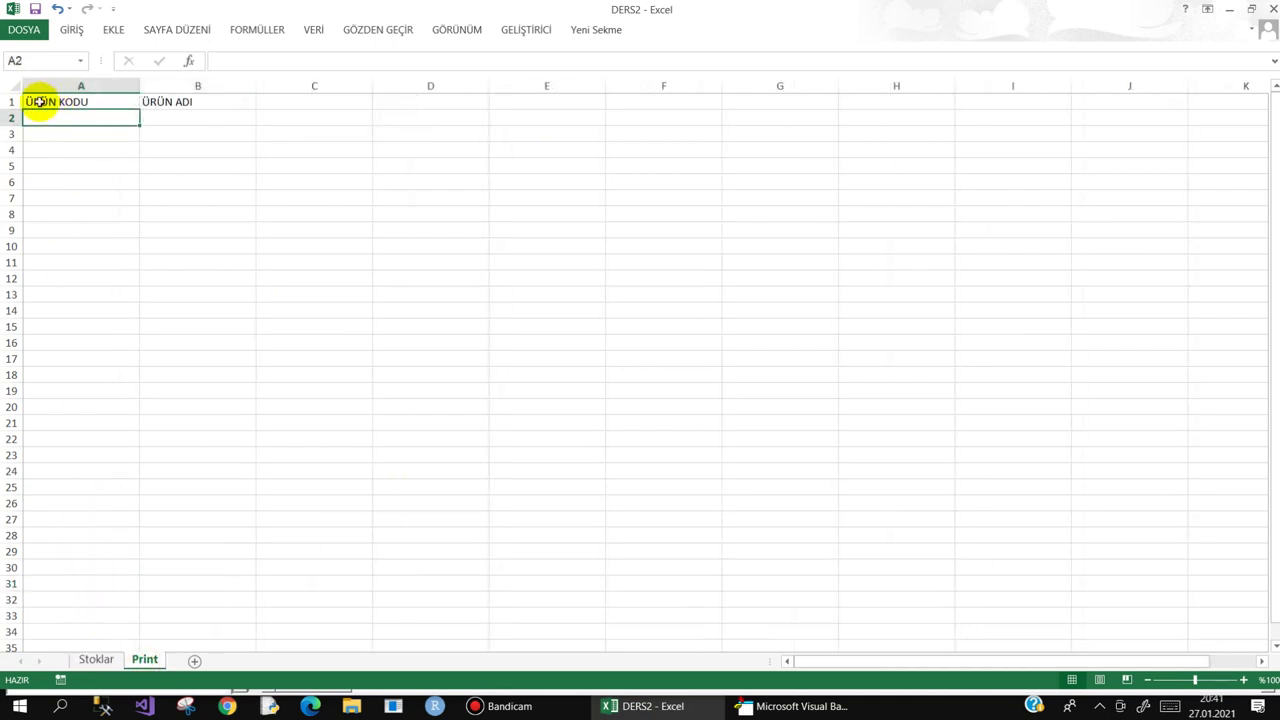
{"action": "left_click", "coordinate": [60, 102]}
{"action": "left_click", "coordinate": [42, 118]}
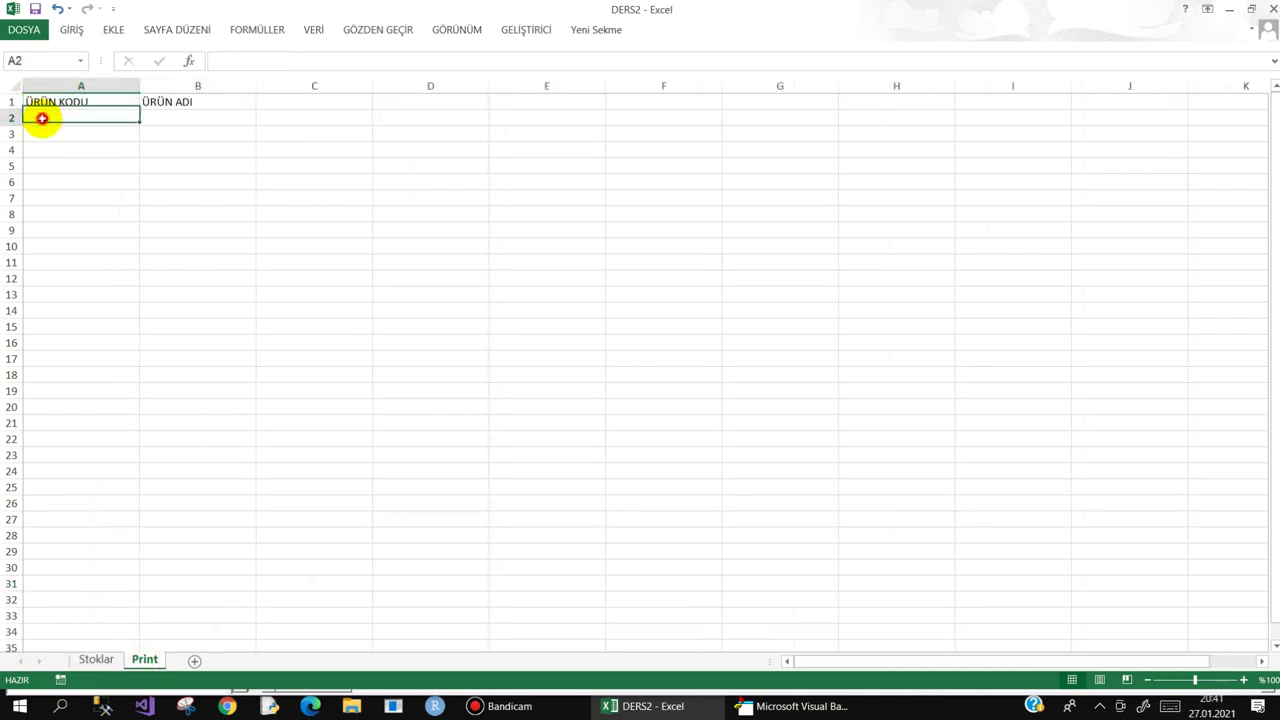
{"action": "left_click", "coordinate": [44, 132]}
{"action": "left_click", "coordinate": [45, 150]}
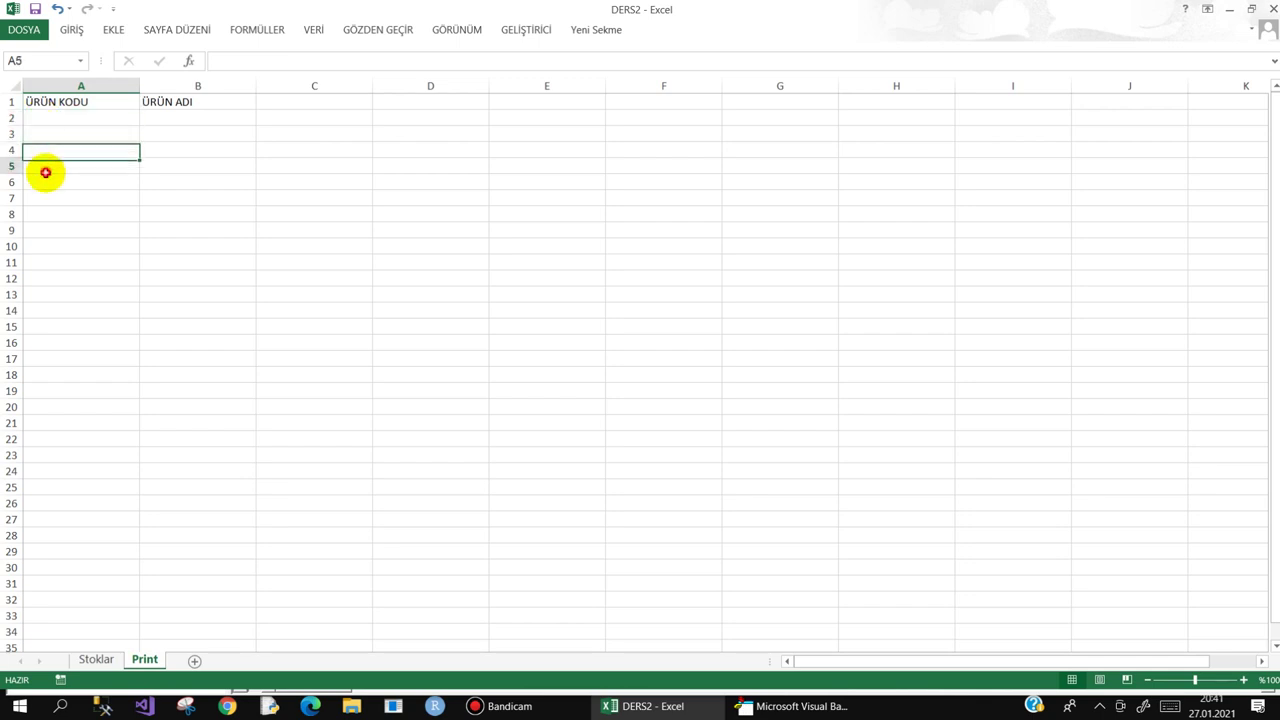
{"action": "left_click_drag", "start_coordinate": [46, 198], "coordinate": [49, 215]}
{"action": "left_click", "coordinate": [46, 246]}
{"action": "left_click_drag", "start_coordinate": [65, 118], "coordinate": [175, 246]}
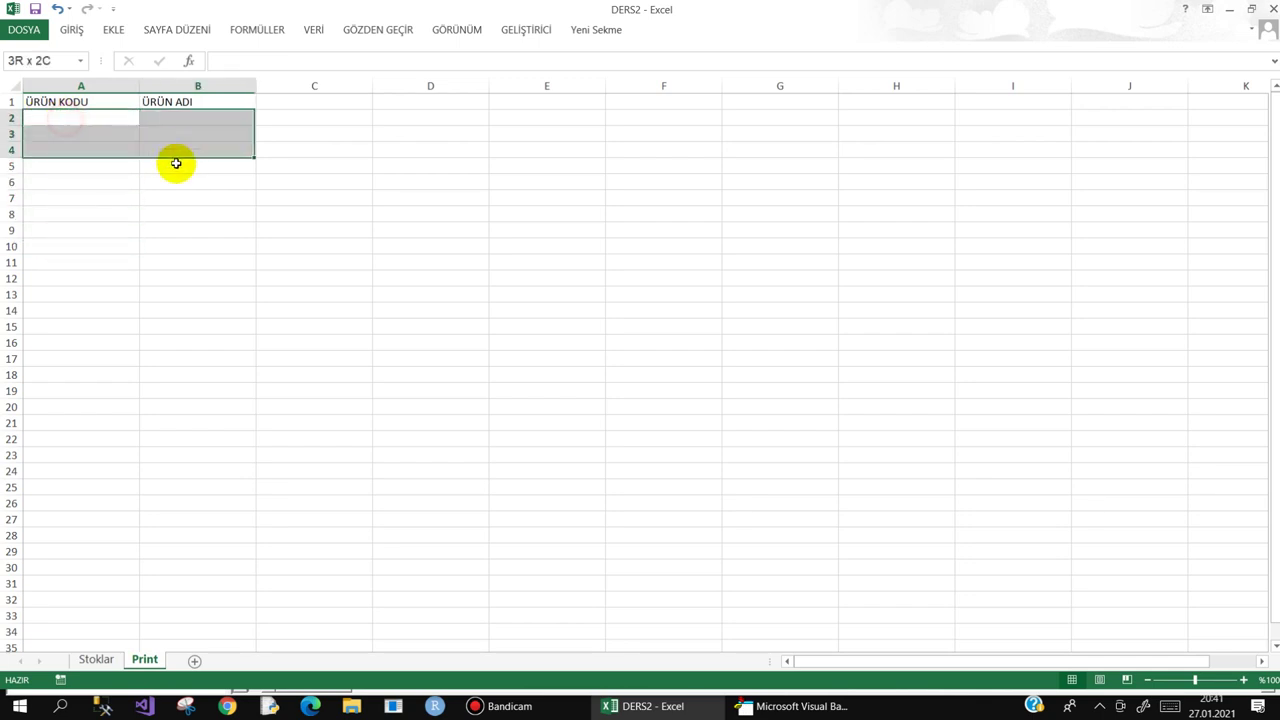
{"action": "left_click", "coordinate": [744, 708]}
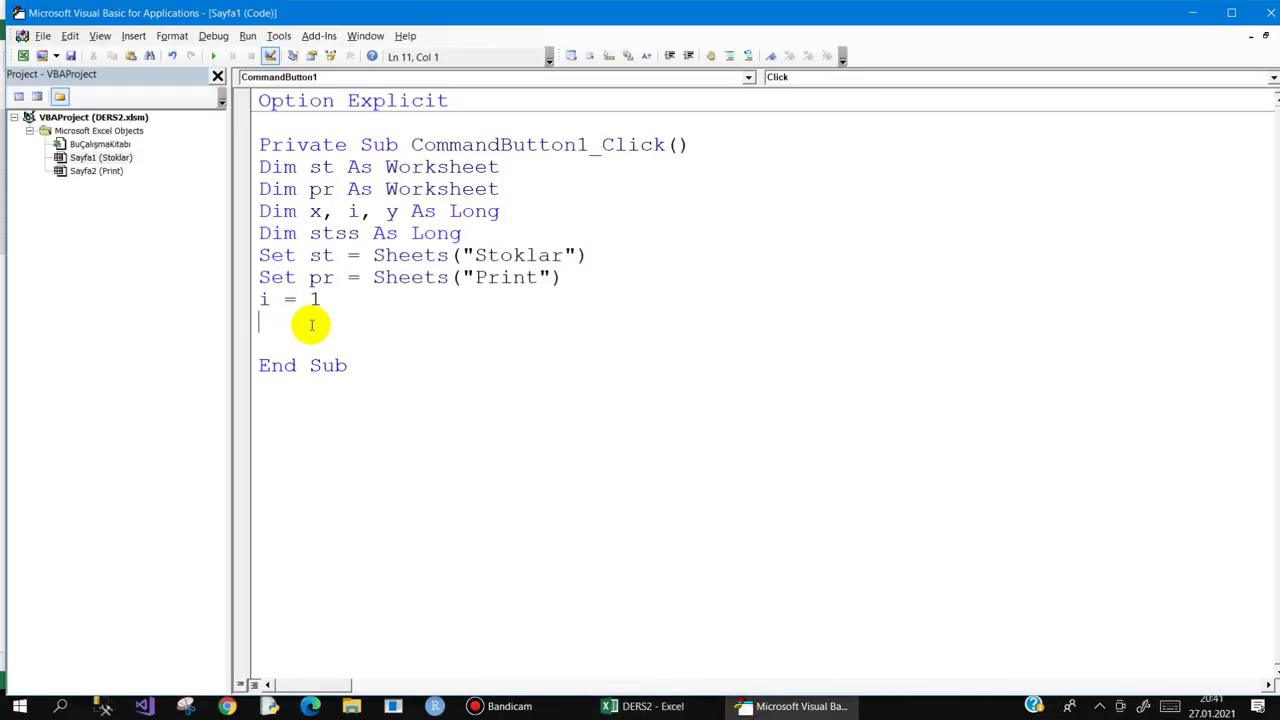
Step: Set stss = st.Range("A50000").End(xlUp).Row to get Stoklar's last used row
{"action": "type", "text": "st"}
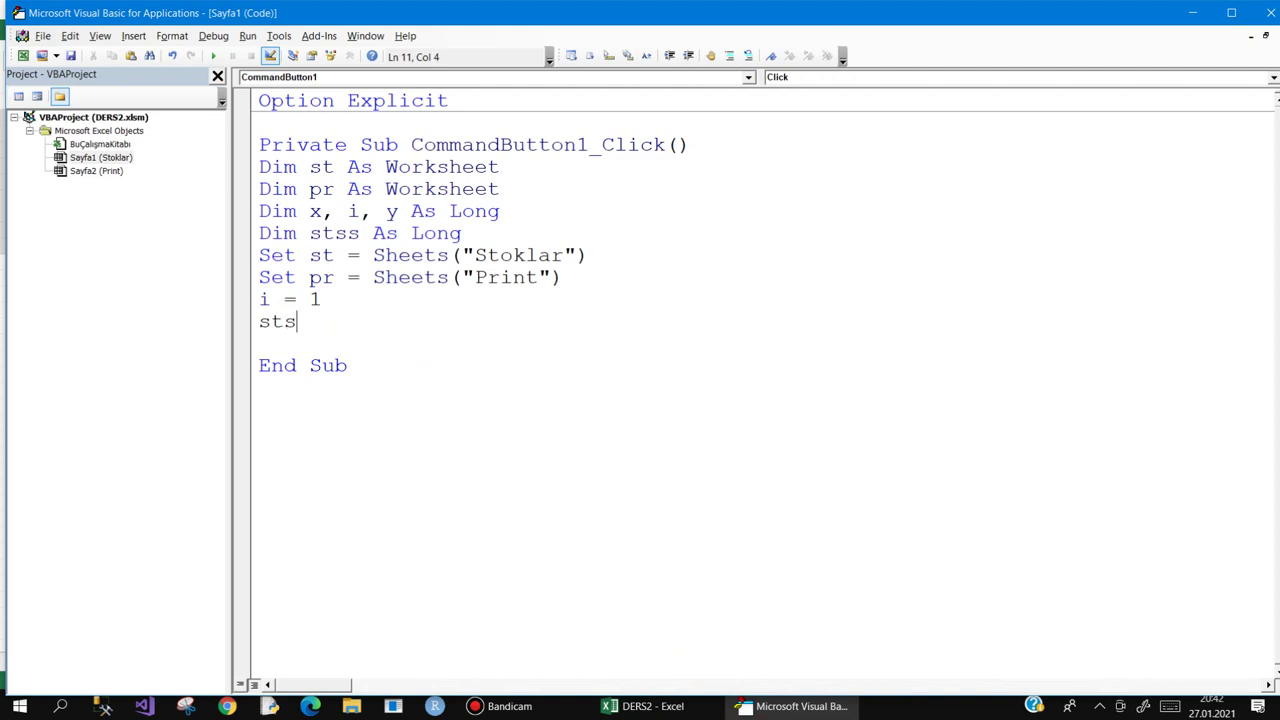
{"action": "type", "text": "s="}
{"action": "type", "text": "st."}
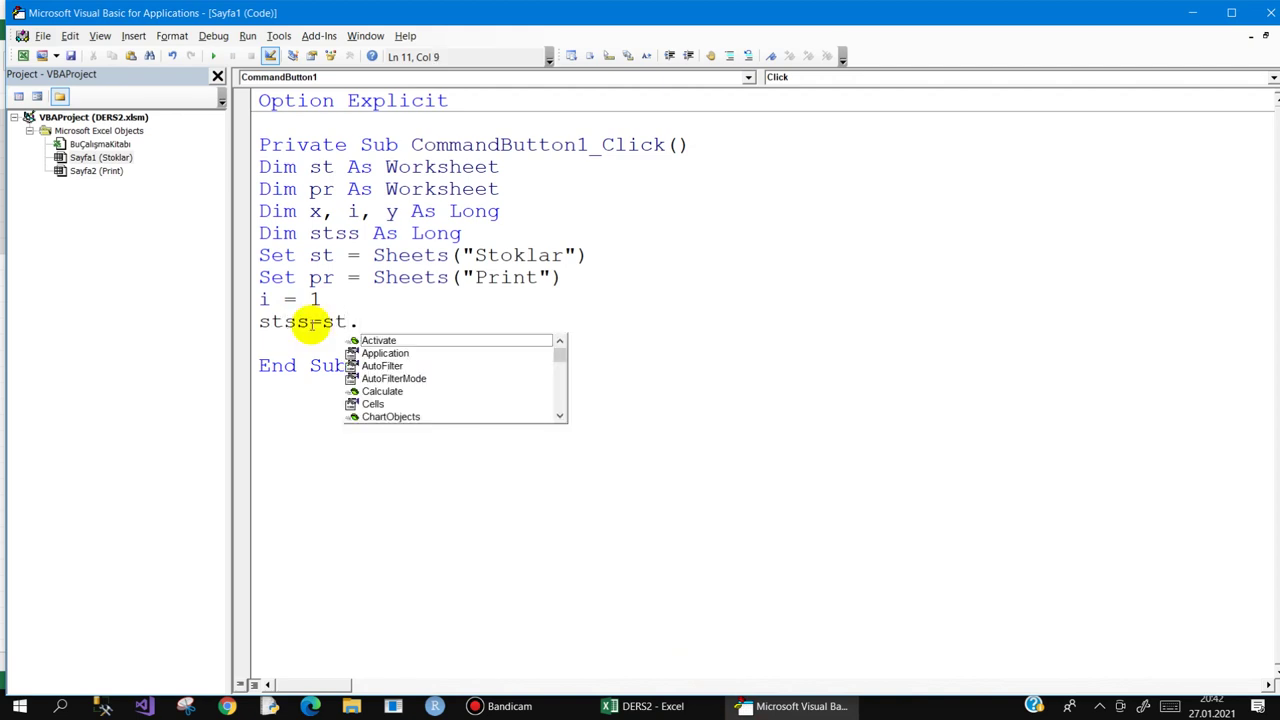
{"action": "type", "text": "r(\""}
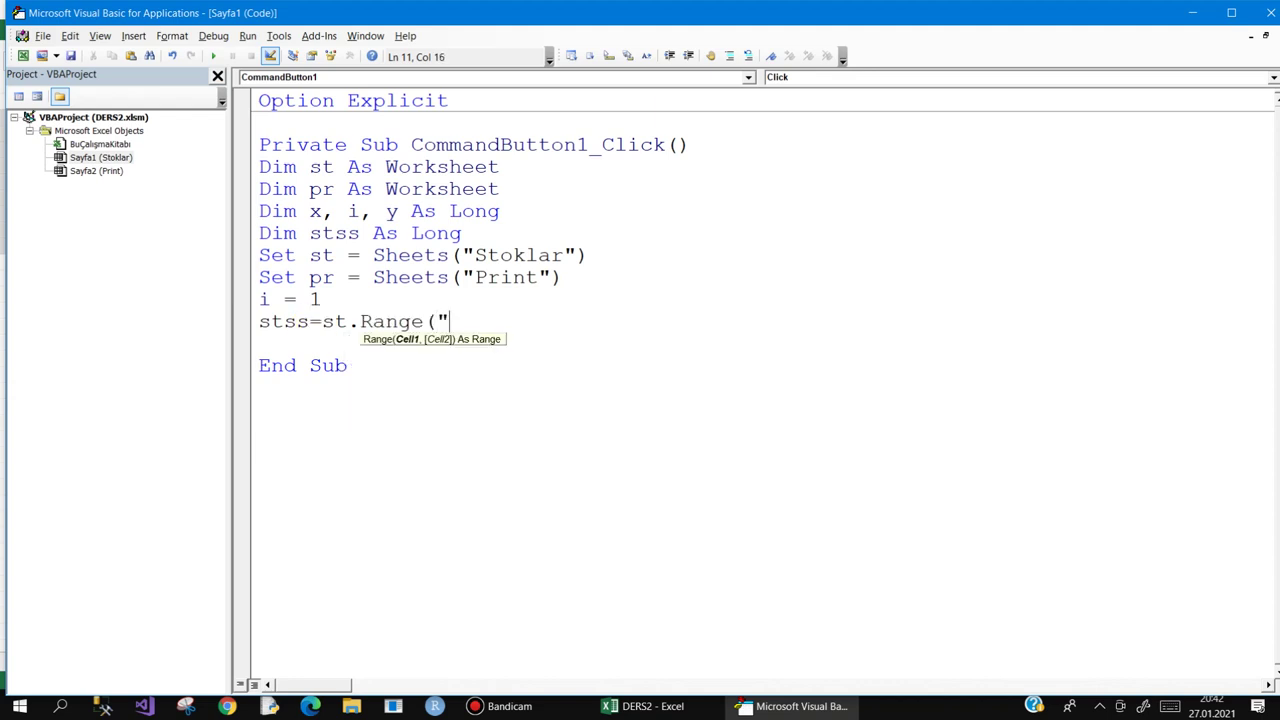
{"action": "type", "text": "A5"}
{"action": "type", "text": "00000\""}
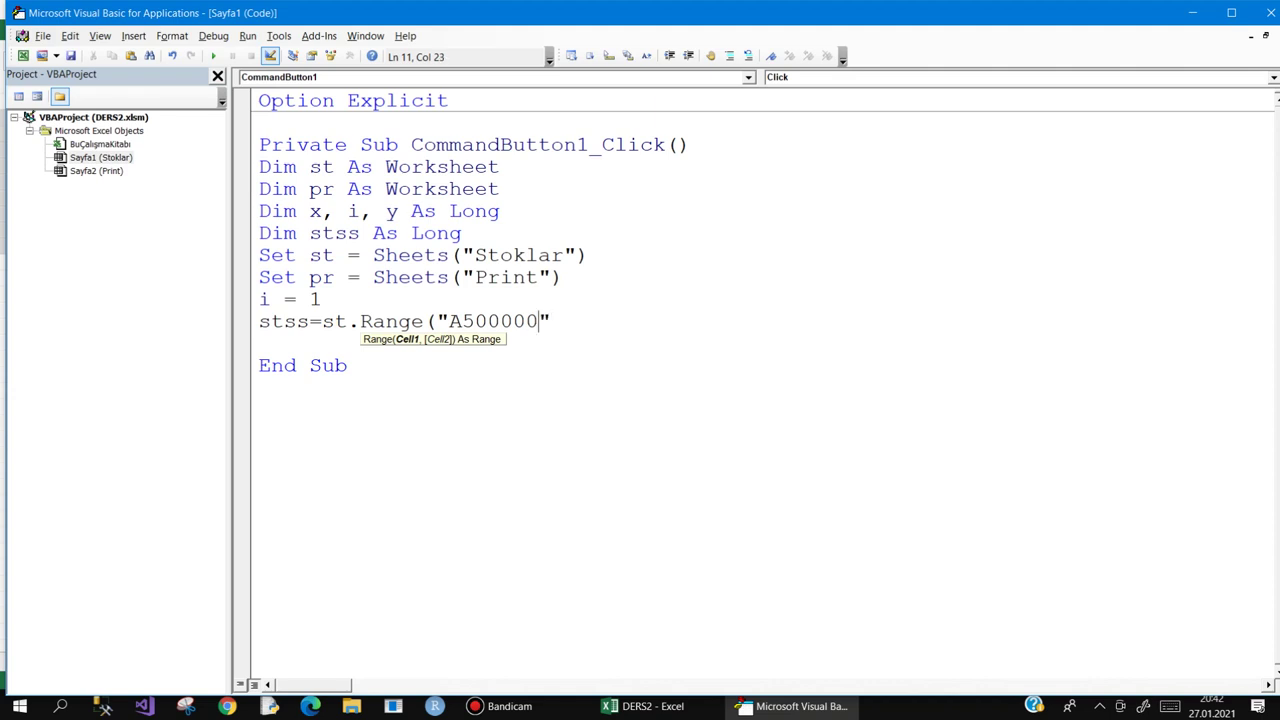
{"action": "key", "text": "BackSpace"}
{"action": "key", "text": "BackSpace"}
{"action": "type", "text": "0"}
{"action": "type", "text": ")."}
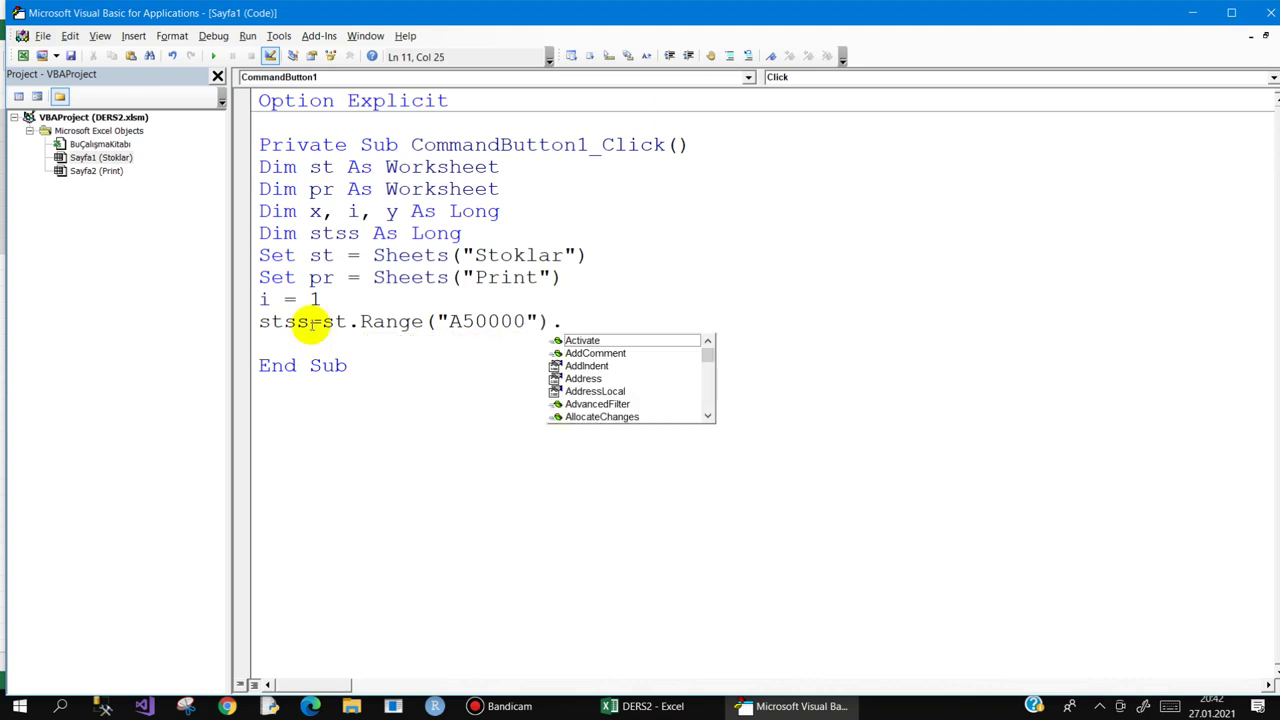
{"action": "type", "text": "en"}
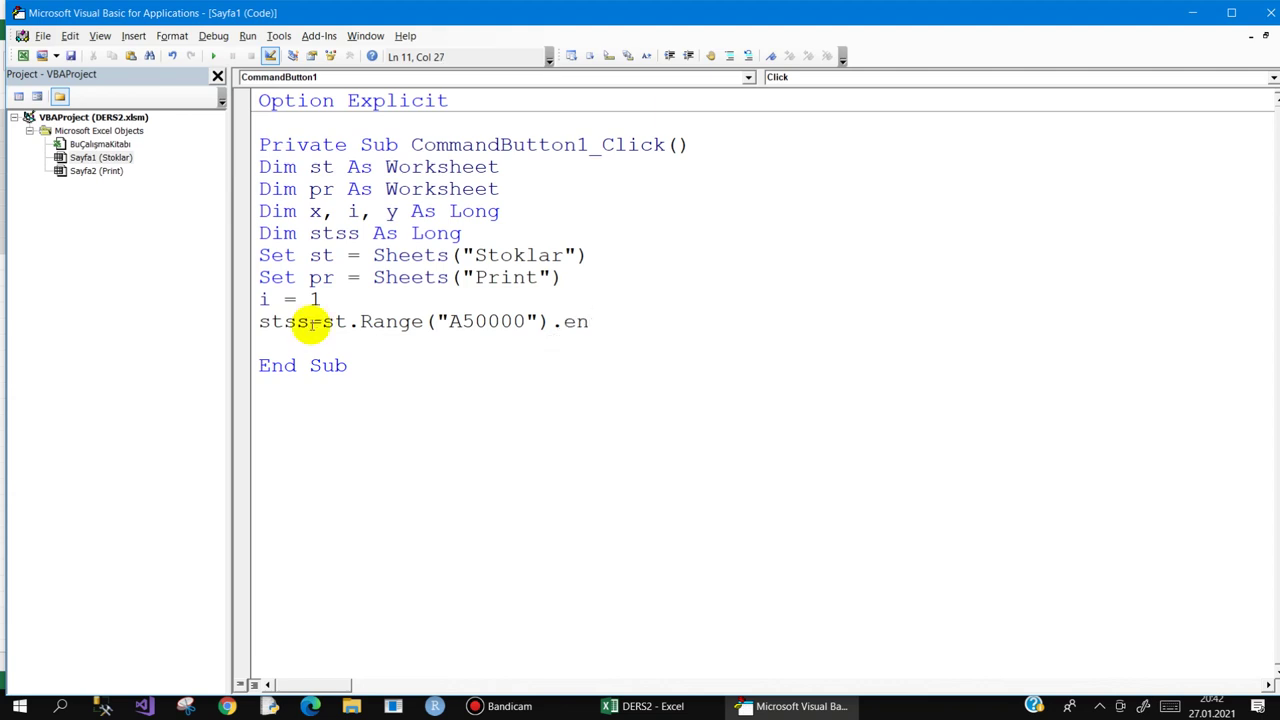
{"action": "type", "text": "(xlUp"}
{"action": "type", "text": ")"}
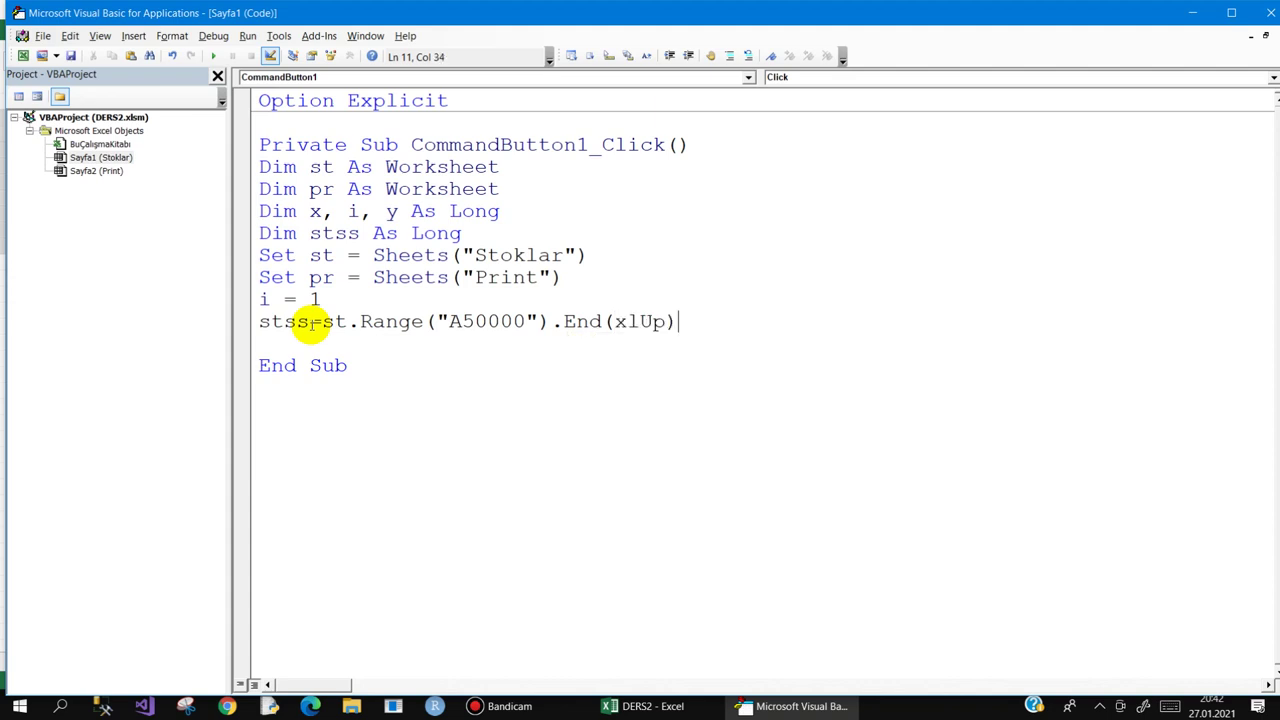
{"action": "type", "text": ".ro"}
{"action": "key", "text": "space"}
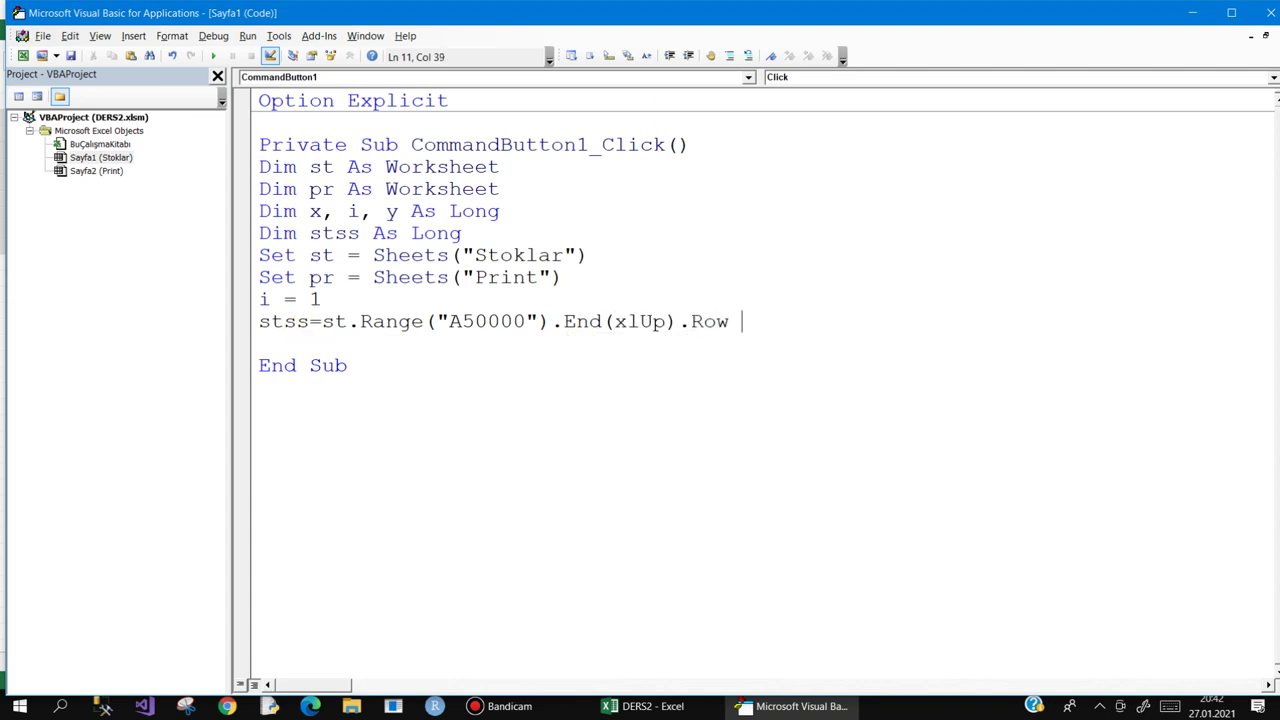
{"action": "key", "text": "Return"}
{"action": "type", "text": "for x=2 to stss"}
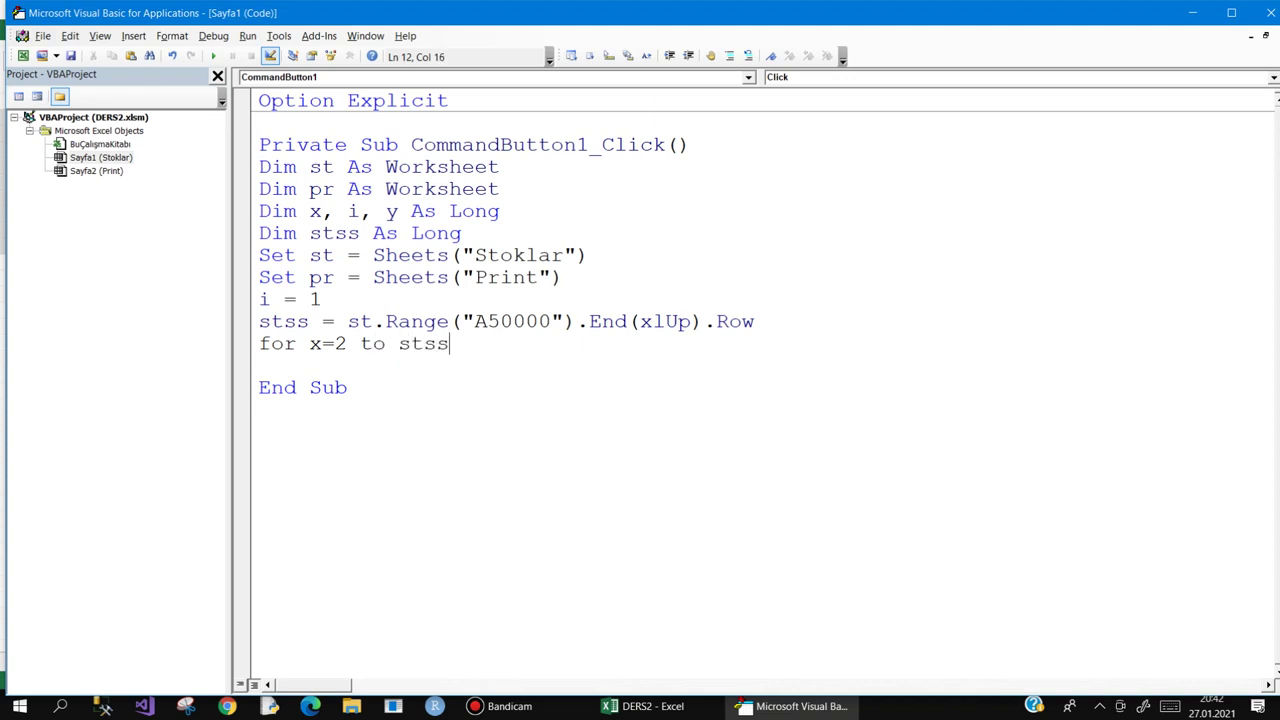
Step: Add an empty For x = 2 To stss loop closed by a Next line
{"action": "key", "text": "Return"}
{"action": "key", "text": "Return"}
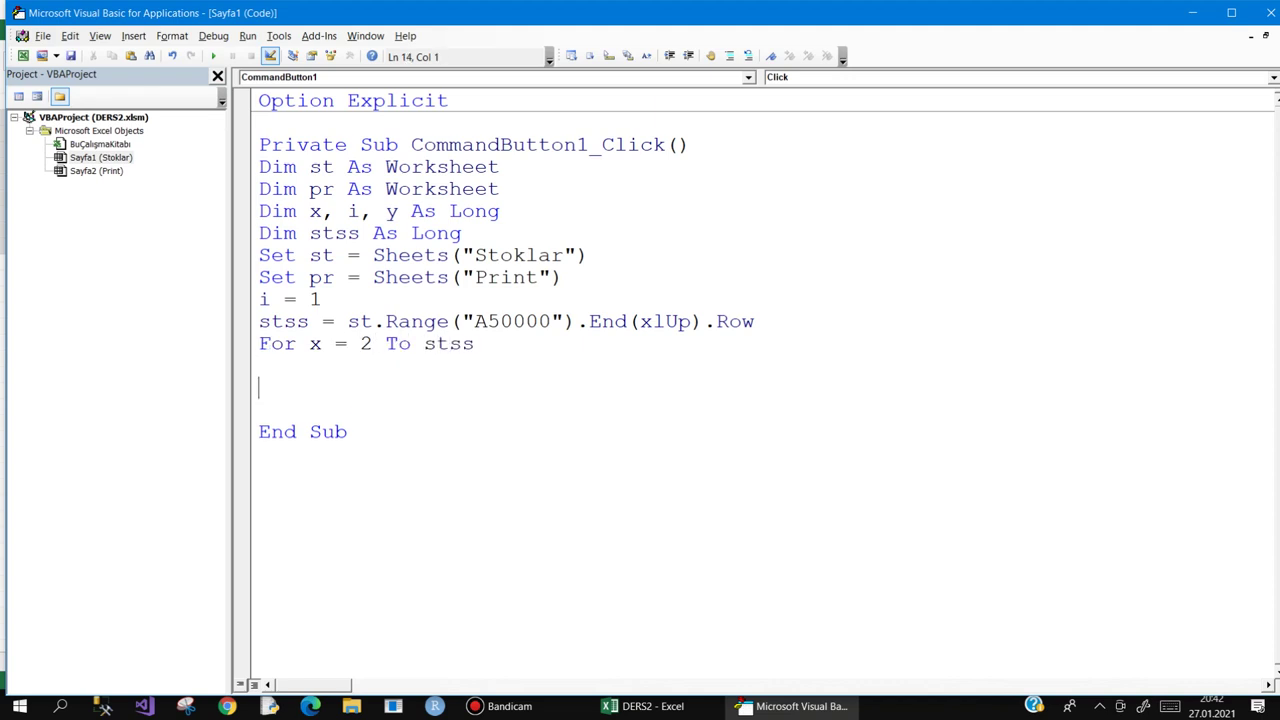
{"action": "key", "text": "Return"}
{"action": "type", "text": "next"}
{"action": "key", "text": "Up"}
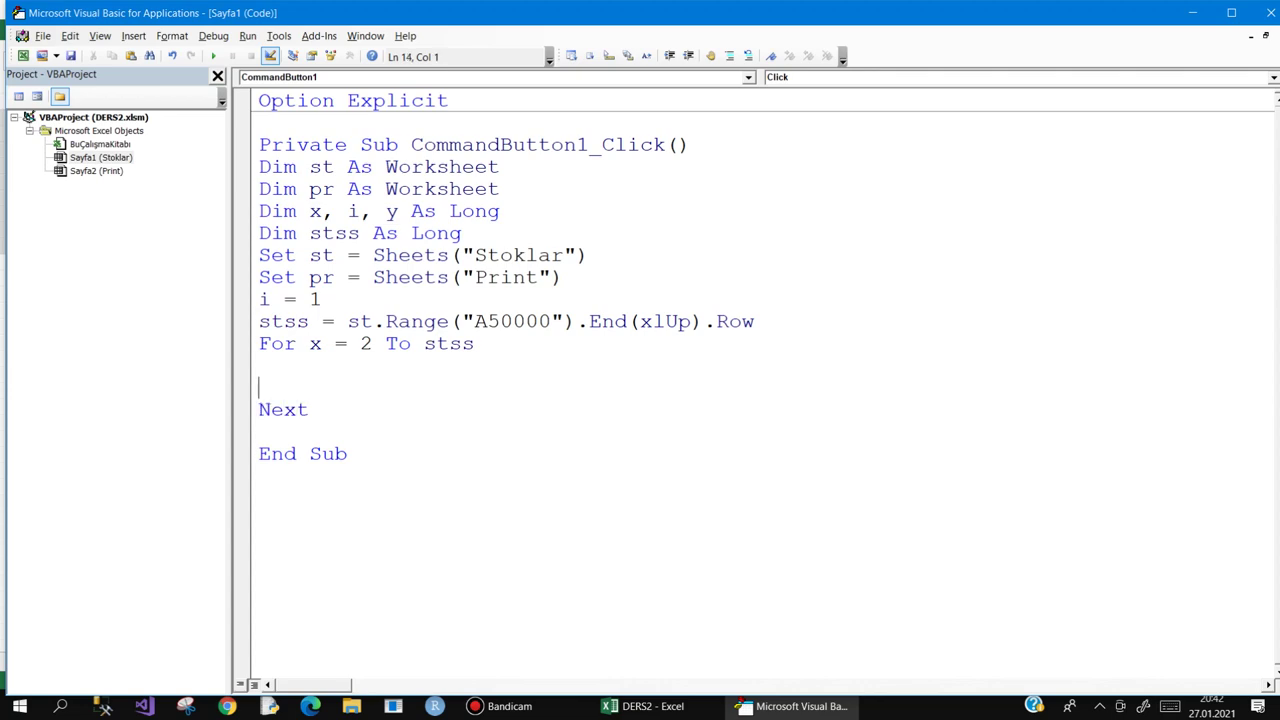
Step: Move the Stoklar table from A1:C4 down to A3:C6, headers now on row 3
{"action": "left_click", "coordinate": [650, 706]}
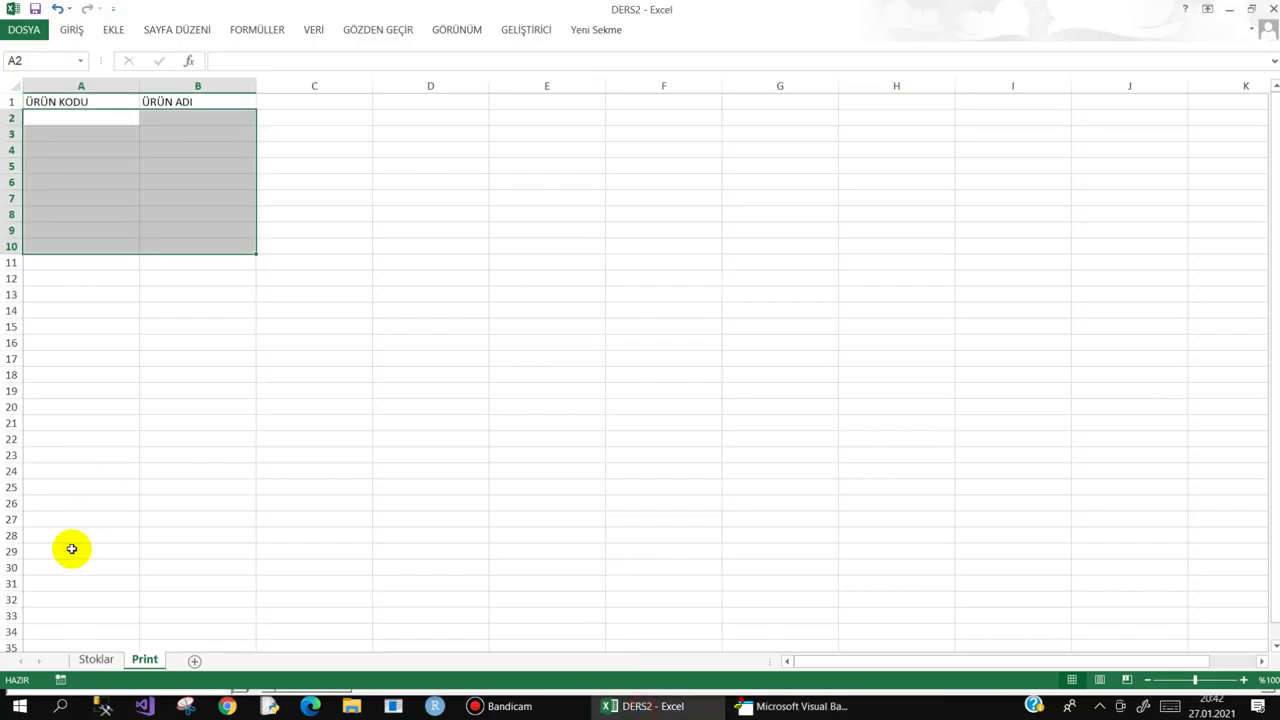
{"action": "left_click", "coordinate": [96, 659]}
{"action": "left_click", "coordinate": [129, 273]}
{"action": "left_click_drag", "start_coordinate": [70, 118], "coordinate": [254, 152]}
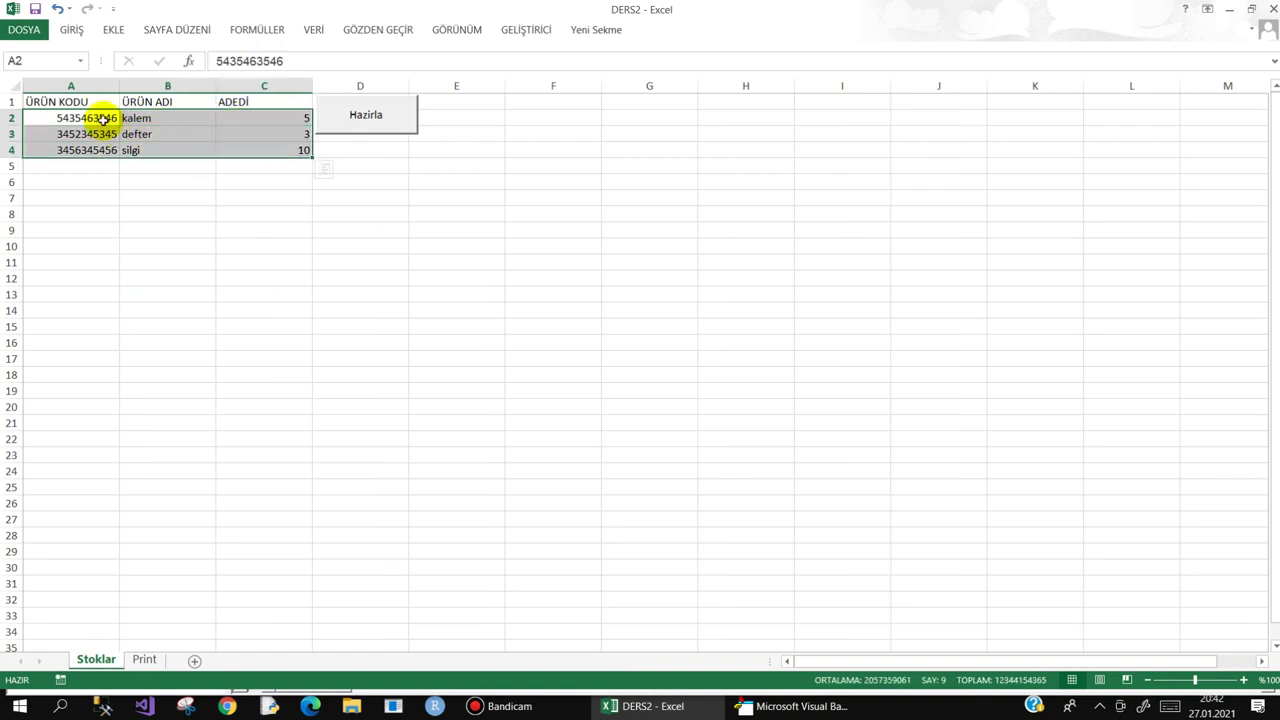
{"action": "left_click_drag", "start_coordinate": [30, 101], "coordinate": [268, 102]}
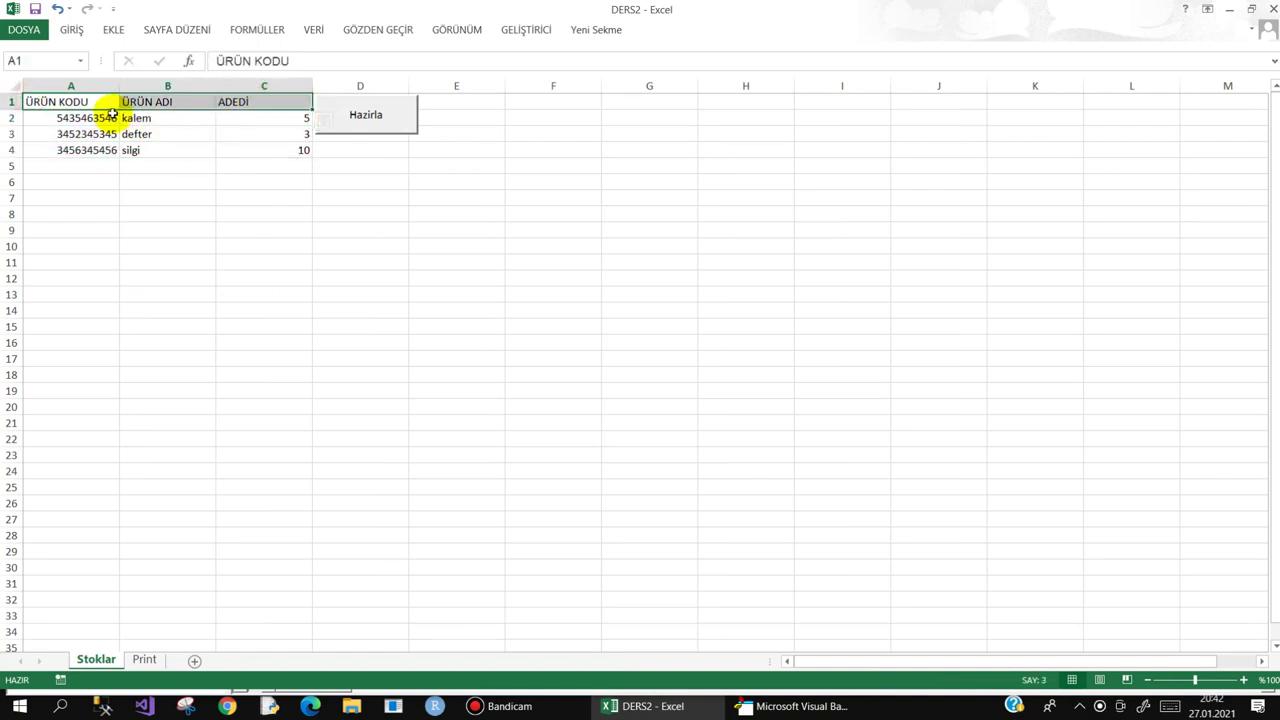
{"action": "left_click", "coordinate": [173, 138]}
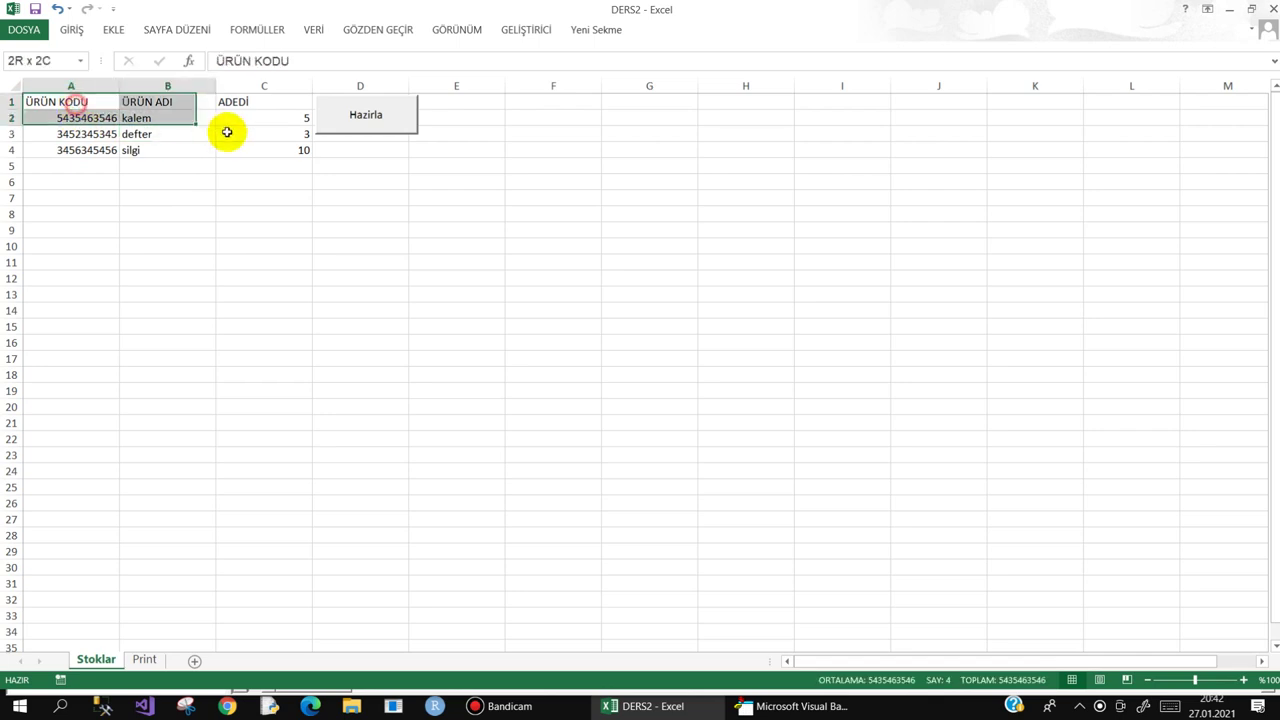
{"action": "left_click_drag", "start_coordinate": [70, 102], "coordinate": [248, 148]}
{"action": "left_click_drag", "start_coordinate": [168, 157], "coordinate": [170, 185]}
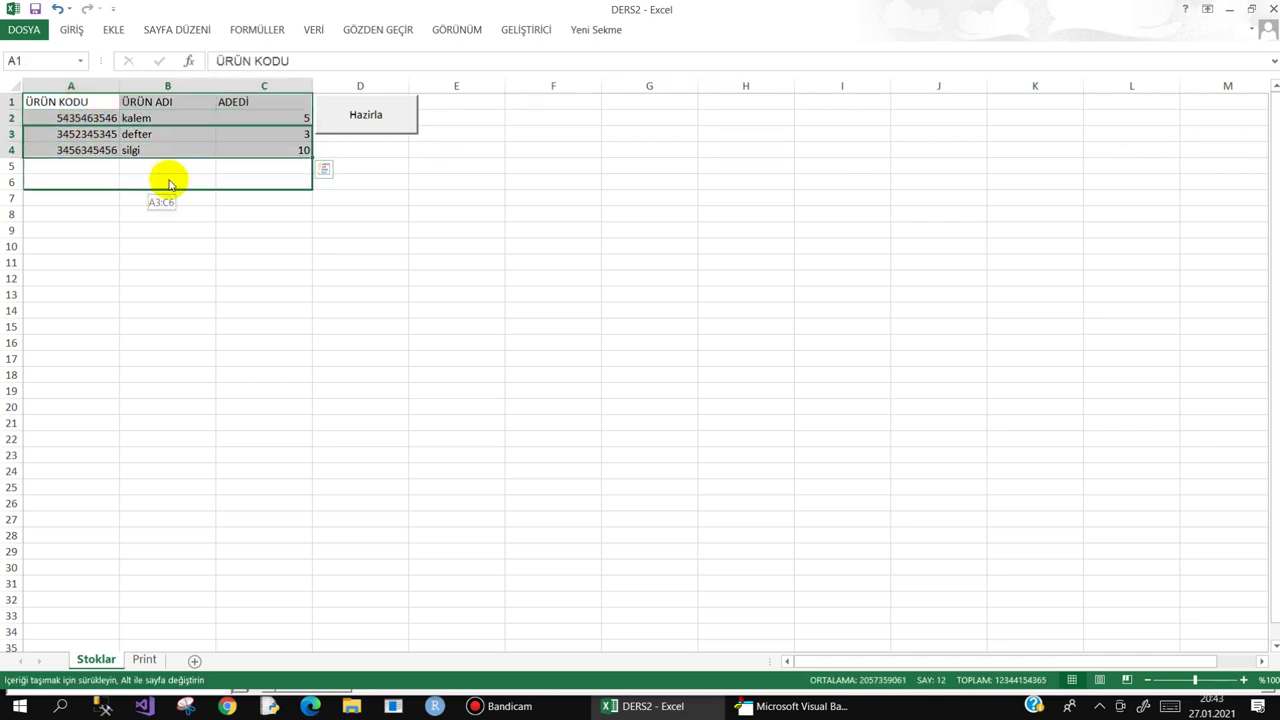
{"action": "left_click_drag", "start_coordinate": [169, 179], "coordinate": [168, 179]}
{"action": "left_click", "coordinate": [165, 135]}
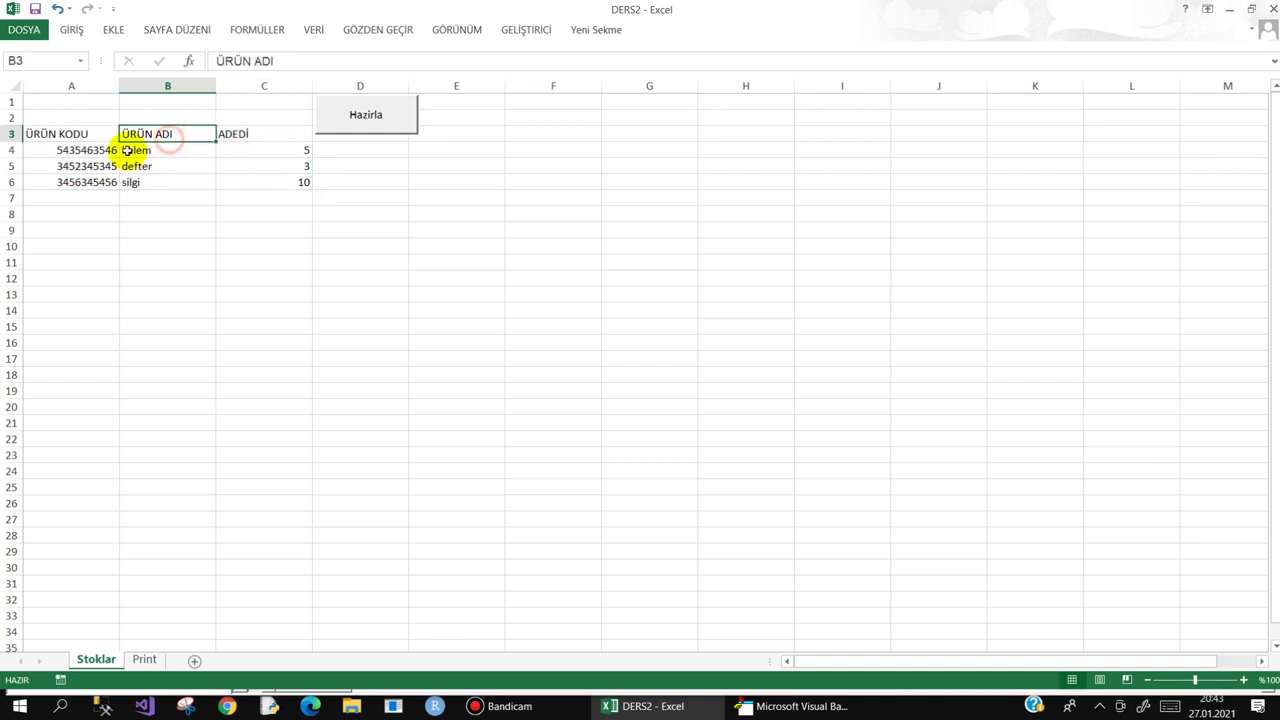
{"action": "left_click", "coordinate": [78, 133]}
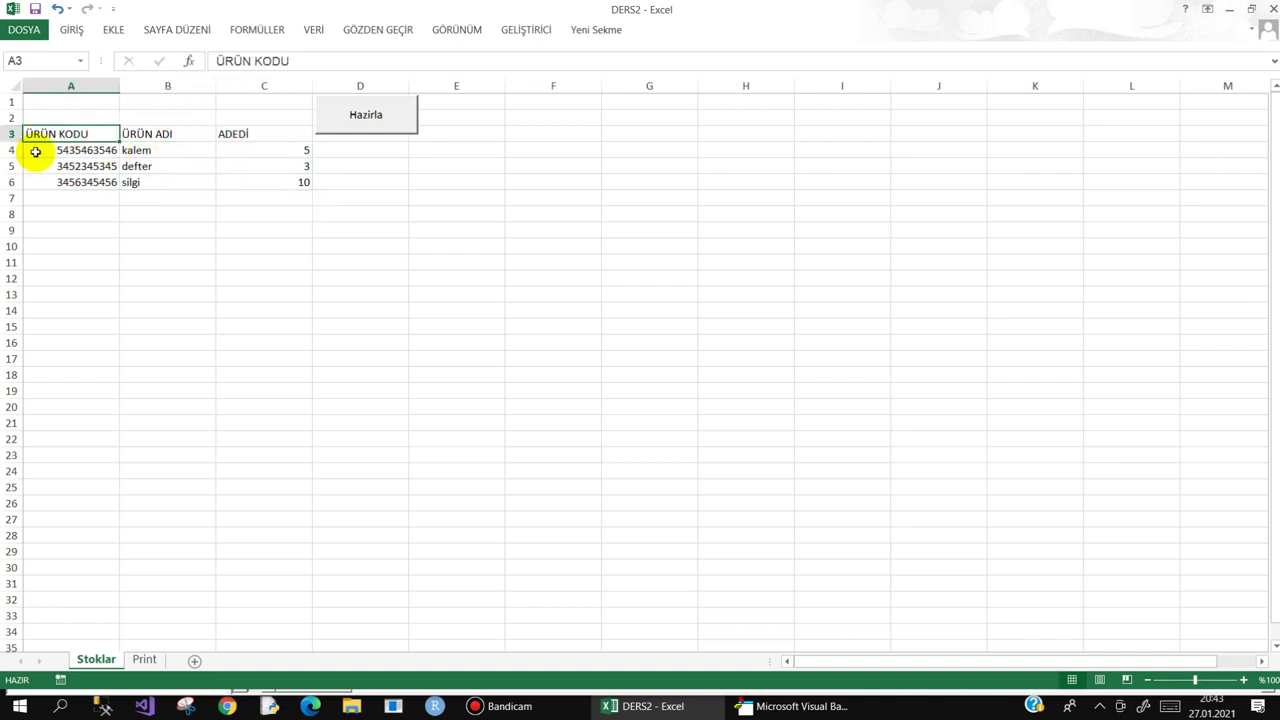
{"action": "left_click_drag", "start_coordinate": [35, 151], "coordinate": [283, 177]}
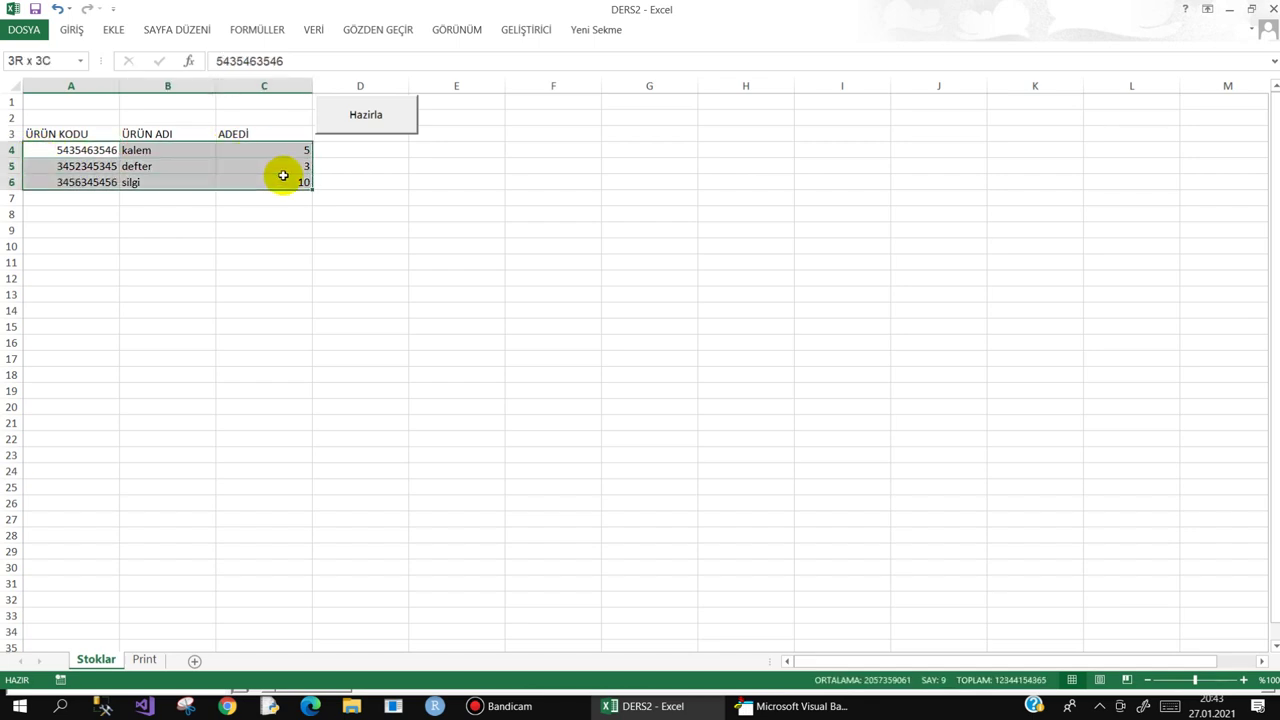
Step: Change the loop start in the code from For x = 2 to For x = 4
{"action": "left_click", "coordinate": [800, 706]}
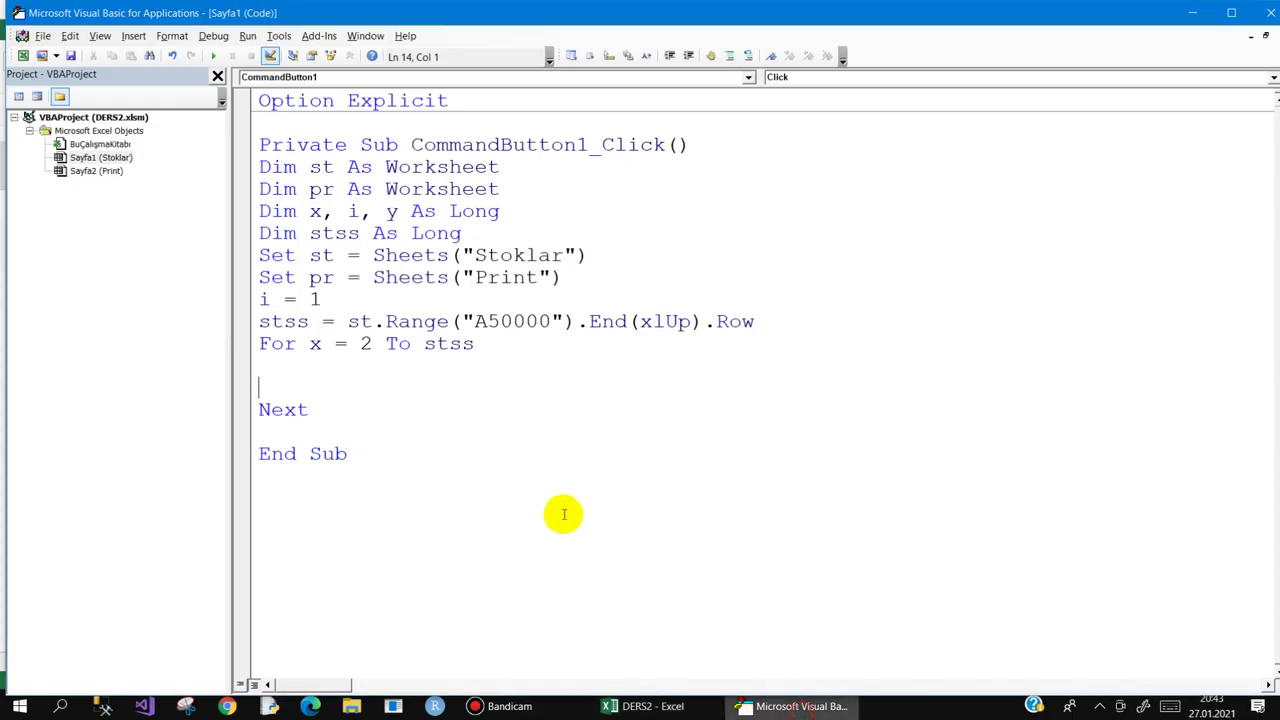
{"action": "left_click", "coordinate": [370, 343]}
{"action": "double_click", "coordinate": [366, 343]}
{"action": "type", "text": "4"}
{"action": "left_click", "coordinate": [434, 415]}
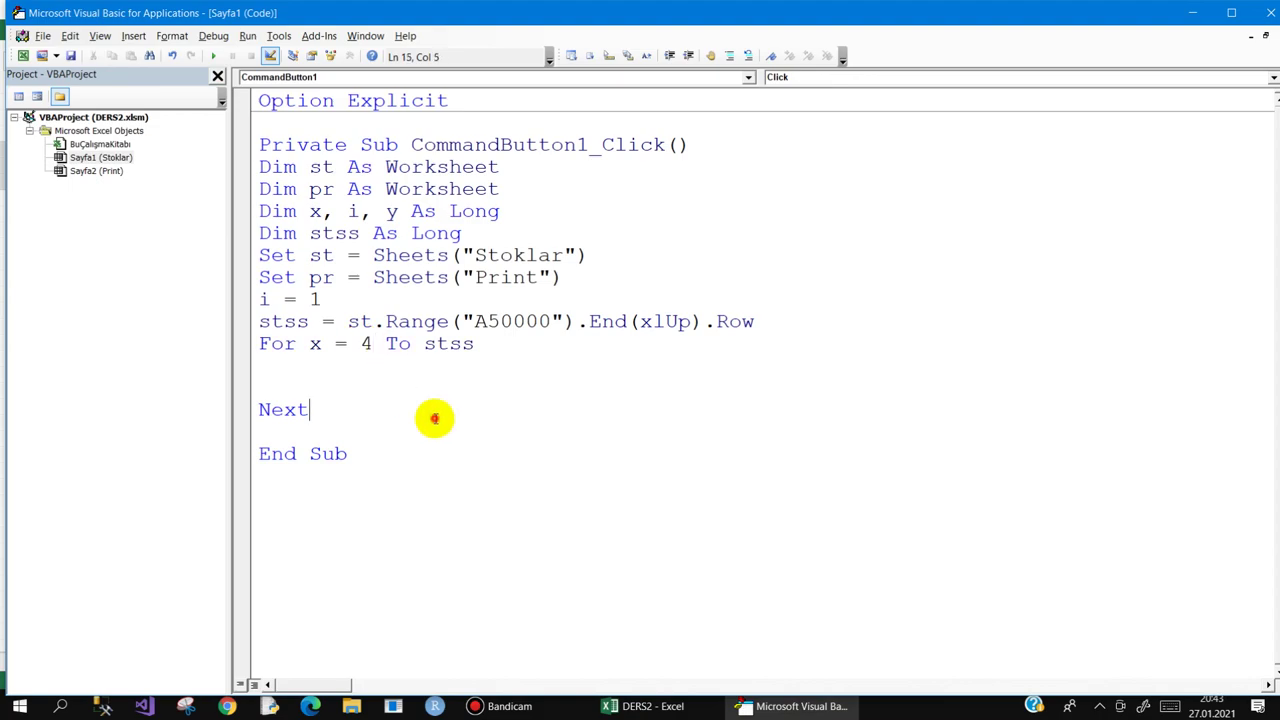
{"action": "left_click", "coordinate": [645, 706]}
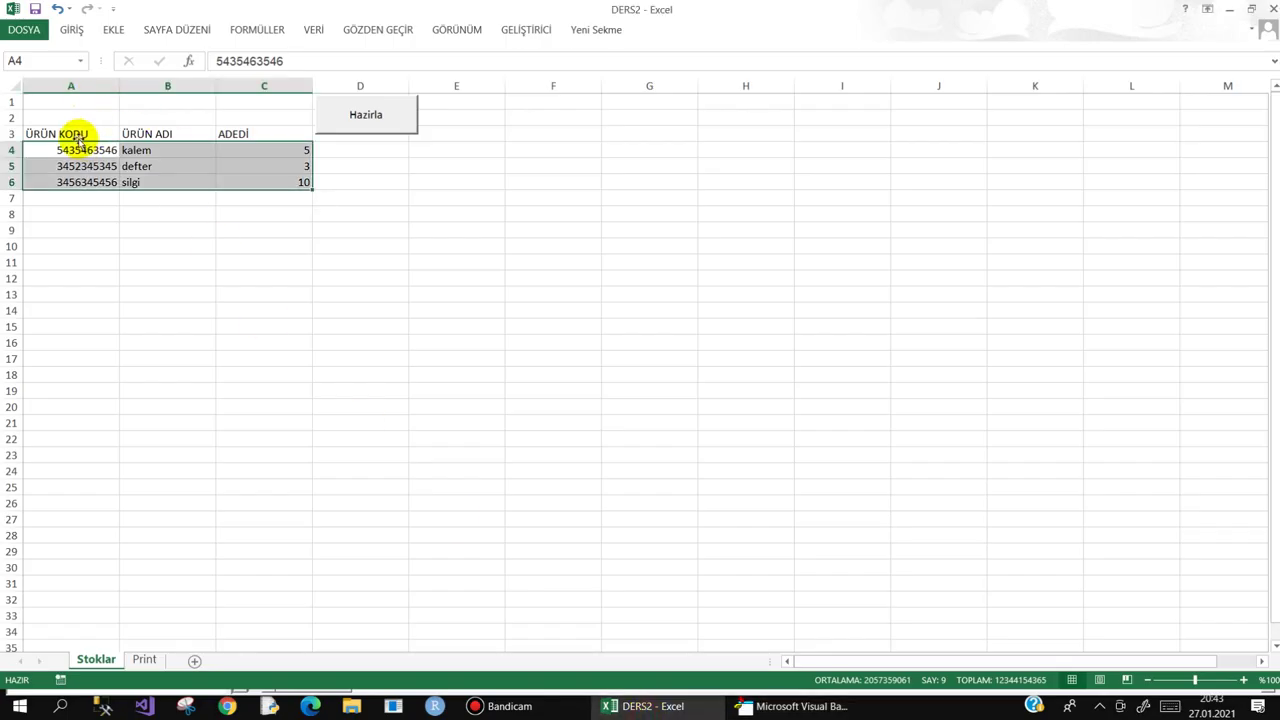
{"action": "left_click_drag", "start_coordinate": [80, 133], "coordinate": [206, 150]}
Step: Select the Stoklar header row A3:C3
{"action": "left_click", "coordinate": [530, 708]}
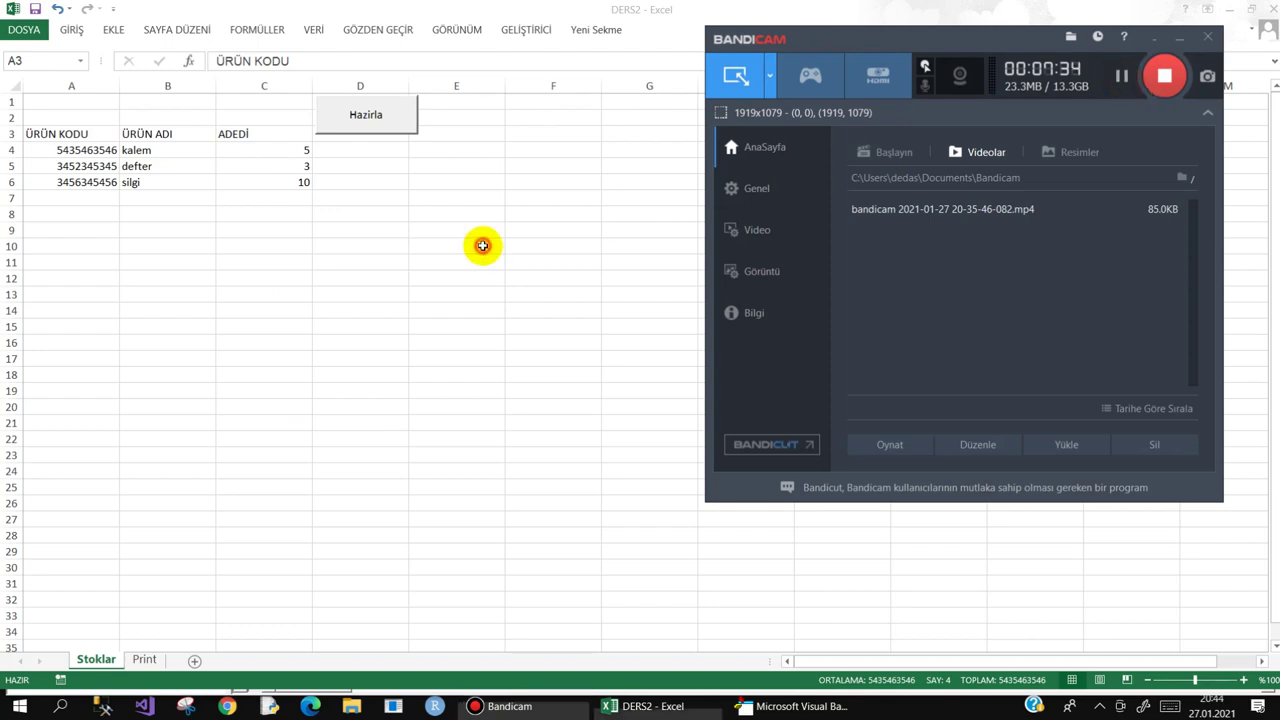
{"action": "left_click", "coordinate": [712, 697]}
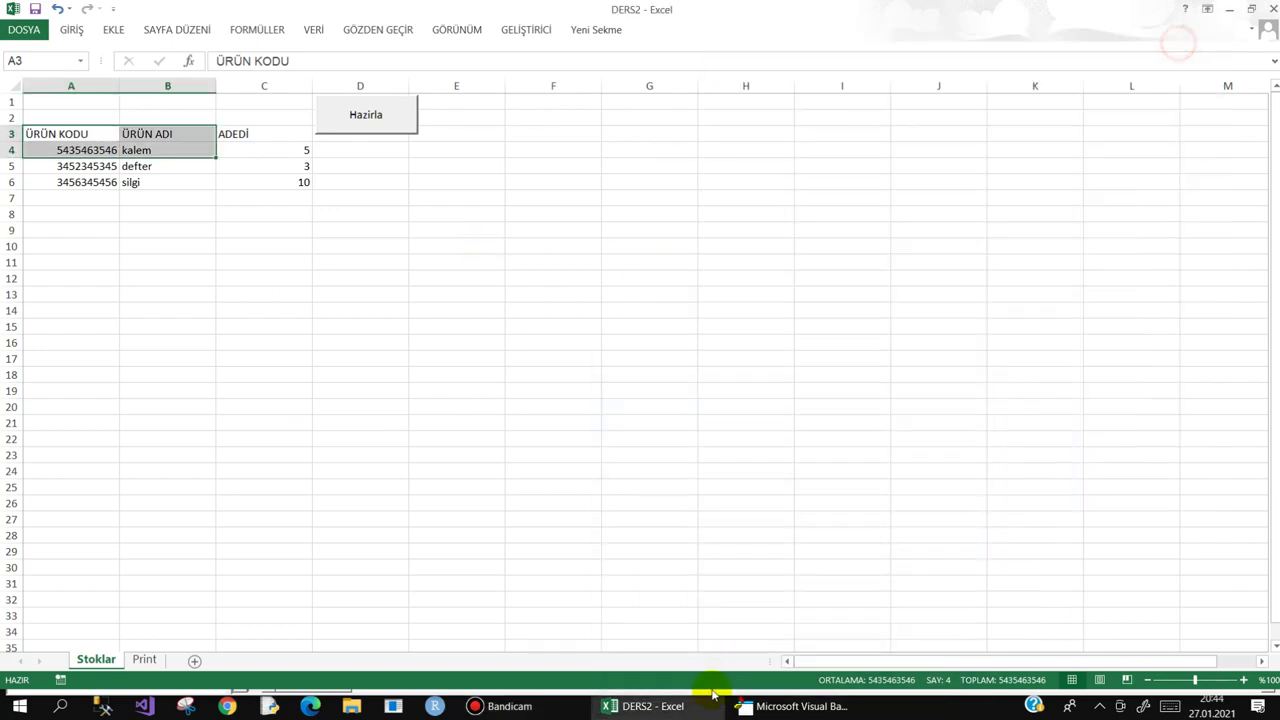
{"action": "left_click", "coordinate": [775, 706]}
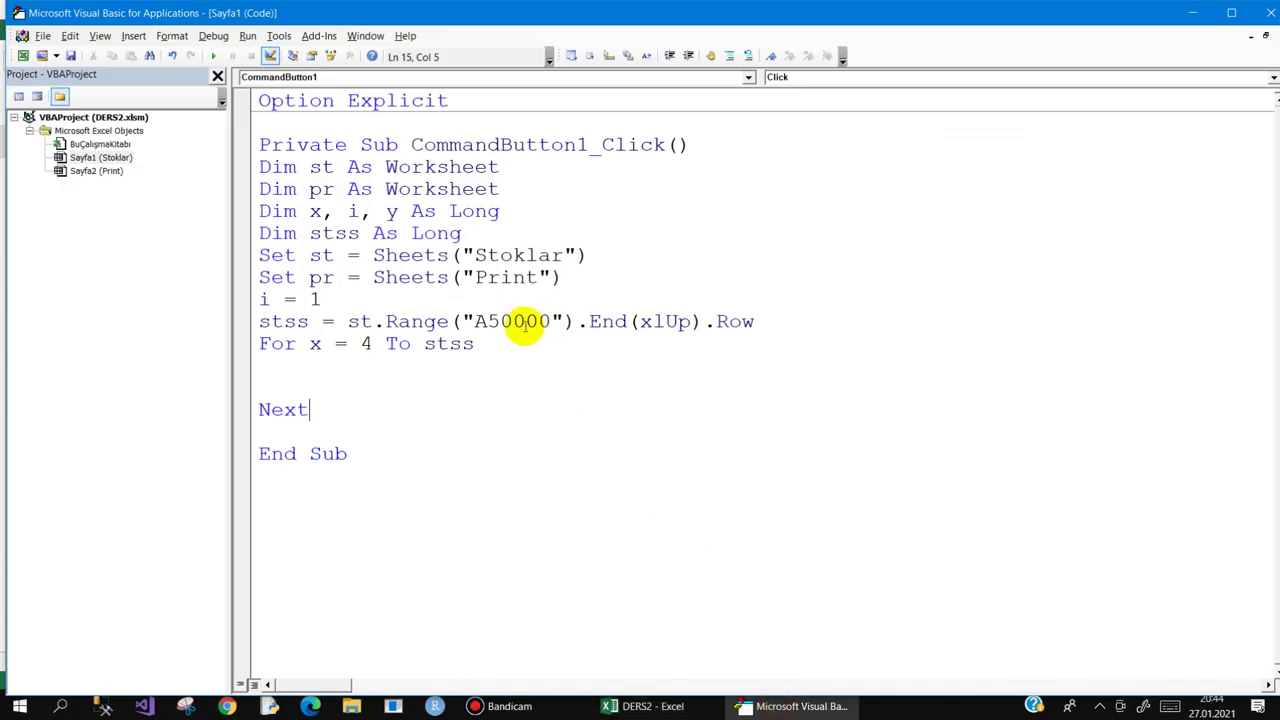
{"action": "left_click", "coordinate": [650, 706]}
{"action": "left_click", "coordinate": [58, 166]}
{"action": "left_click_drag", "start_coordinate": [58, 133], "coordinate": [251, 134]}
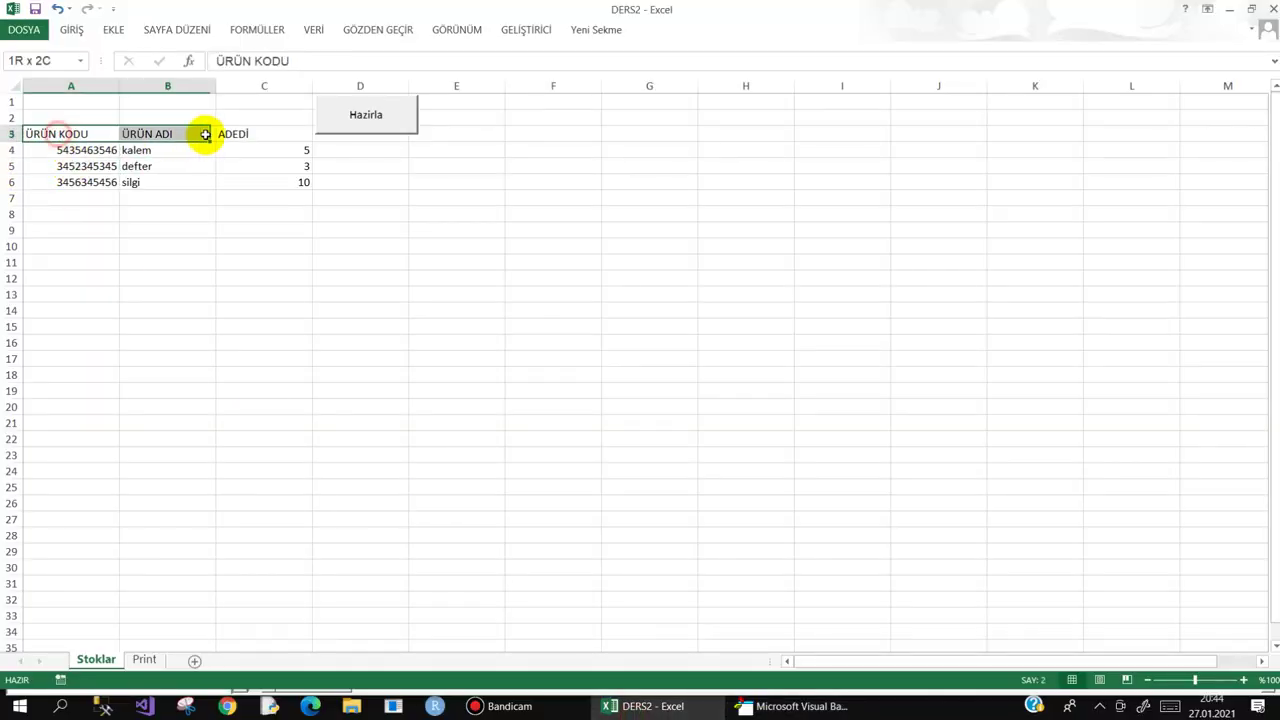
Step: Format the header row with a blue fill, white font colour and bold text
{"action": "left_click", "coordinate": [71, 29]}
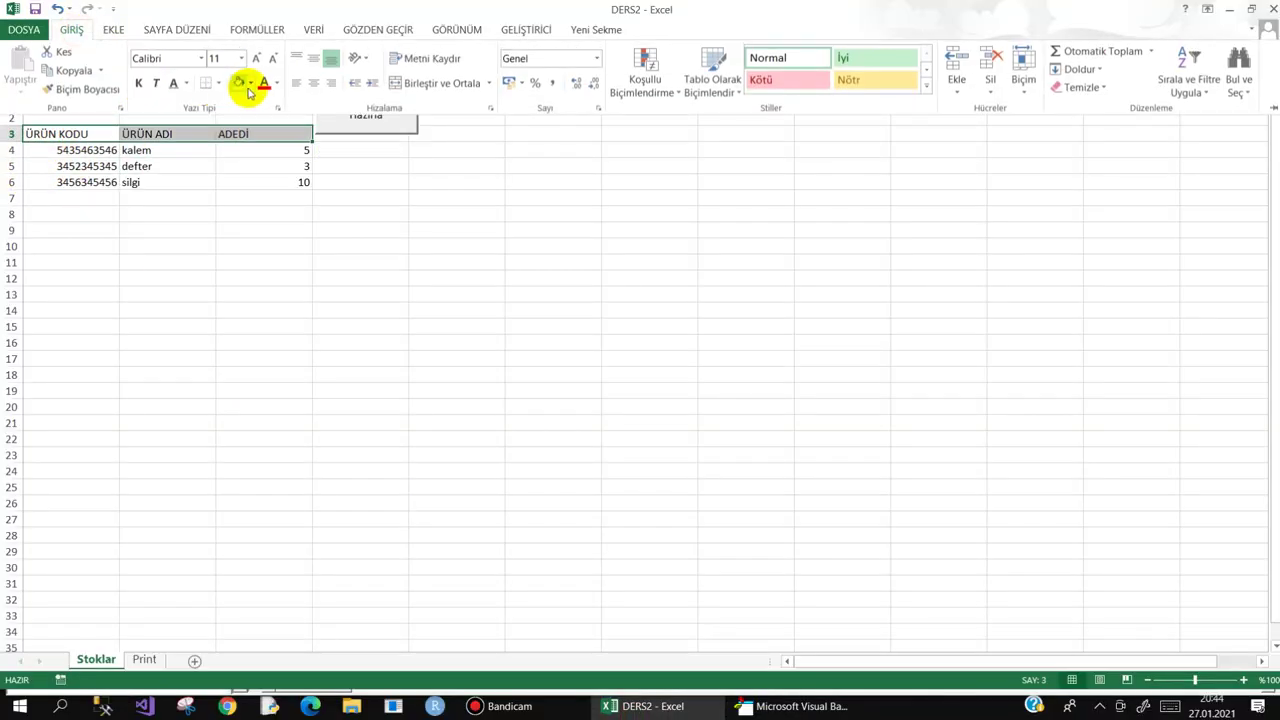
{"action": "left_click", "coordinate": [250, 82]}
{"action": "left_click", "coordinate": [278, 167]}
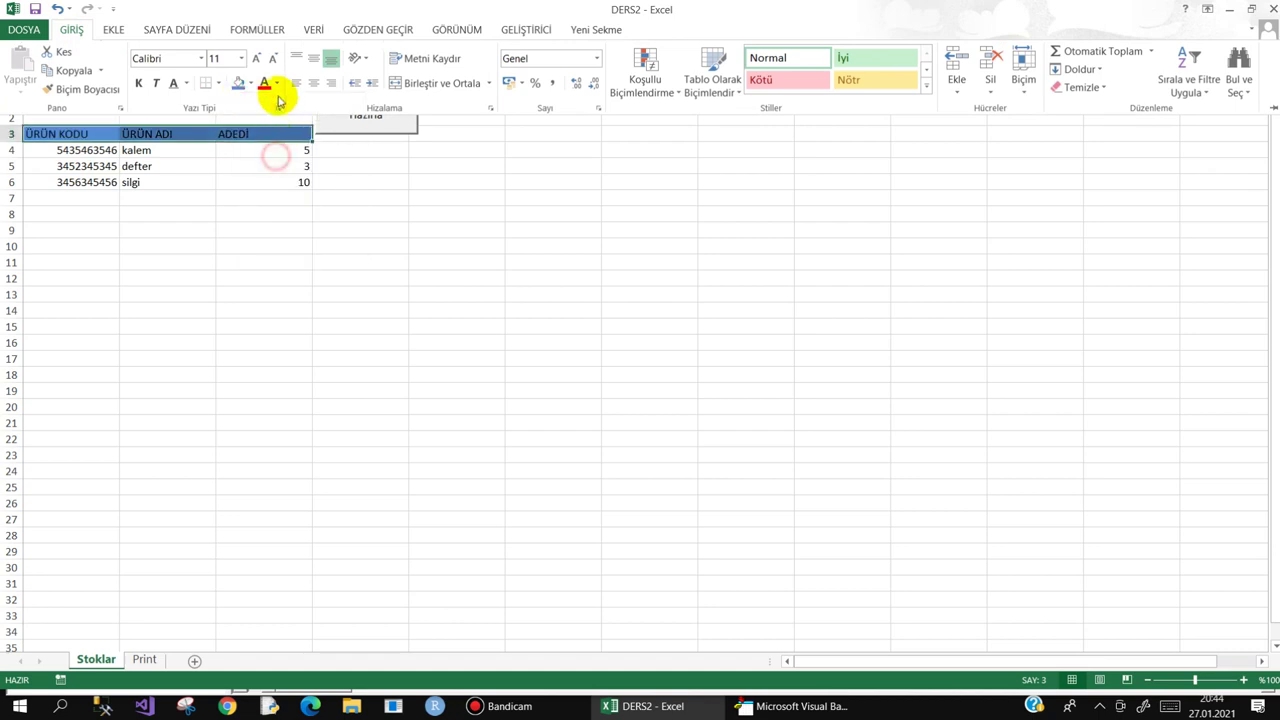
{"action": "left_click", "coordinate": [276, 83]}
{"action": "left_click", "coordinate": [264, 137]}
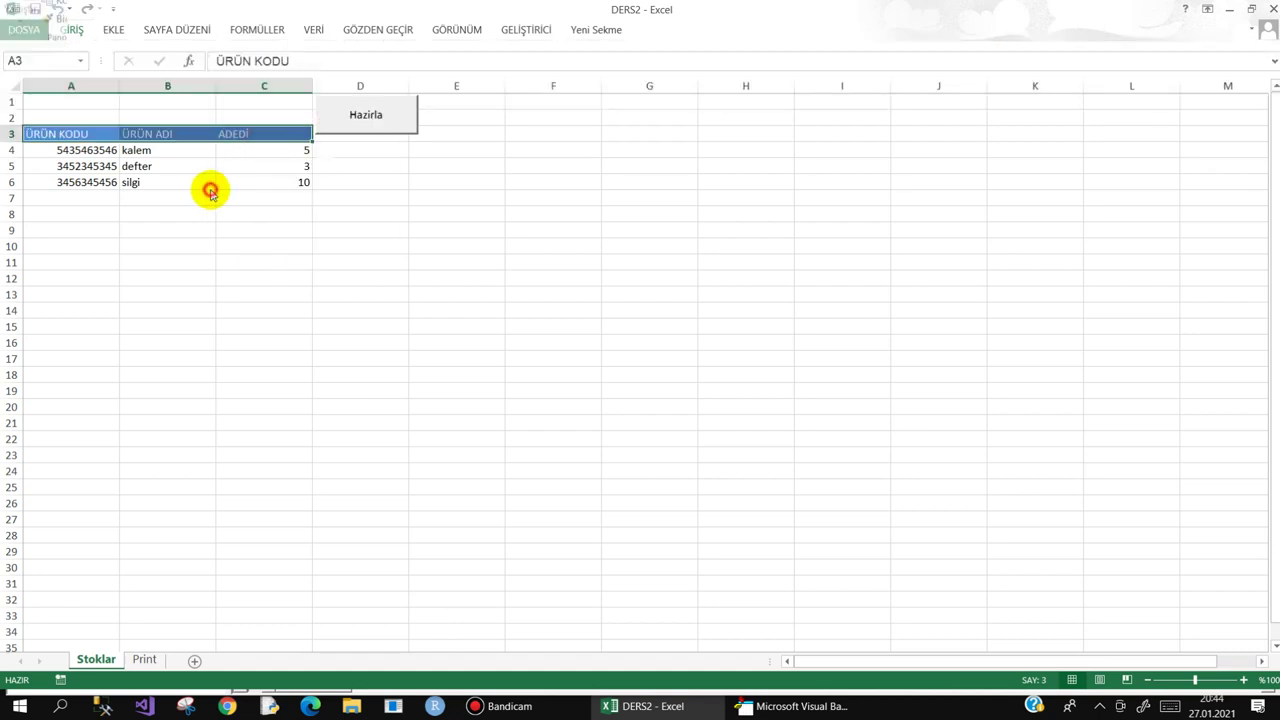
{"action": "left_click", "coordinate": [72, 30]}
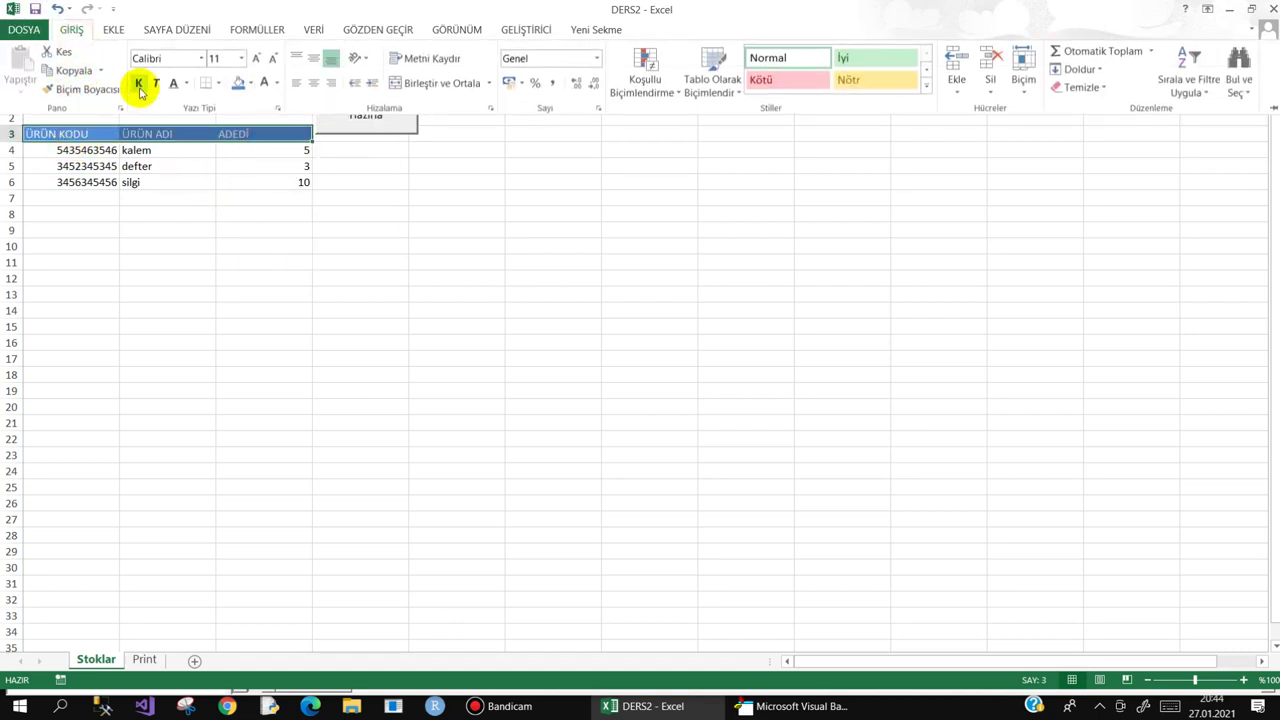
{"action": "left_click", "coordinate": [134, 240]}
{"action": "left_click", "coordinate": [75, 262]}
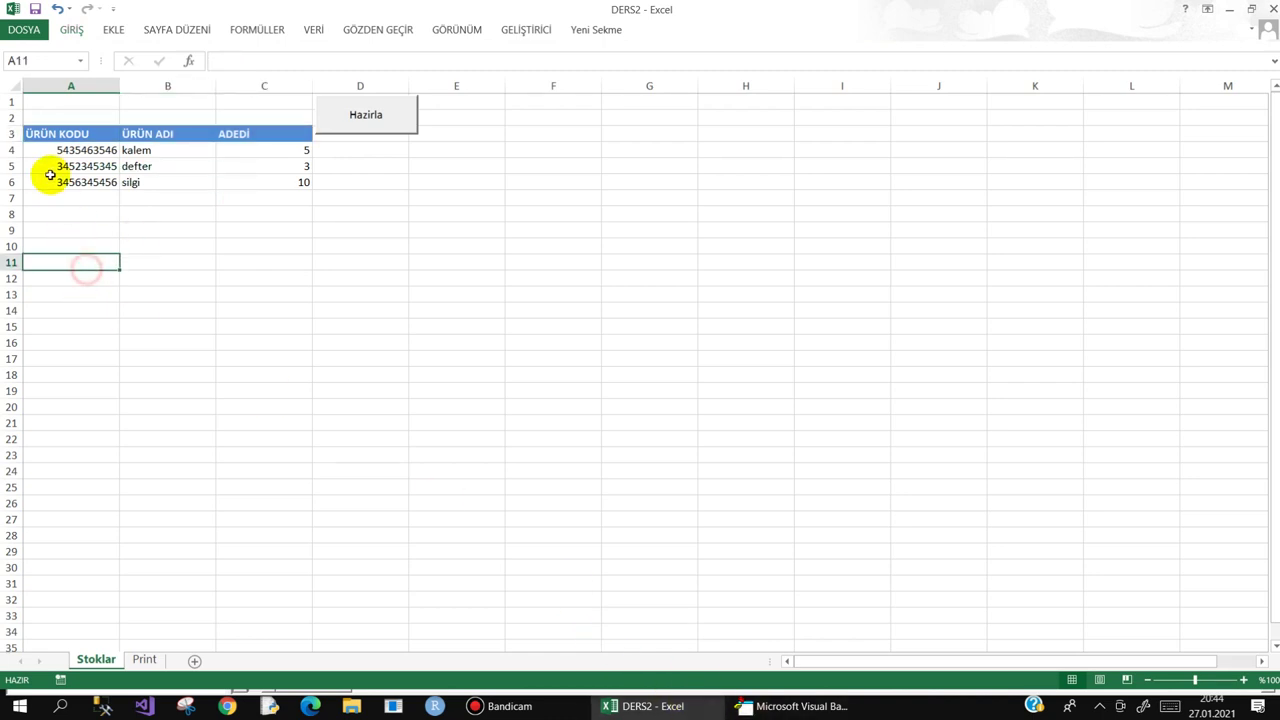
{"action": "mouse_move", "coordinate": [42, 150]}
{"action": "left_mouse_down"}
{"action": "mouse_move", "coordinate": [288, 158]}
{"action": "mouse_move", "coordinate": [286, 176]}
{"action": "left_mouse_up"}
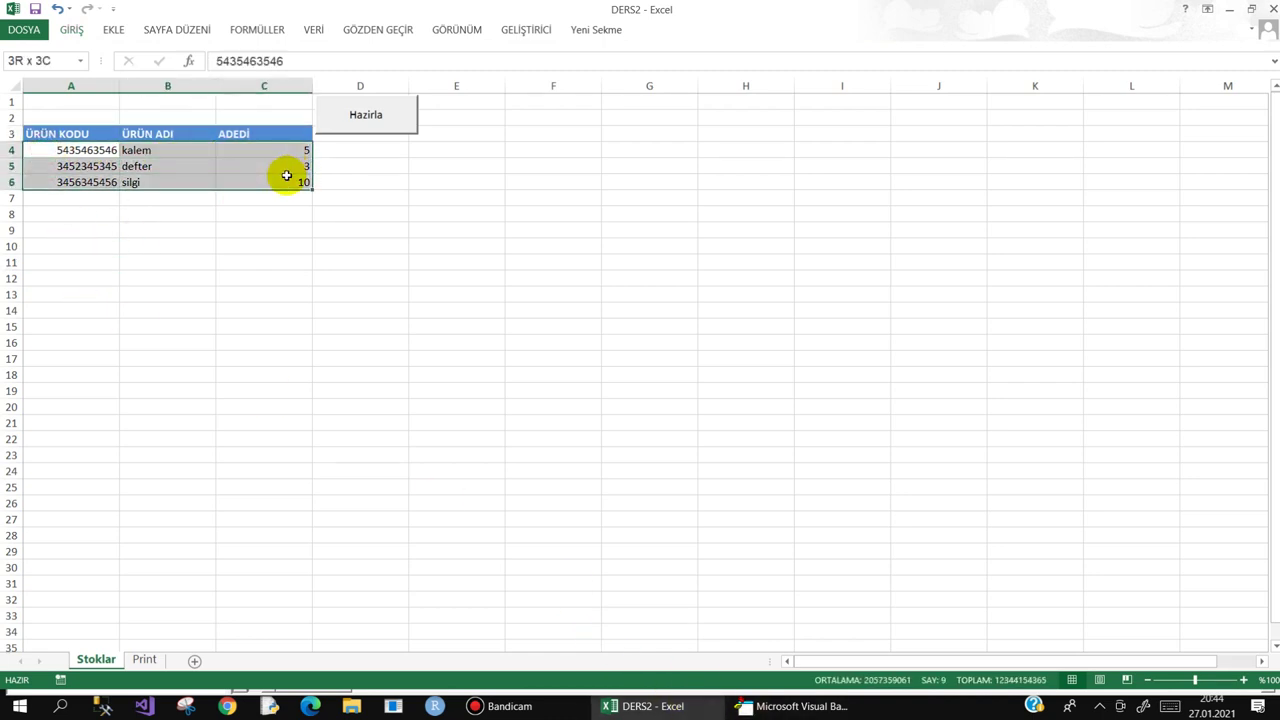
{"action": "left_click", "coordinate": [760, 700]}
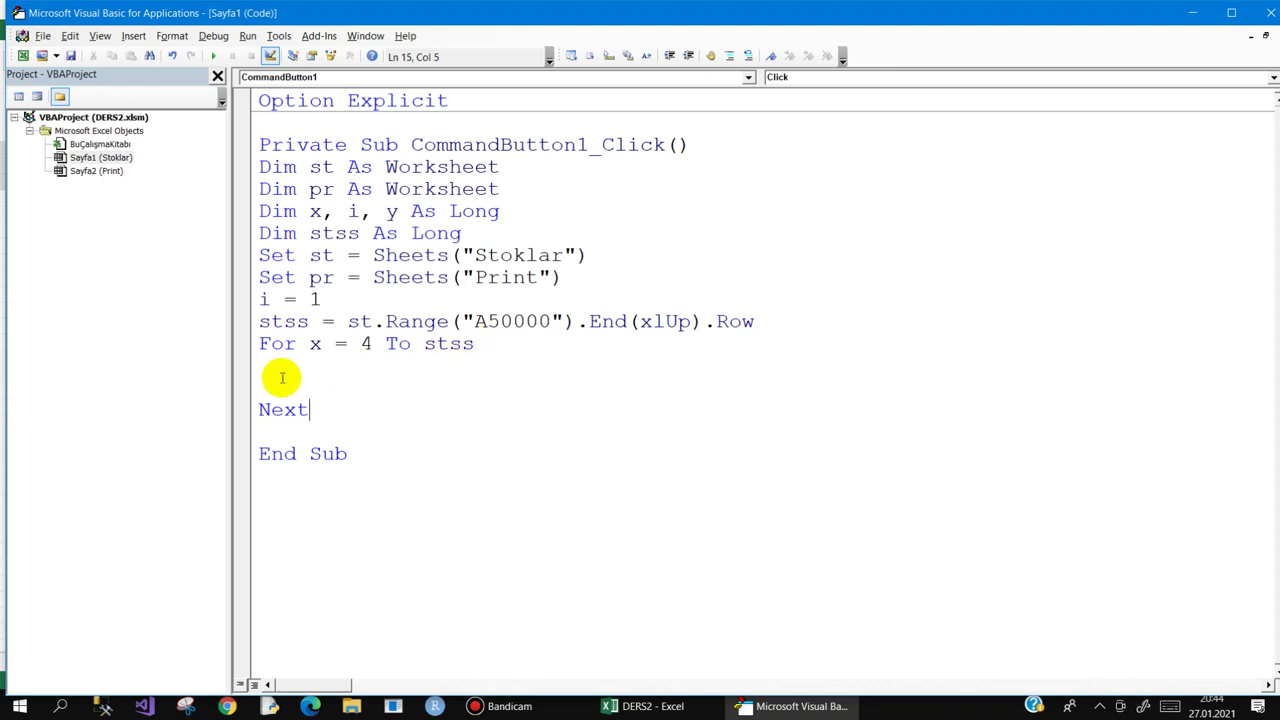
Step: Comment out the For x = 4 To stss … Next loop lines
{"action": "left_click", "coordinate": [312, 410]}
{"action": "left_click_drag", "start_coordinate": [312, 410], "coordinate": [234, 343]}
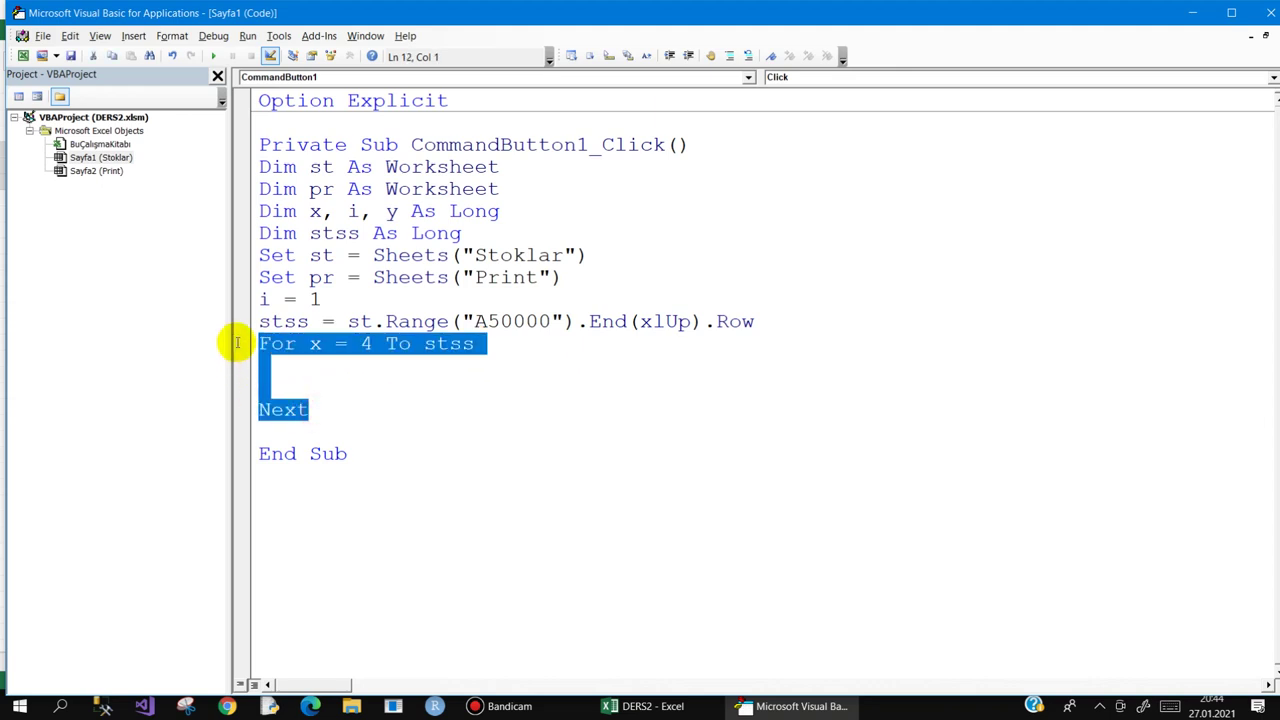
{"action": "left_click", "coordinate": [729, 55]}
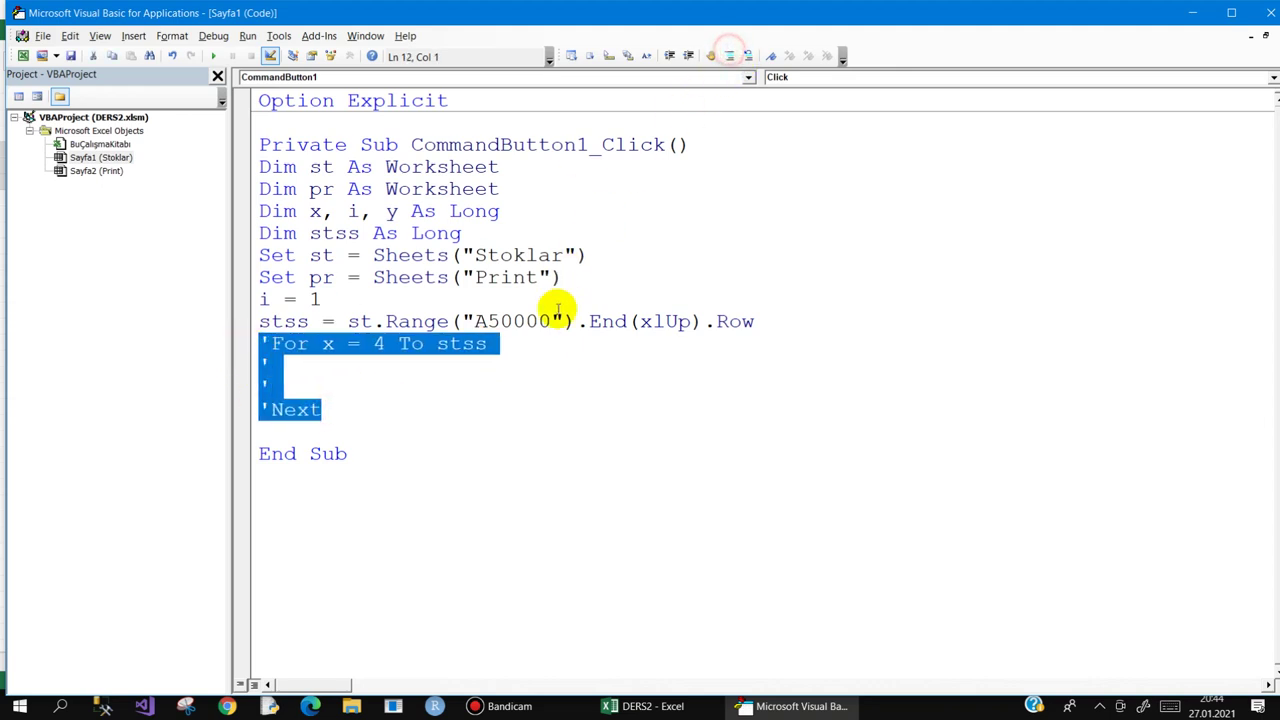
Step: Insert a MsgBox stss line right after the last-row calculation
{"action": "left_click", "coordinate": [755, 321]}
{"action": "key", "text": "Return"}
{"action": "type", "text": "prin"}
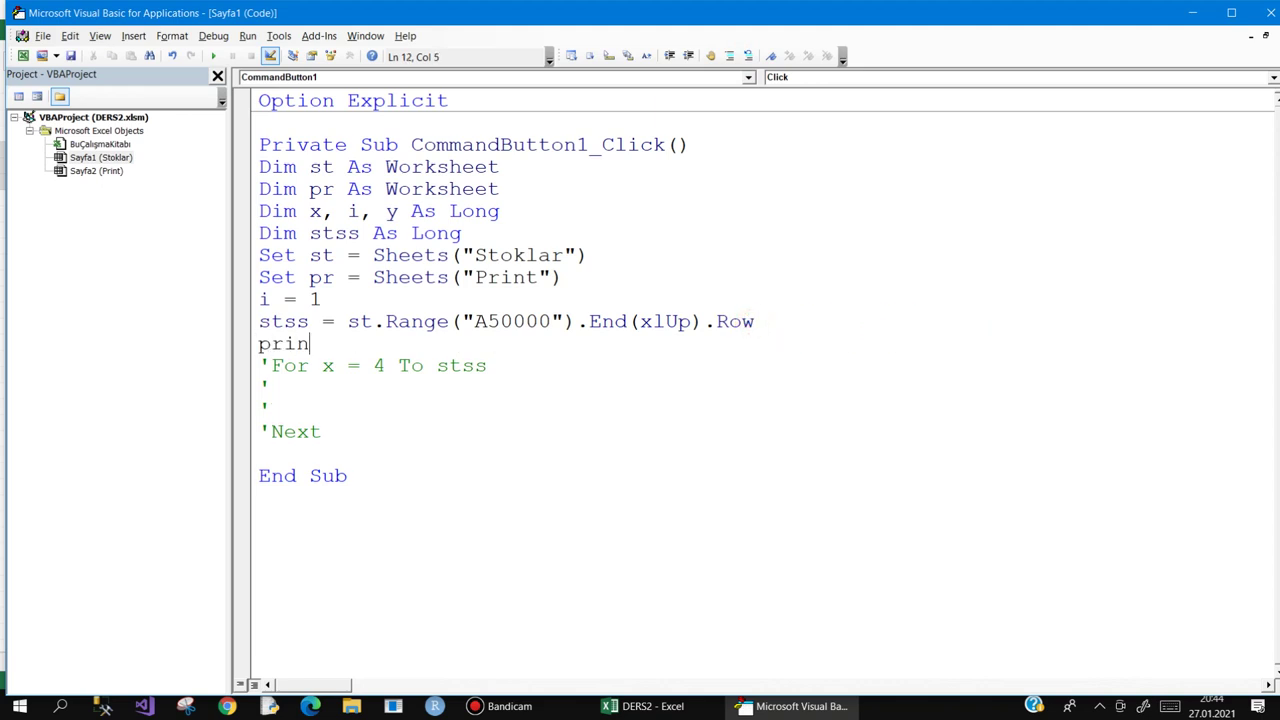
{"action": "key", "text": "ctrl+space"}
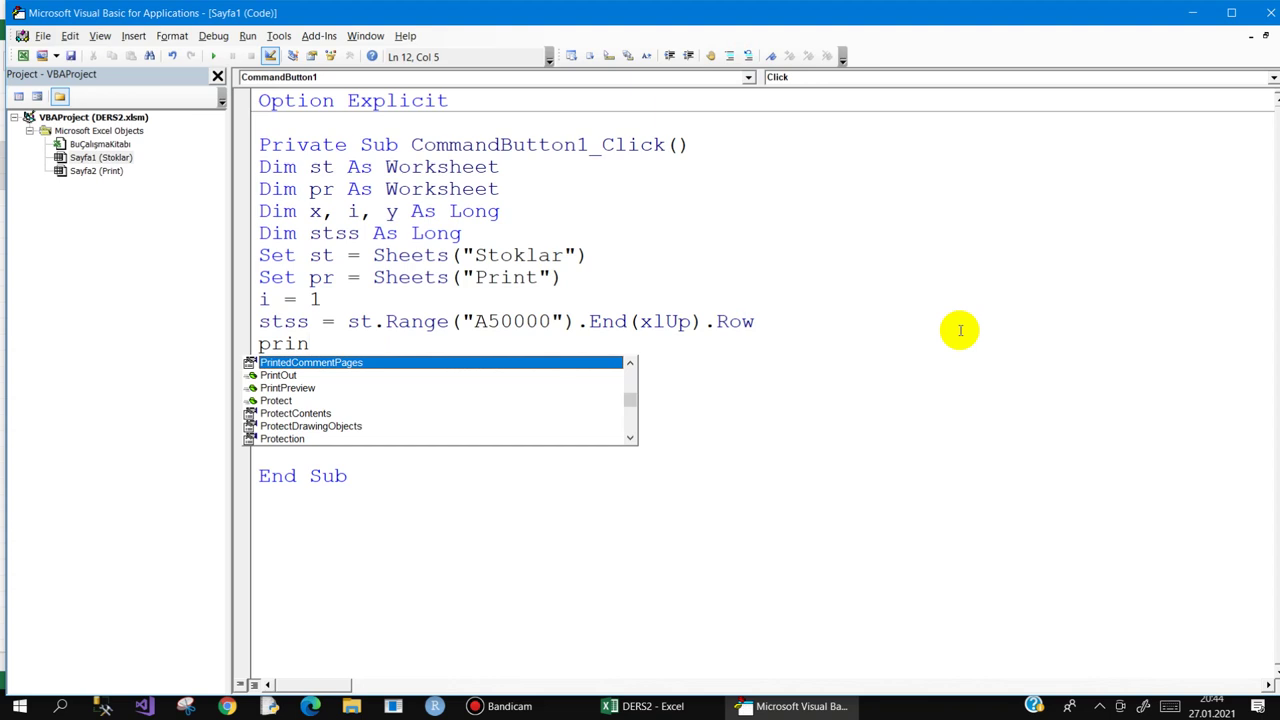
{"action": "key", "text": "BackSpace"}
{"action": "key", "text": "BackSpace"}
{"action": "key", "text": "BackSpace"}
{"action": "key", "text": "BackSpace"}
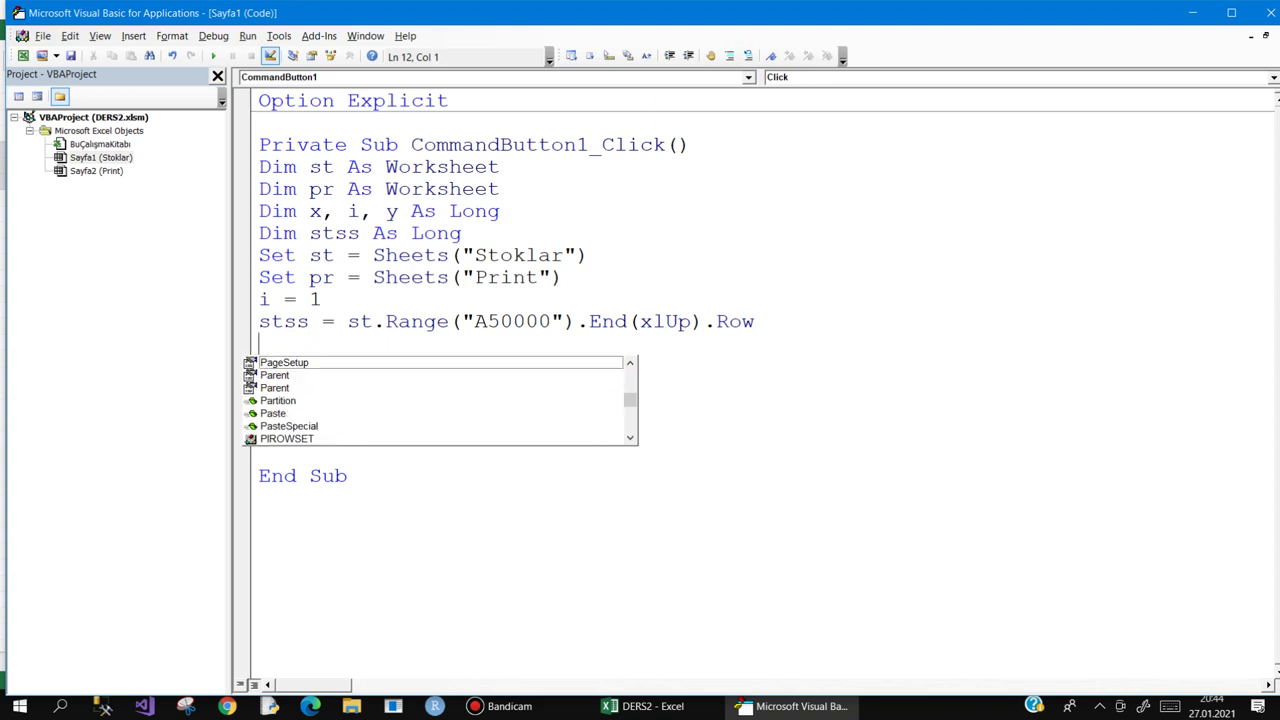
{"action": "type", "text": "msgb"}
{"action": "key", "text": "Tab"}
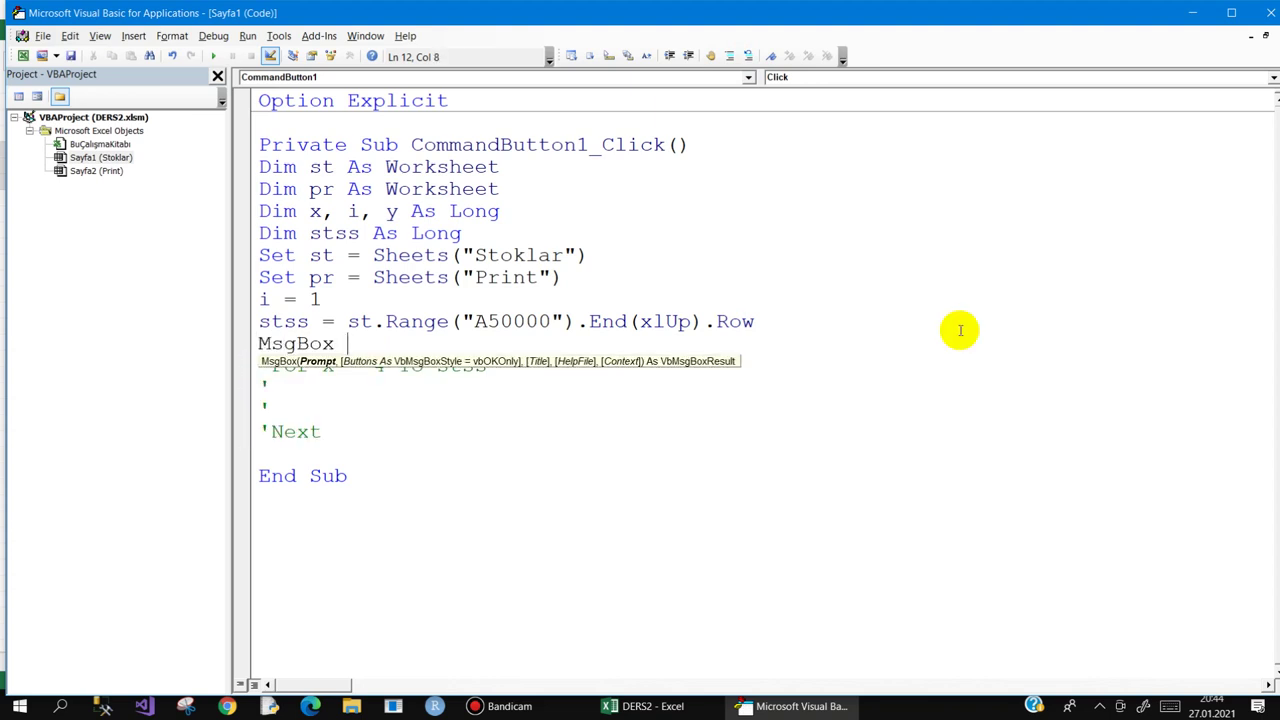
{"action": "type", "text": "stss"}
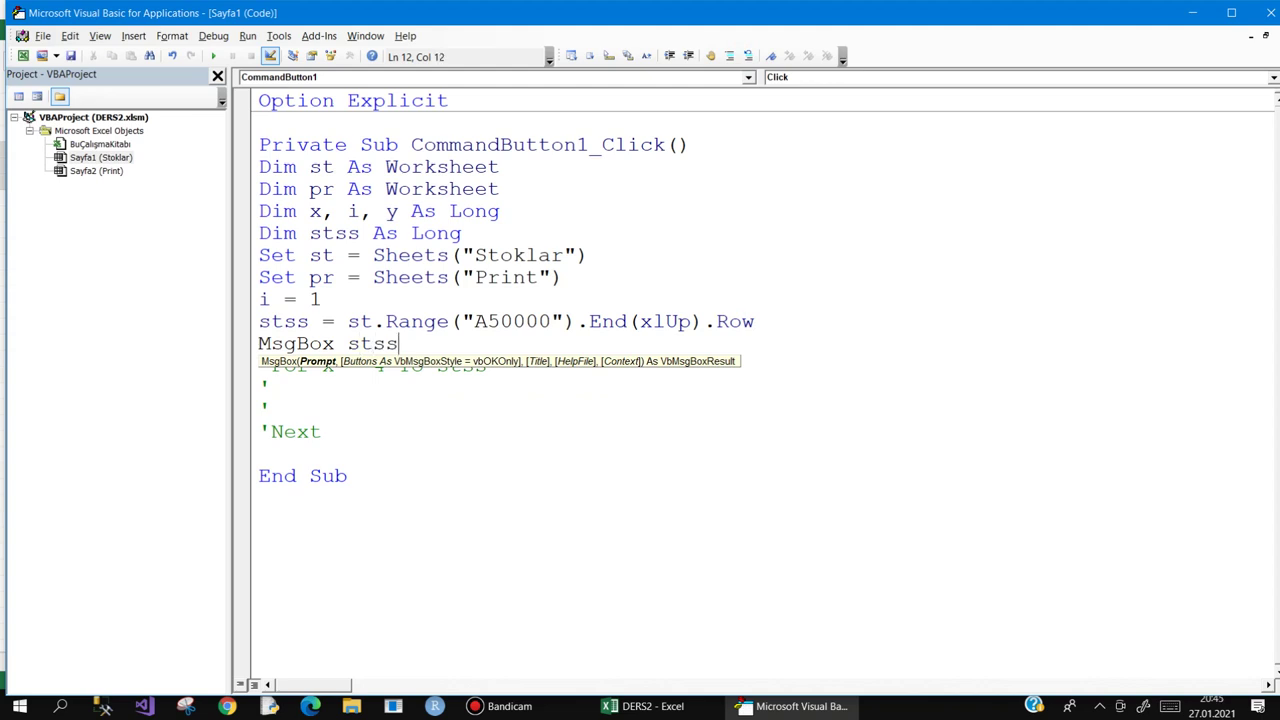
{"action": "key", "text": "Down"}
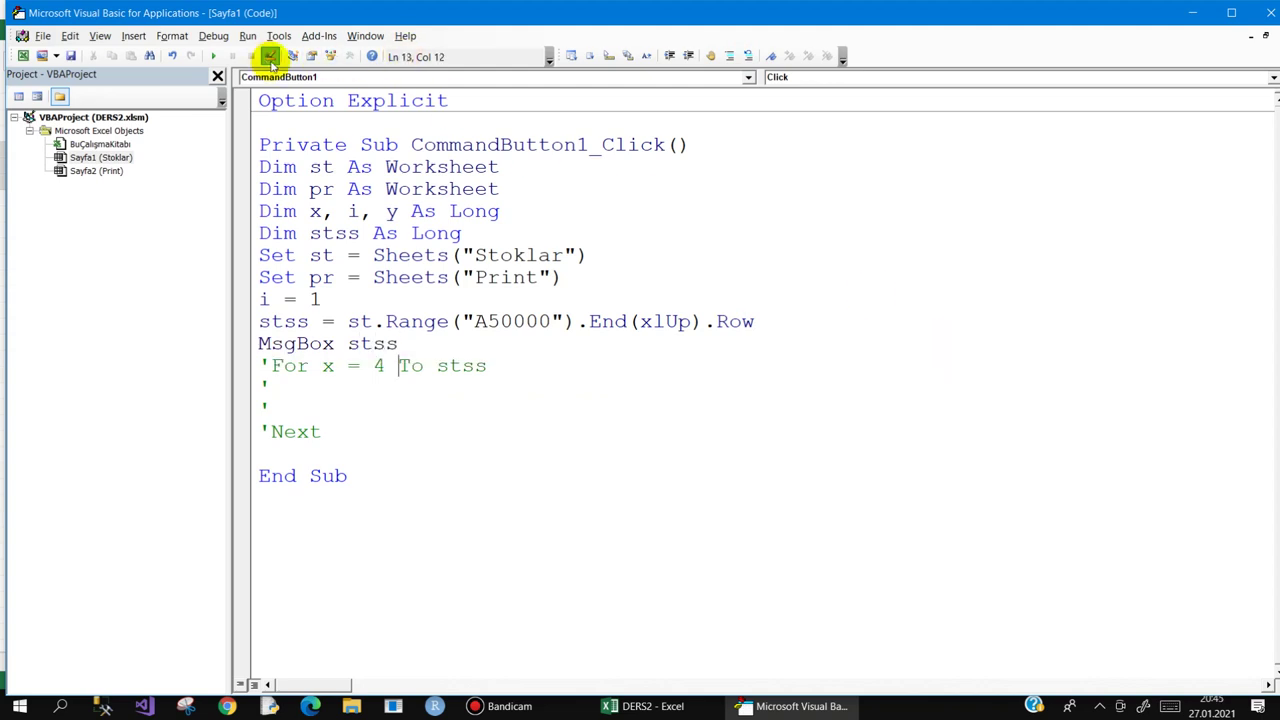
Step: Run the macro, confirm the message box reports 6 as stss, and dismiss it
{"action": "left_click", "coordinate": [218, 56]}
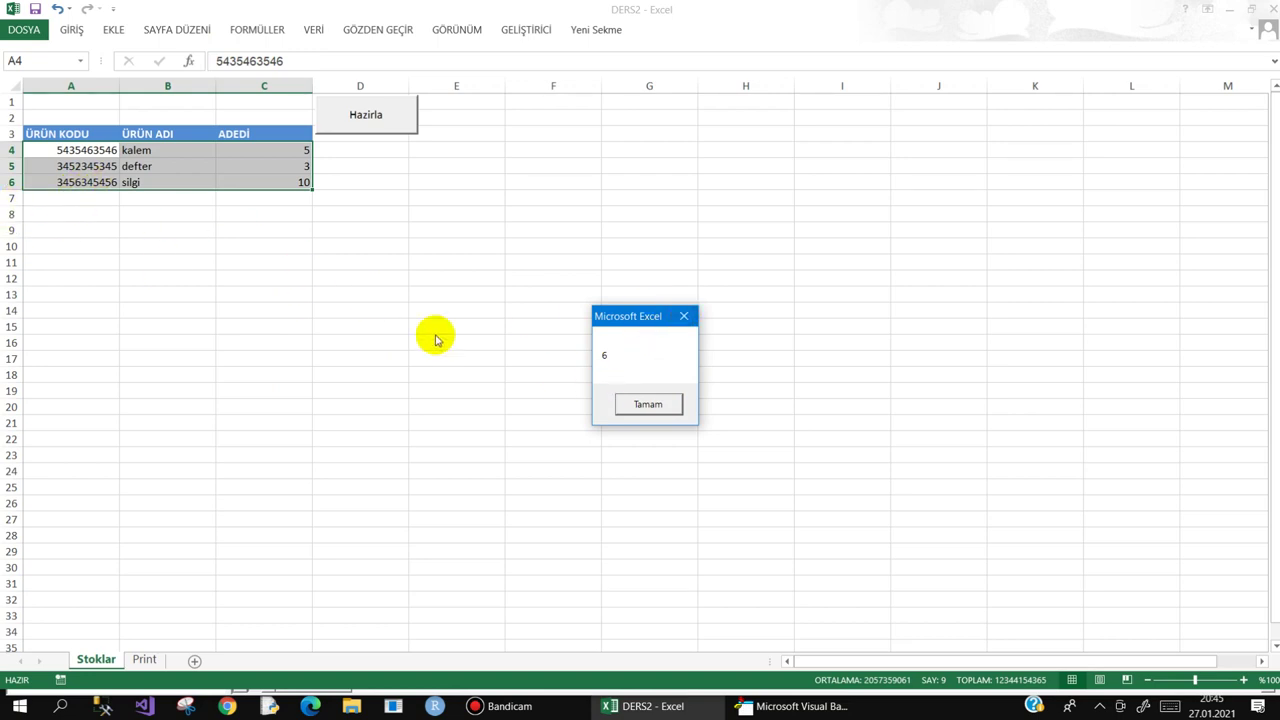
{"action": "left_click", "coordinate": [683, 316]}
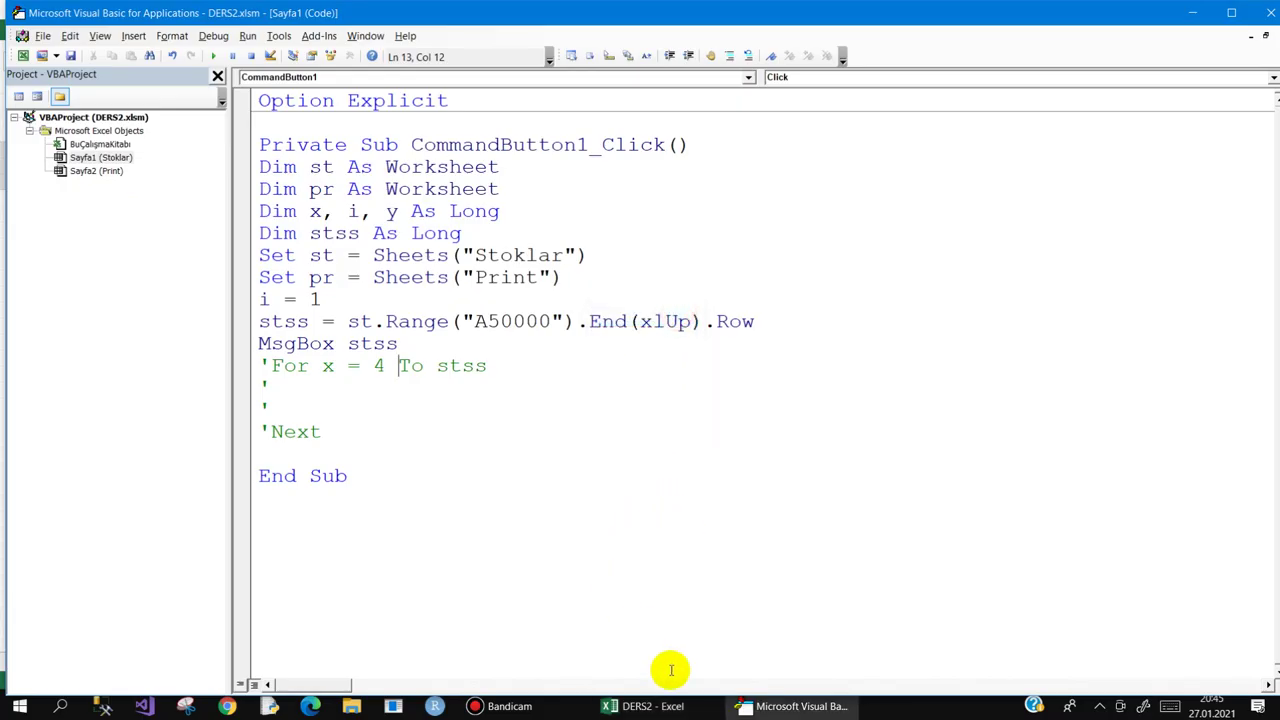
{"action": "left_click", "coordinate": [769, 706]}
{"action": "left_click", "coordinate": [210, 245]}
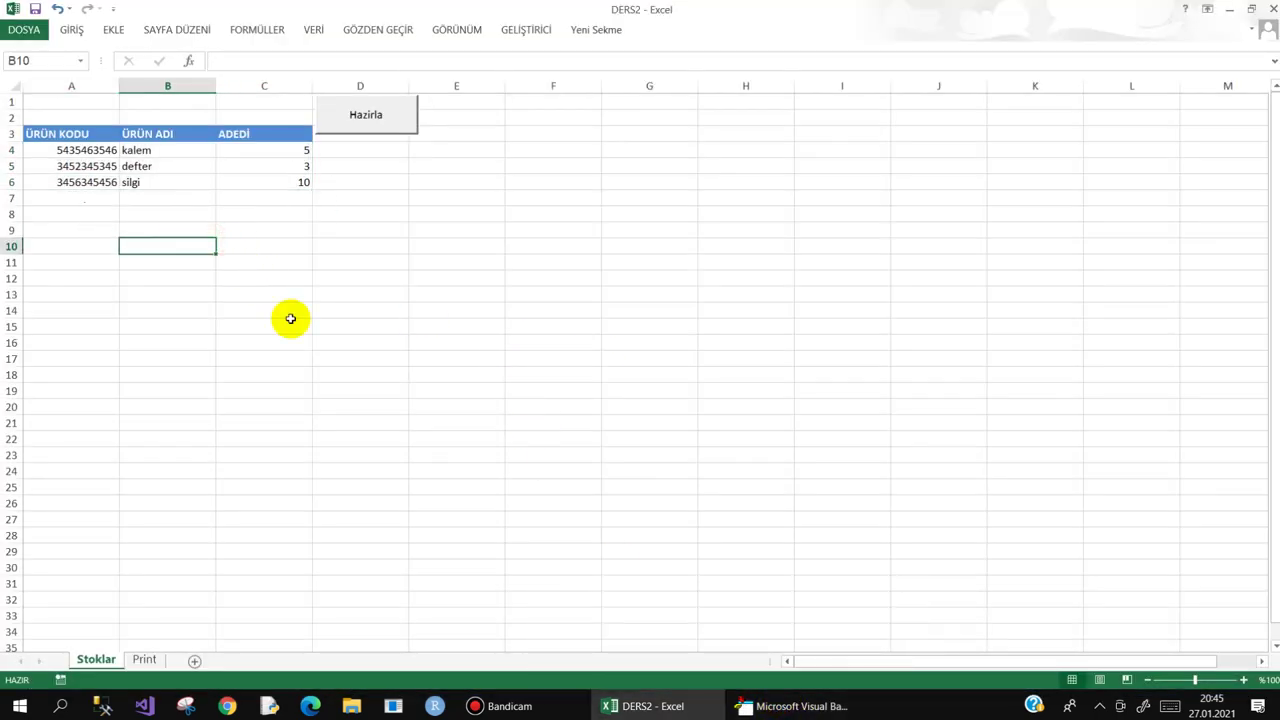
{"action": "left_click", "coordinate": [769, 706]}
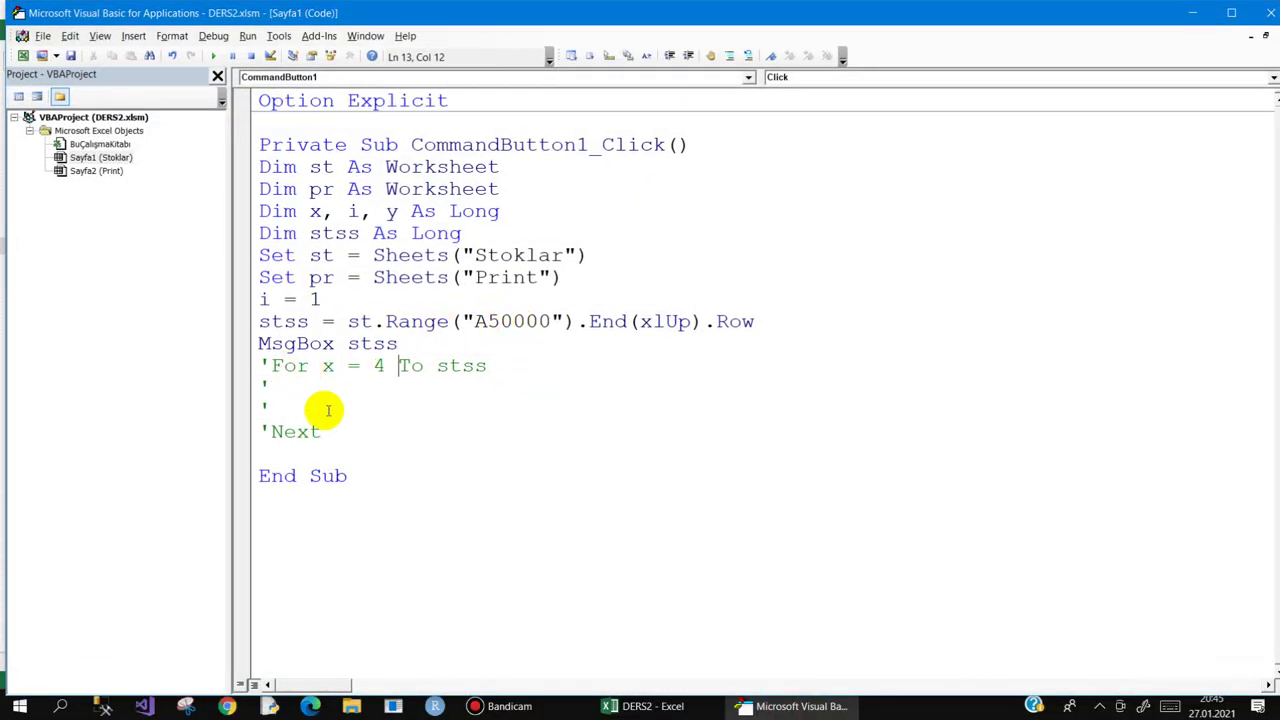
Step: Uncomment the For…Next loop and start a y assignment line inside it
{"action": "left_click_drag", "start_coordinate": [322, 432], "coordinate": [258, 366]}
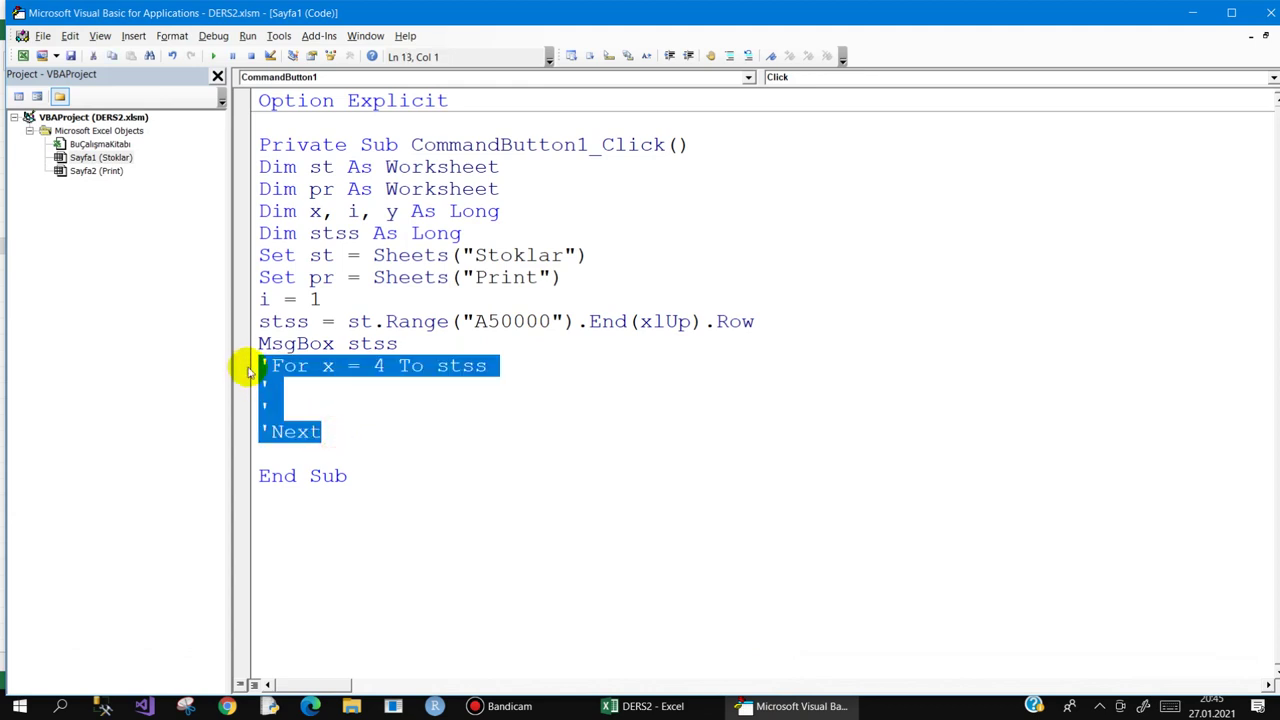
{"action": "left_click", "coordinate": [750, 55]}
{"action": "left_click", "coordinate": [283, 387]}
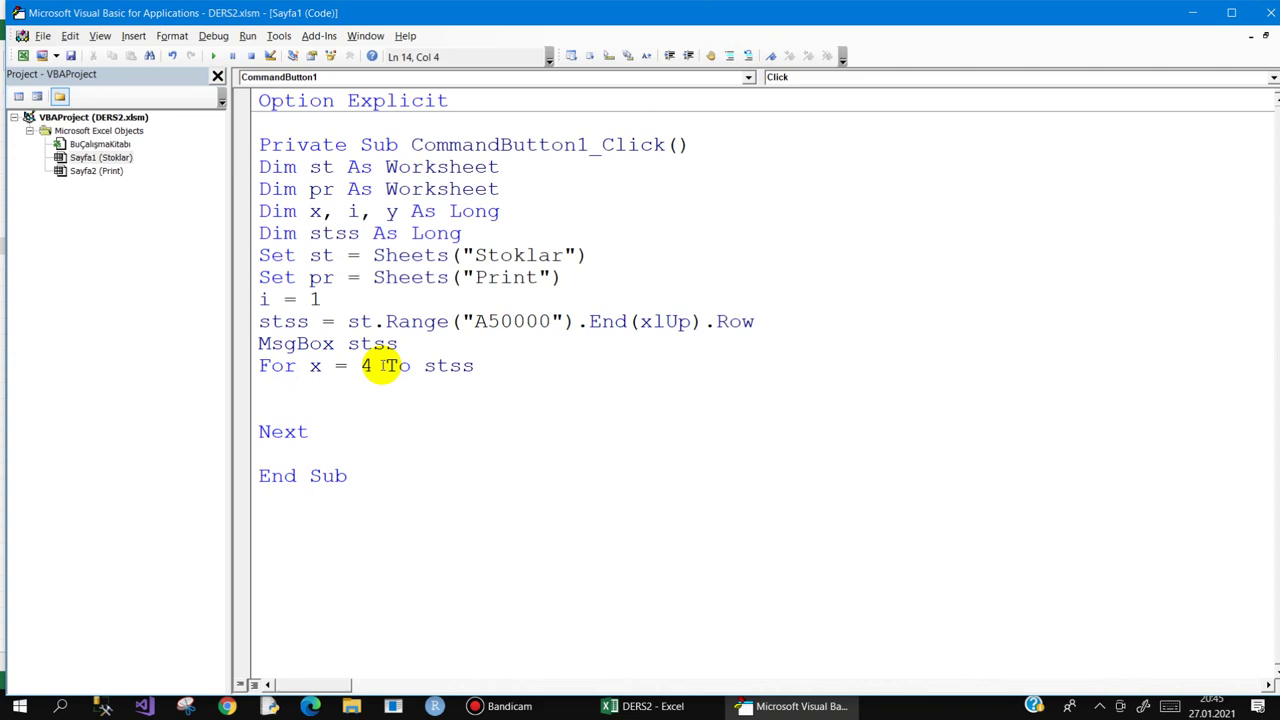
{"action": "key", "text": "Return"}
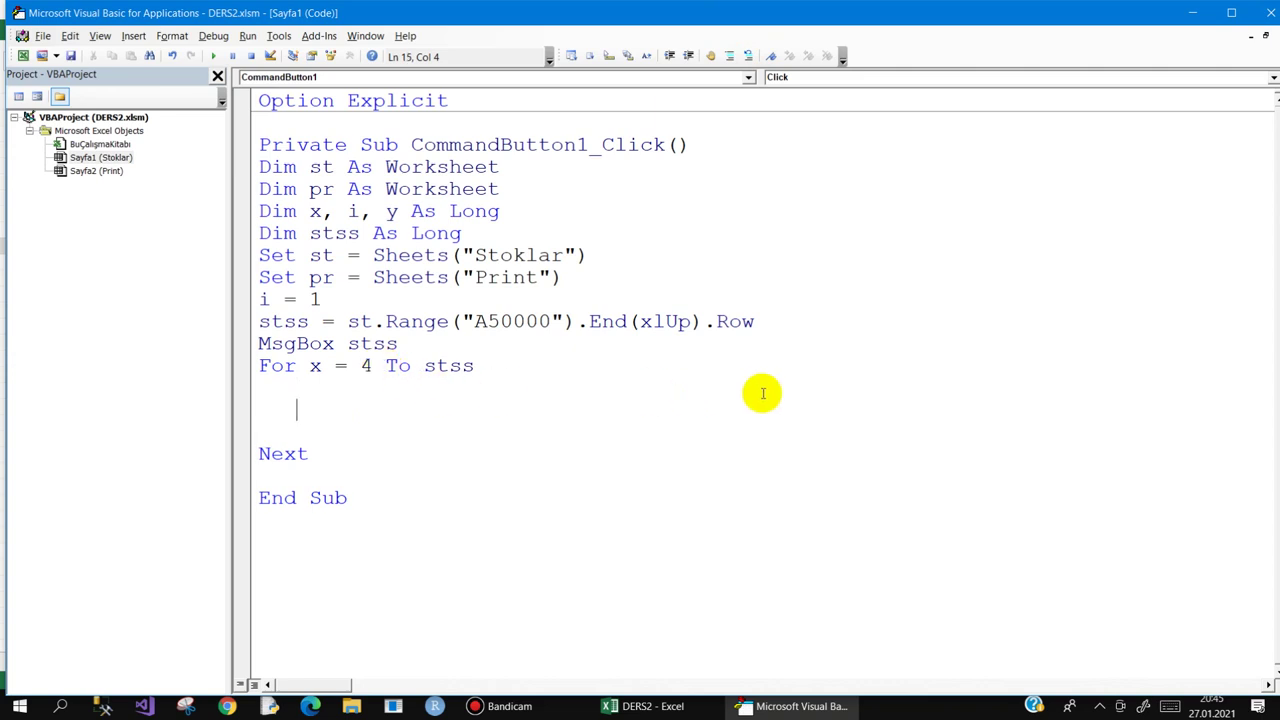
{"action": "type", "text": "y="}
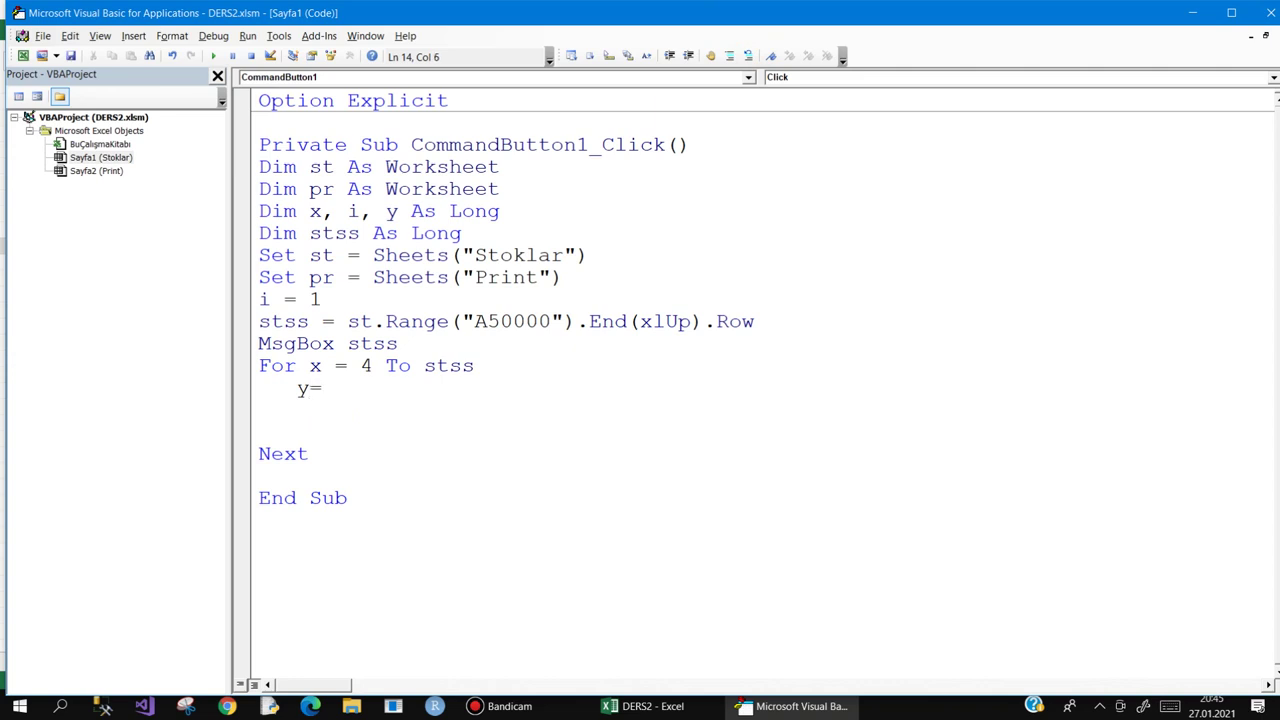
Step: Dismiss the compile error, continue the y line with .Range(", then view Stoklar's quantity C4
{"action": "left_click", "coordinate": [385, 210]}
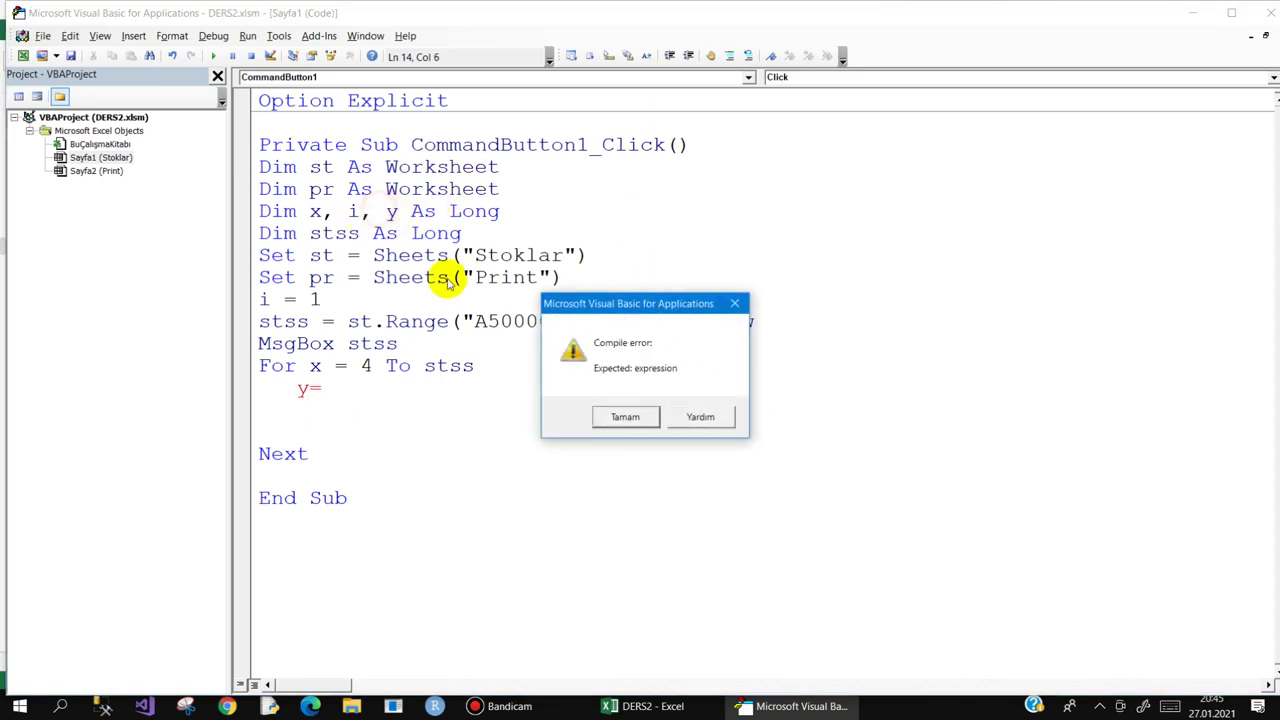
{"action": "left_click", "coordinate": [605, 415]}
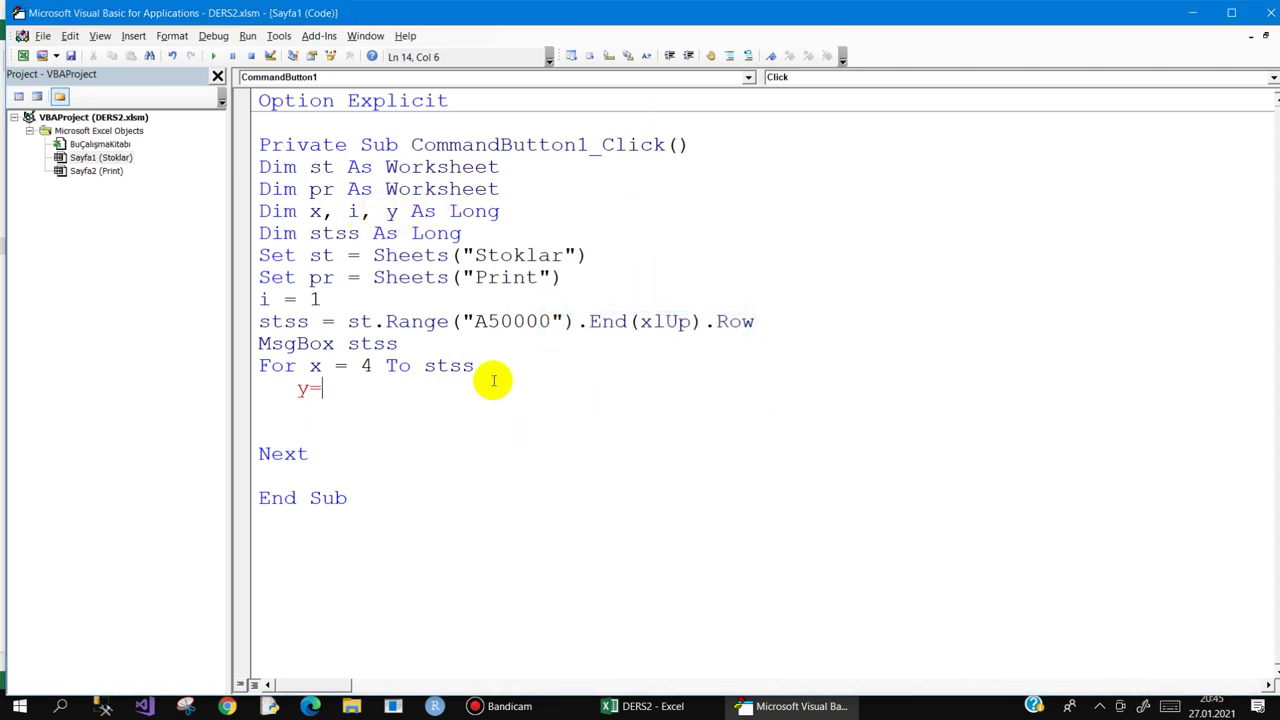
{"action": "type", "text": "pr"}
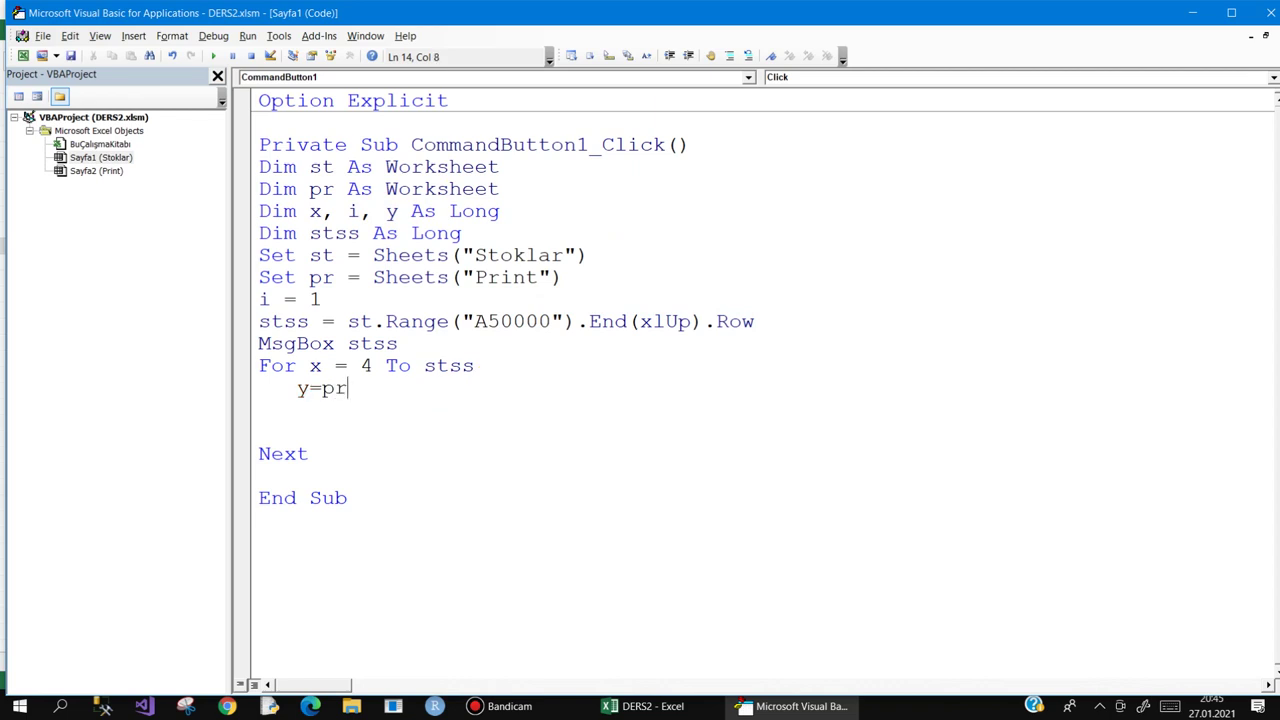
{"action": "type", "text": "."}
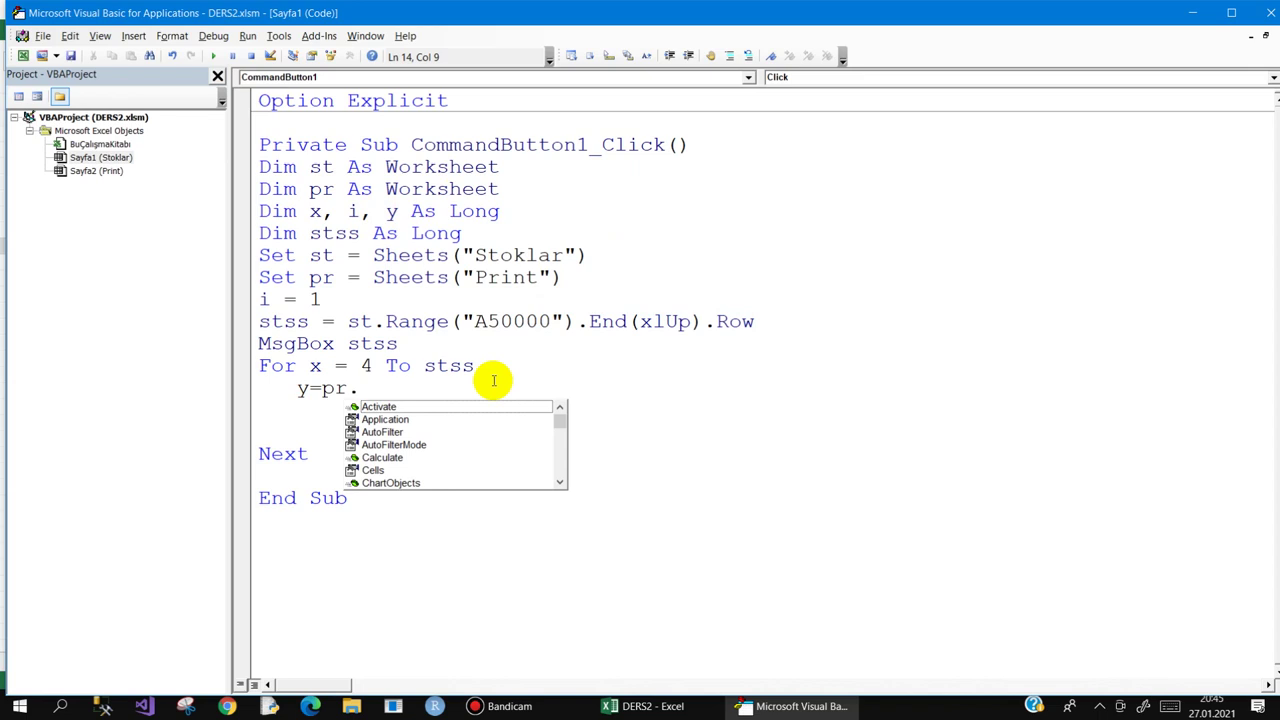
{"action": "key", "text": "BackSpace"}
{"action": "key", "text": "BackSpace"}
{"action": "key", "text": "BackSpace"}
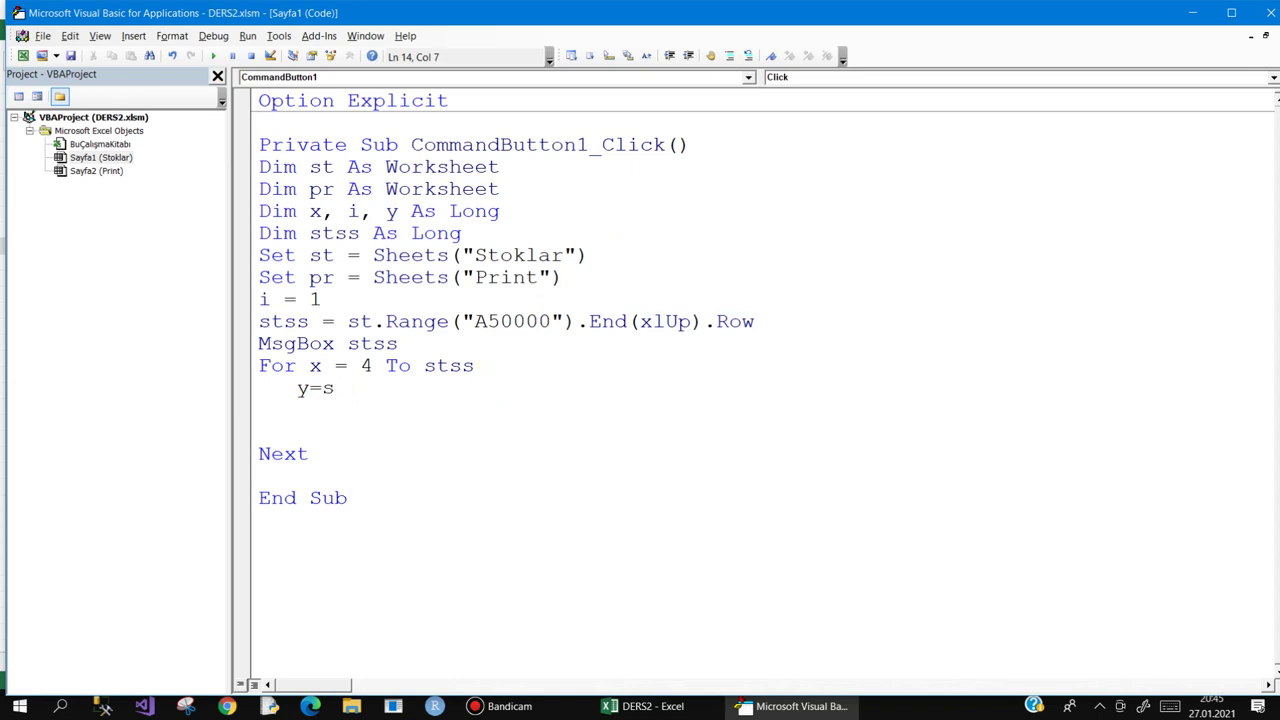
{"action": "type", "text": ".ra"}
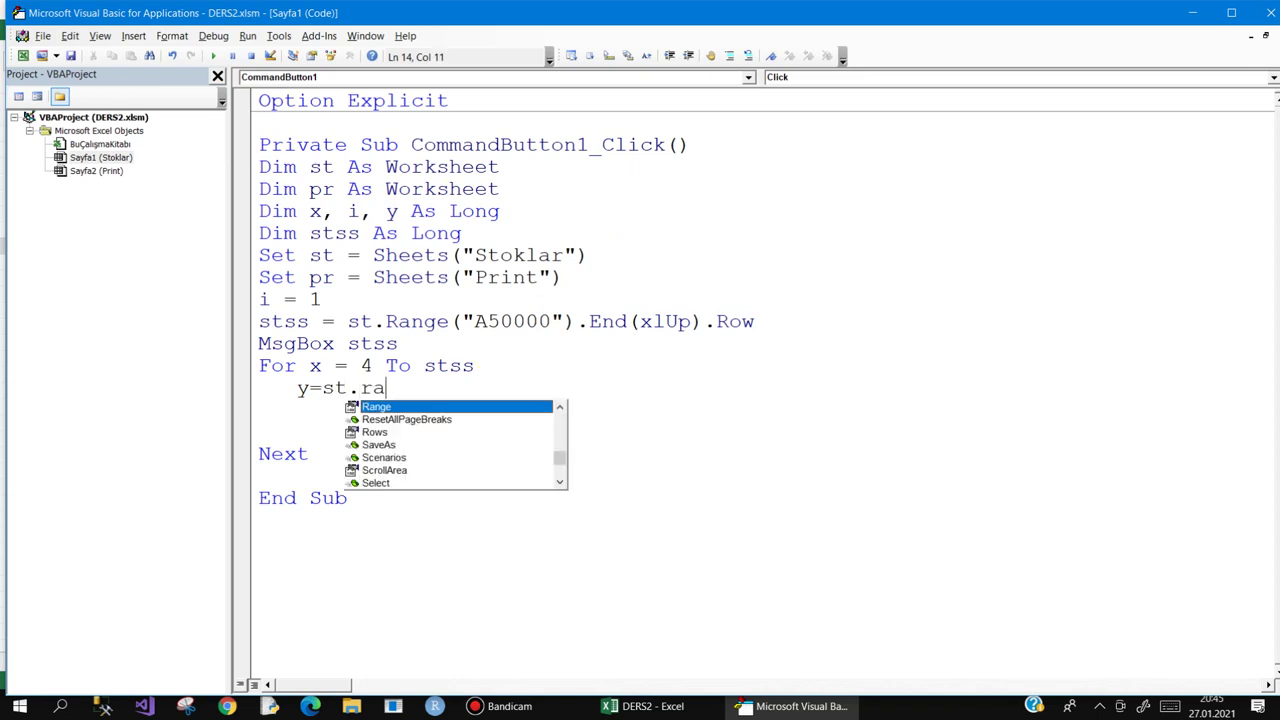
{"action": "type", "text": "(\""}
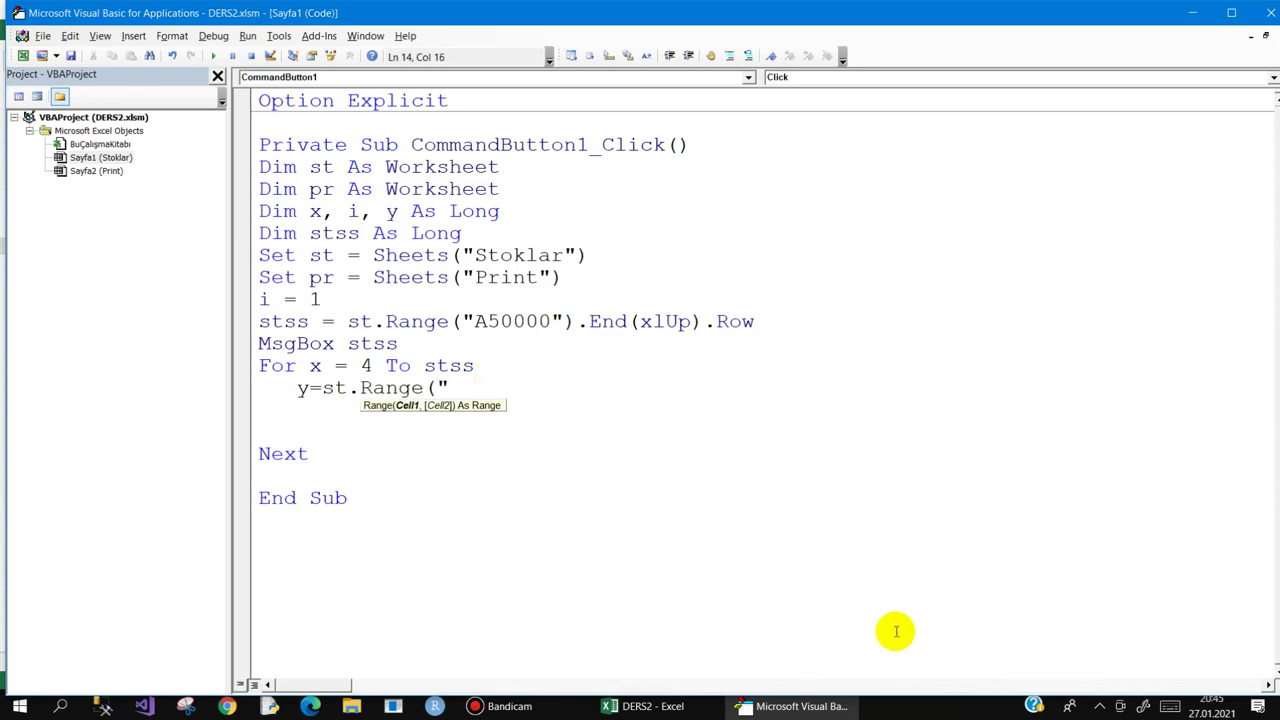
{"action": "left_click", "coordinate": [670, 706]}
{"action": "left_click", "coordinate": [288, 150]}
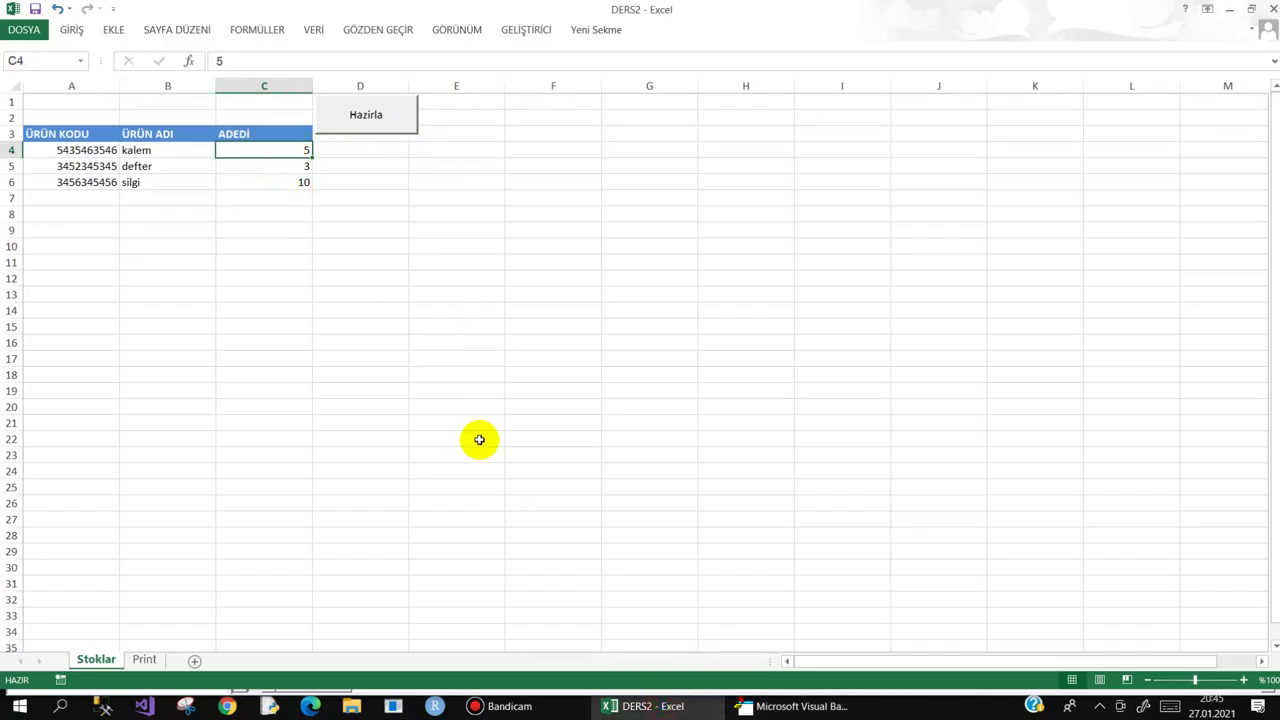
Step: Complete the quantity line as y = st.Range("C" & x).Value
{"action": "left_click", "coordinate": [788, 710]}
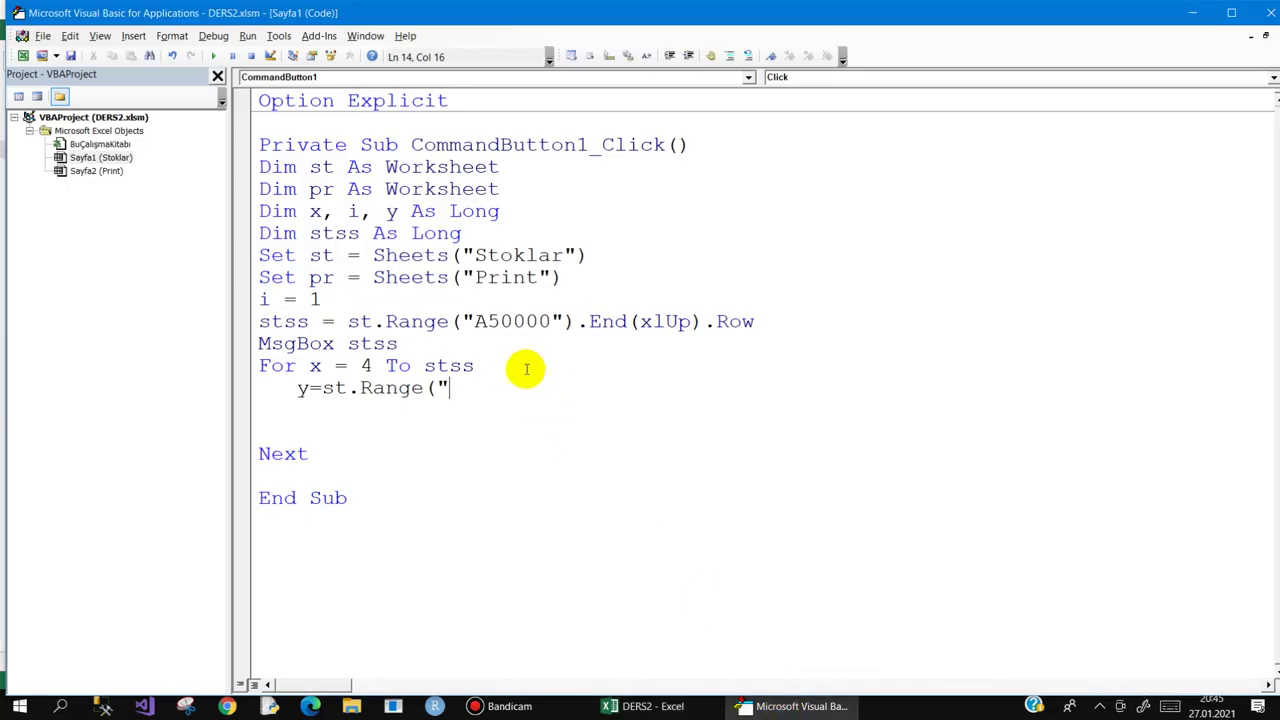
{"action": "type", "text": "A"}
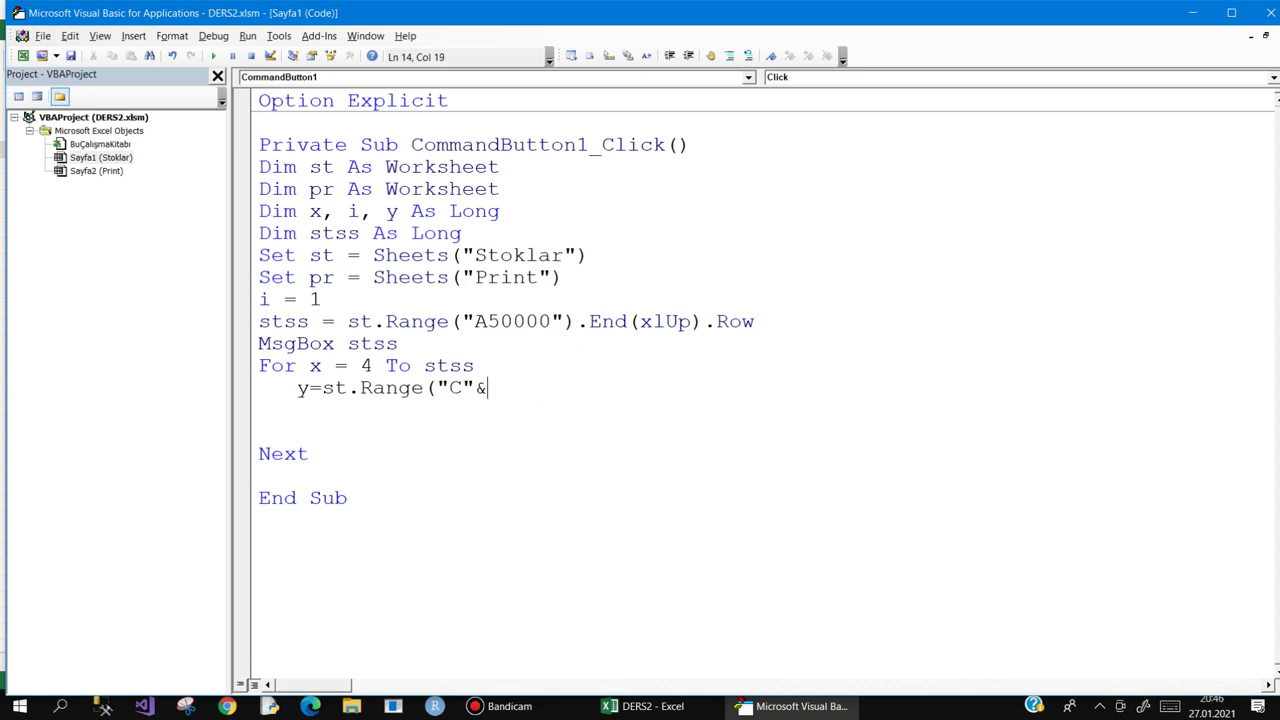
{"action": "type", "text": "x).v"}
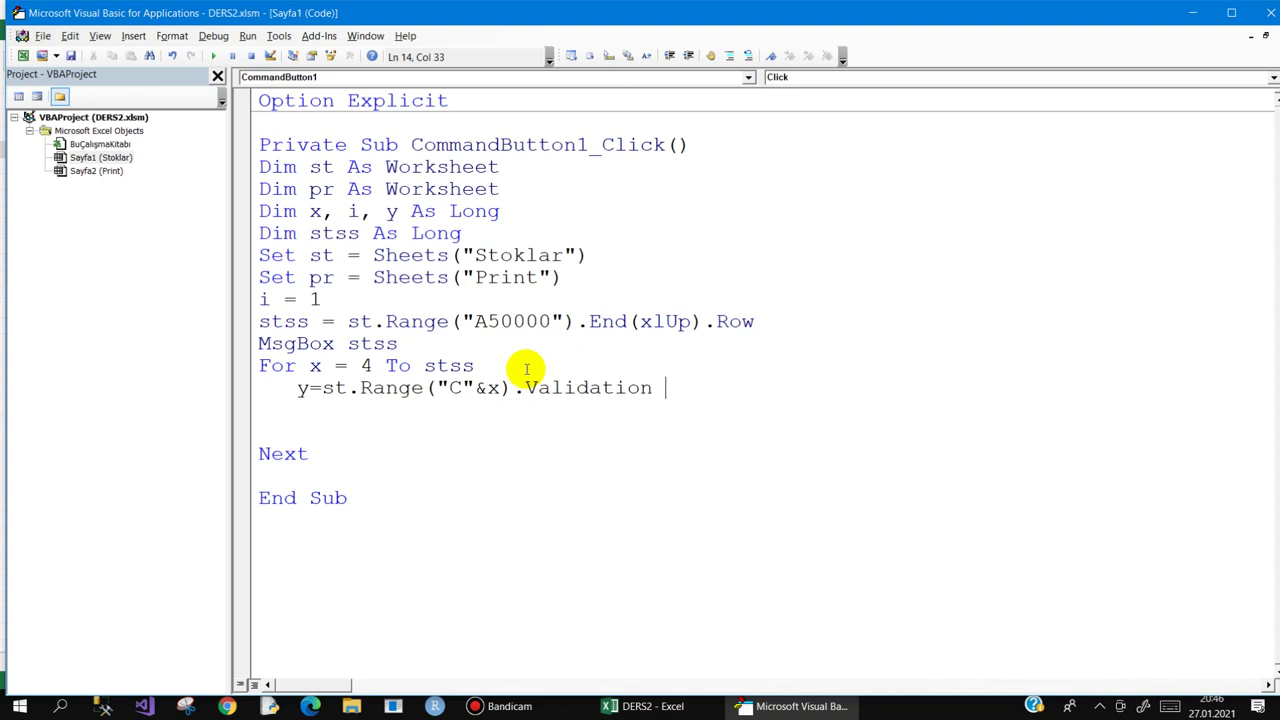
{"action": "key", "text": "Return"}
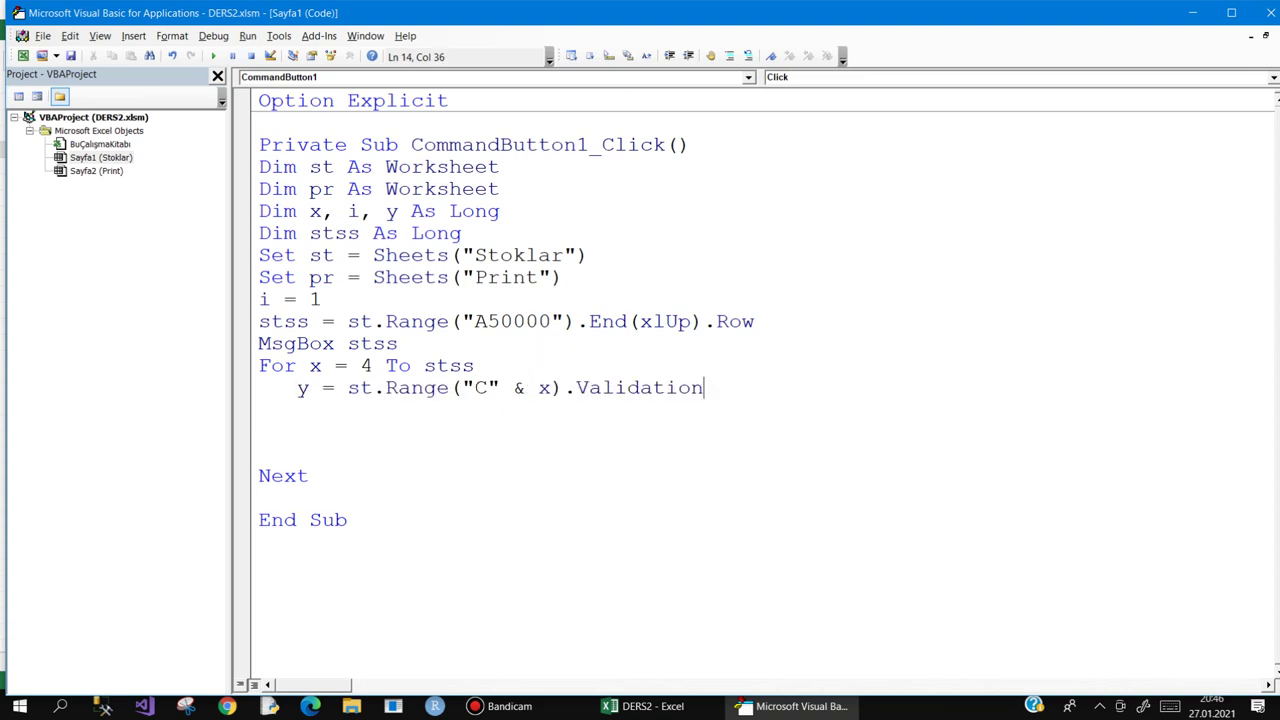
{"action": "key", "text": "ctrl+shift+Left"}
{"action": "type", "text": "value"}
{"action": "key", "text": "Return"}
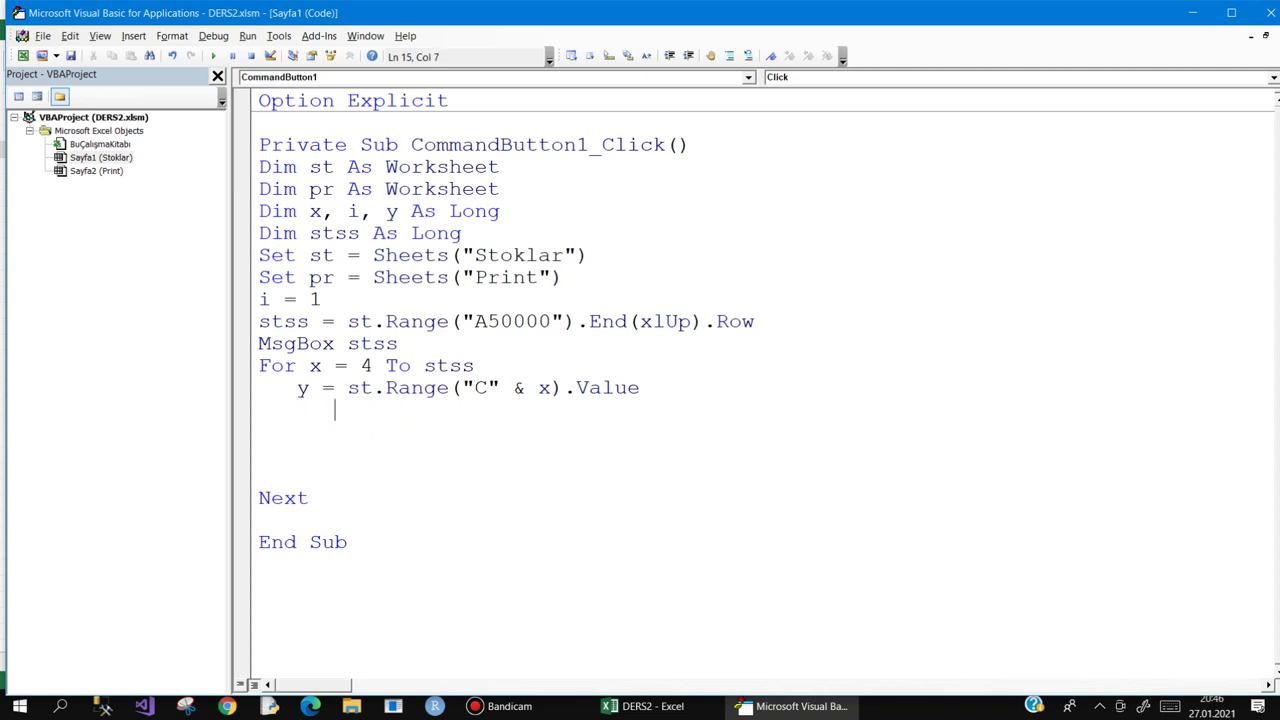
Step: Add z to the Dim x, i, y line and nest an empty For z = 1 To y … Next loop
{"action": "left_click", "coordinate": [506, 188]}
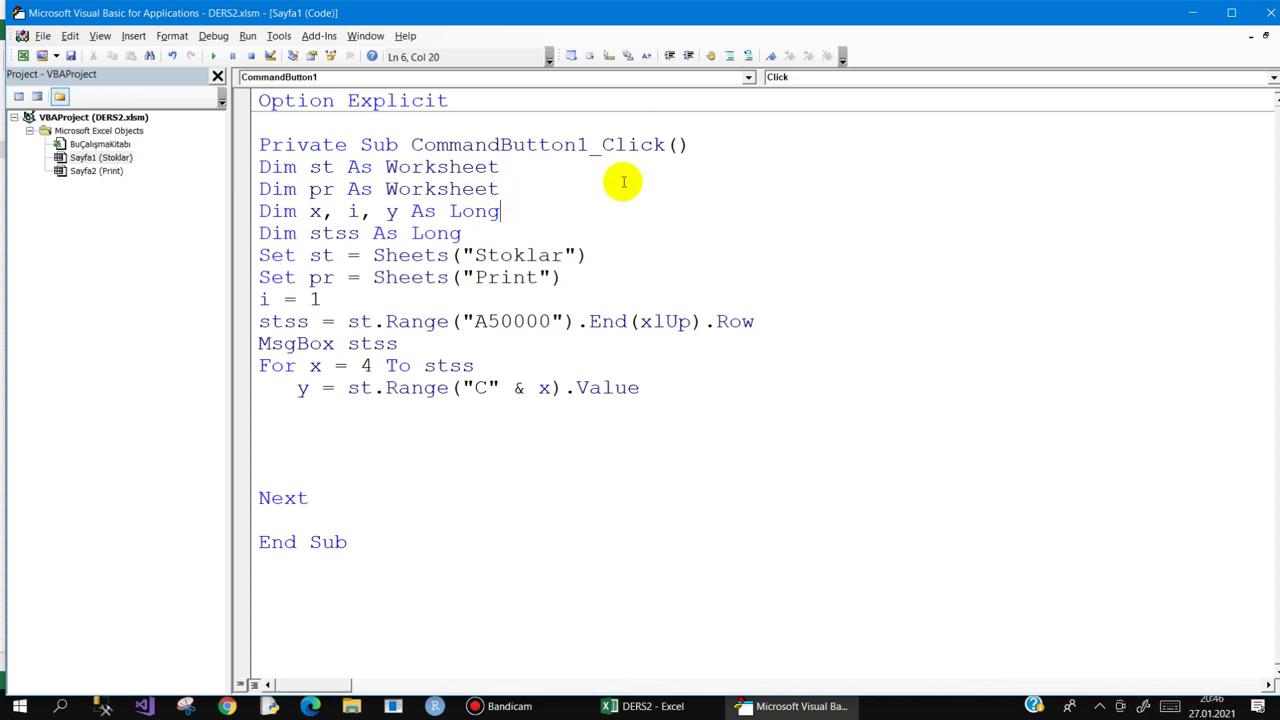
{"action": "type", "text": ","}
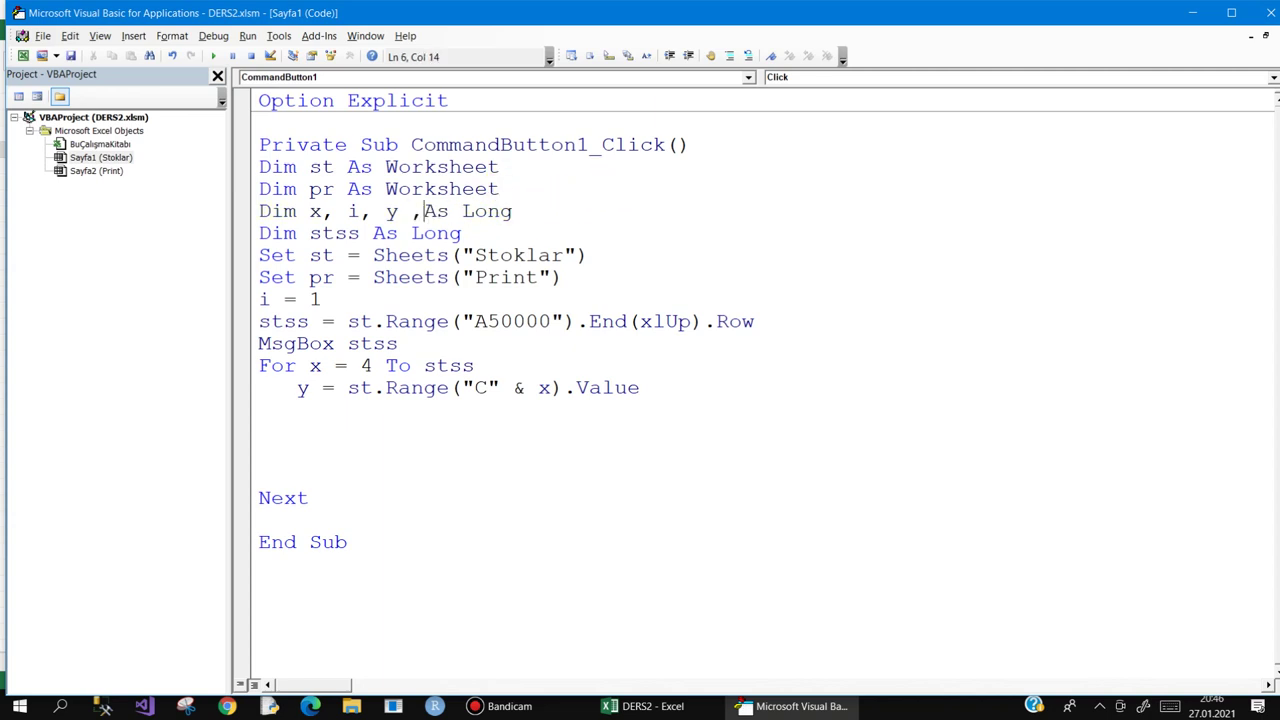
{"action": "type", "text": "z"}
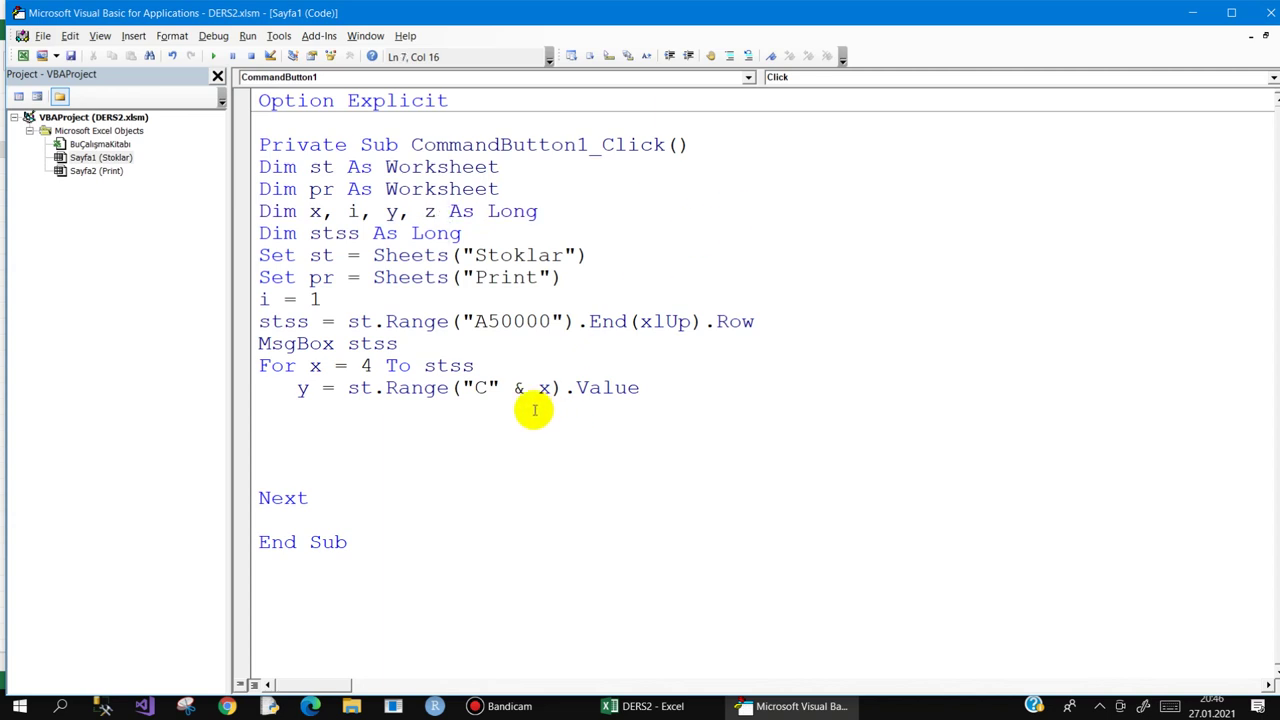
{"action": "left_click", "coordinate": [354, 411]}
{"action": "type", "text": "for z=1 to y"}
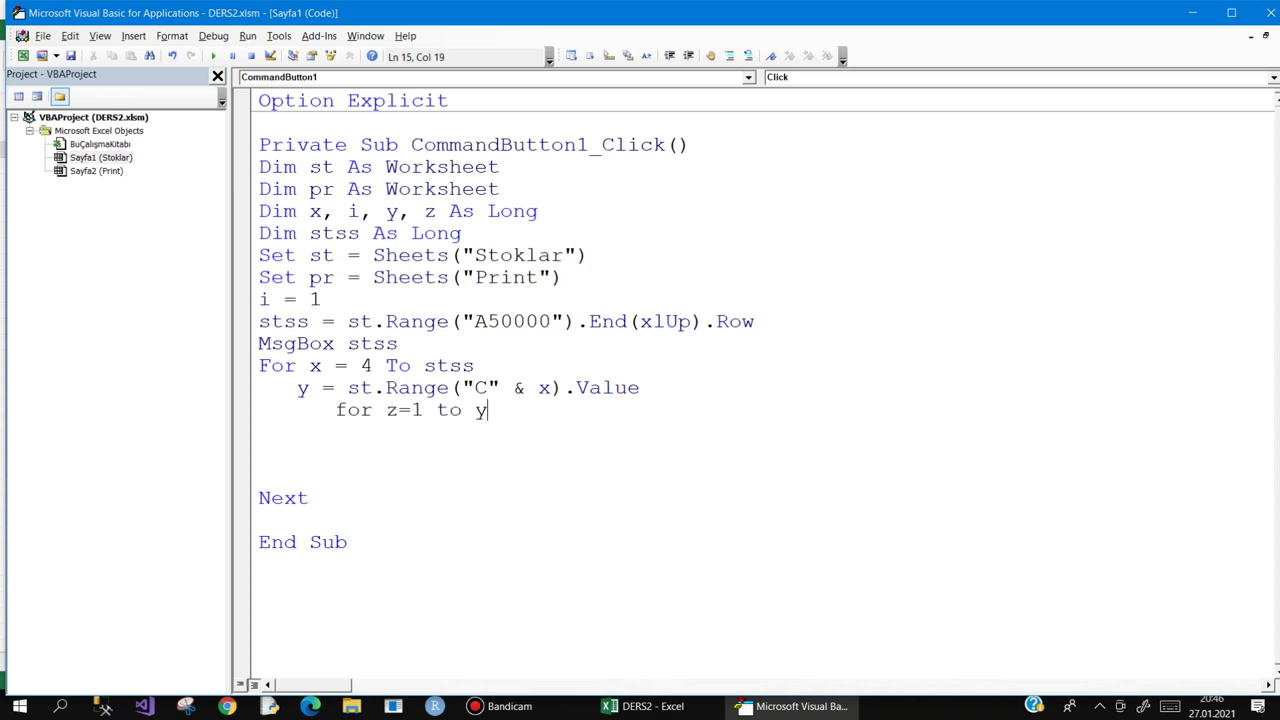
{"action": "key", "text": "Return"}
{"action": "key", "text": "Return"}
{"action": "type", "text": "ne"}
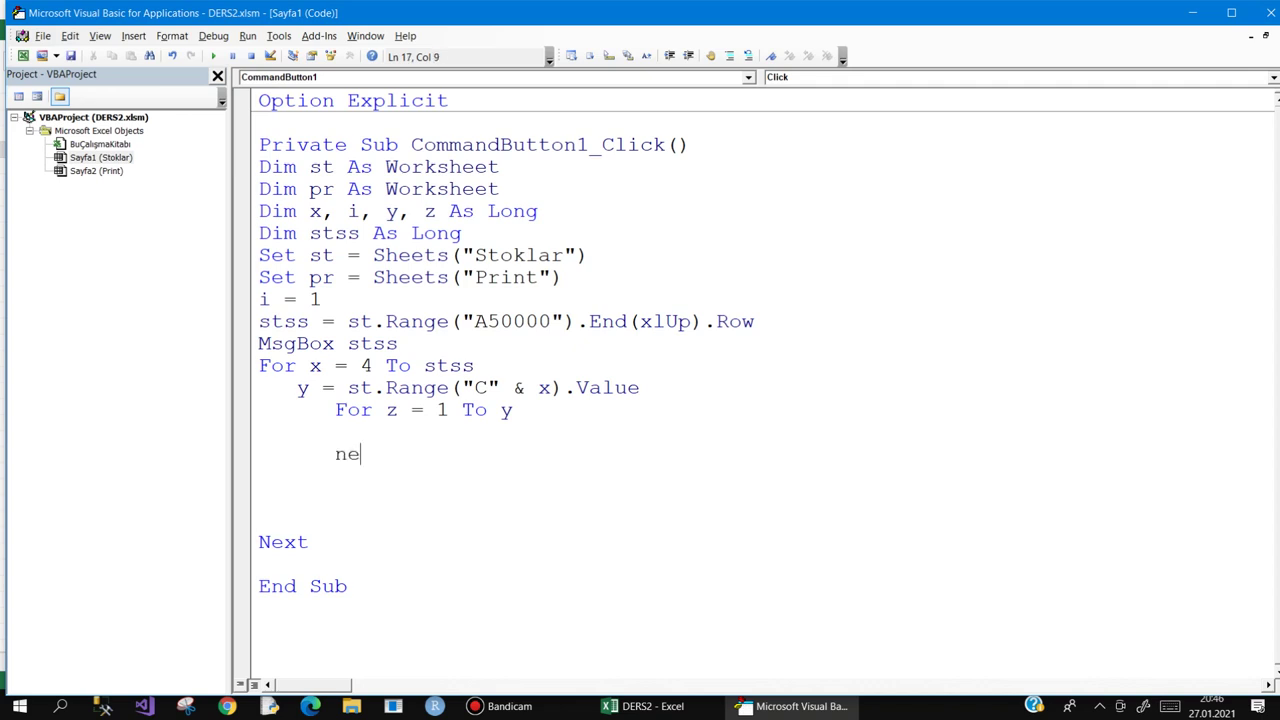
{"action": "type", "text": "xt"}
{"action": "left_click", "coordinate": [336, 432]}
Step: Change the kalem quantity in Stoklar cell C4 from 5 to 15
{"action": "left_click", "coordinate": [643, 706]}
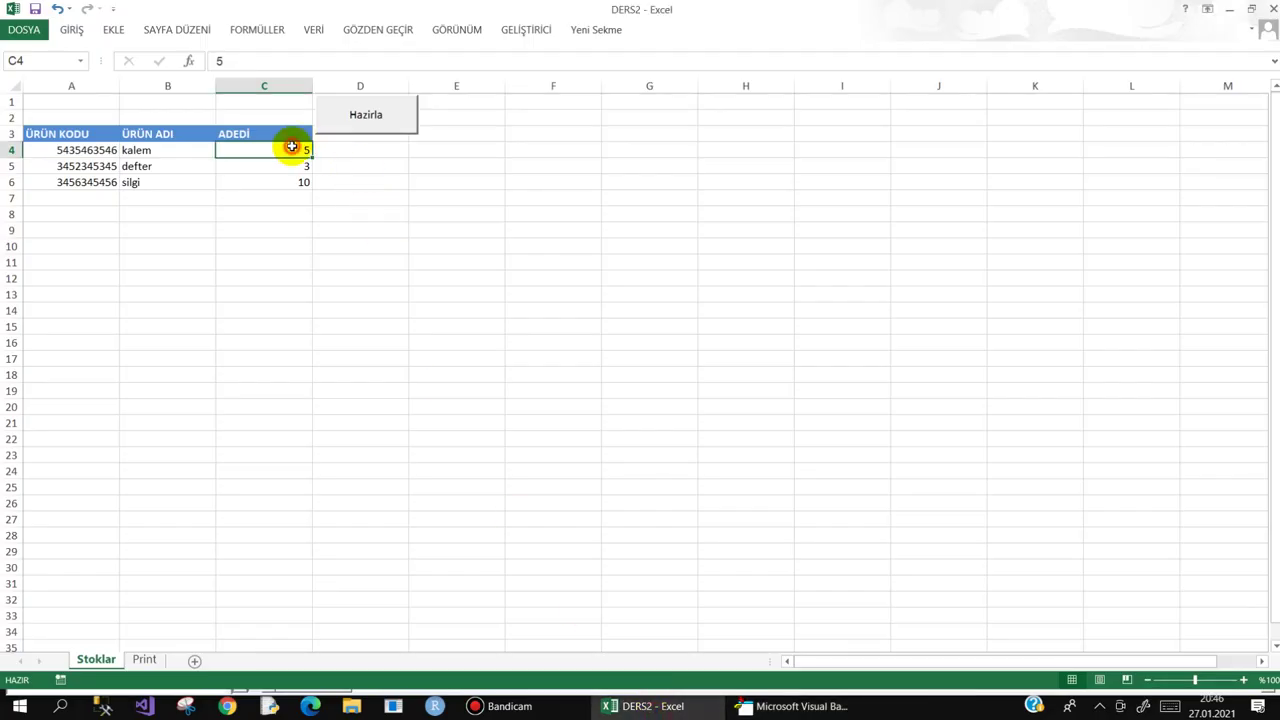
{"action": "left_click", "coordinate": [296, 149]}
{"action": "double_click", "coordinate": [296, 149]}
{"action": "type", "text": "1"}
{"action": "key", "text": "Return"}
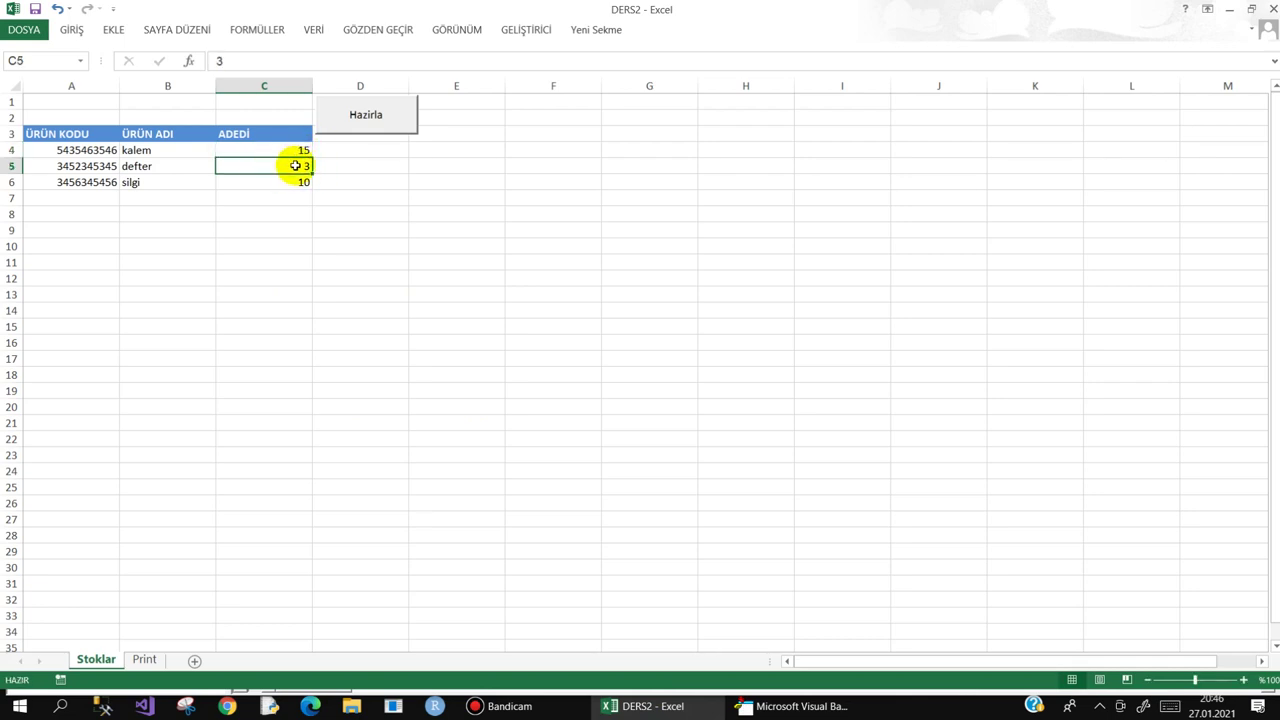
{"action": "left_click", "coordinate": [284, 168]}
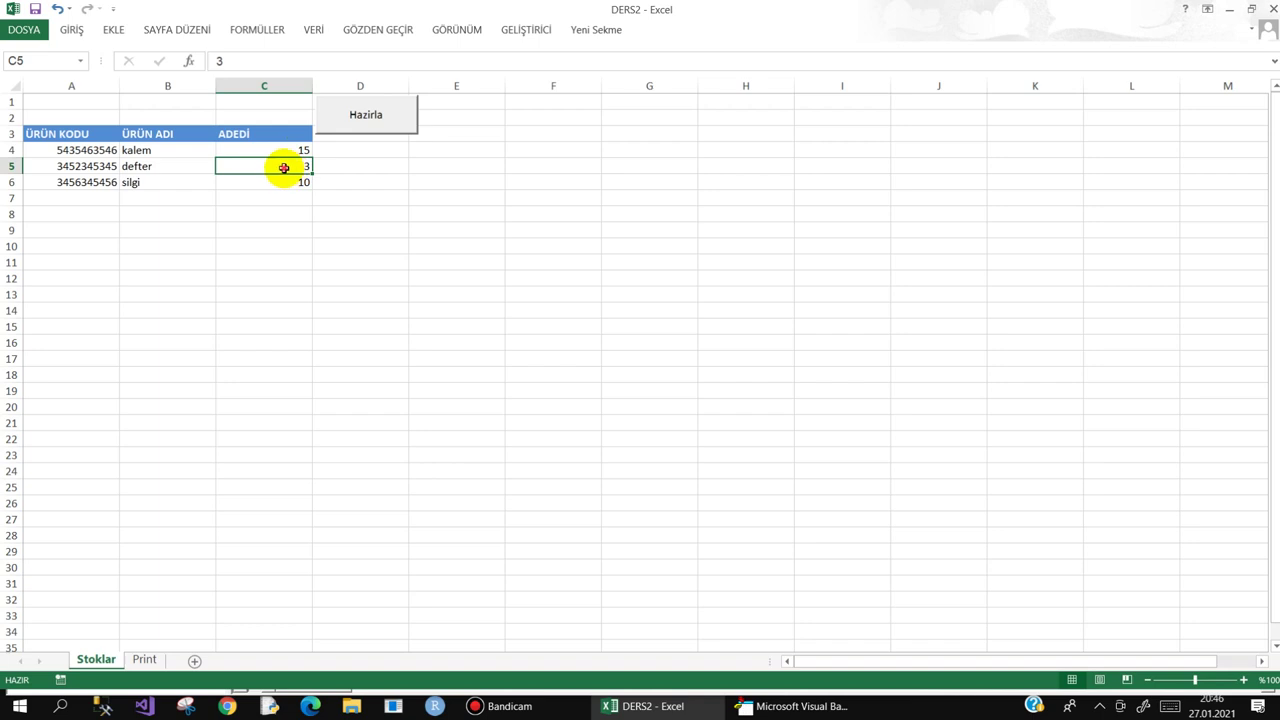
{"action": "left_click", "coordinate": [282, 178]}
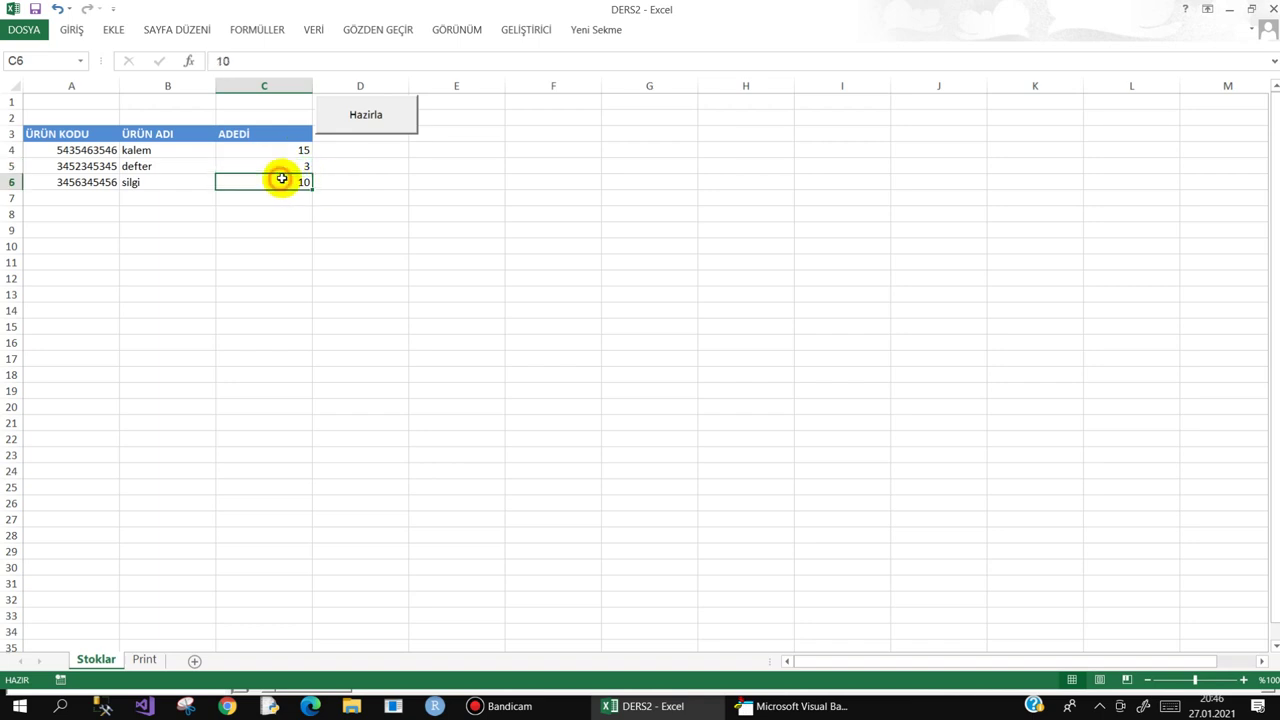
{"action": "left_click", "coordinate": [745, 706]}
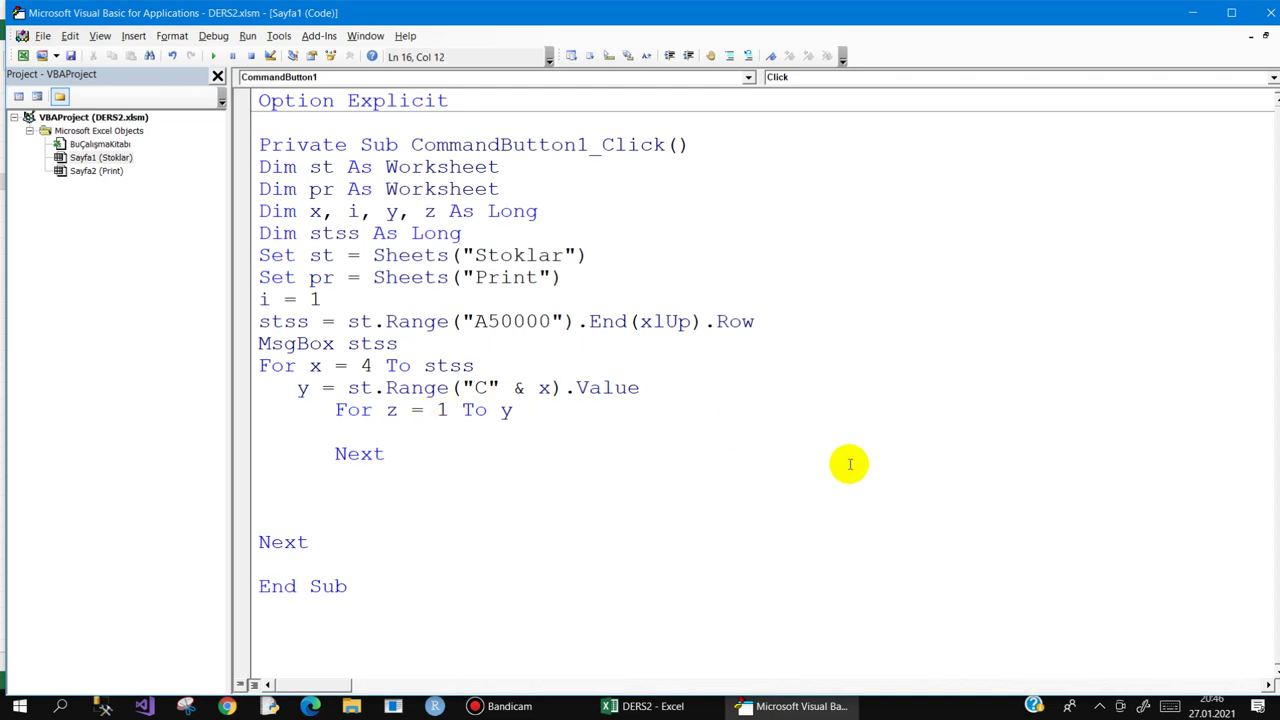
Step: Start a pr.Range("A"&i+1 line inside the inner loop, dismissing the compile error
{"action": "type", "text": "pr."}
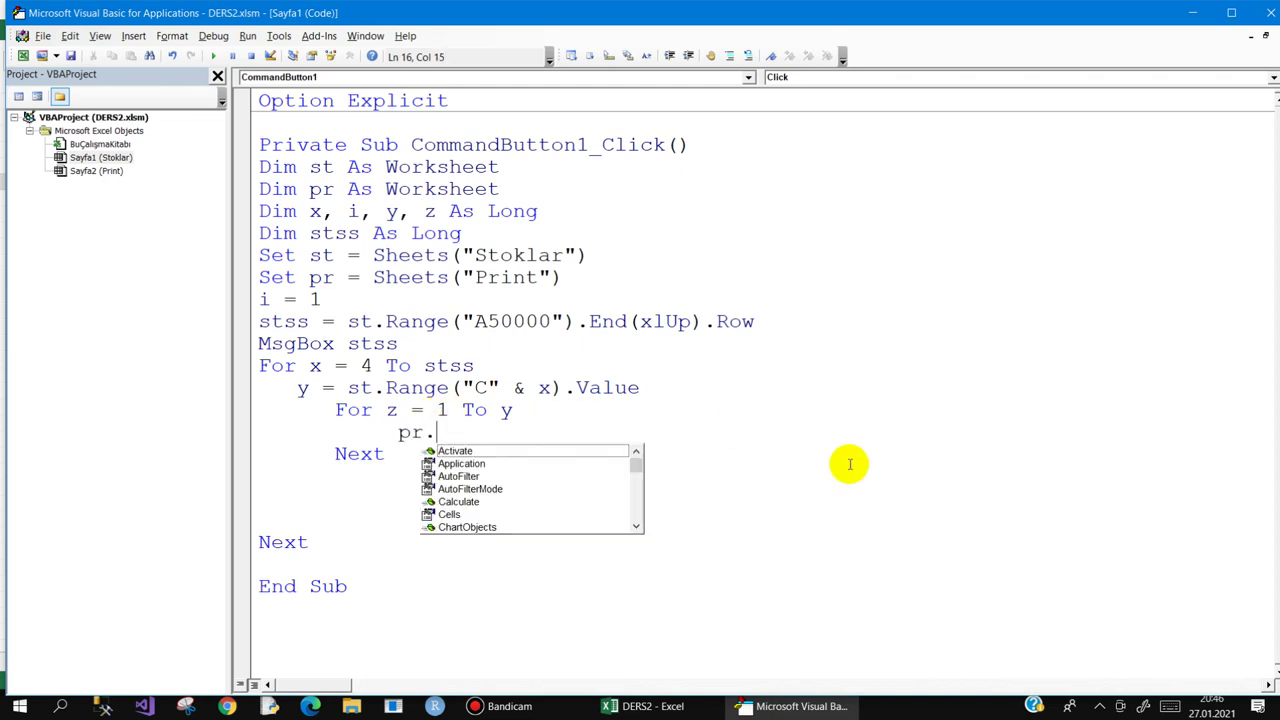
{"action": "type", "text": "r"}
{"action": "type", "text": "("}
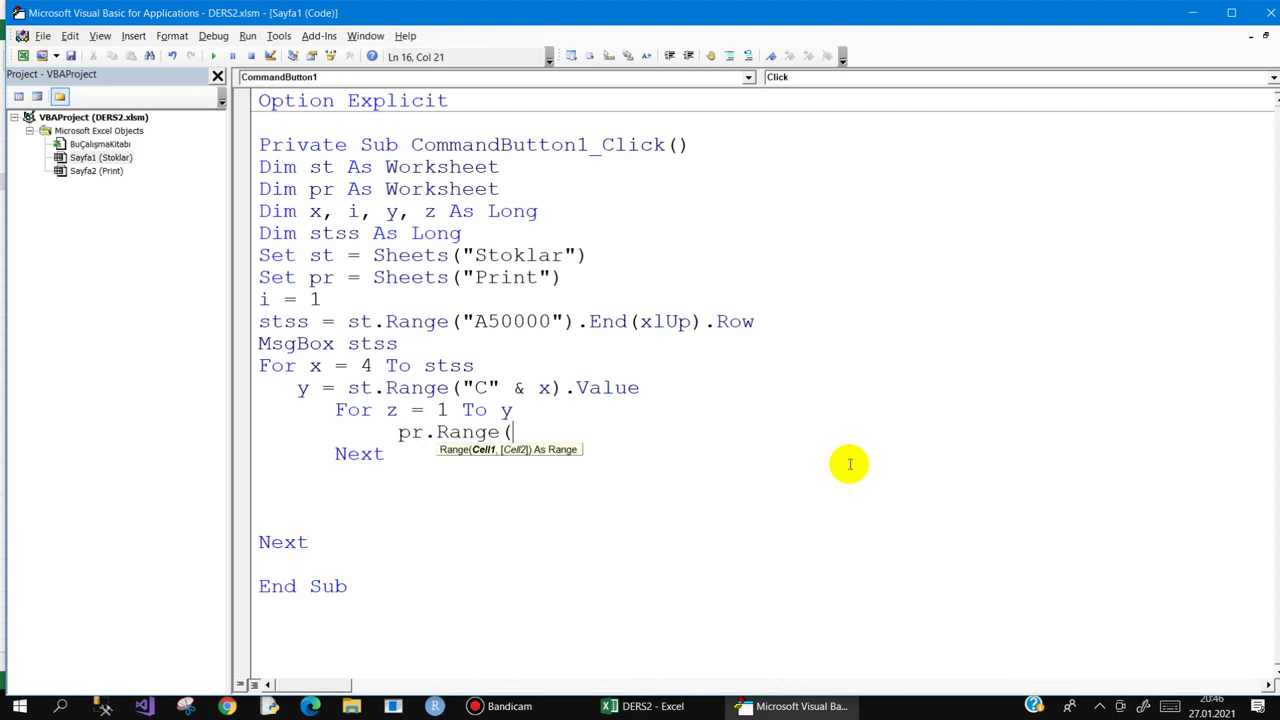
{"action": "type", "text": "\"A\"&i+1"}
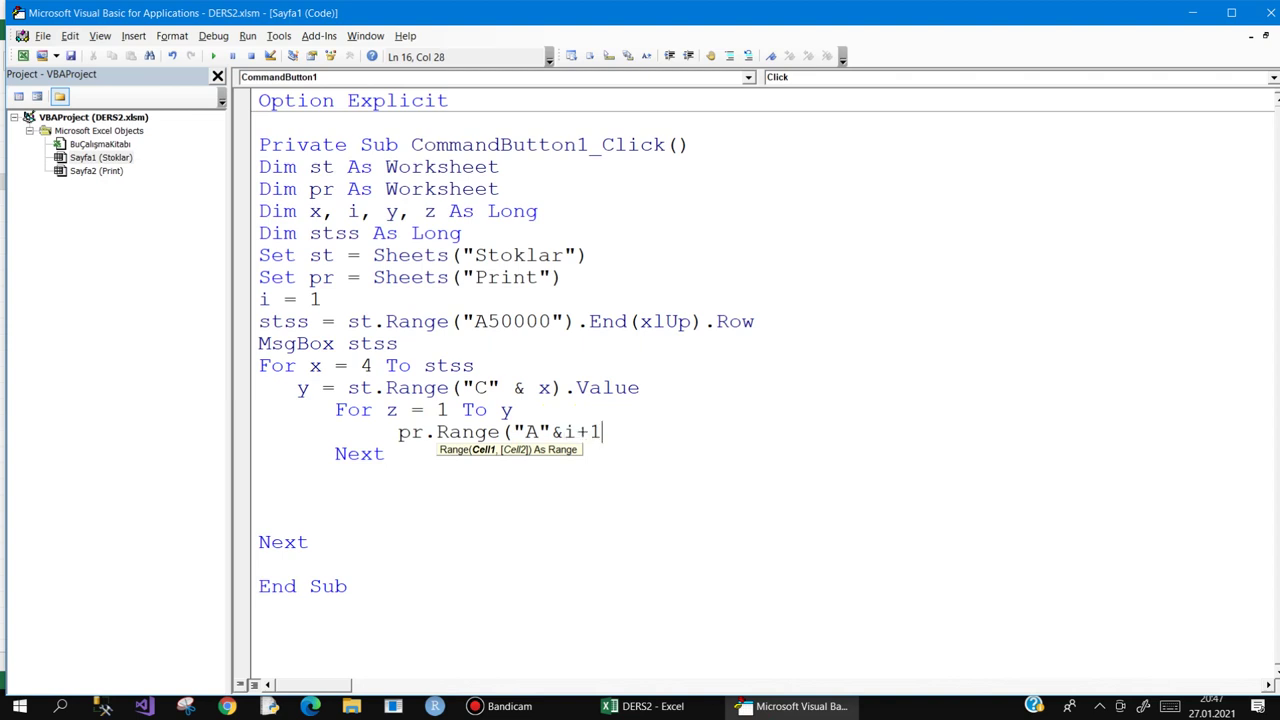
{"action": "left_click", "coordinate": [843, 463]}
{"action": "key", "text": "Return"}
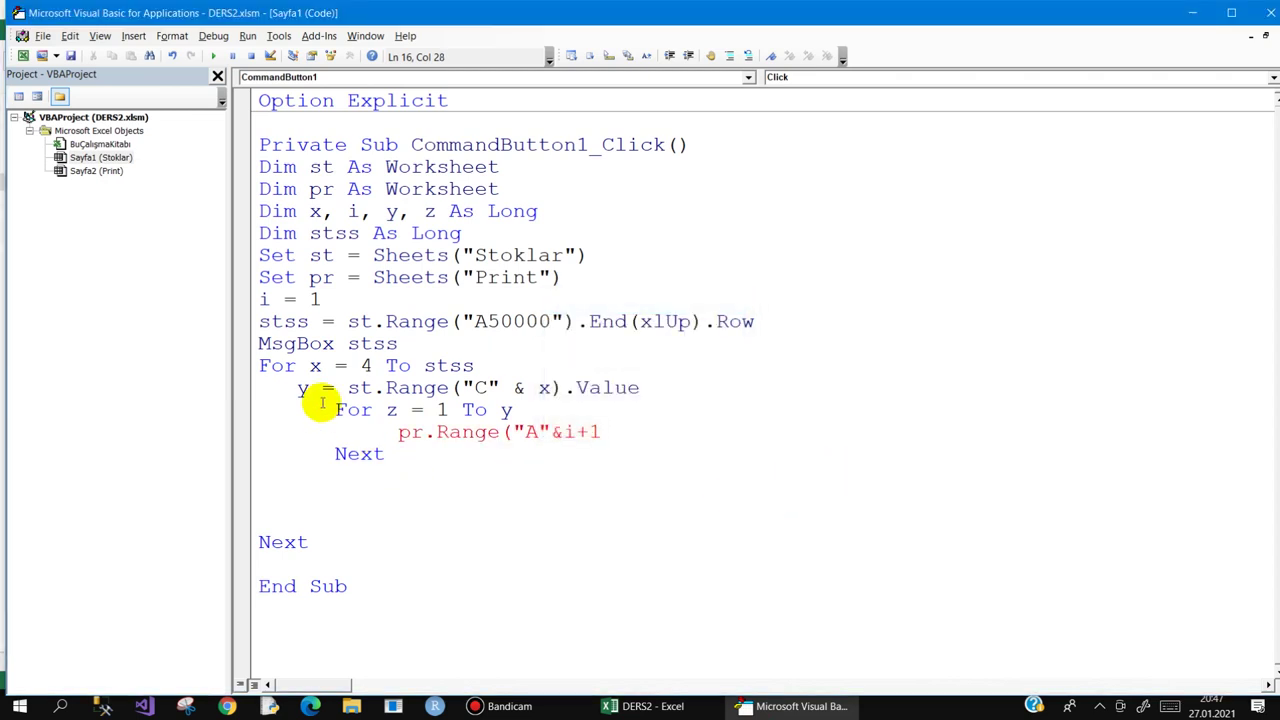
{"action": "left_click_drag", "start_coordinate": [321, 299], "coordinate": [259, 299]}
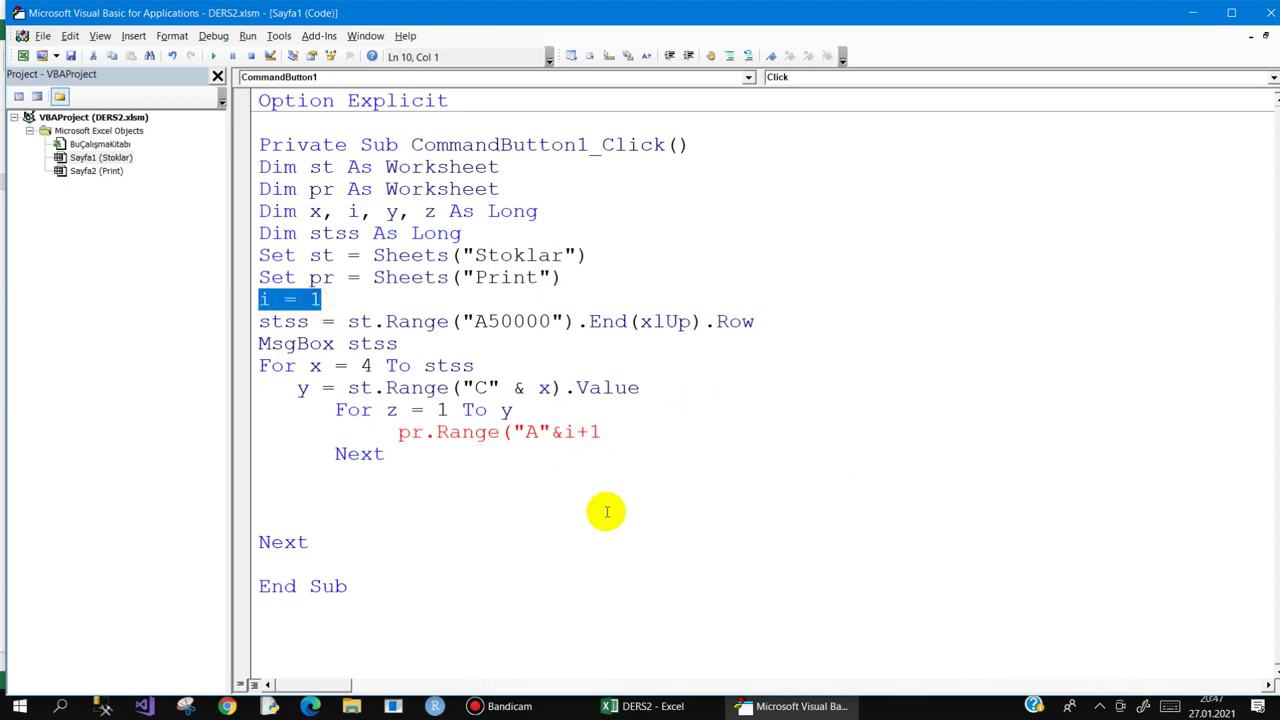
Step: Drag the Stoklar product table A3:C6 up so it starts at A1
{"action": "left_click", "coordinate": [643, 710]}
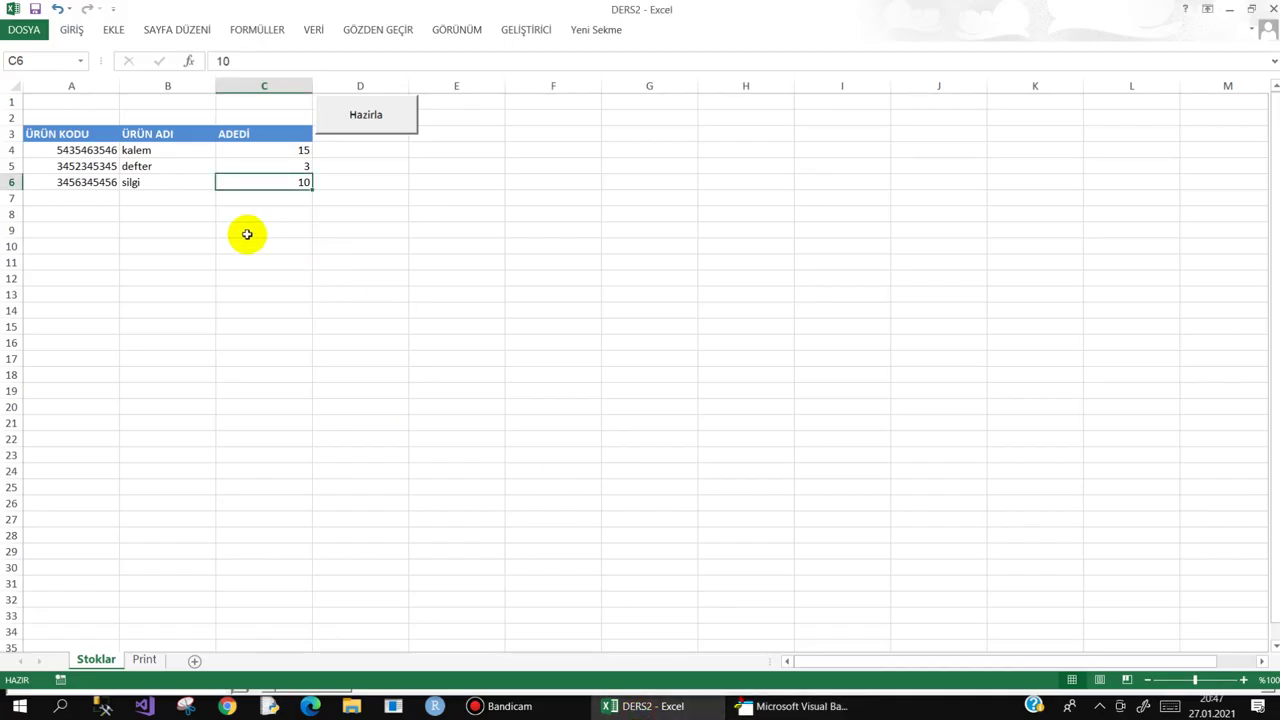
{"action": "left_click", "coordinate": [145, 659]}
{"action": "left_click", "coordinate": [69, 101]}
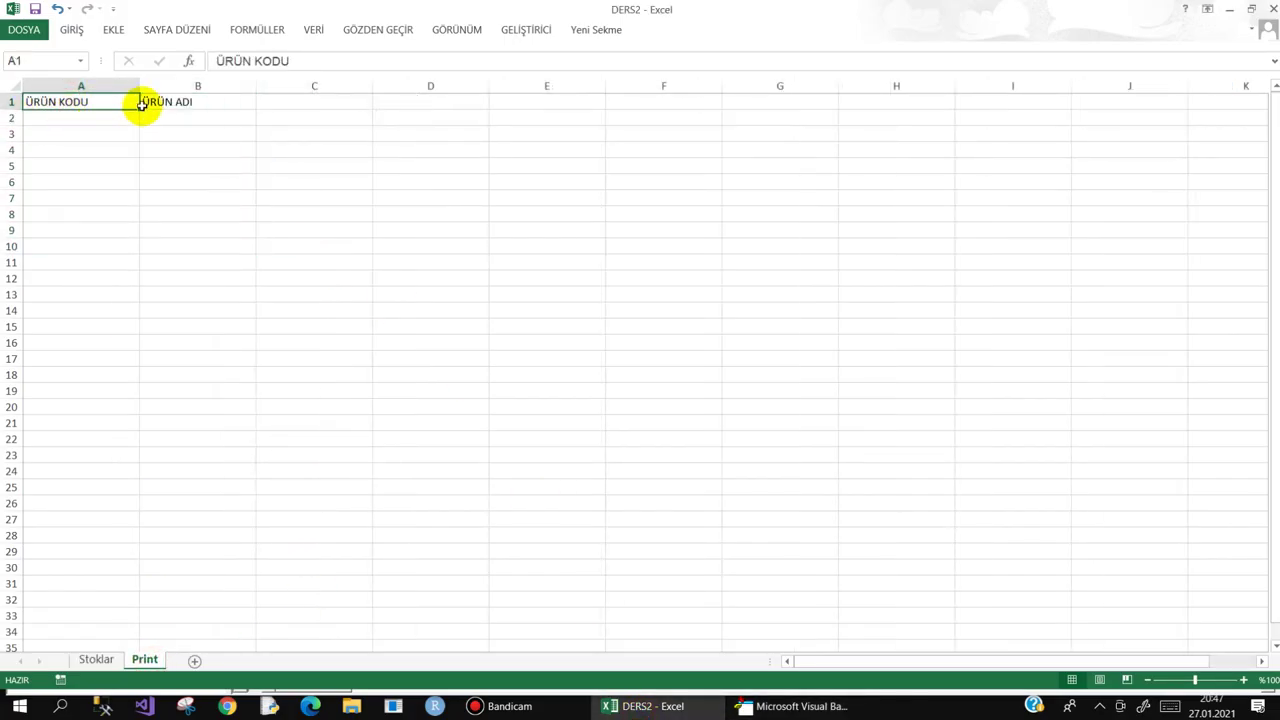
{"action": "left_click", "coordinate": [795, 708]}
{"action": "left_click", "coordinate": [678, 706]}
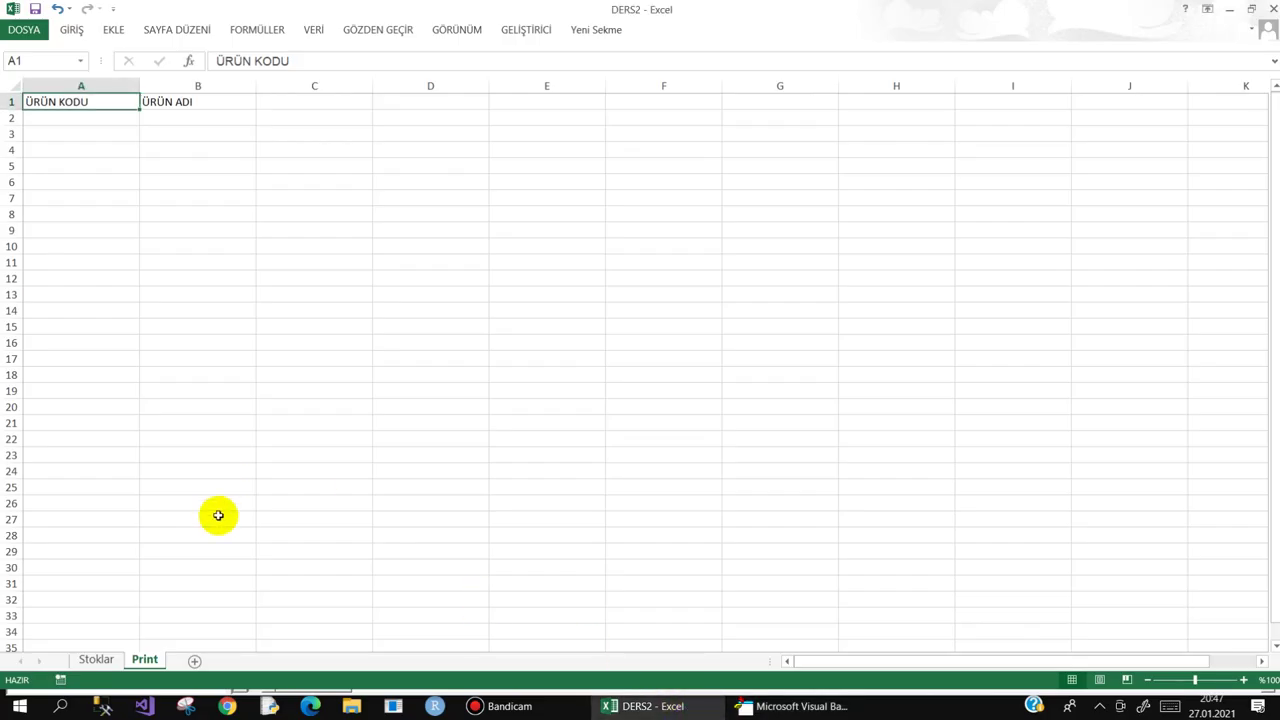
{"action": "left_click", "coordinate": [99, 656]}
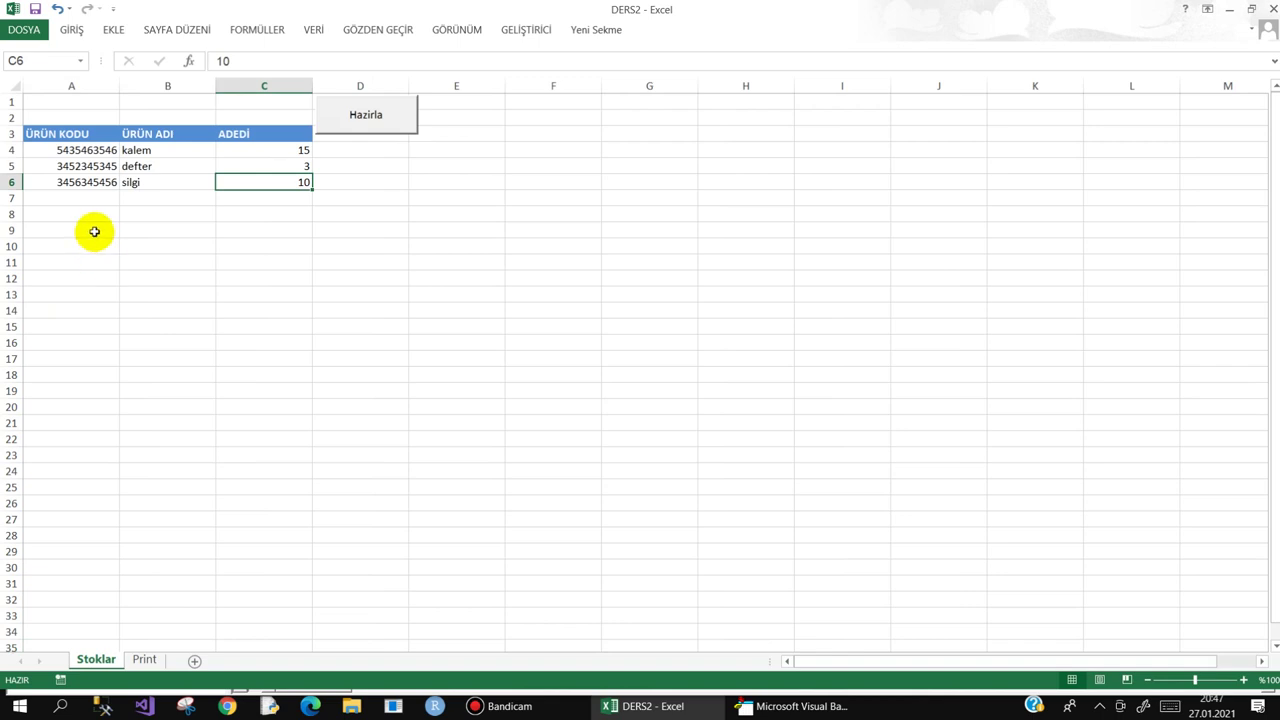
{"action": "left_click_drag", "start_coordinate": [45, 128], "coordinate": [270, 182]}
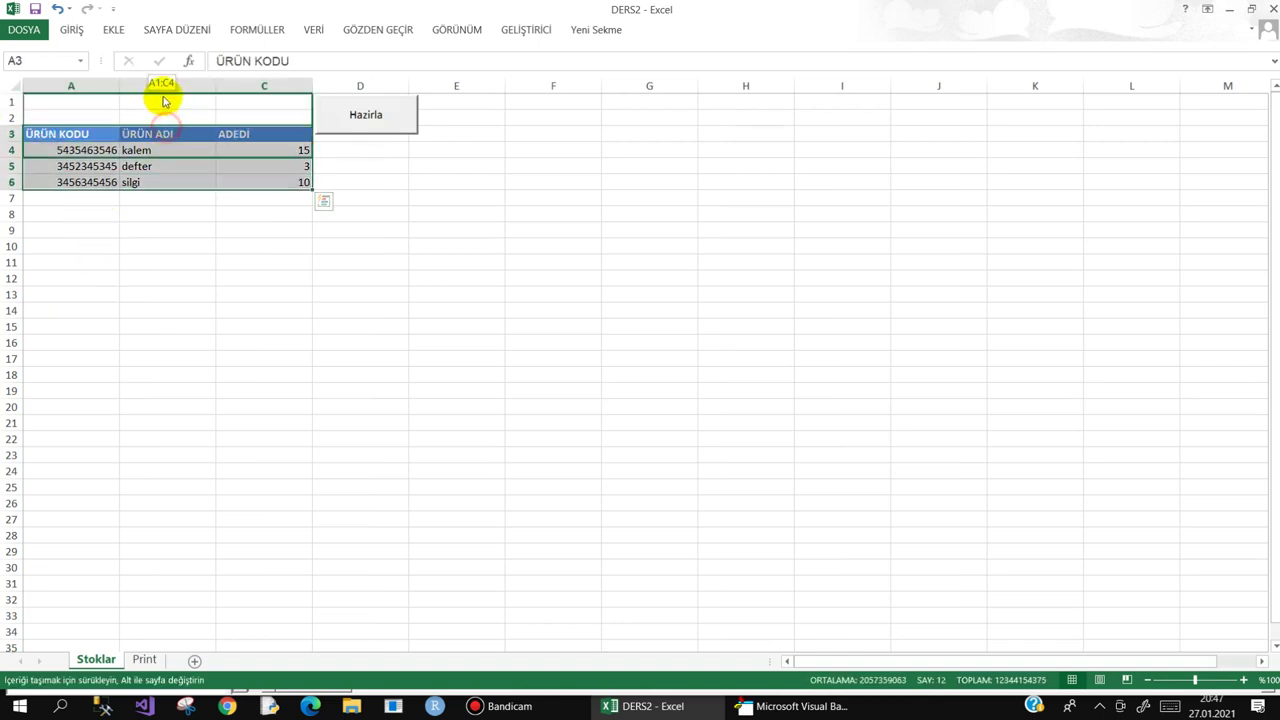
{"action": "left_click_drag", "start_coordinate": [166, 128], "coordinate": [164, 96]}
{"action": "left_click", "coordinate": [194, 198]}
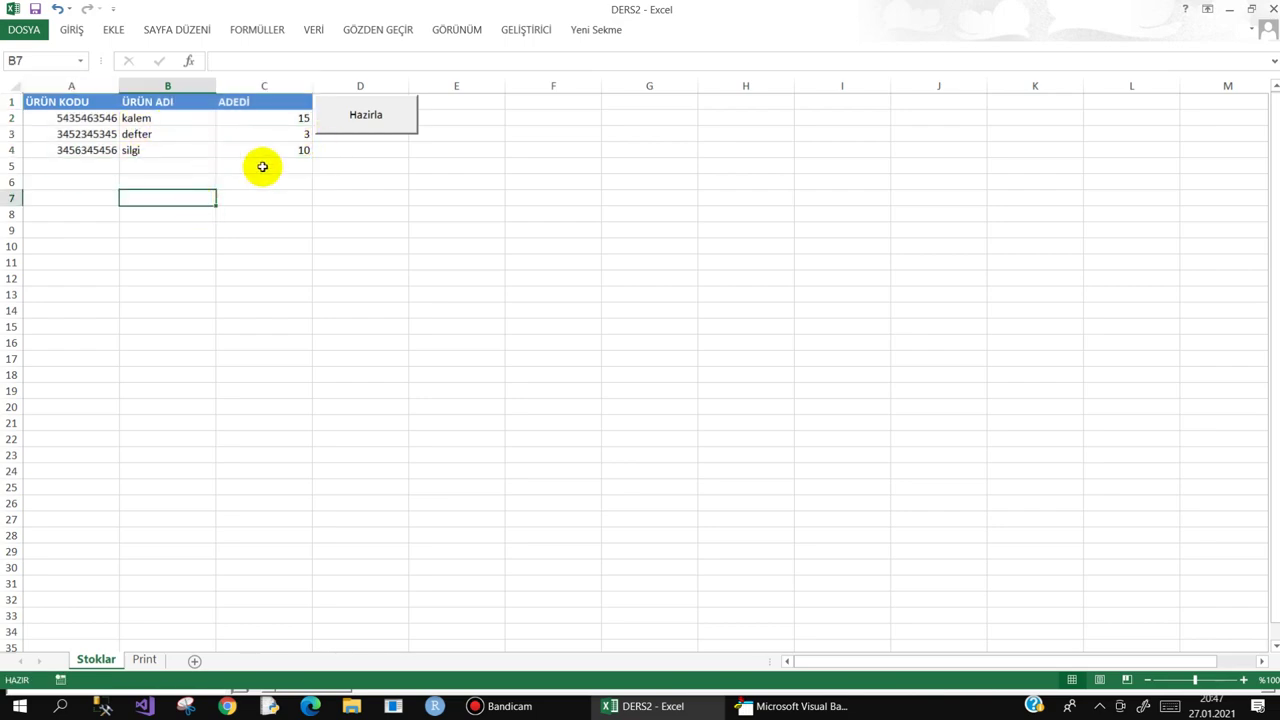
{"action": "left_click", "coordinate": [790, 706]}
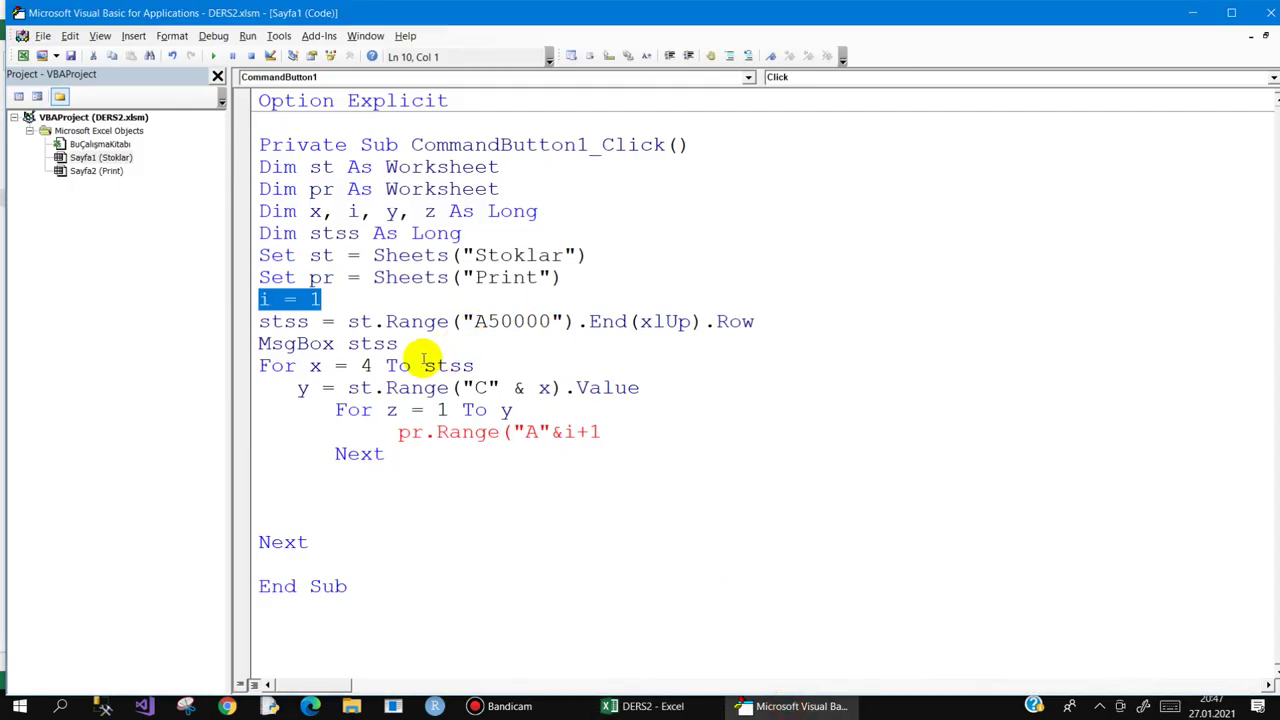
Step: Change the outer loop header to For x = 2 To stss
{"action": "left_click", "coordinate": [367, 365]}
{"action": "type", "text": "2"}
{"action": "left_click", "coordinate": [392, 411]}
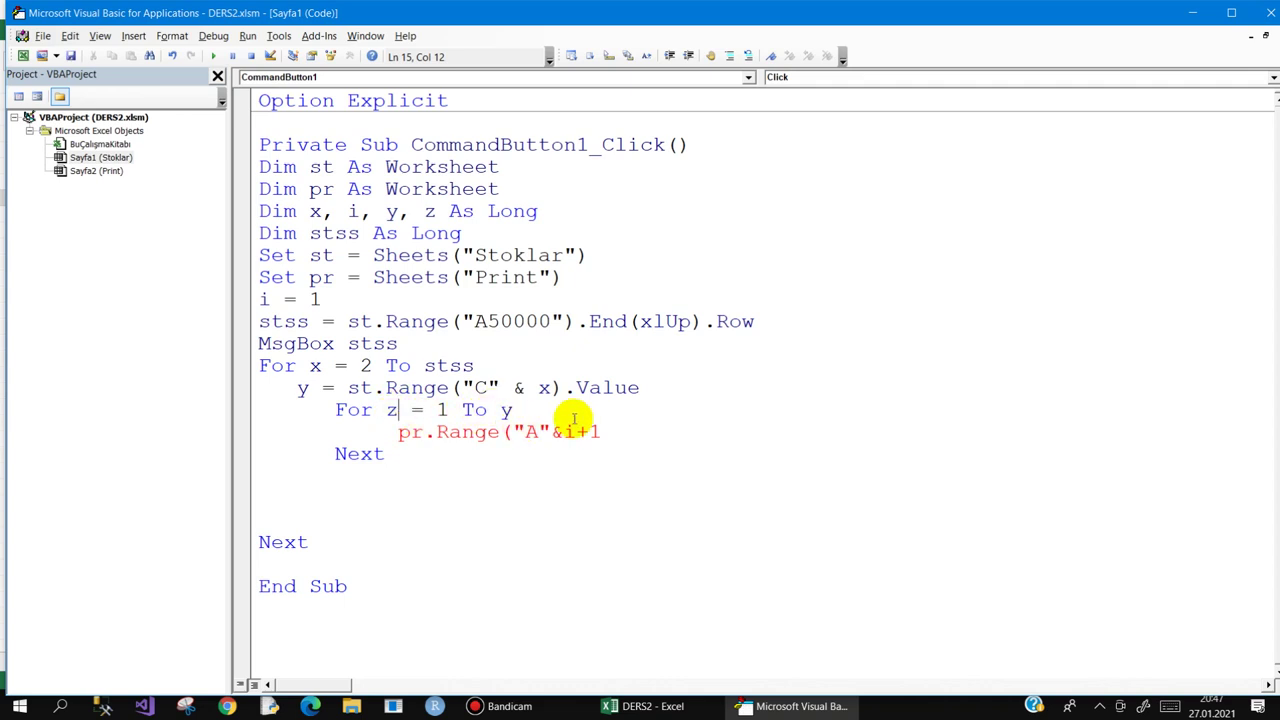
{"action": "left_click", "coordinate": [650, 706]}
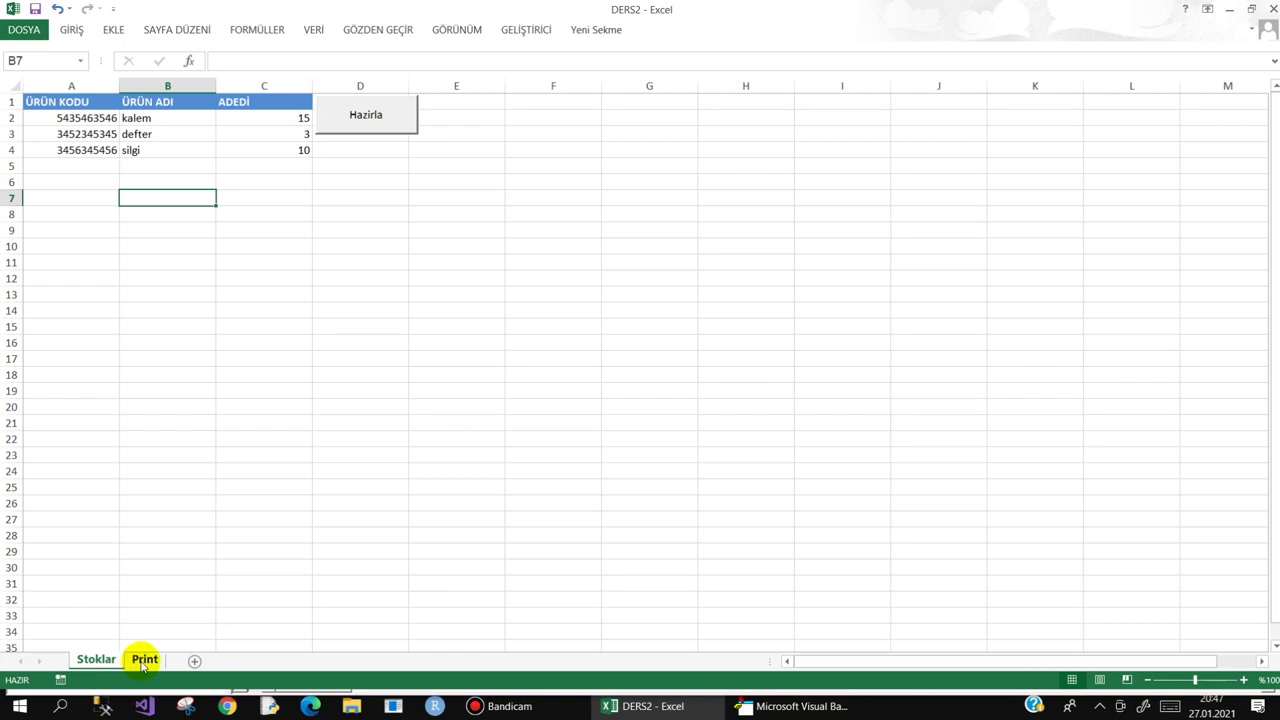
Step: Inspect the ÜRÜN KODU and ÜRÜN ADI headers in Print cells A1:B1
{"action": "left_click", "coordinate": [144, 659]}
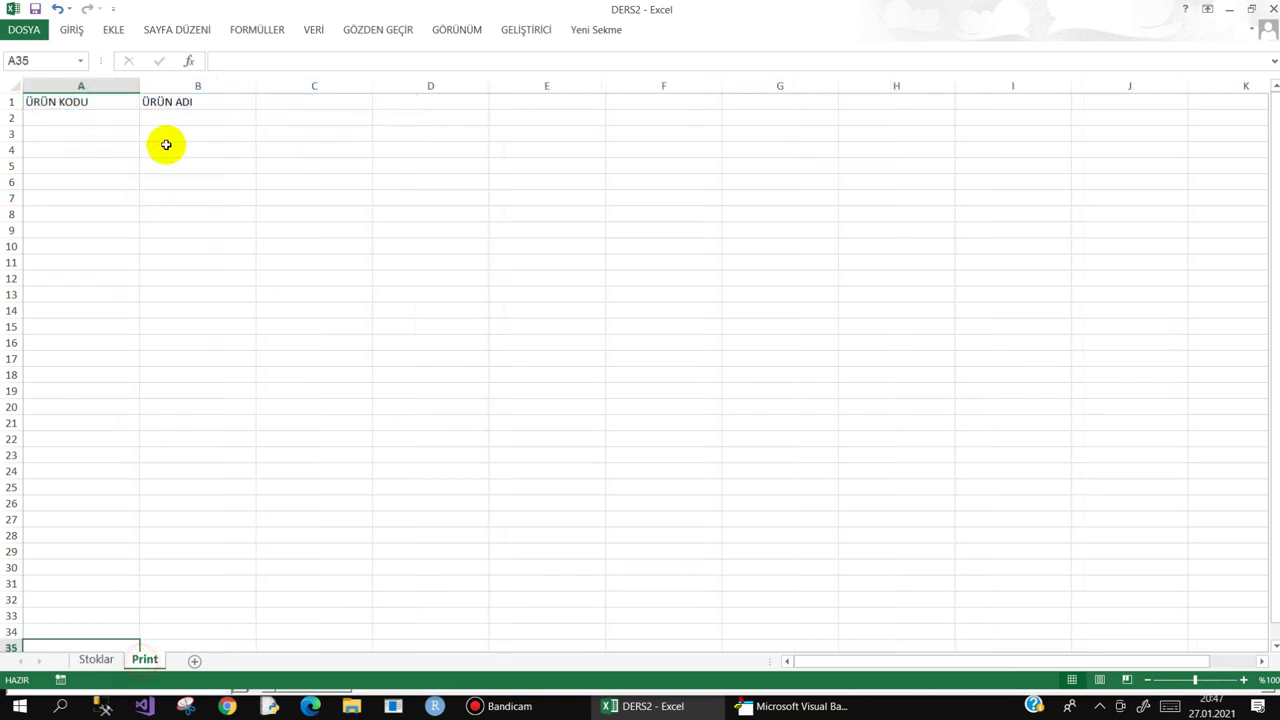
{"action": "left_click", "coordinate": [38, 102]}
{"action": "left_click", "coordinate": [186, 102], "text": "shift"}
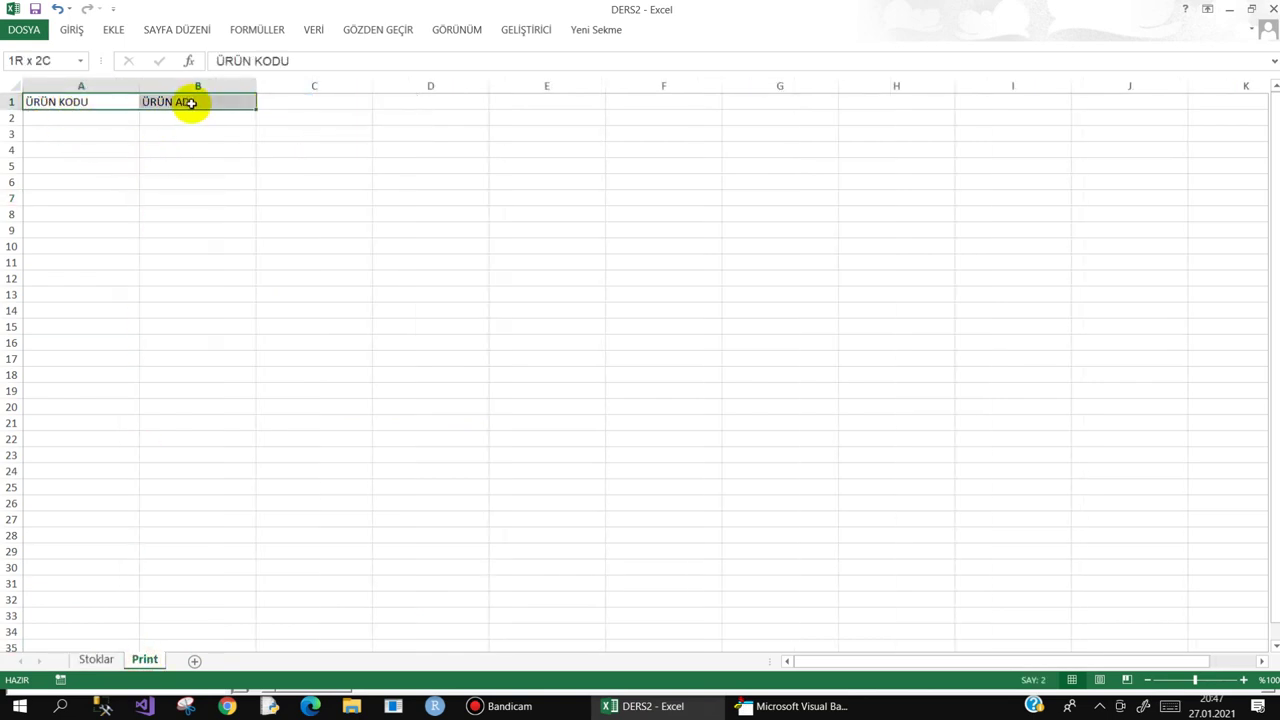
{"action": "left_click", "coordinate": [90, 119]}
{"action": "left_click", "coordinate": [795, 706]}
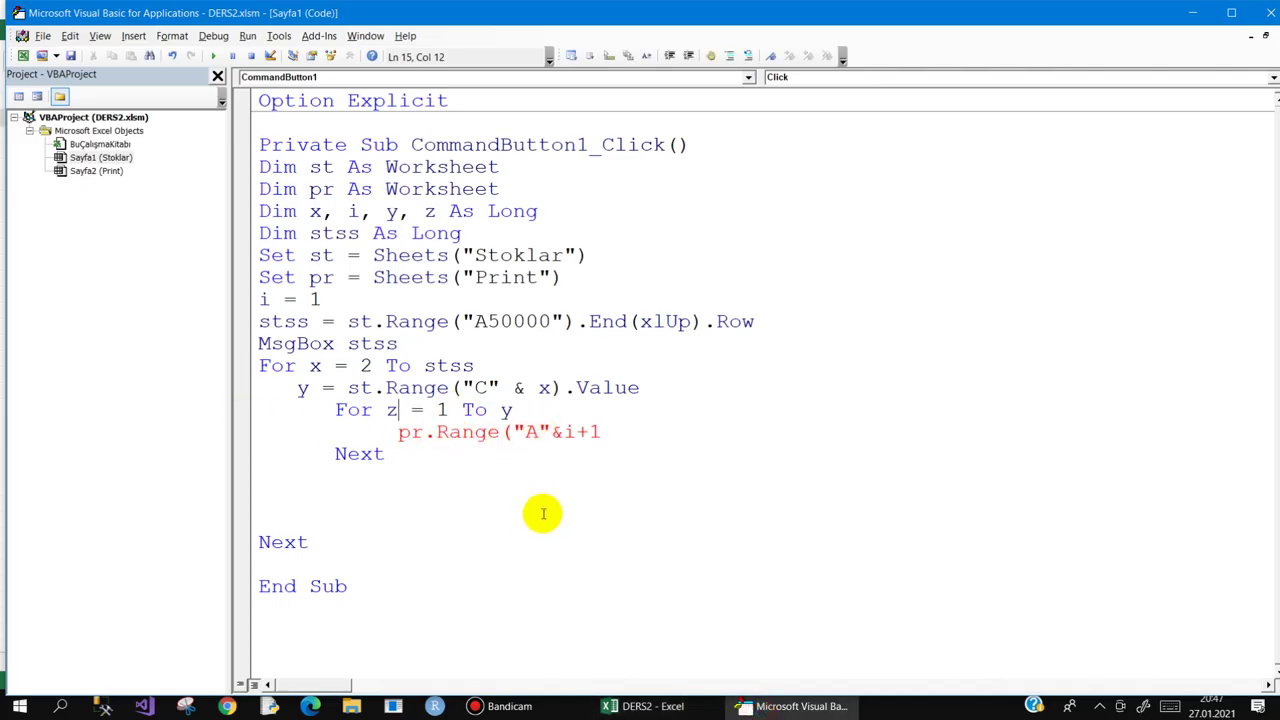
Step: Finish the line pr.Range("A"&i+1).Value = st.Range("A"&x).Value
{"action": "left_click", "coordinate": [749, 431]}
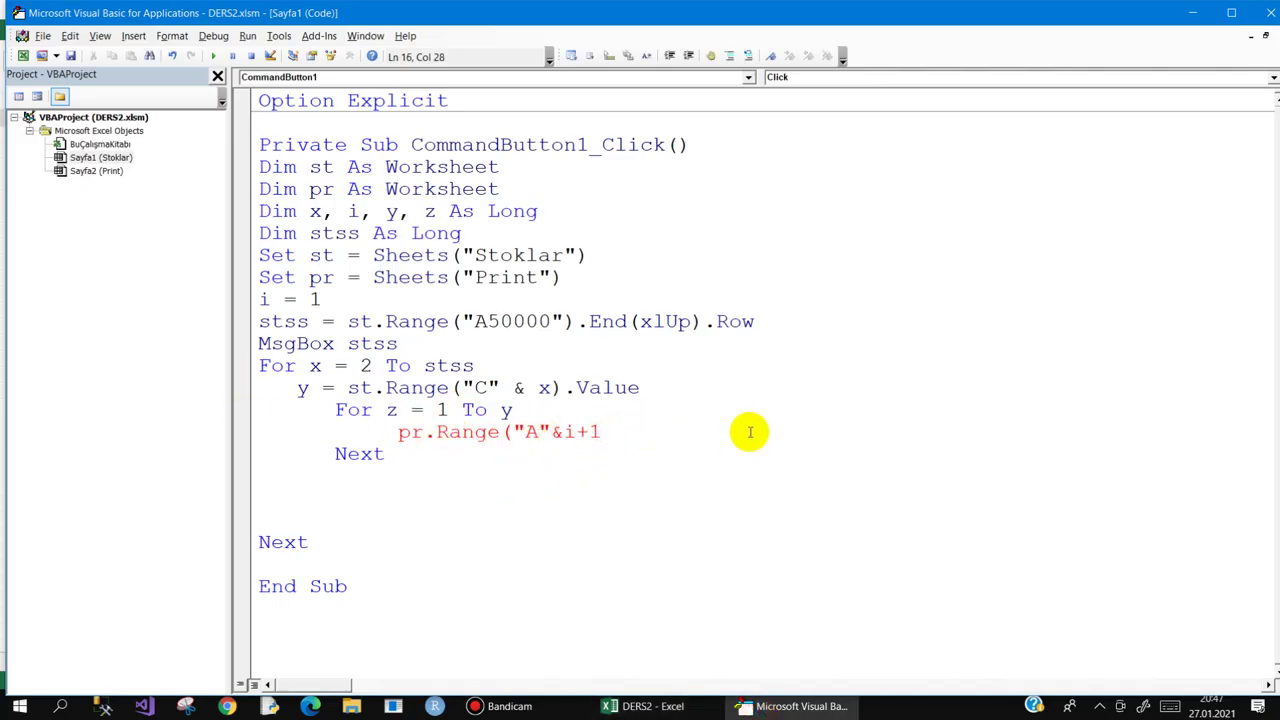
{"action": "type", "text": ").v"}
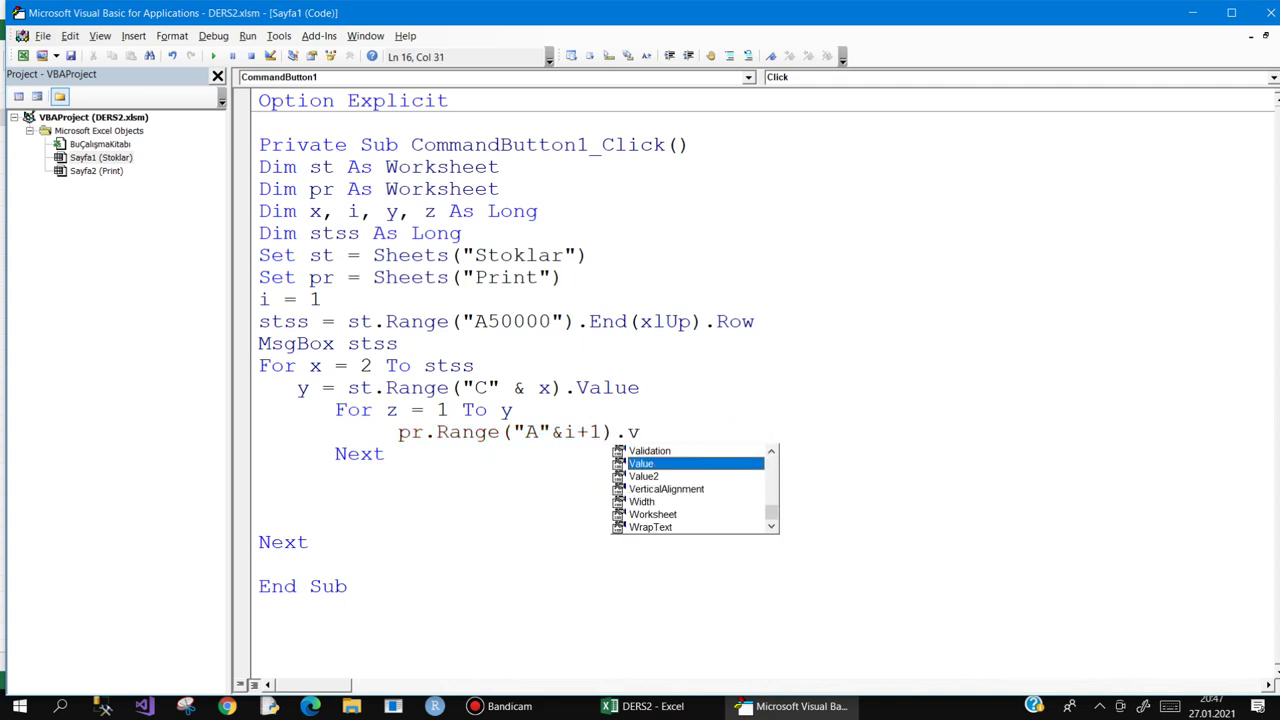
{"action": "left_click", "coordinate": [750, 432]}
{"action": "type", "text": "alue=s"}
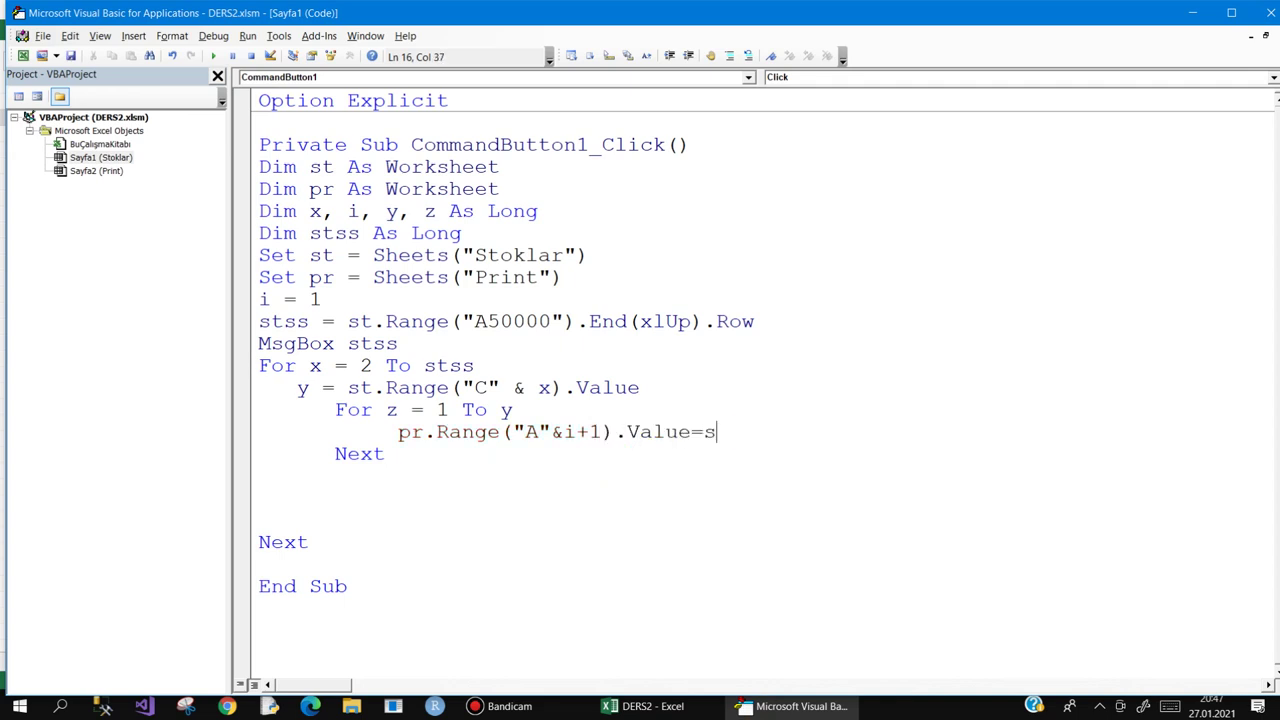
{"action": "type", "text": ".ran"}
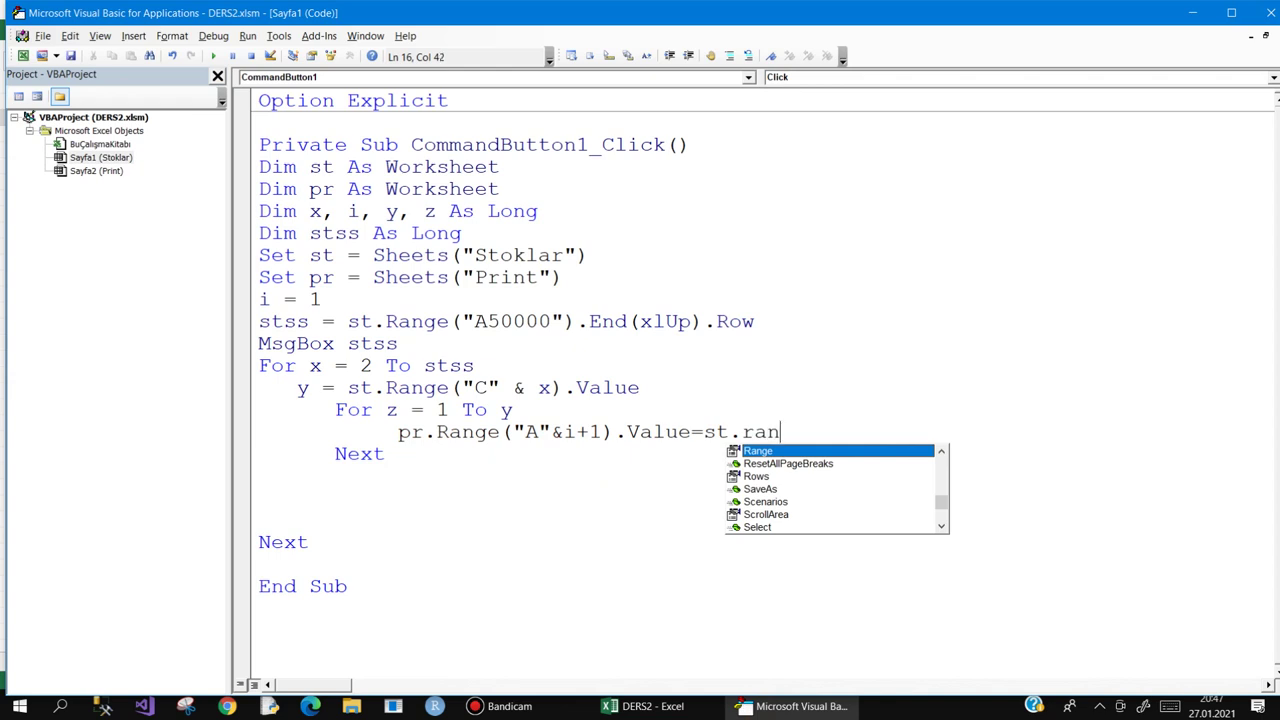
{"action": "type", "text": "(\"A\"&"}
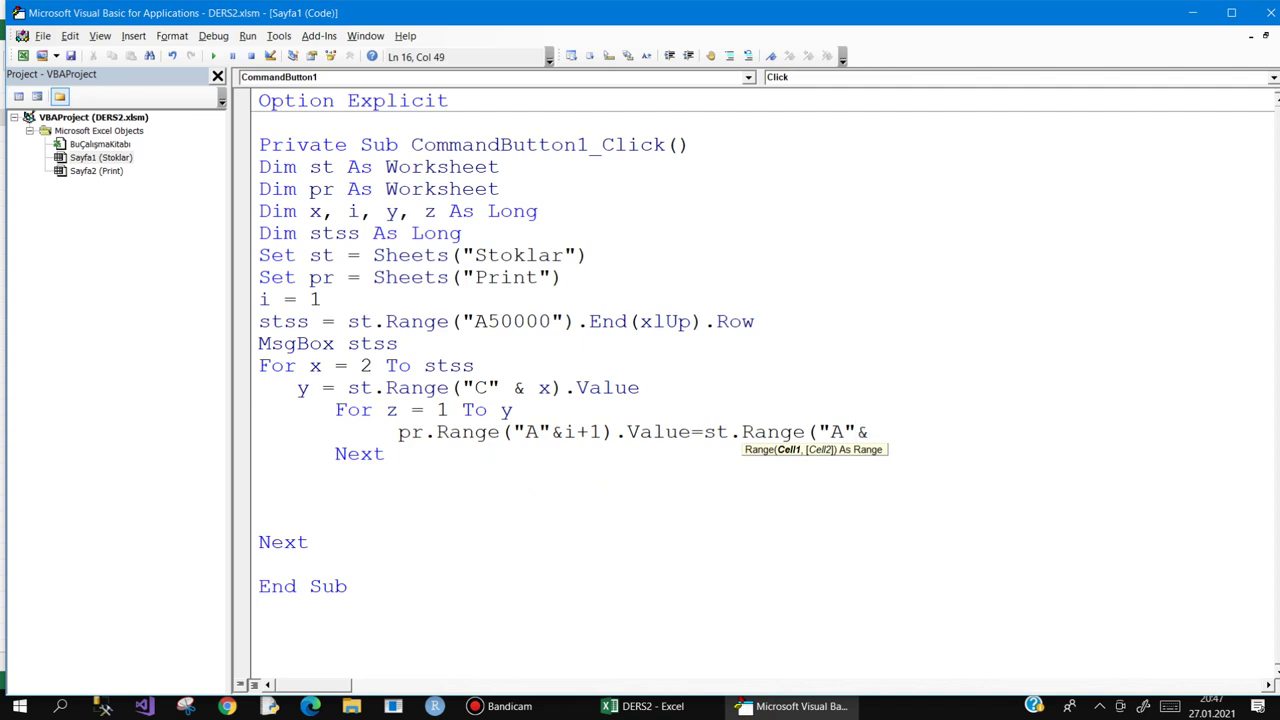
{"action": "type", "text": ").val"}
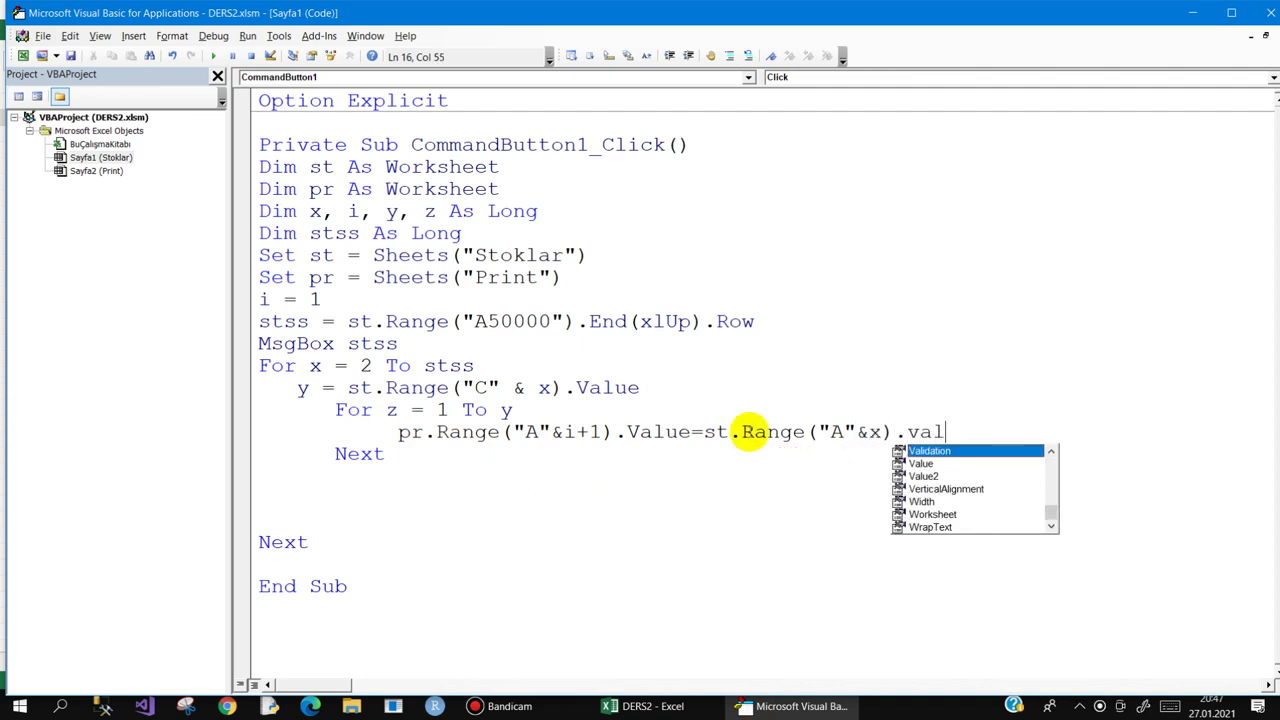
{"action": "key", "text": "Tab"}
{"action": "key", "text": "Return"}
Step: Duplicate that line for column B, then add i = i + 1
{"action": "key", "text": "shift+Up"}
{"action": "key", "text": "ctrl+c"}
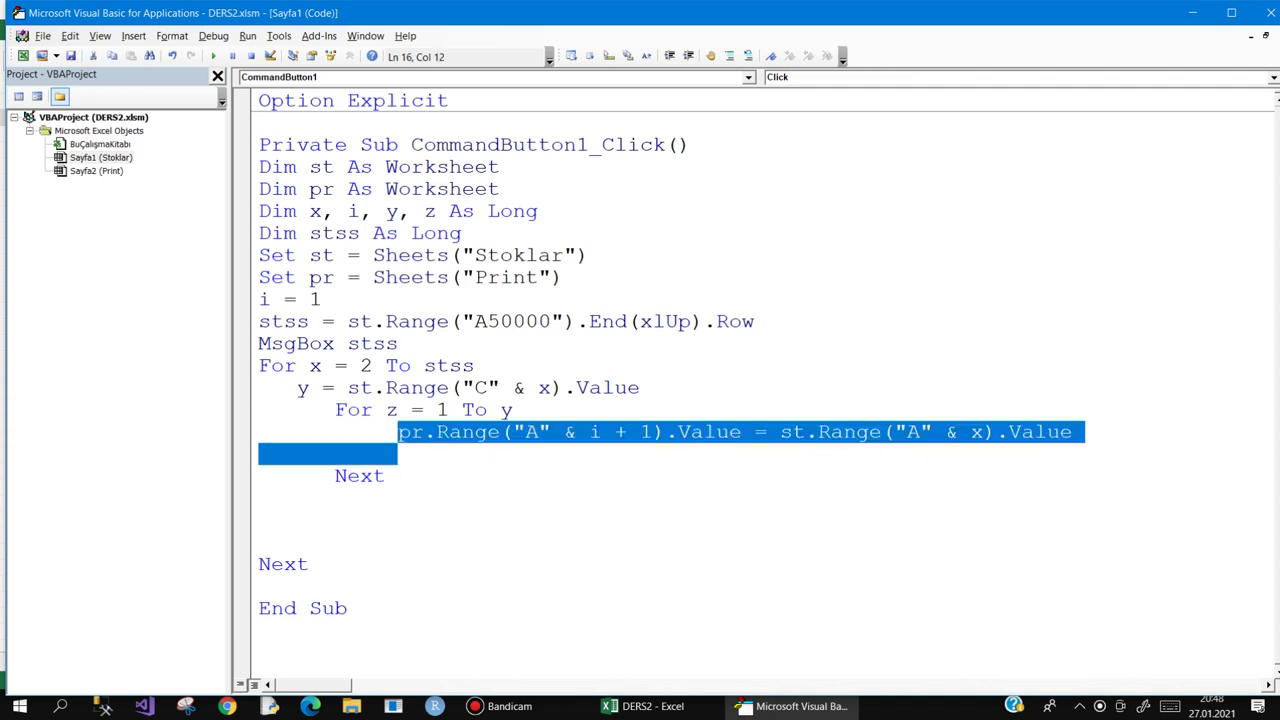
{"action": "left_click", "coordinate": [386, 476]}
{"action": "key", "text": "ctrl+v"}
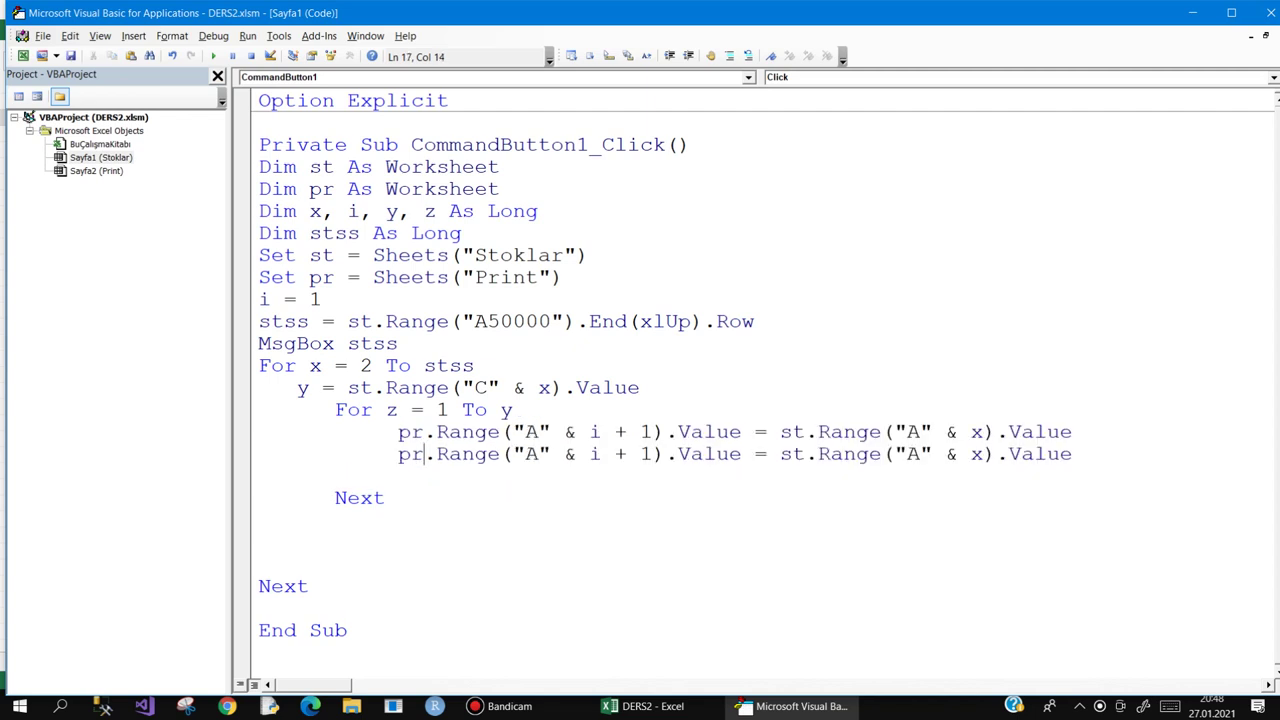
{"action": "type", "text": "B"}
{"action": "key", "text": "Delete"}
{"action": "key", "text": "Right"}
{"action": "key", "text": "Right"}
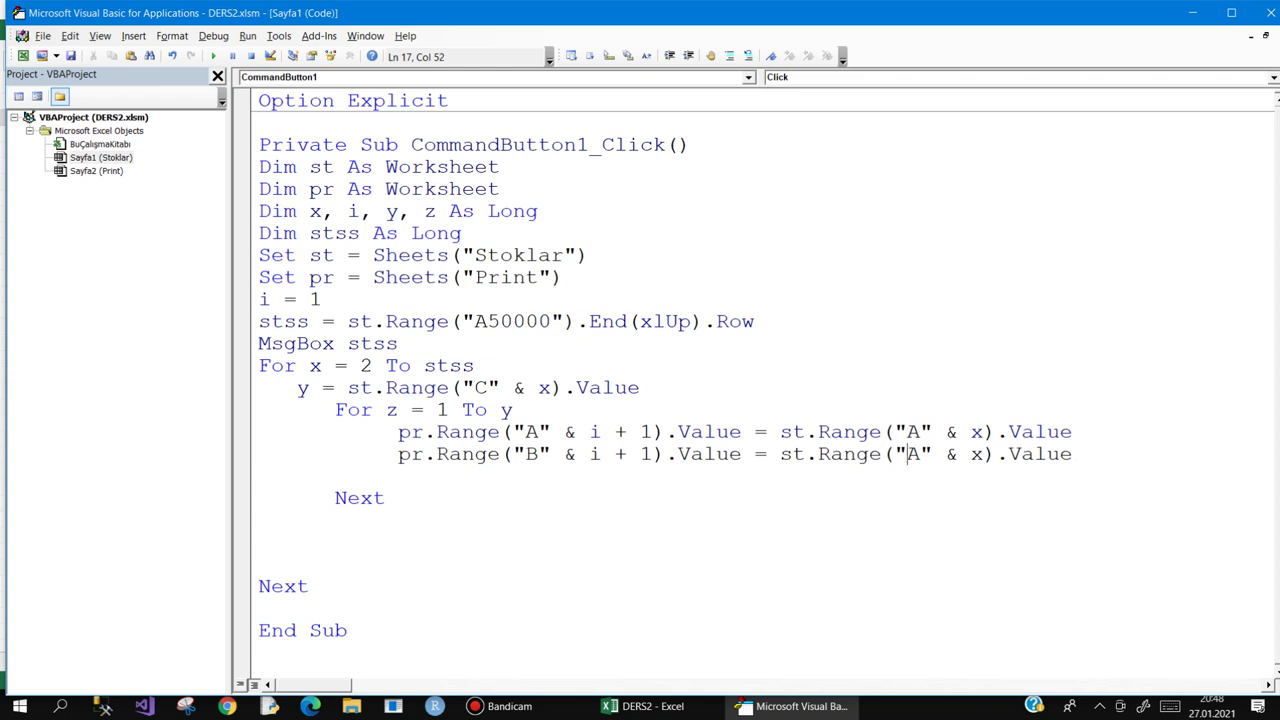
{"action": "type", "text": "B"}
{"action": "key", "text": "Delete"}
{"action": "type", "text": "i = i + 1"}
{"action": "left_click", "coordinate": [386, 498]}
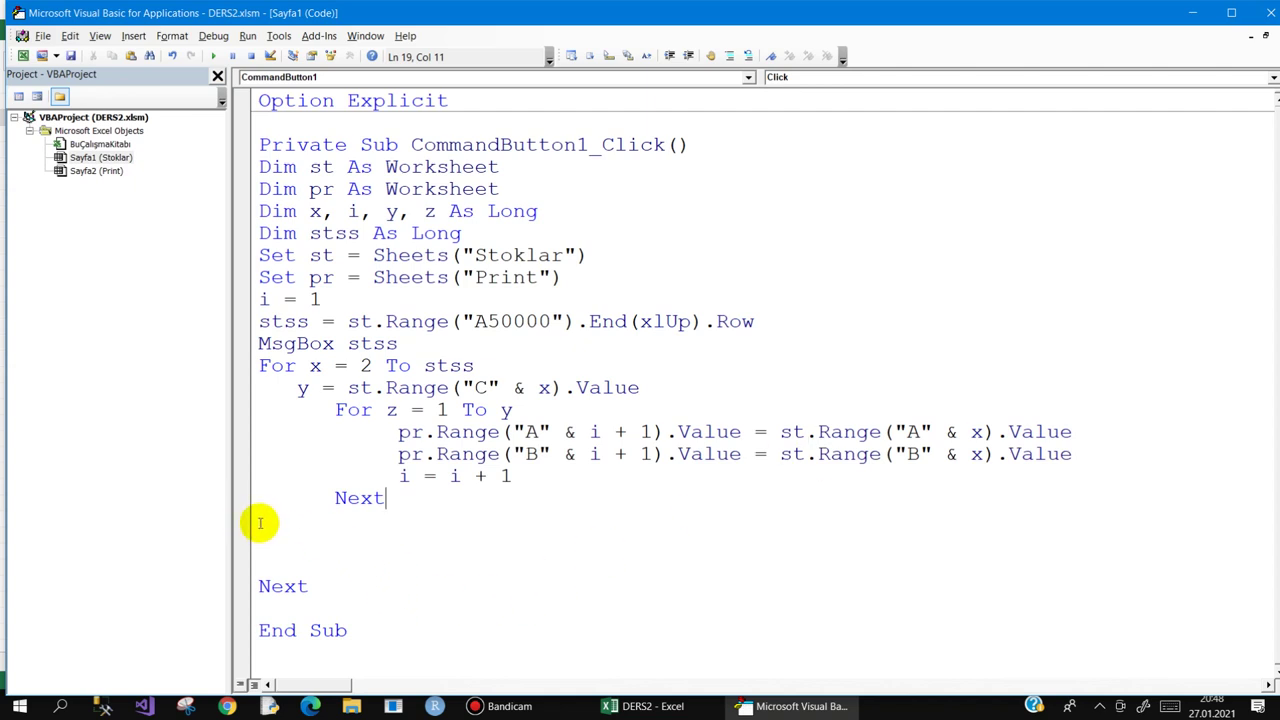
Step: Add Set st = Nothing and Set pr = Nothing below the outer Next
{"action": "mouse_move", "coordinate": [256, 520]}
{"action": "left_mouse_down"}
{"action": "mouse_move", "coordinate": [271, 557]}
{"action": "mouse_move", "coordinate": [230, 521]}
{"action": "left_mouse_up"}
{"action": "left_click", "coordinate": [271, 557]}
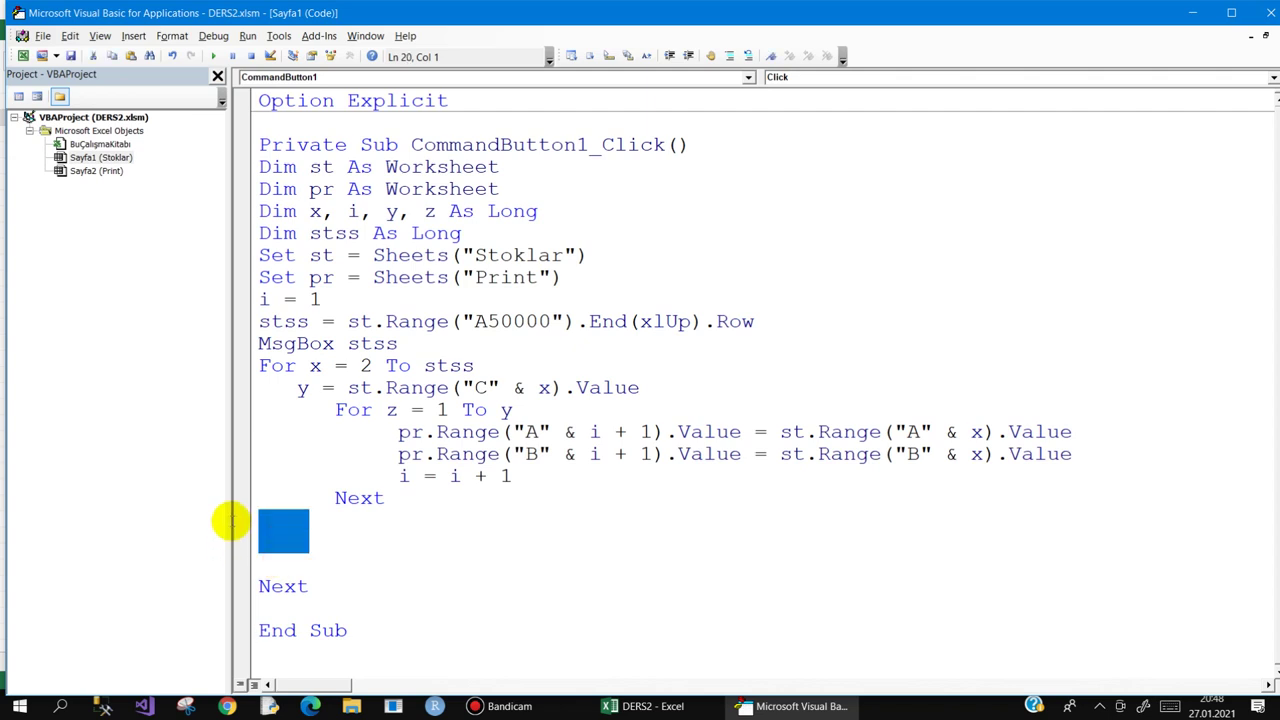
{"action": "left_click", "coordinate": [295, 522]}
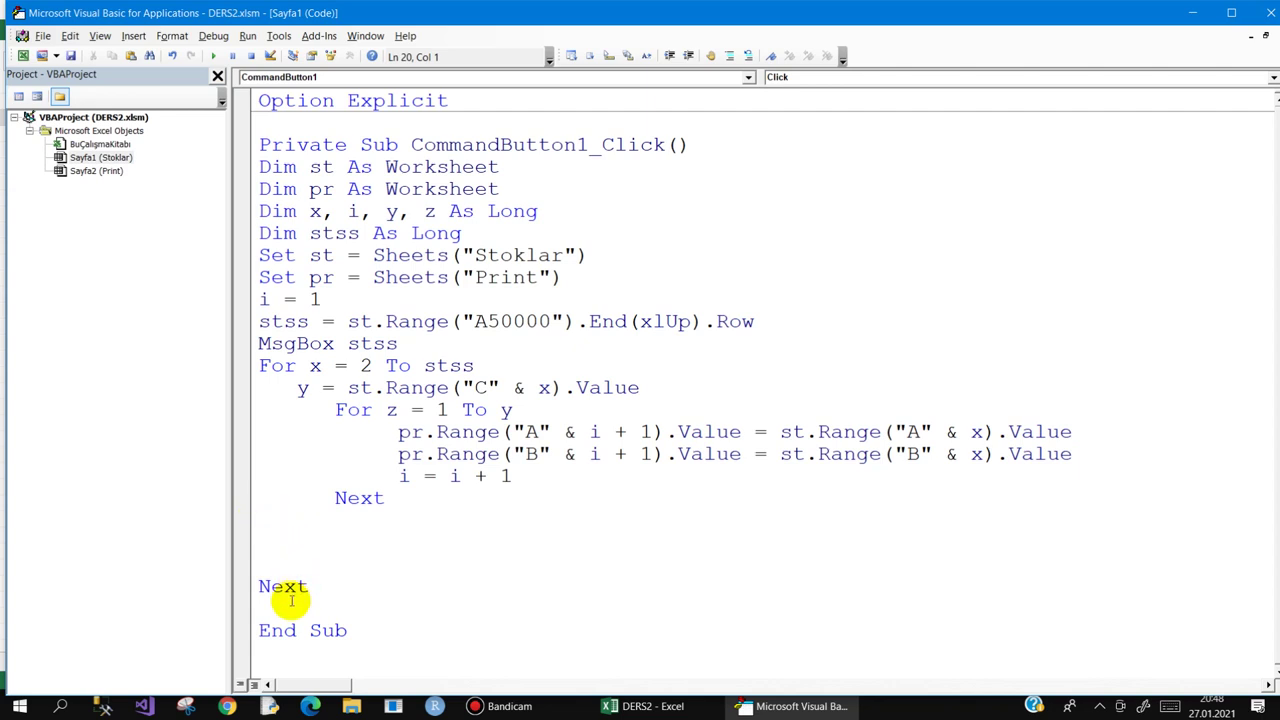
{"action": "left_click", "coordinate": [260, 602]}
{"action": "key", "text": "Return"}
{"action": "key", "text": "Return"}
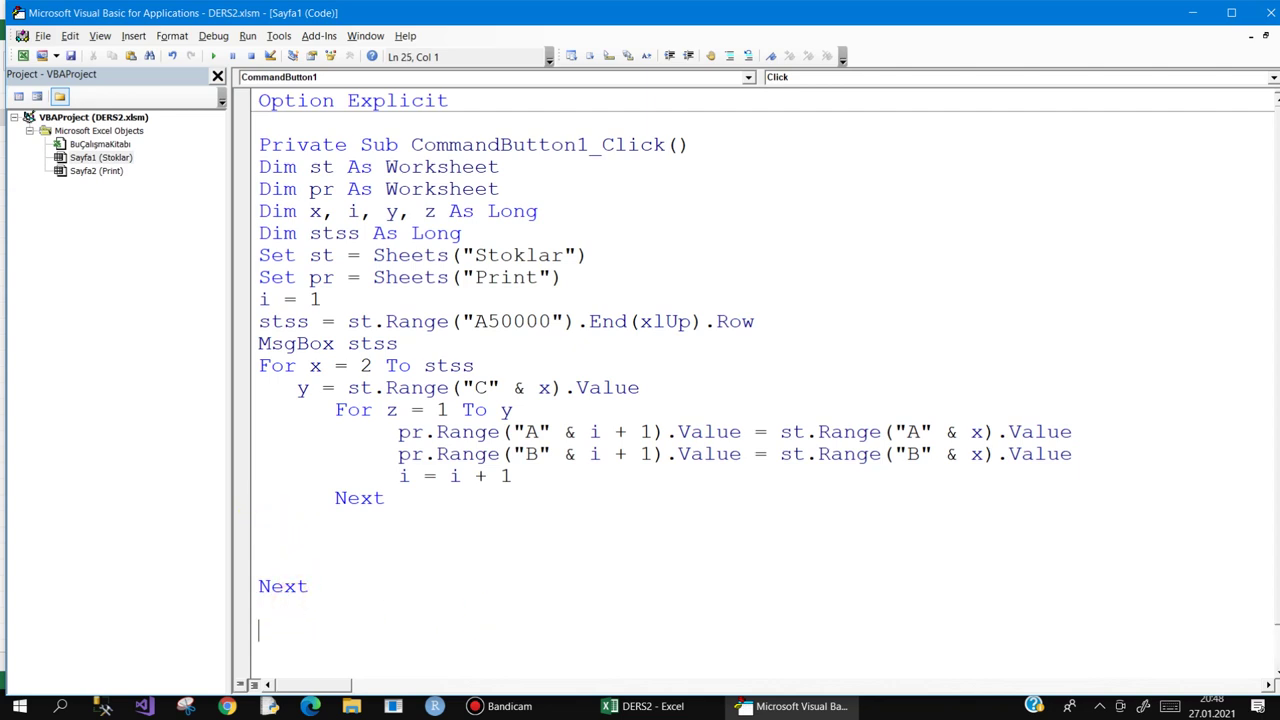
{"action": "left_click_drag", "start_coordinate": [505, 166], "coordinate": [391, 166]}
{"action": "left_click", "coordinate": [256, 612]}
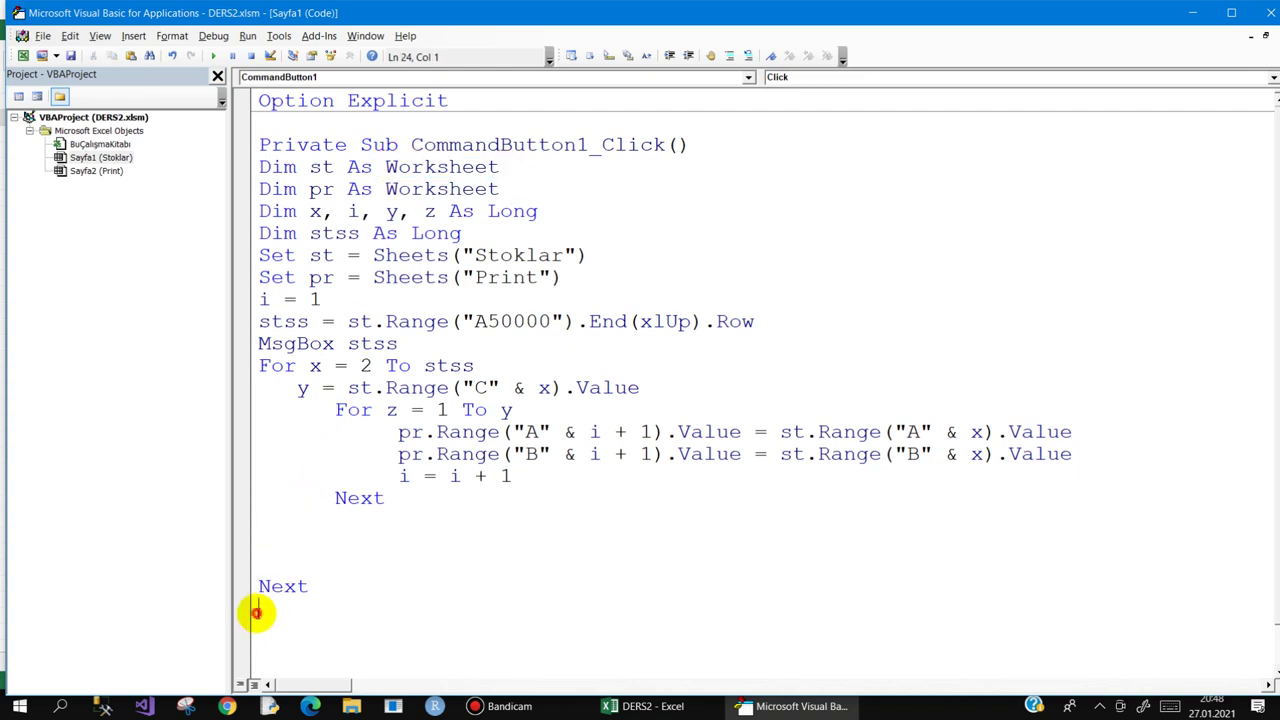
{"action": "type", "text": "set st=not"}
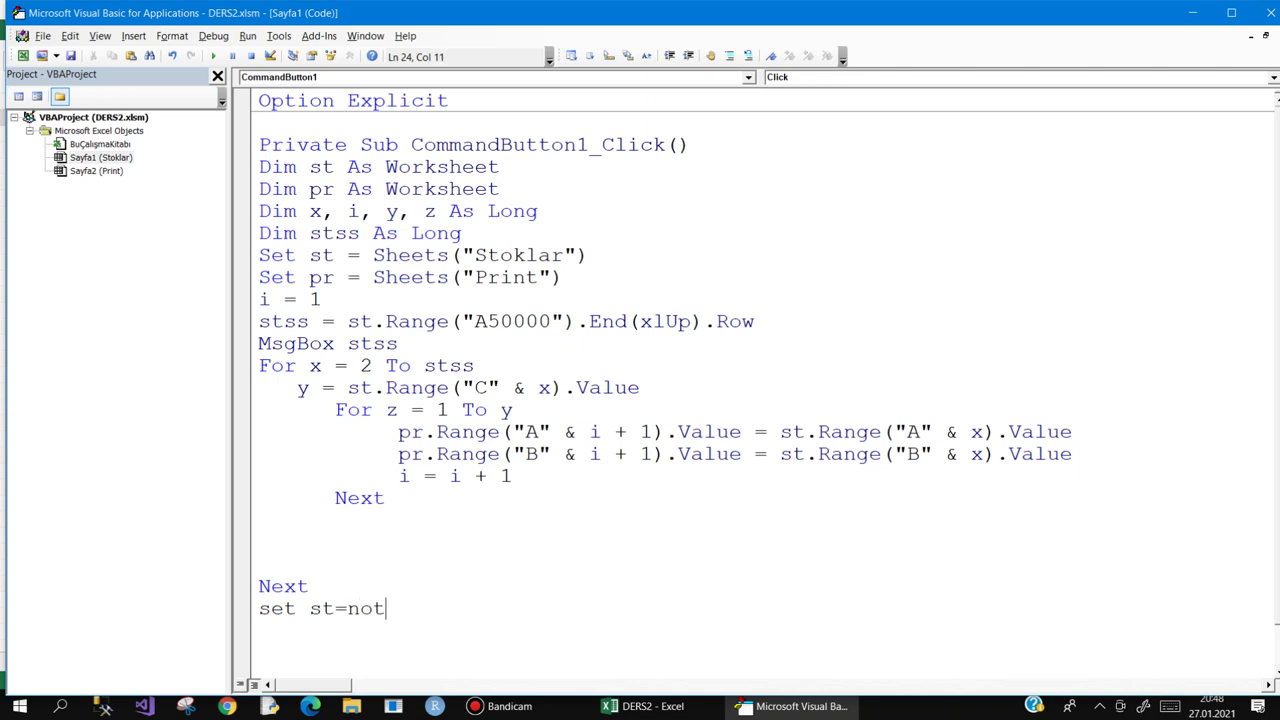
{"action": "type", "text": "hing"}
{"action": "key", "text": "Return"}
{"action": "type", "text": "set pr=not"}
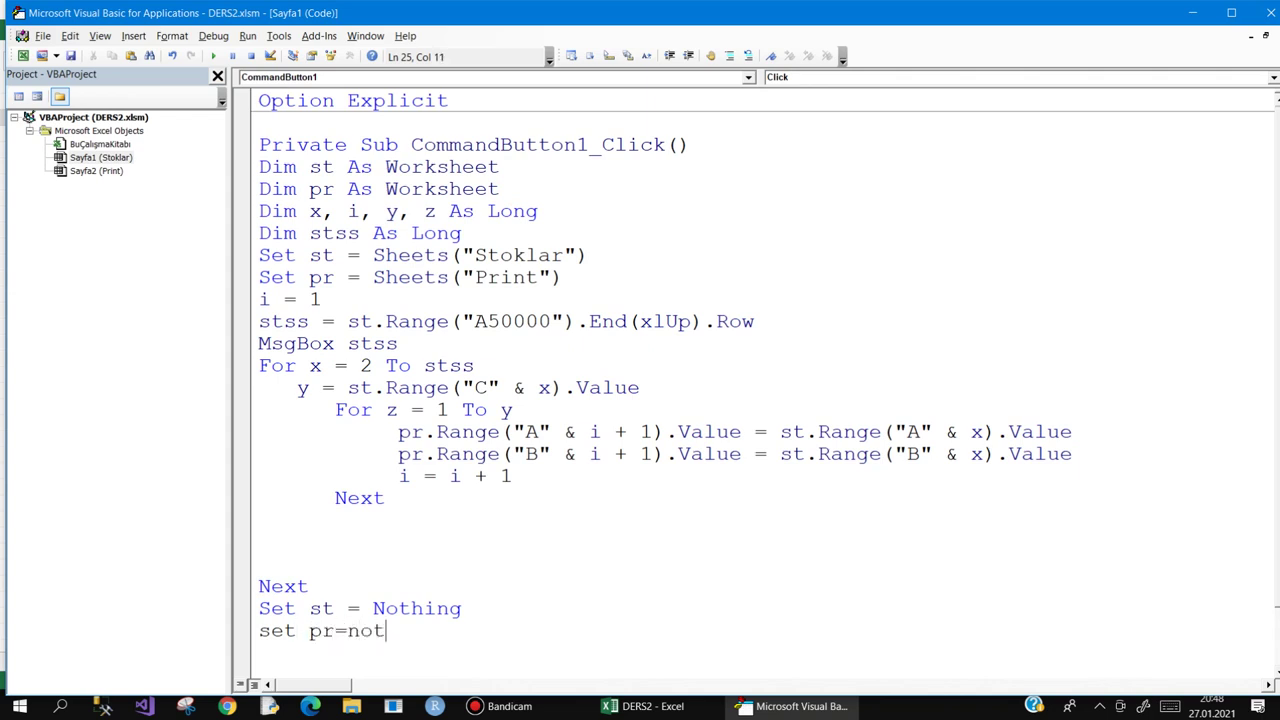
{"action": "type", "text": "hing"}
{"action": "key", "text": "Return"}
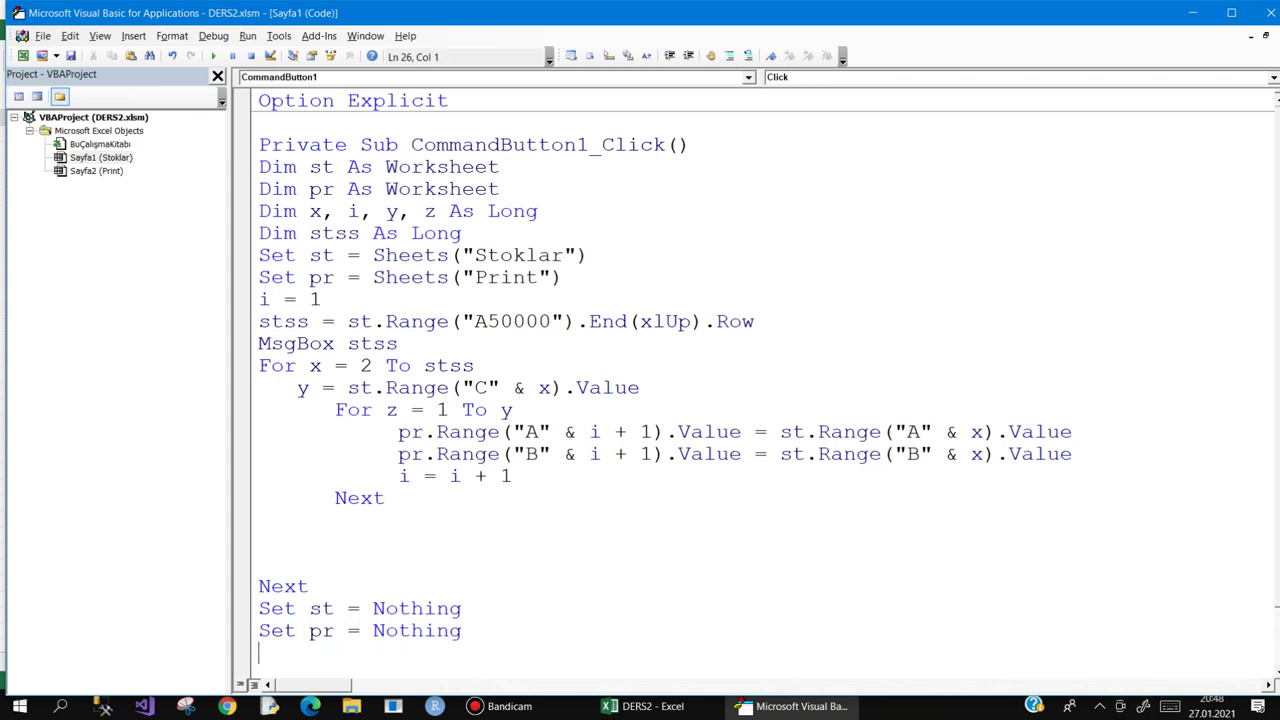
Step: Add MsgBox "Aktarım tamamlandı", vbOKOnly + vbInformation, "İŞLEM TAMAMLANDI" at the routine's end
{"action": "type", "text": "msbox "}
{"action": "type", "text": "\"Aktarı"}
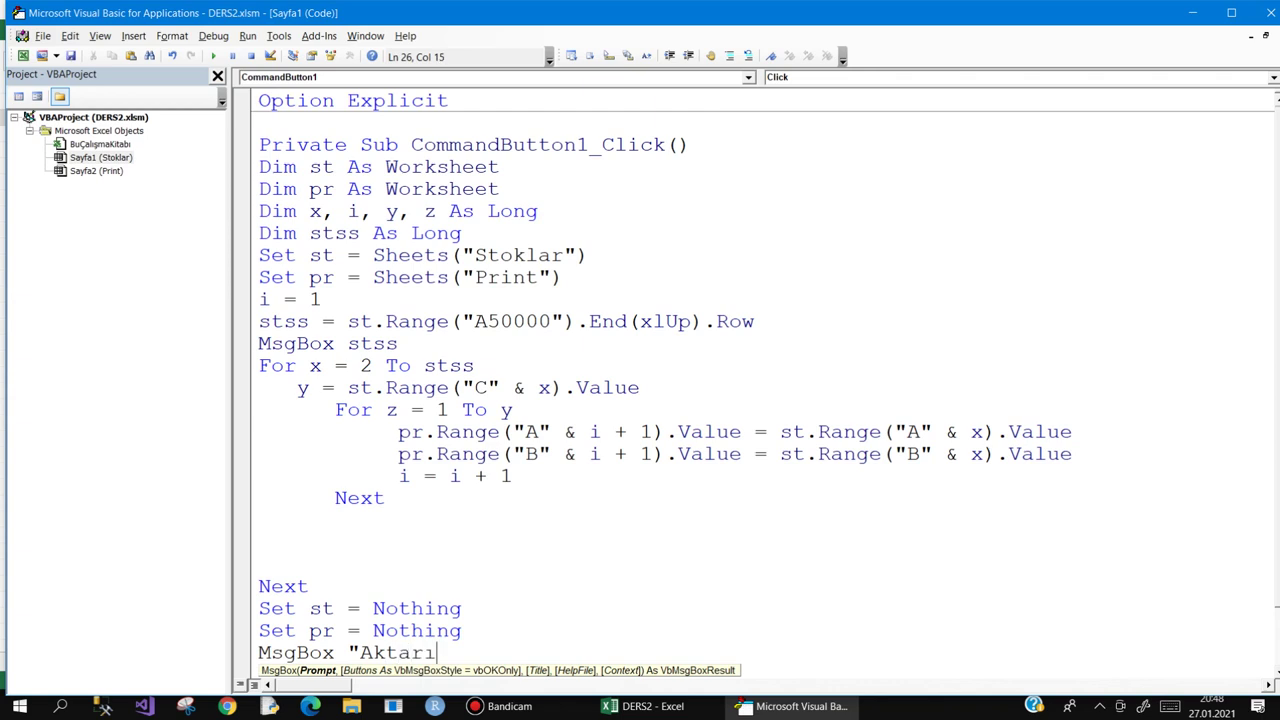
{"action": "type", "text": "amamlandı"}
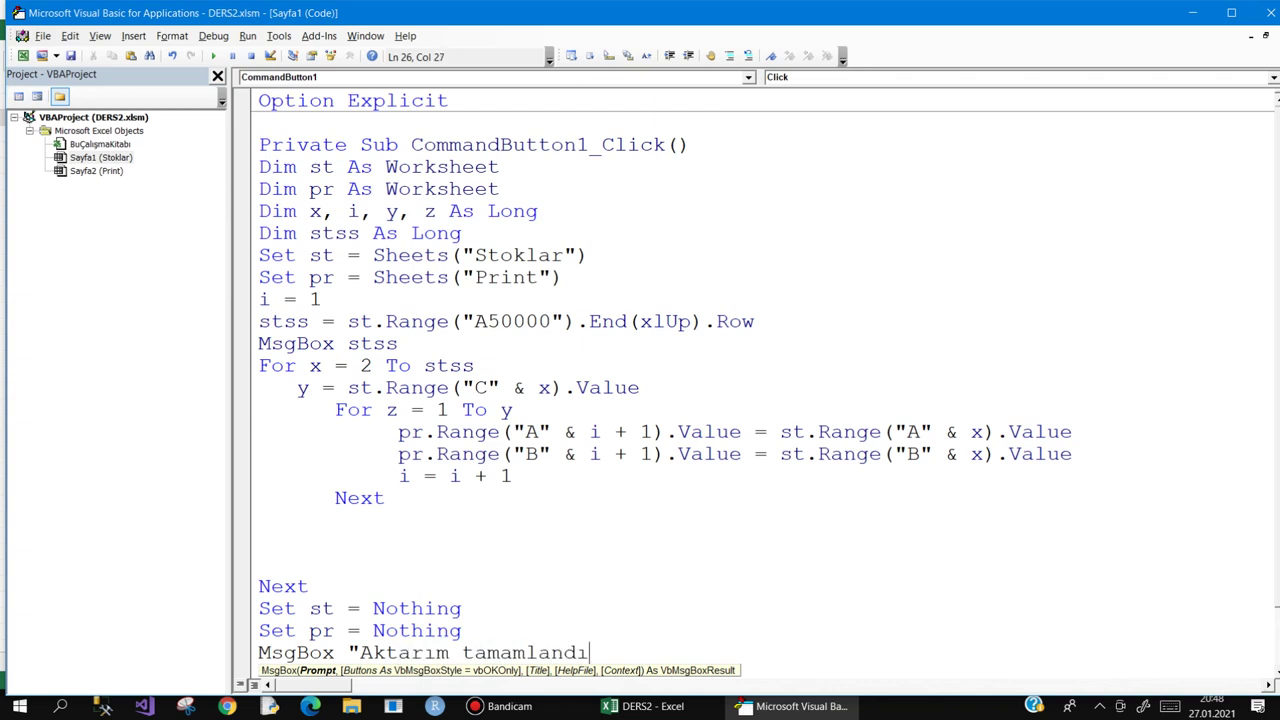
{"action": "type", "text": ","}
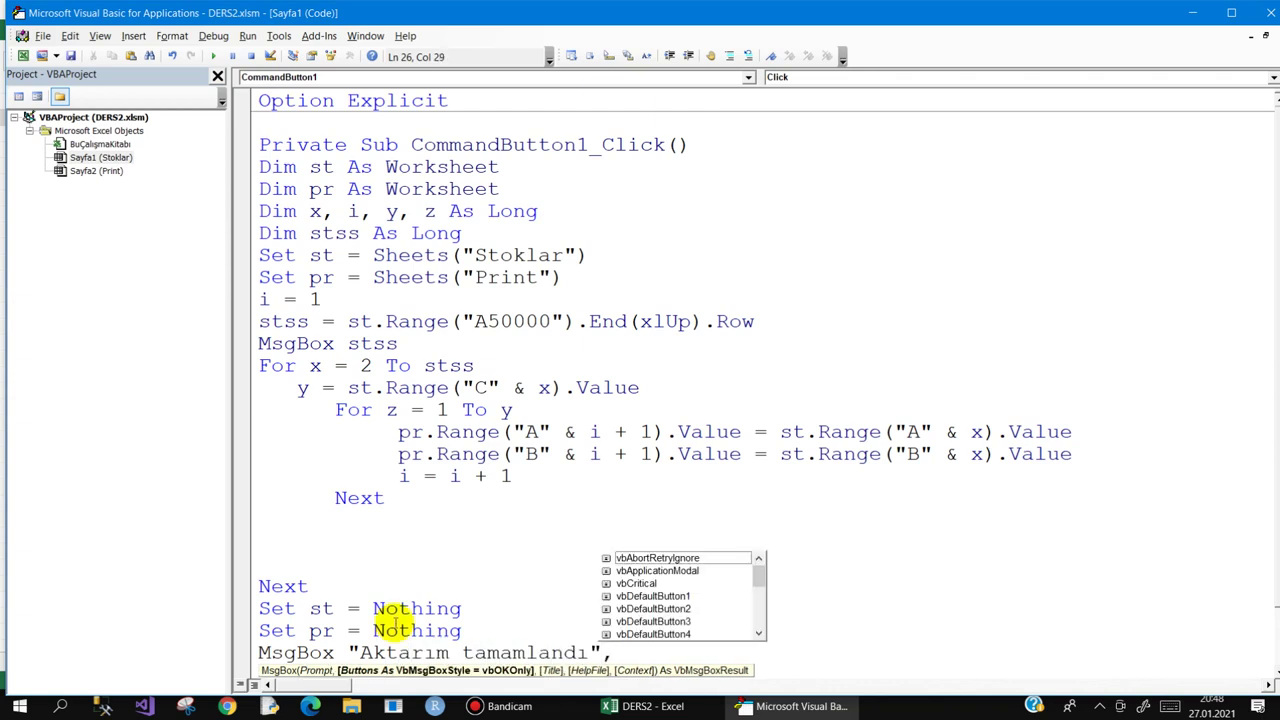
{"action": "type", "text": "vb"}
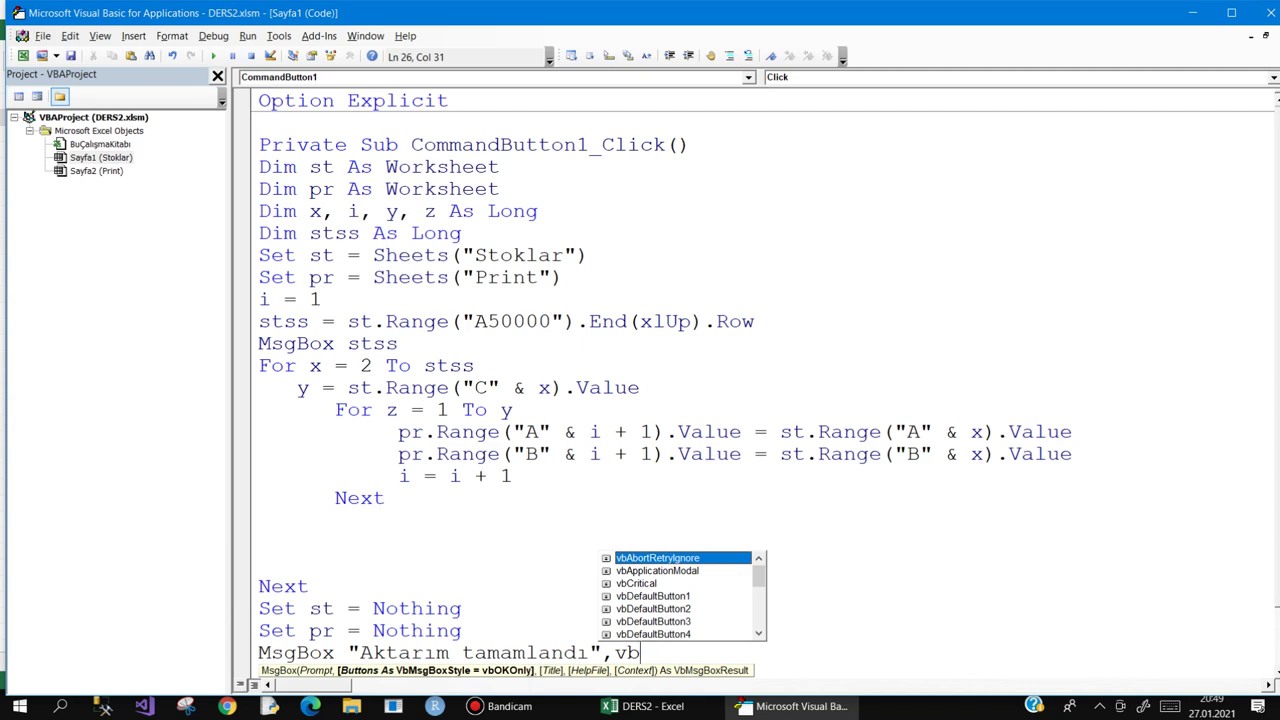
{"action": "type", "text": "oo "}
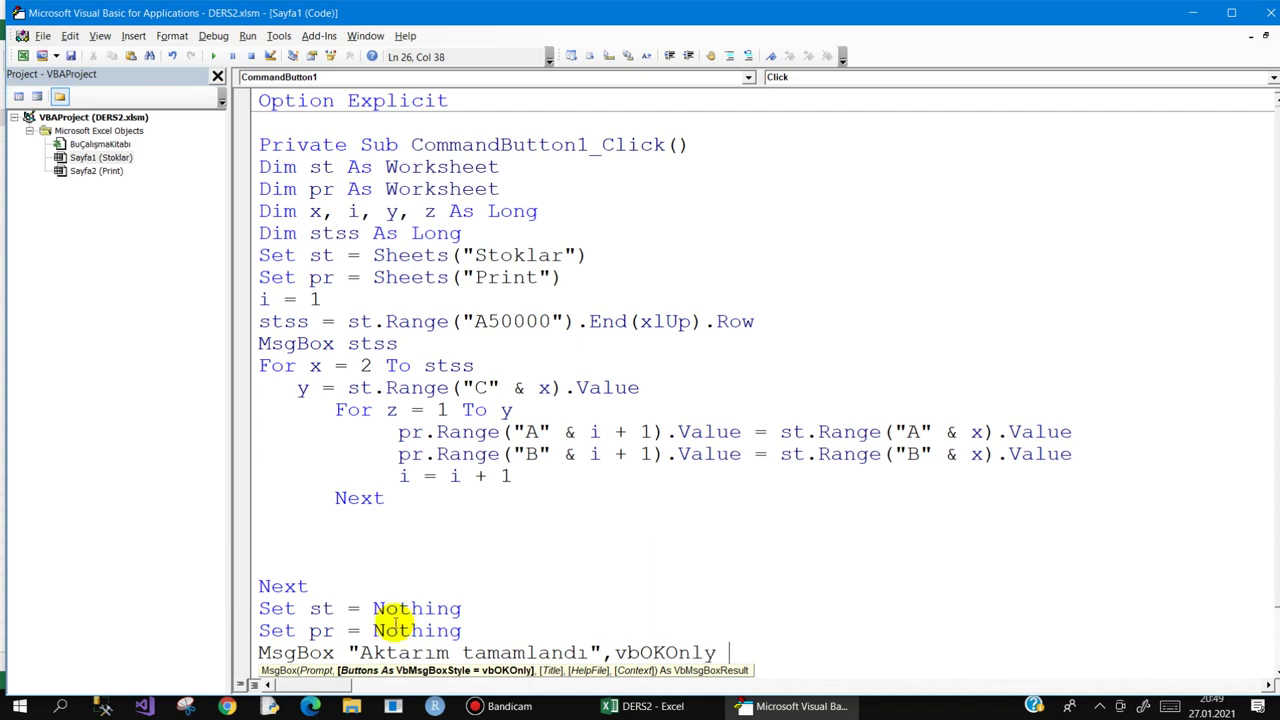
{"action": "type", "text": "+"}
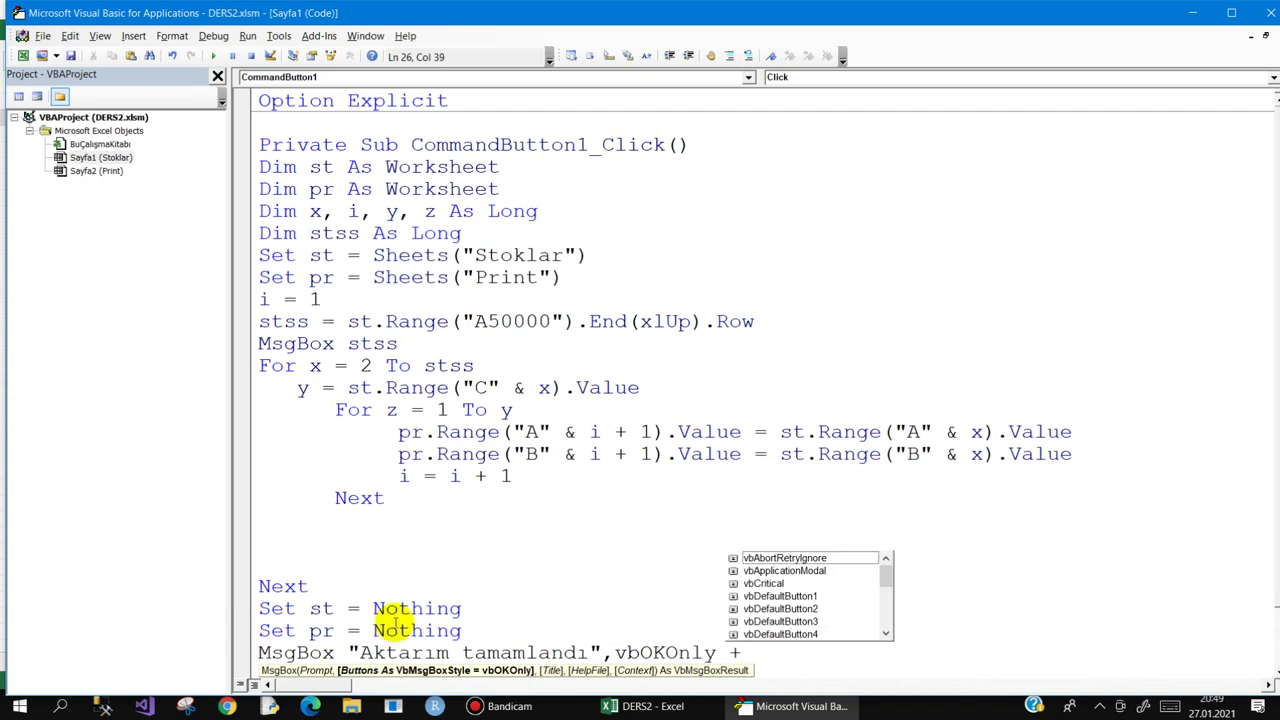
{"action": "type", "text": "vb"}
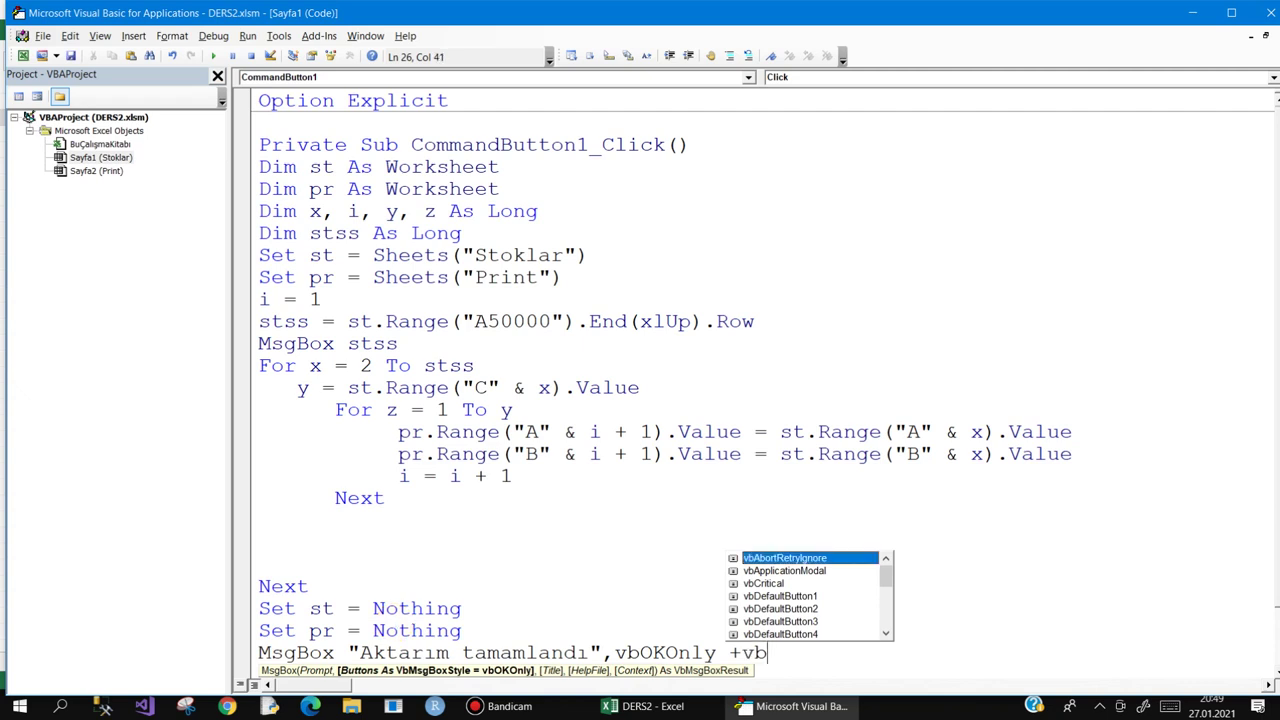
{"action": "type", "text": "in"}
{"action": "key", "text": "space"}
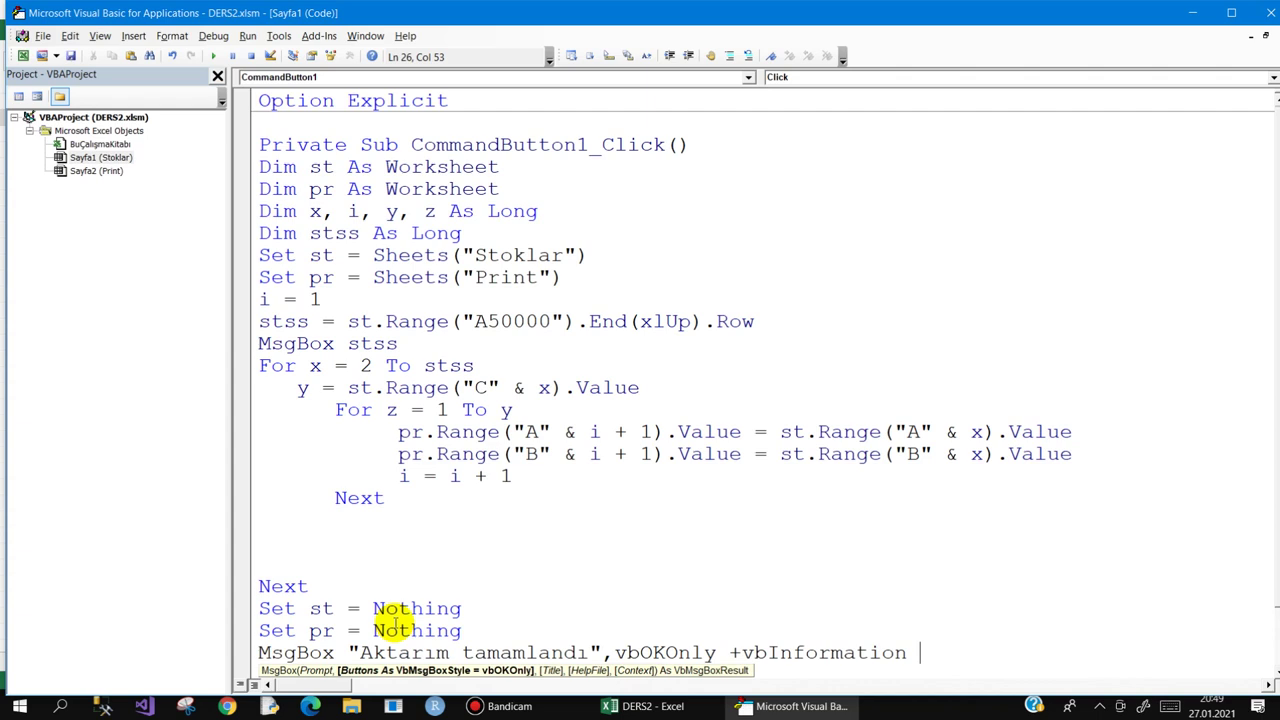
{"action": "type", "text": ",\"İŞ"}
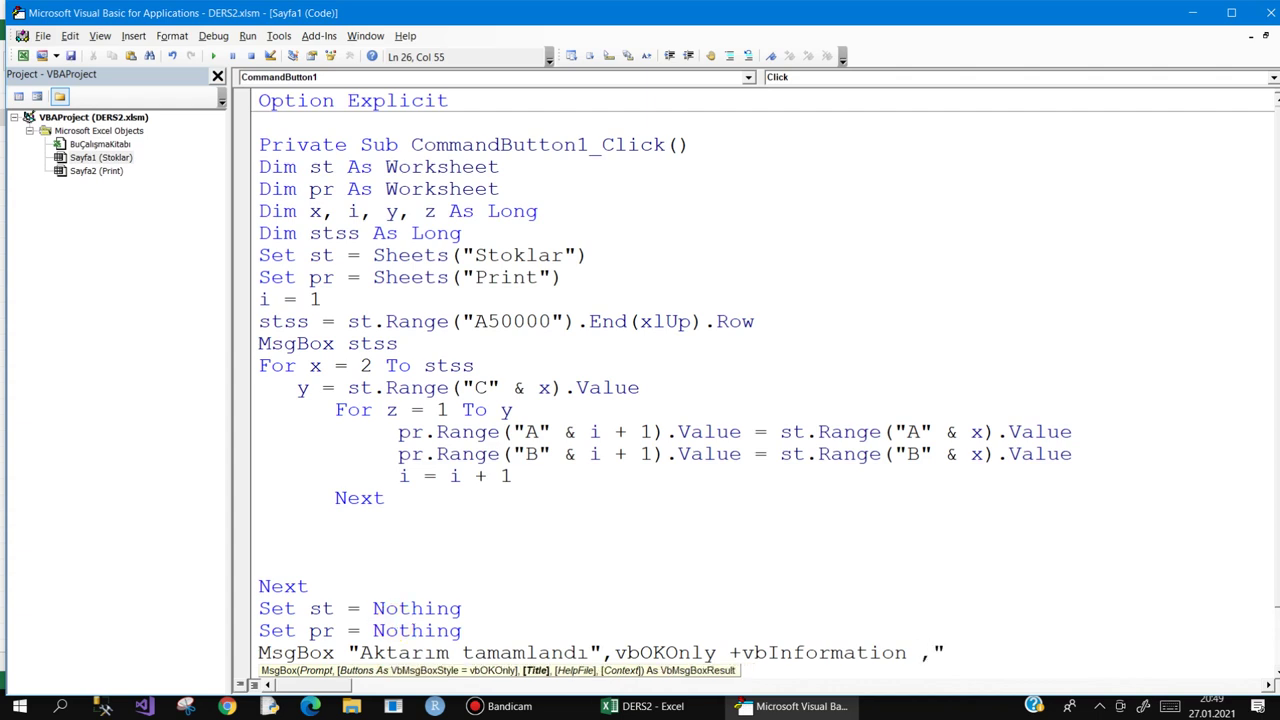
{"action": "type", "text": "LEM TA"}
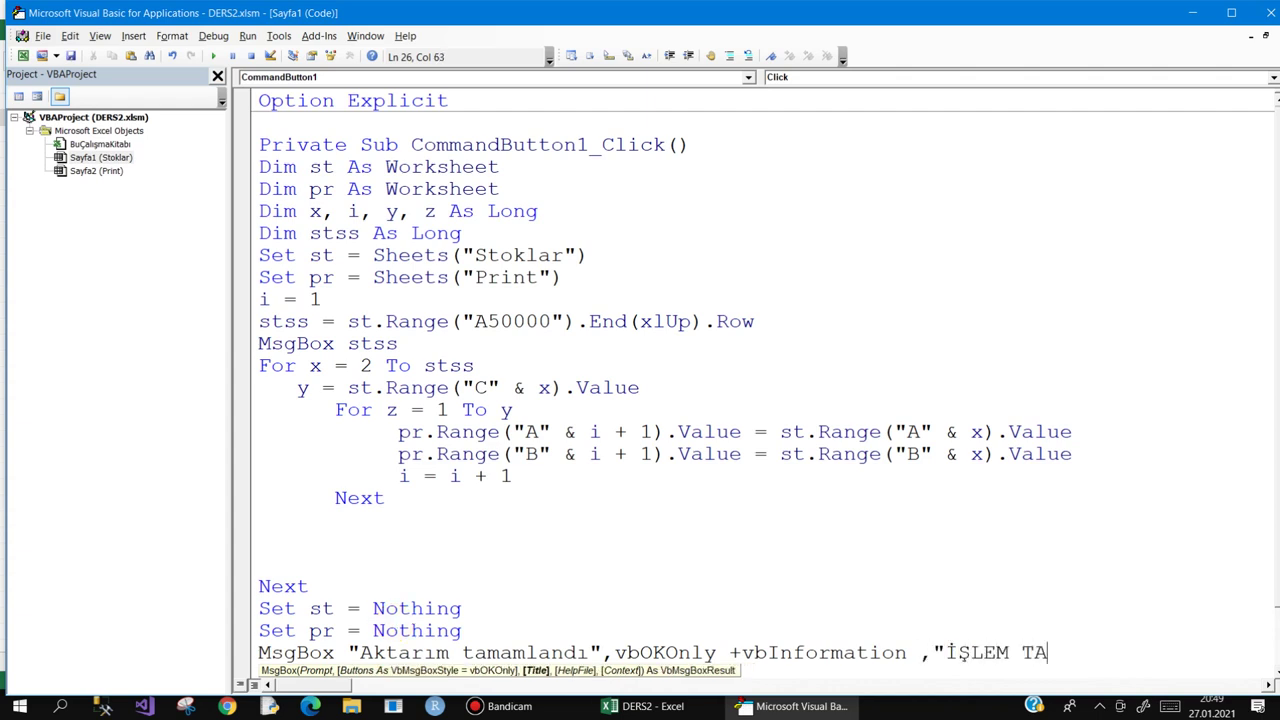
{"action": "type", "text": "MAMLANDU"}
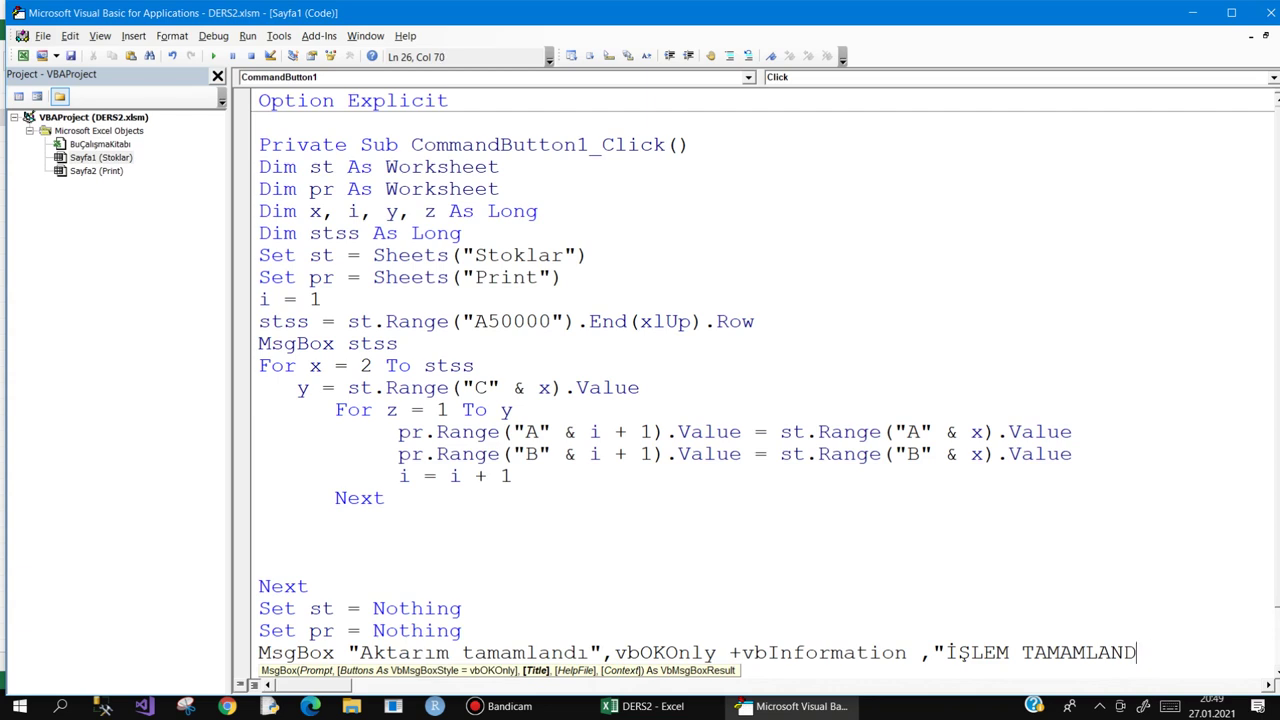
{"action": "key", "text": "Return"}
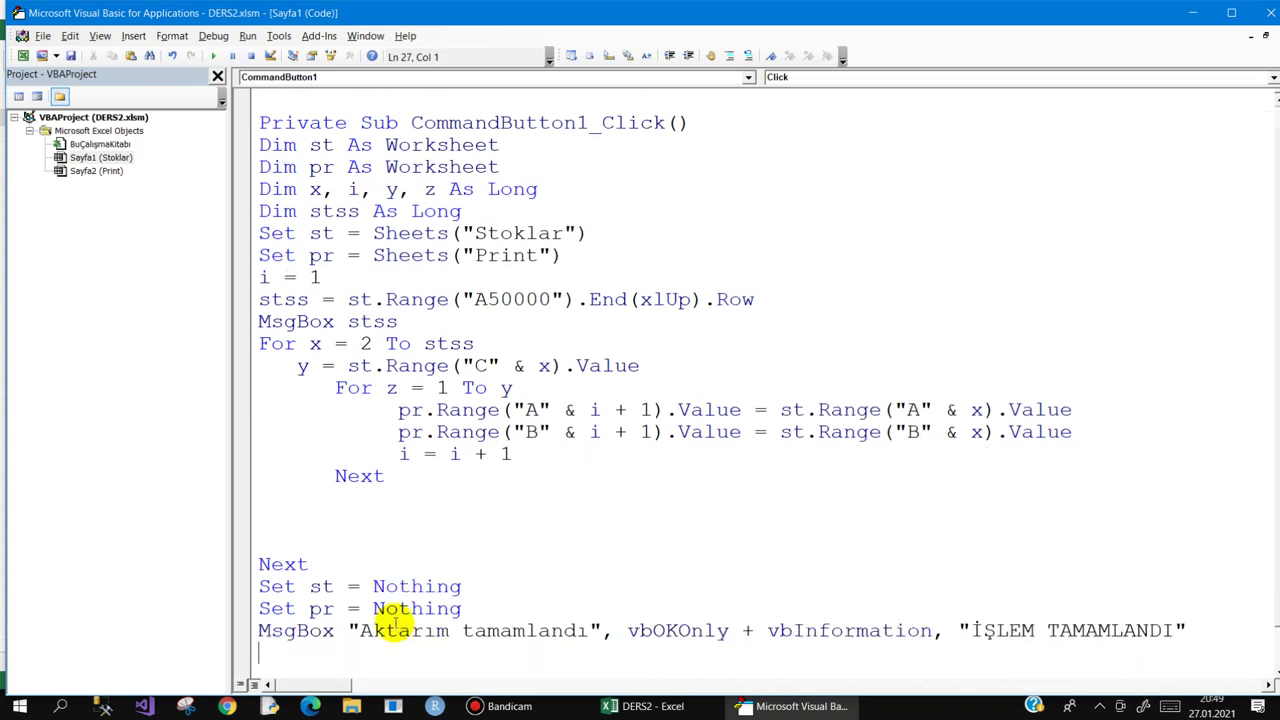
Step: Run Hazırla from the Stoklar sheet and acknowledge both message boxes
{"action": "left_click", "coordinate": [645, 706]}
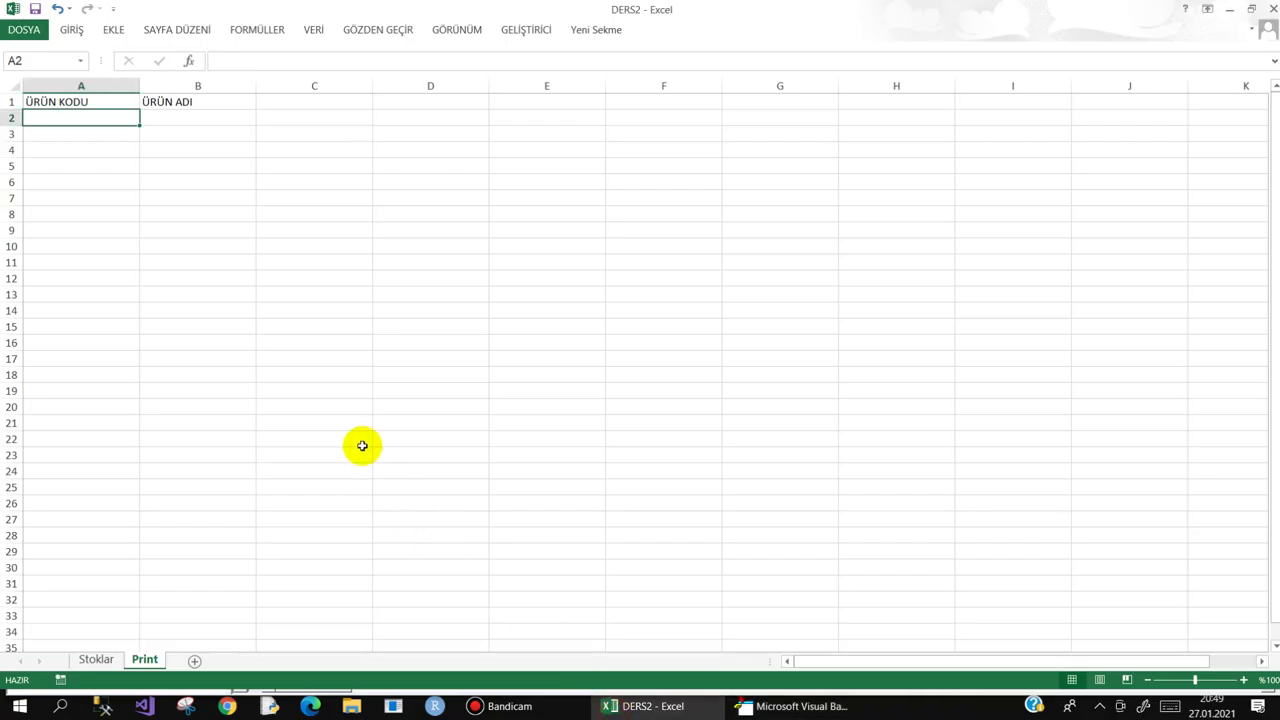
{"action": "left_click", "coordinate": [95, 660]}
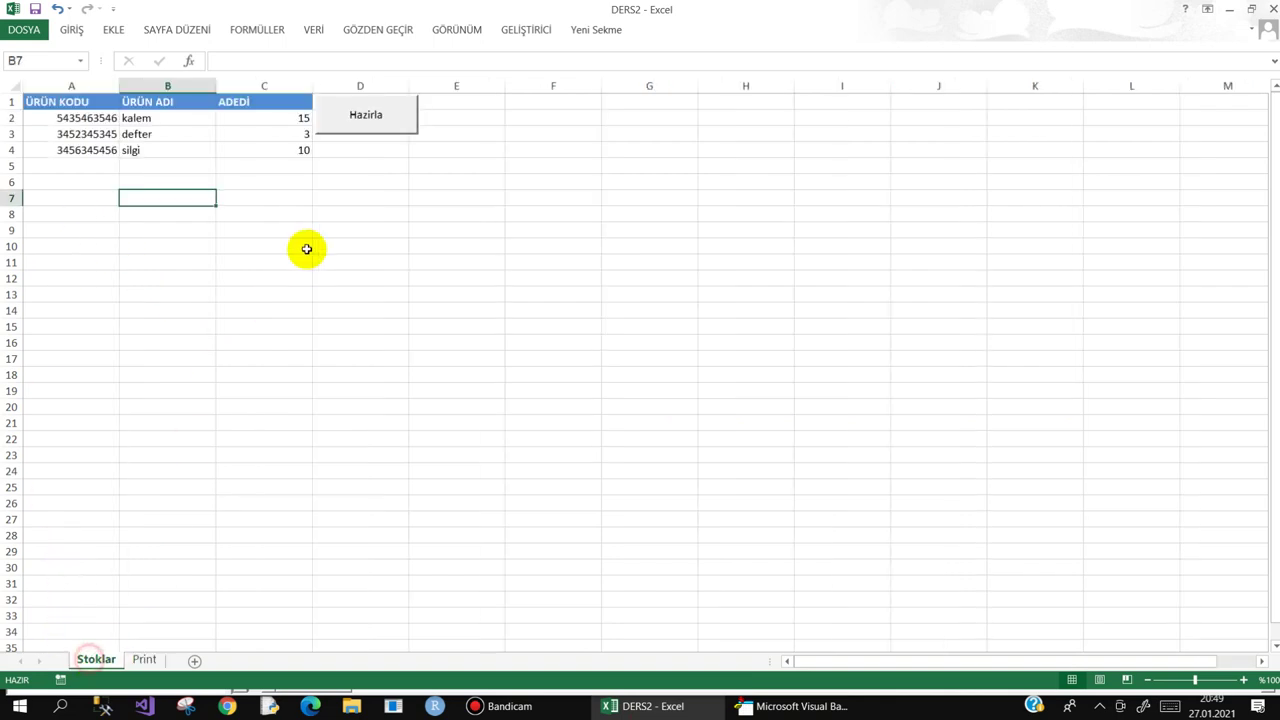
{"action": "left_click", "coordinate": [381, 115]}
{"action": "left_click", "coordinate": [646, 403]}
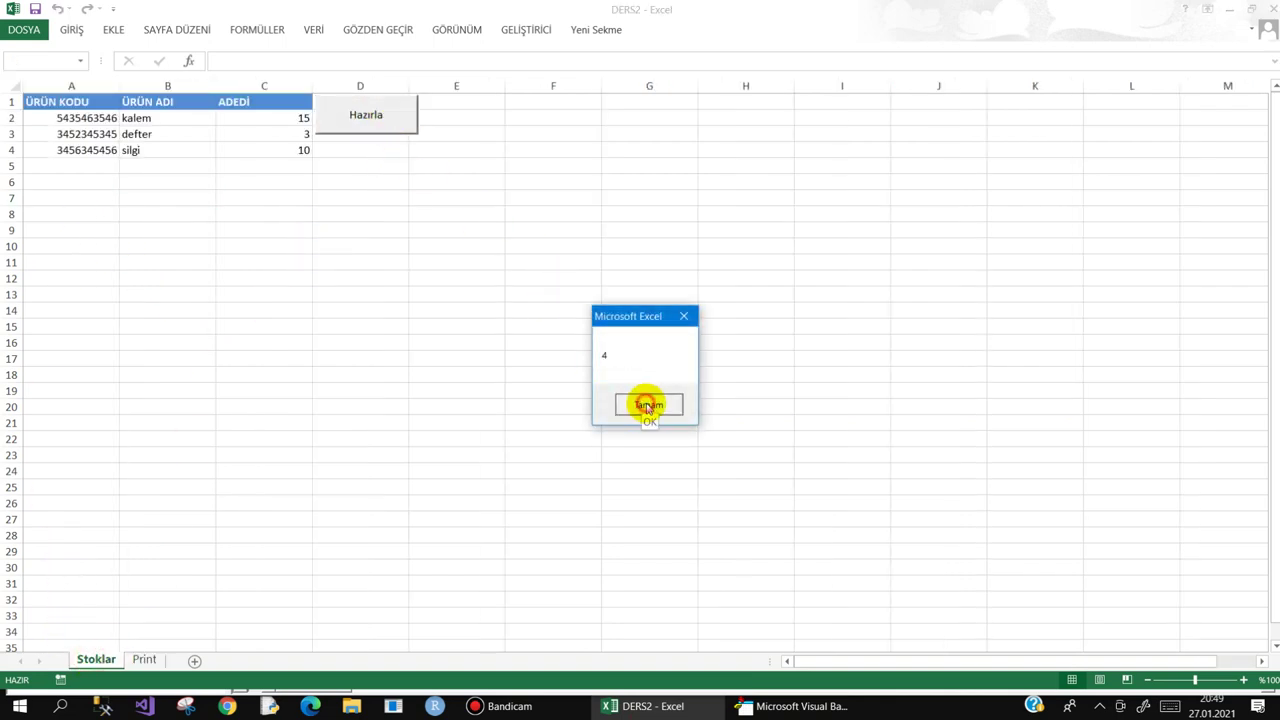
{"action": "left_click", "coordinate": [670, 412]}
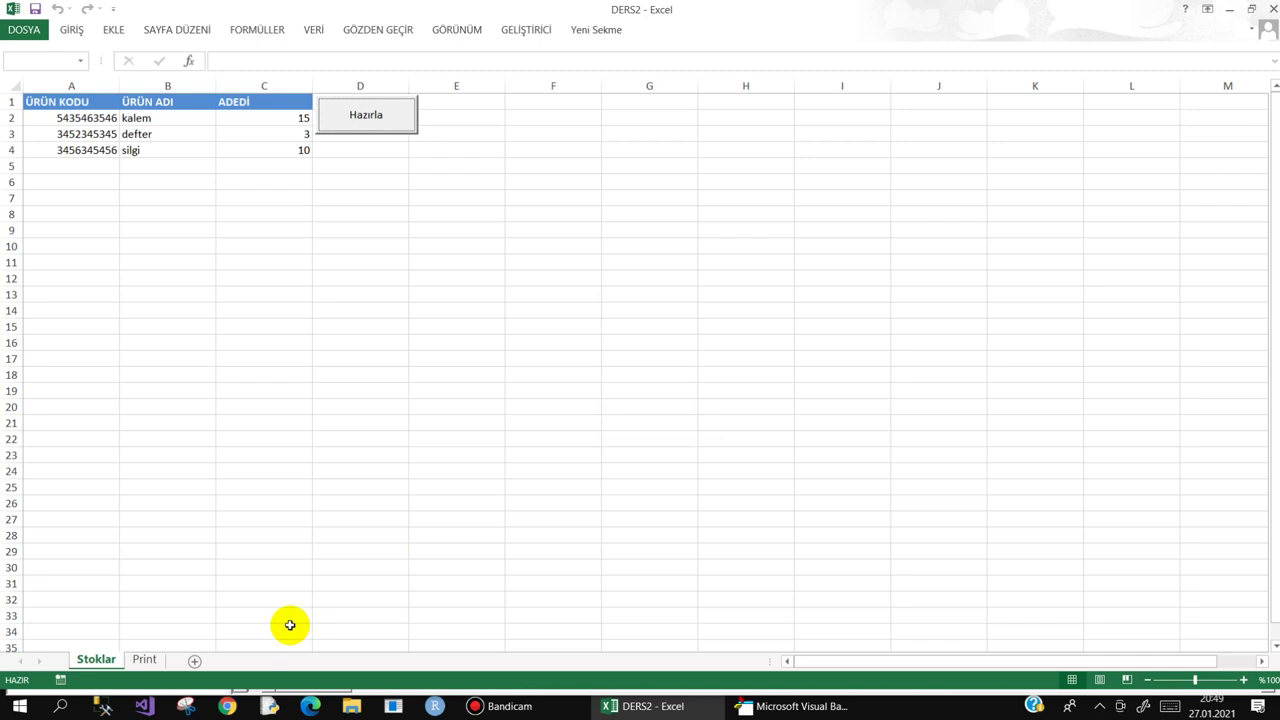
Step: Check the Print sheet lists 15 kalem, 3 defter and 10 silgi rows
{"action": "left_click", "coordinate": [144, 660]}
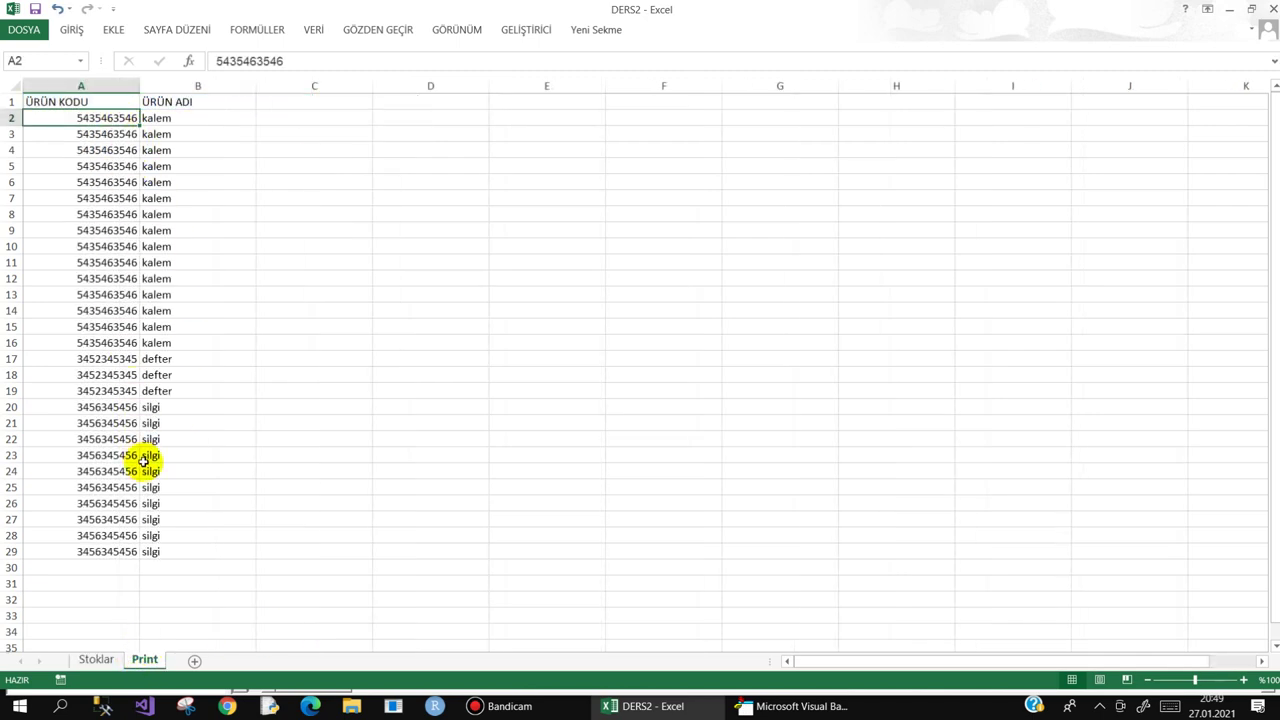
{"action": "left_click_drag", "start_coordinate": [177, 121], "coordinate": [190, 407]}
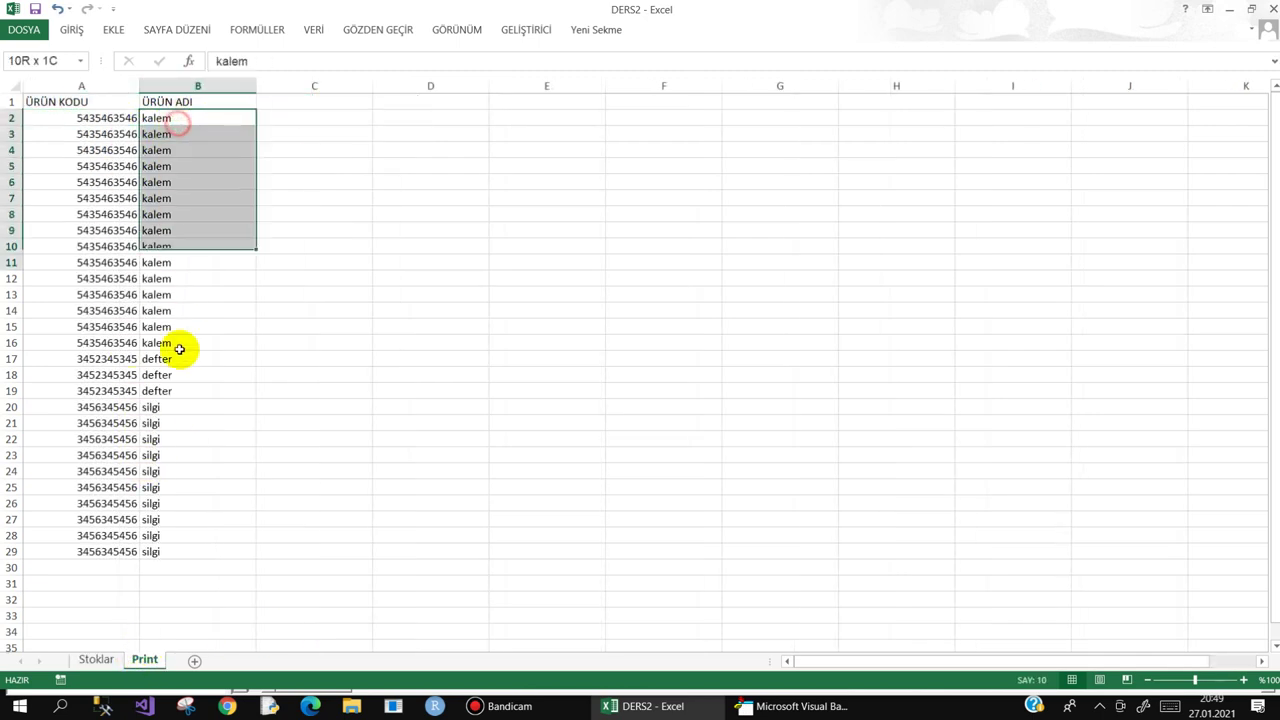
{"action": "left_click", "coordinate": [229, 487]}
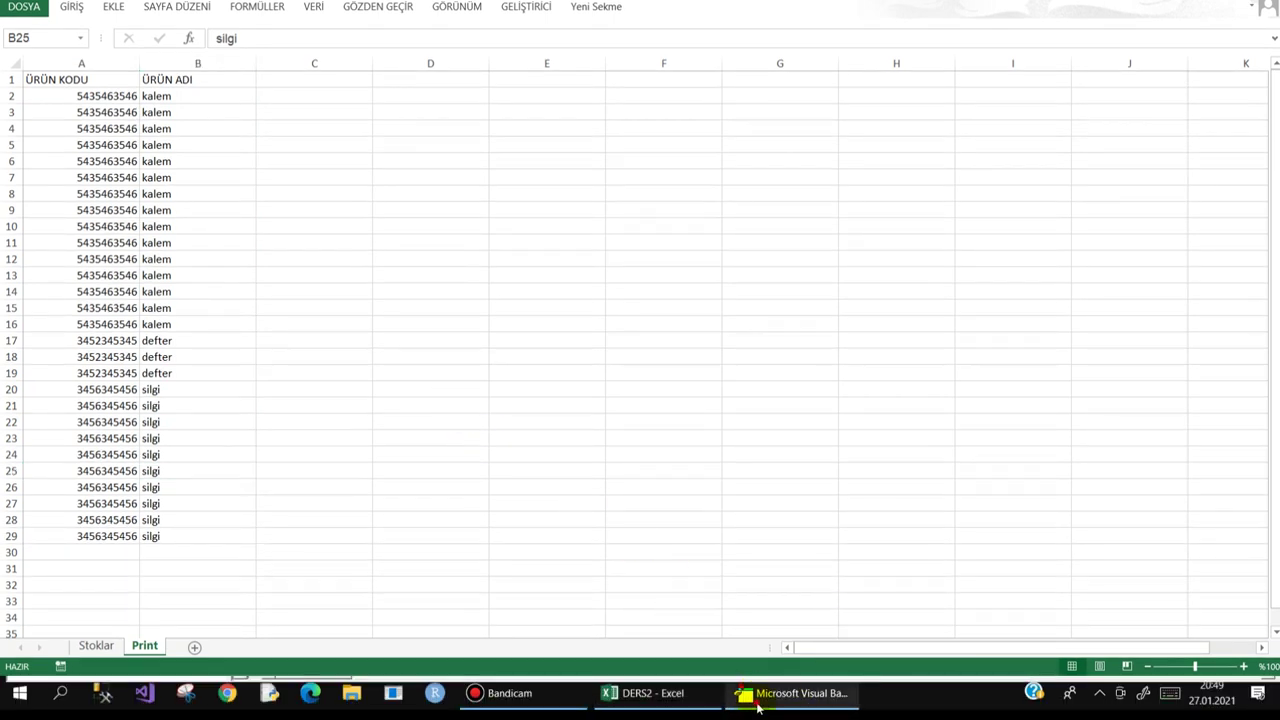
{"action": "left_click", "coordinate": [790, 693]}
Step: Delete the MsgBox stss debug line and check the Print sheet in the workbook
{"action": "left_click_drag", "start_coordinate": [419, 302], "coordinate": [180, 302]}
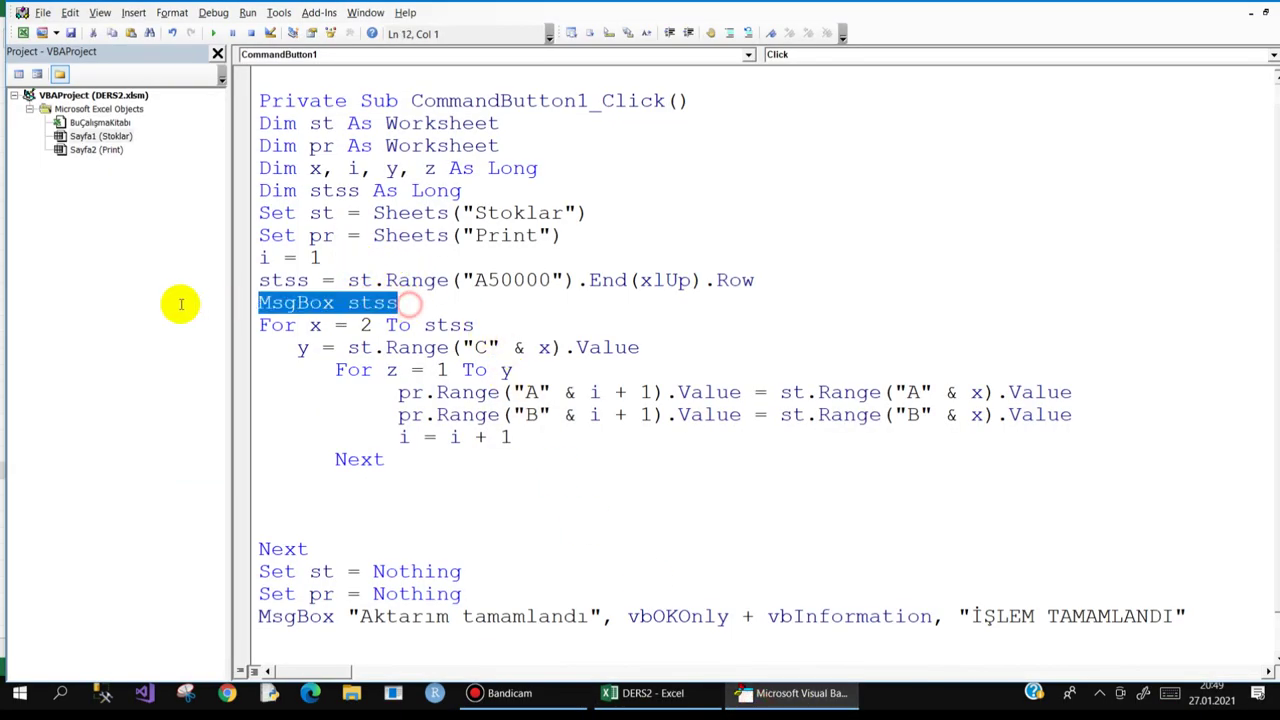
{"action": "key", "text": "Delete"}
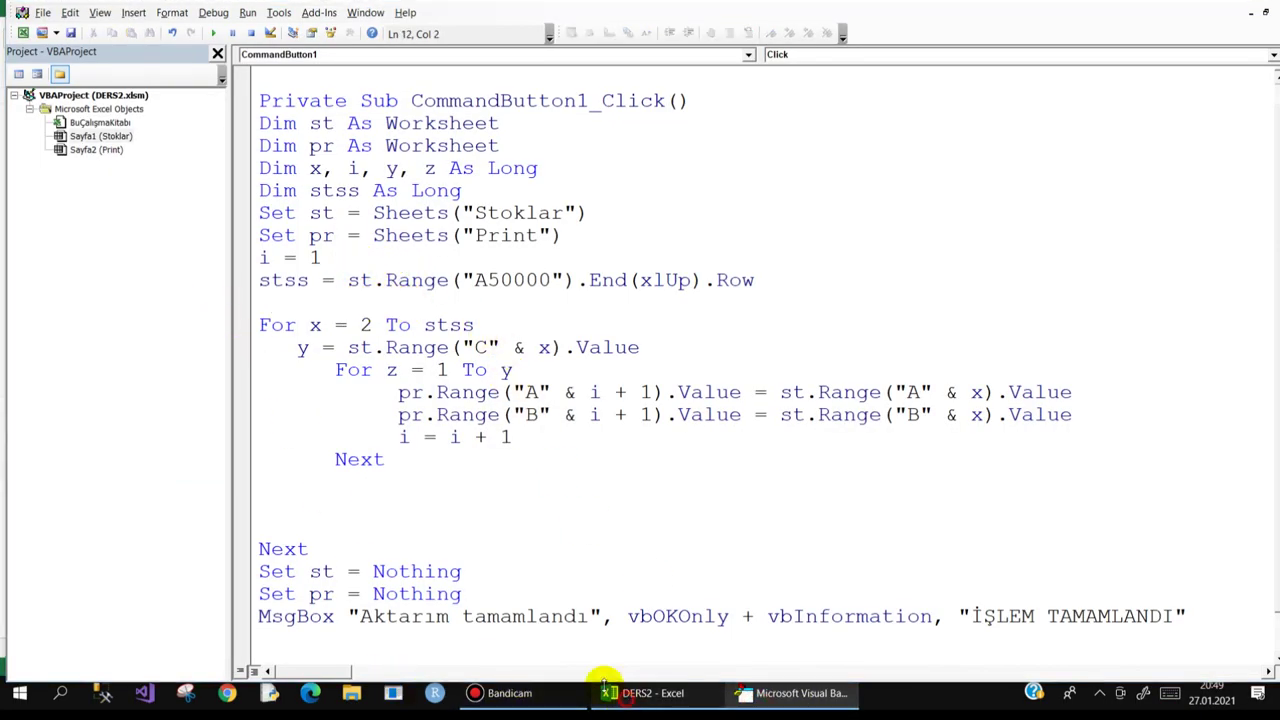
{"action": "left_click", "coordinate": [610, 693]}
{"action": "left_click", "coordinate": [762, 696]}
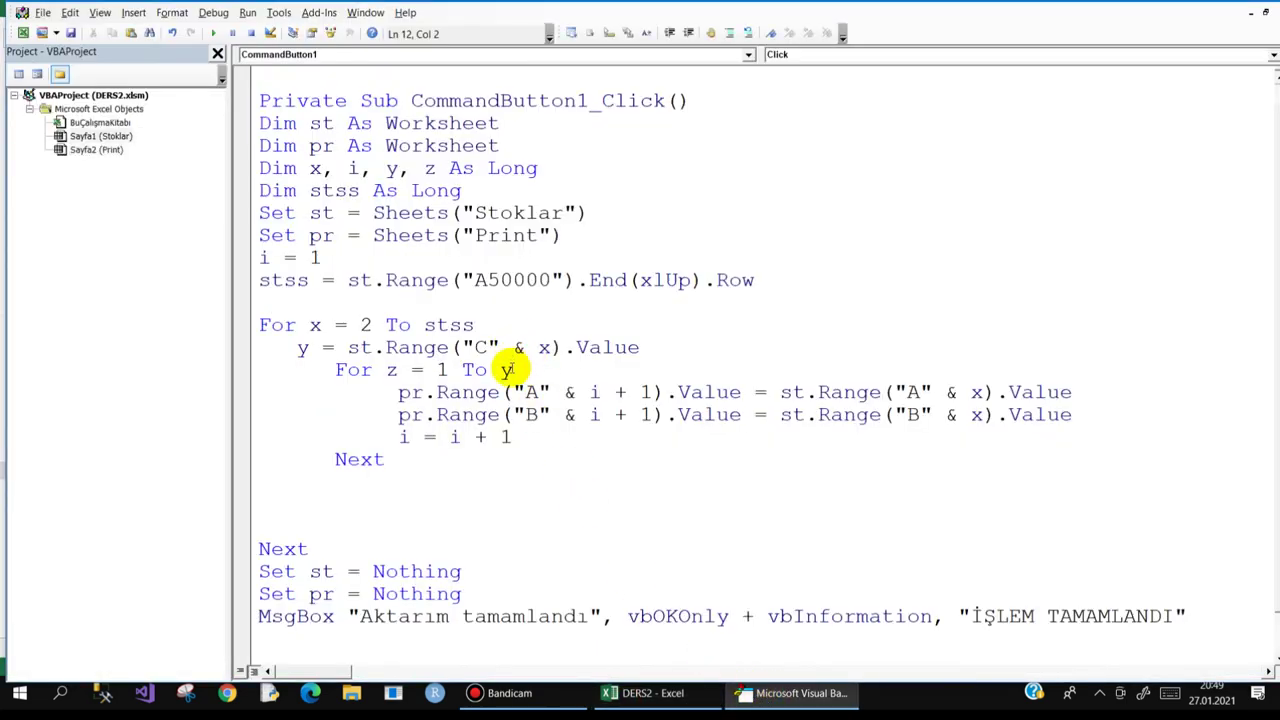
{"action": "left_click", "coordinate": [665, 690]}
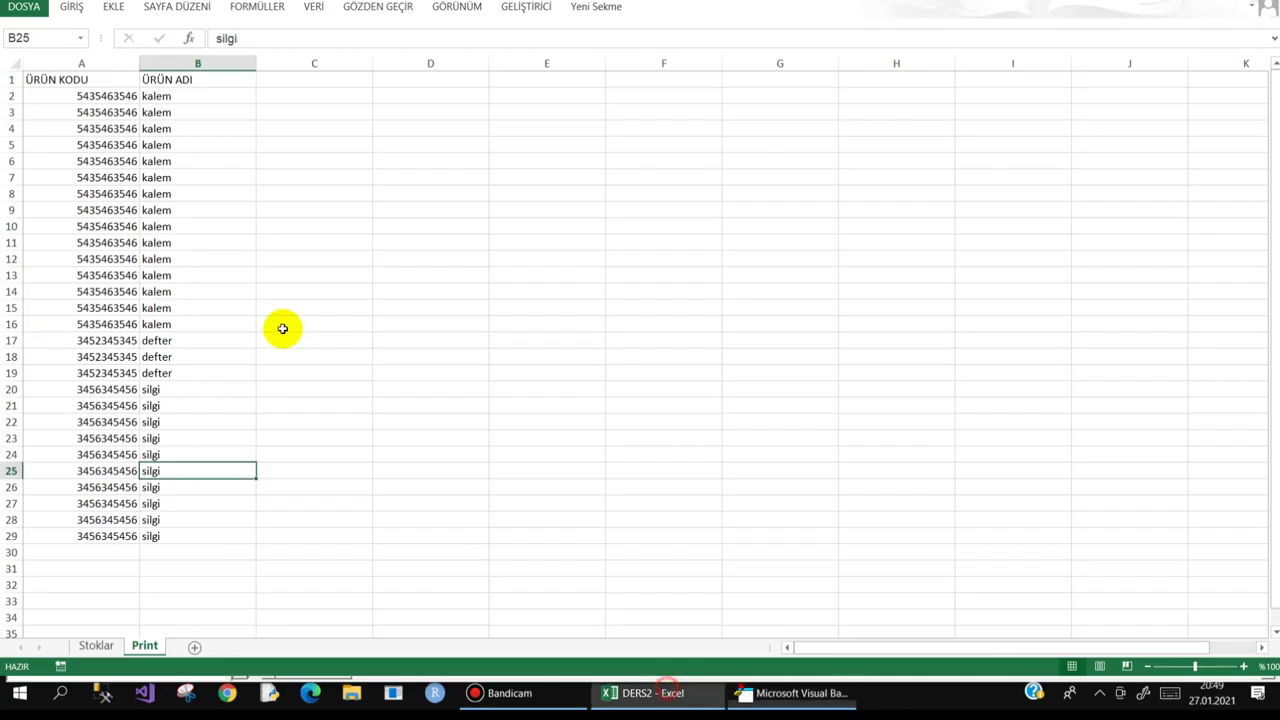
{"action": "left_click", "coordinate": [767, 699]}
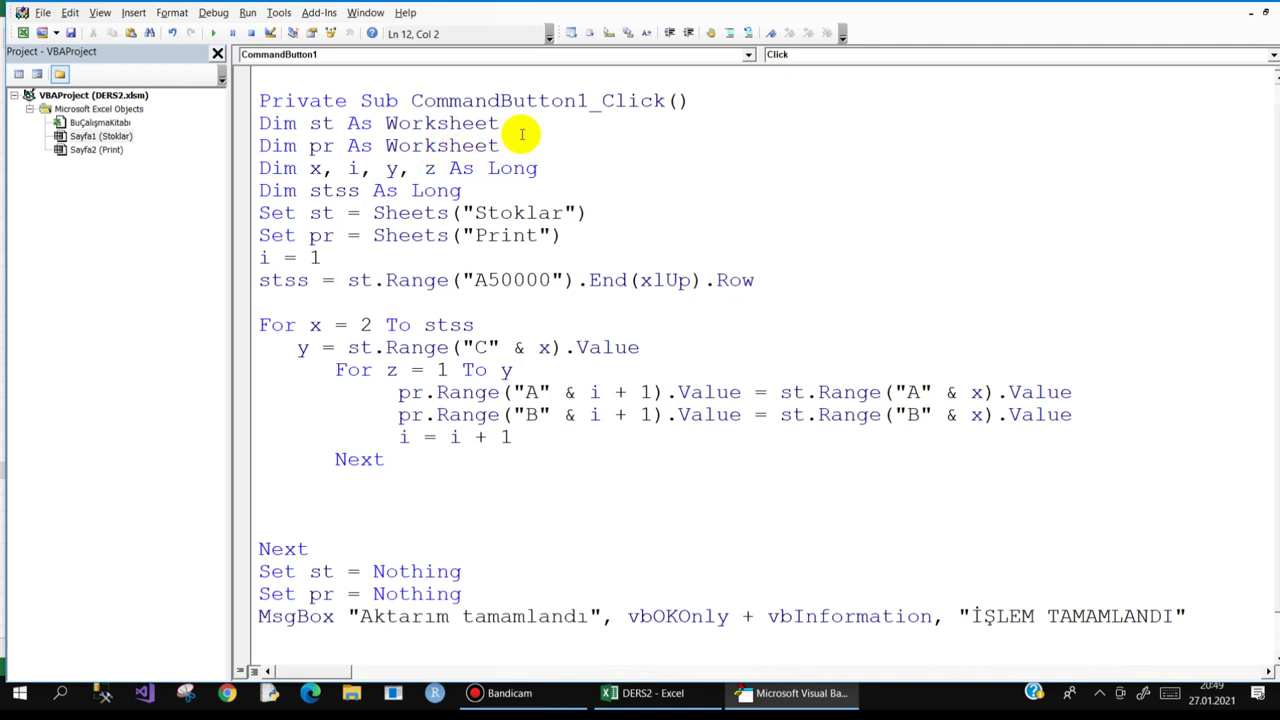
Step: Add pr.Range("A2:B10000").Value = "" below the Set pr = Sheets("Print") line
{"action": "left_click", "coordinate": [698, 101]}
{"action": "key", "text": "Return"}
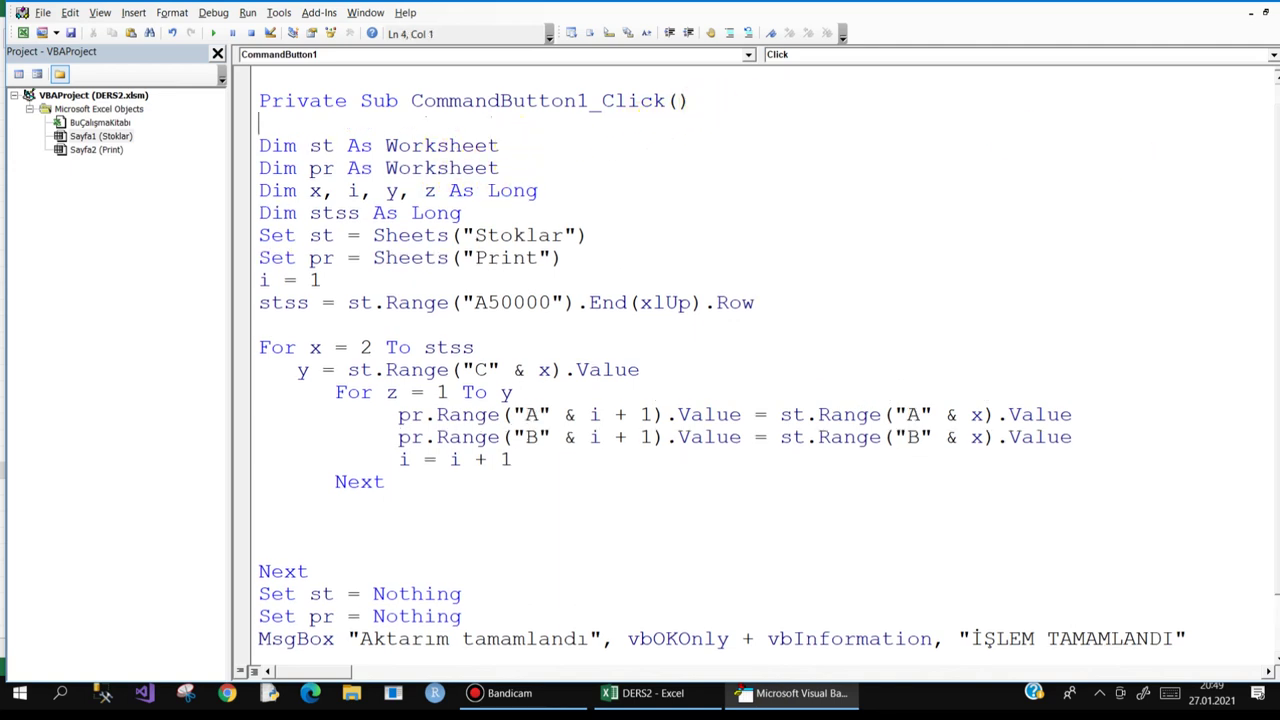
{"action": "left_click", "coordinate": [575, 257]}
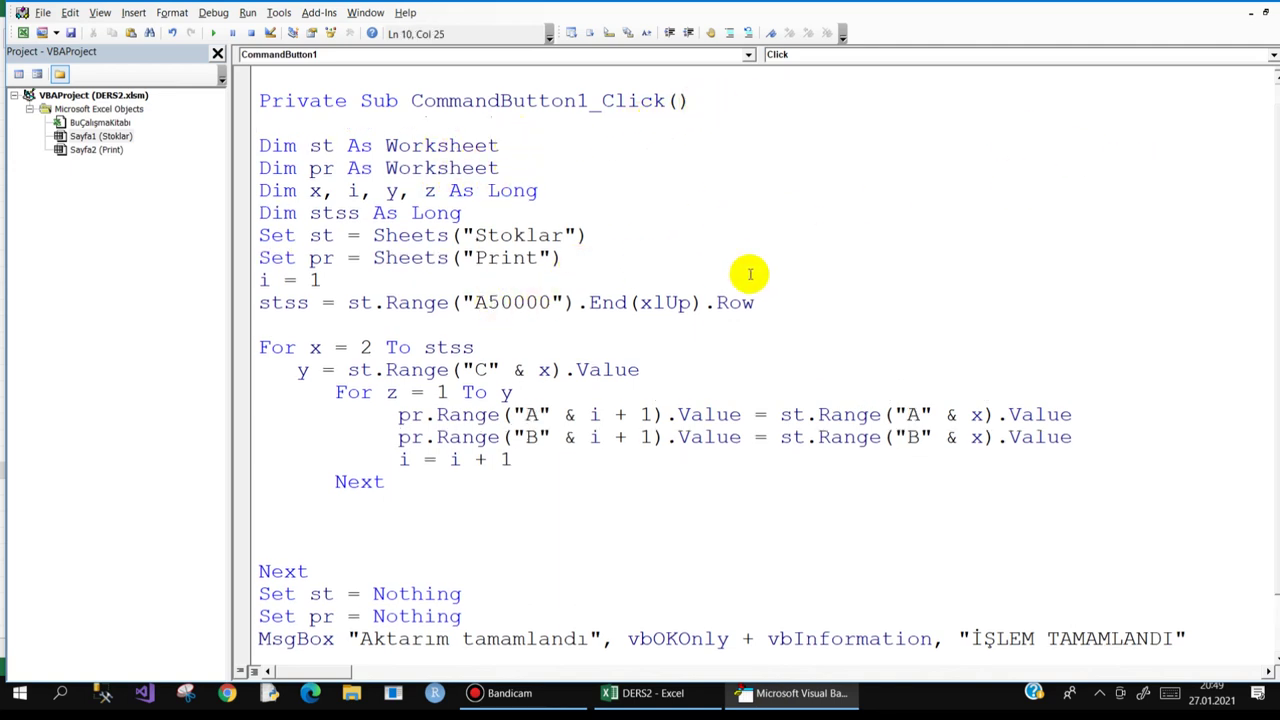
{"action": "key", "text": "Return"}
{"action": "key", "text": "Return"}
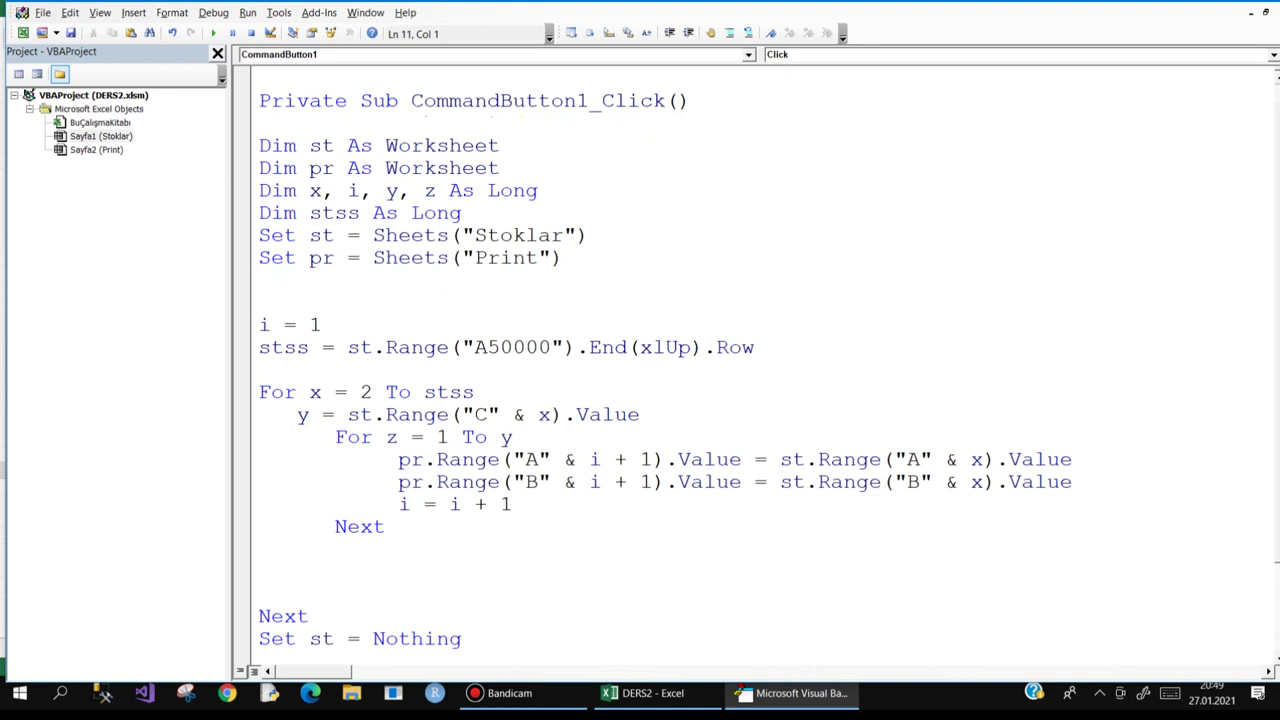
{"action": "type", "text": "PR.Range"}
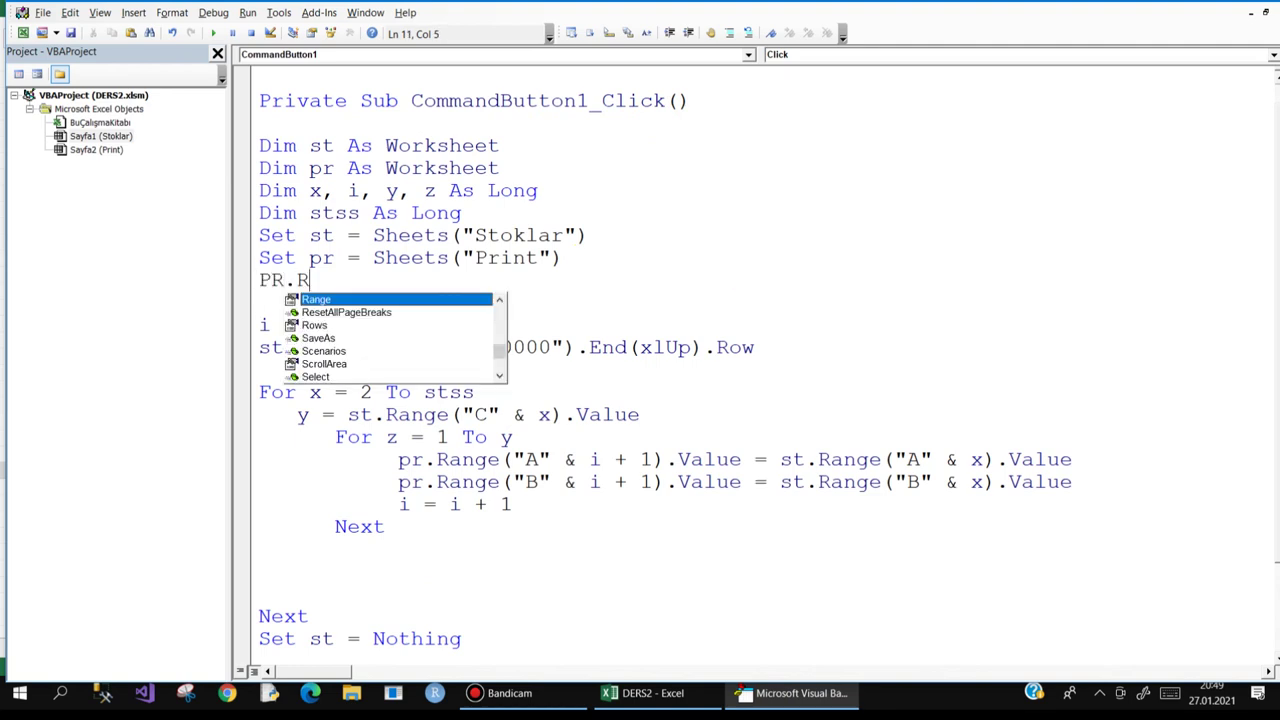
{"action": "type", "text": "(\"A2:B10000"}
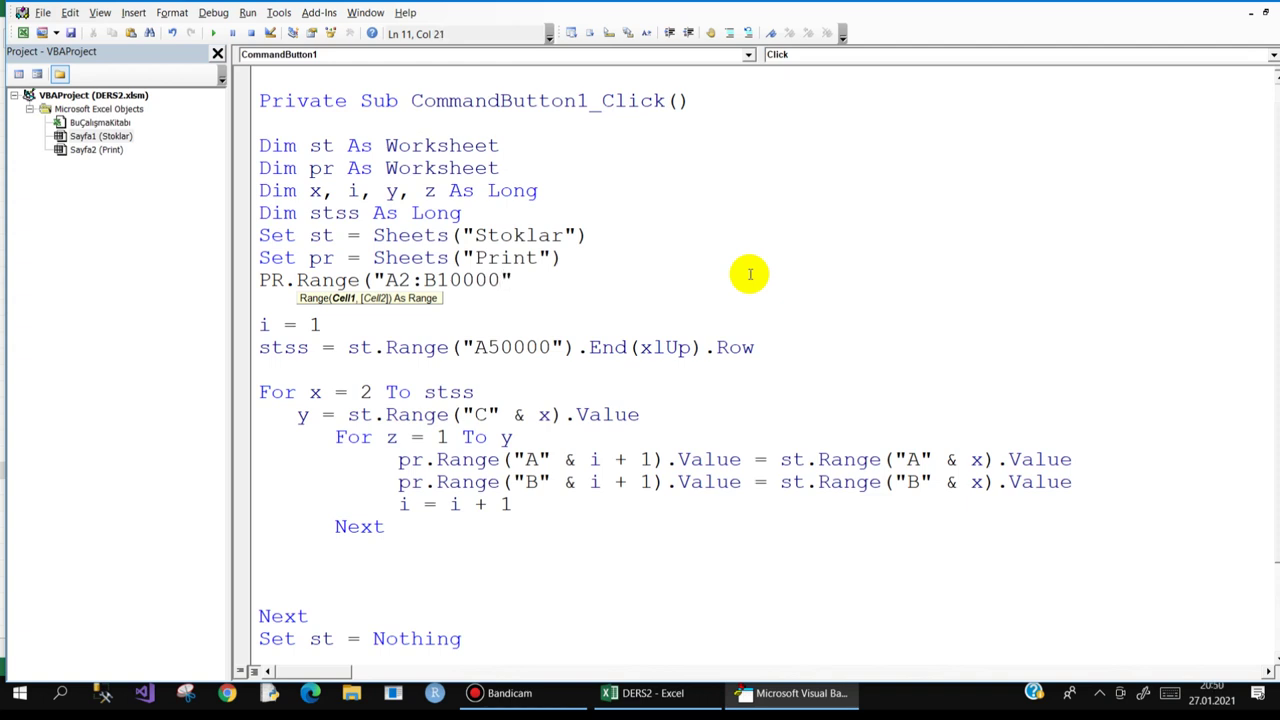
{"action": "type", "text": ").V"}
{"action": "key", "text": "Down"}
{"action": "key", "text": "Escape"}
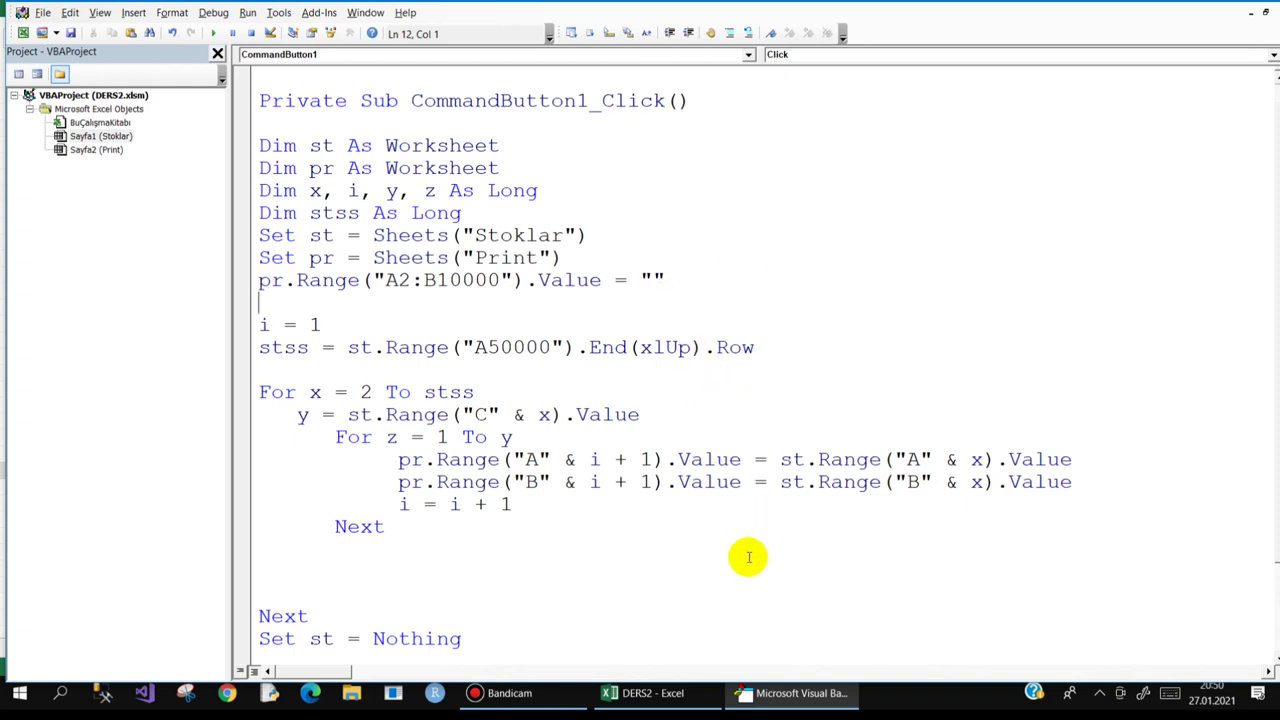
{"action": "left_click", "coordinate": [645, 693]}
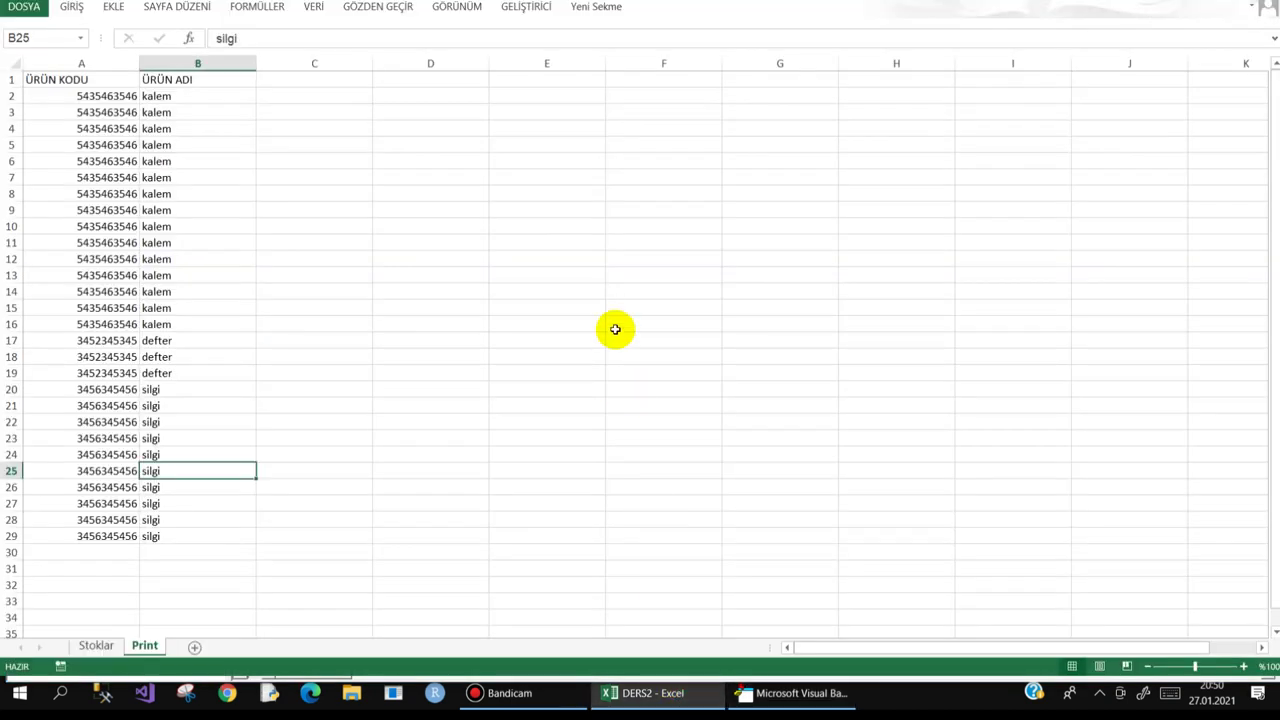
Step: On Stoklar, set the kalem, defter and silgi quantities to 1, 1 and 2
{"action": "left_click", "coordinate": [96, 645]}
{"action": "left_click", "coordinate": [288, 113]}
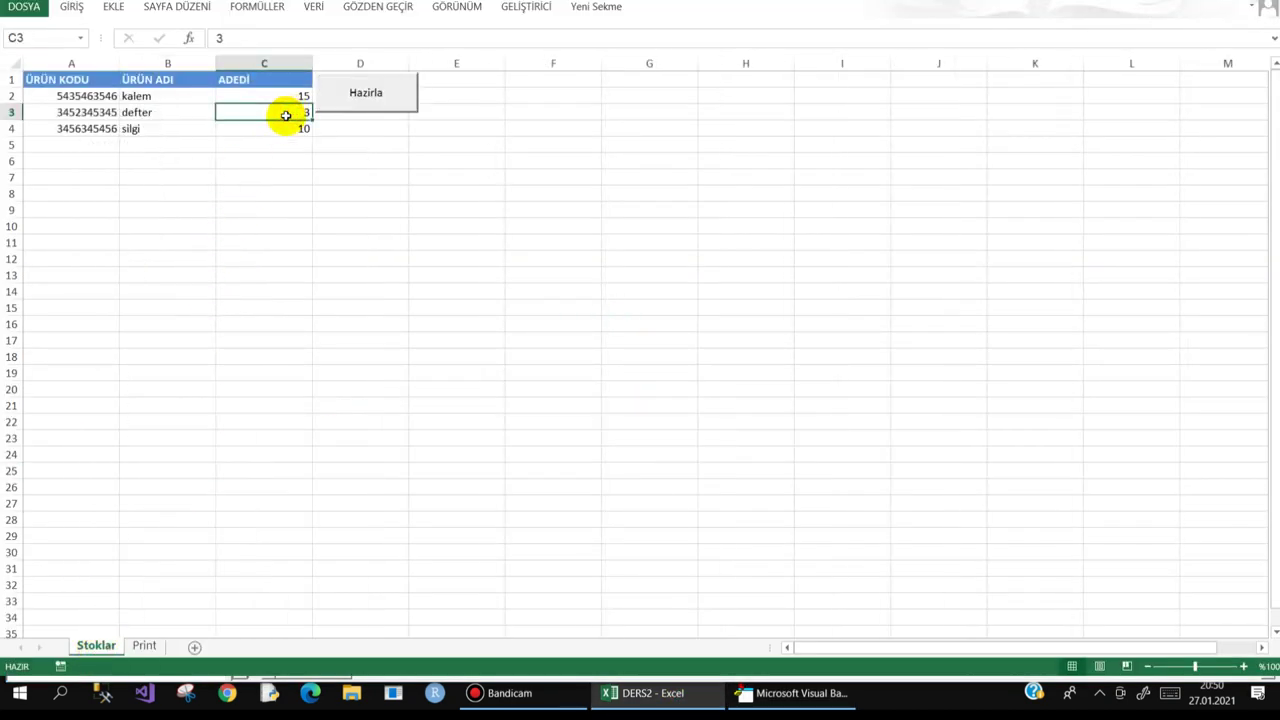
{"action": "left_click", "coordinate": [285, 97]}
{"action": "type", "text": "1"}
{"action": "left_click", "coordinate": [294, 115]}
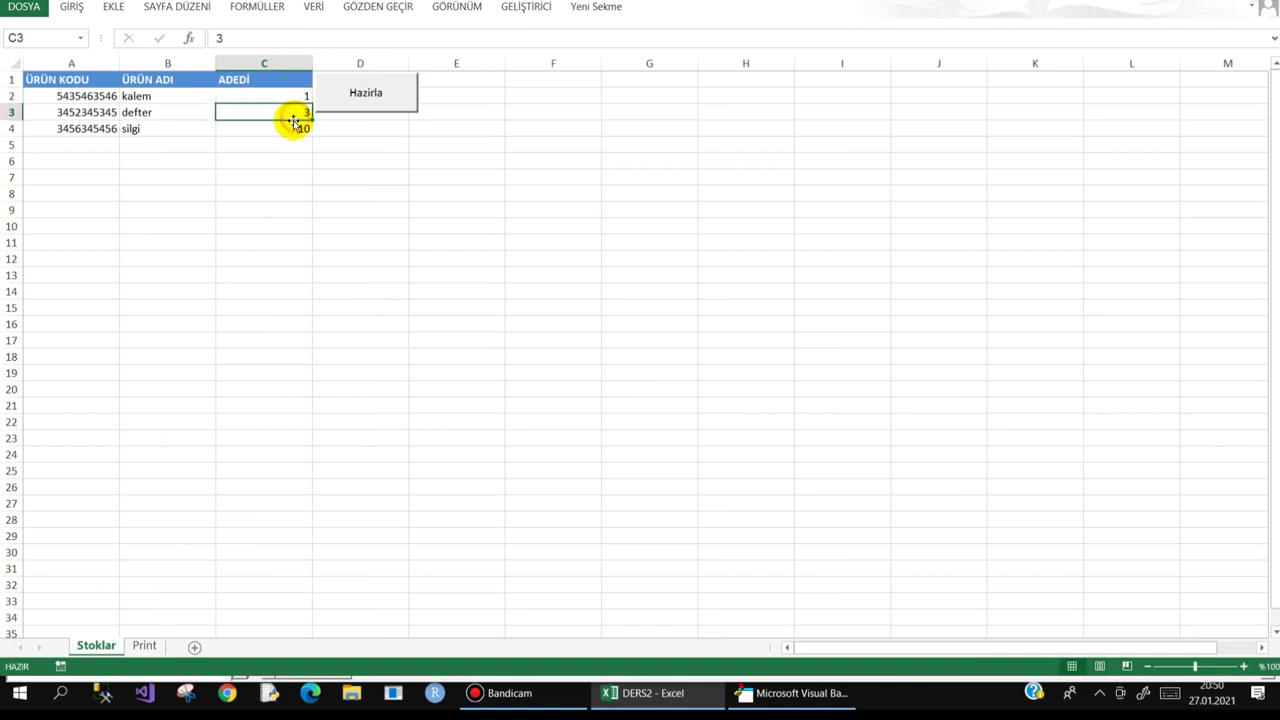
{"action": "type", "text": "1"}
{"action": "left_click", "coordinate": [293, 127]}
{"action": "type", "text": "2"}
{"action": "left_click", "coordinate": [309, 159]}
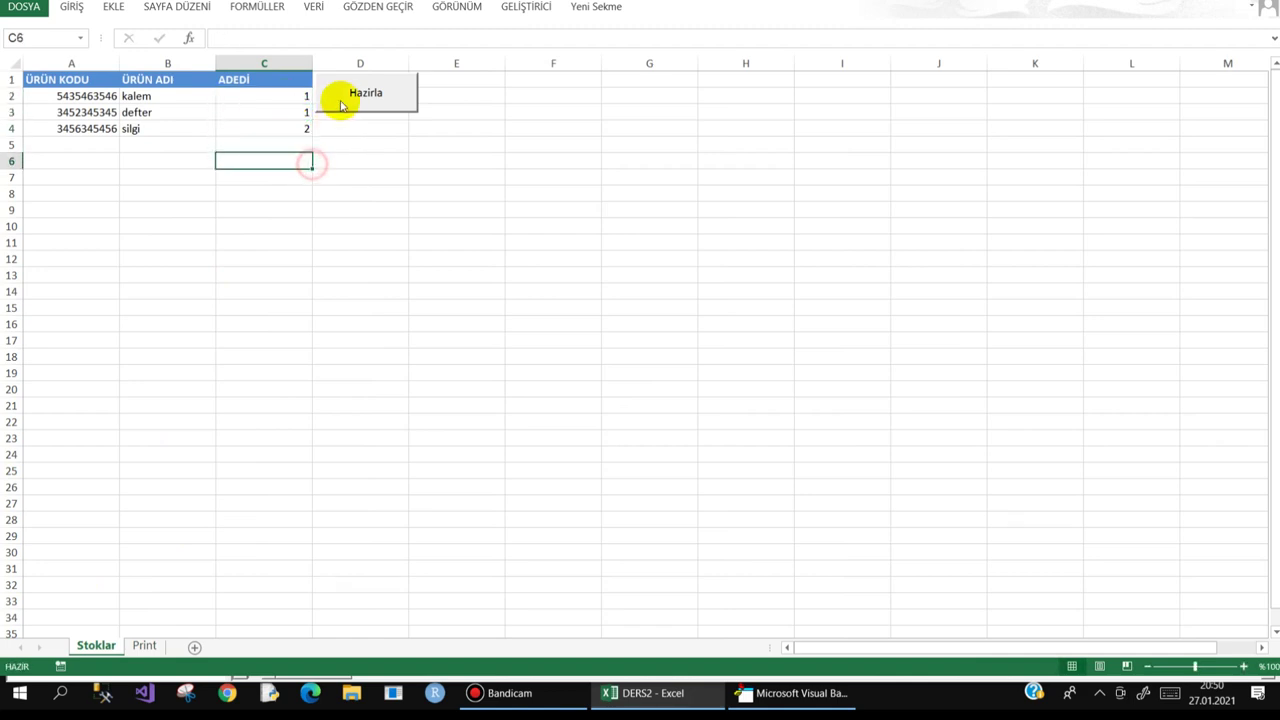
Step: Run Hazırla, confirm the message, and verify the Print rows, including two silgi rows
{"action": "left_click", "coordinate": [357, 93]}
{"action": "left_click", "coordinate": [677, 384]}
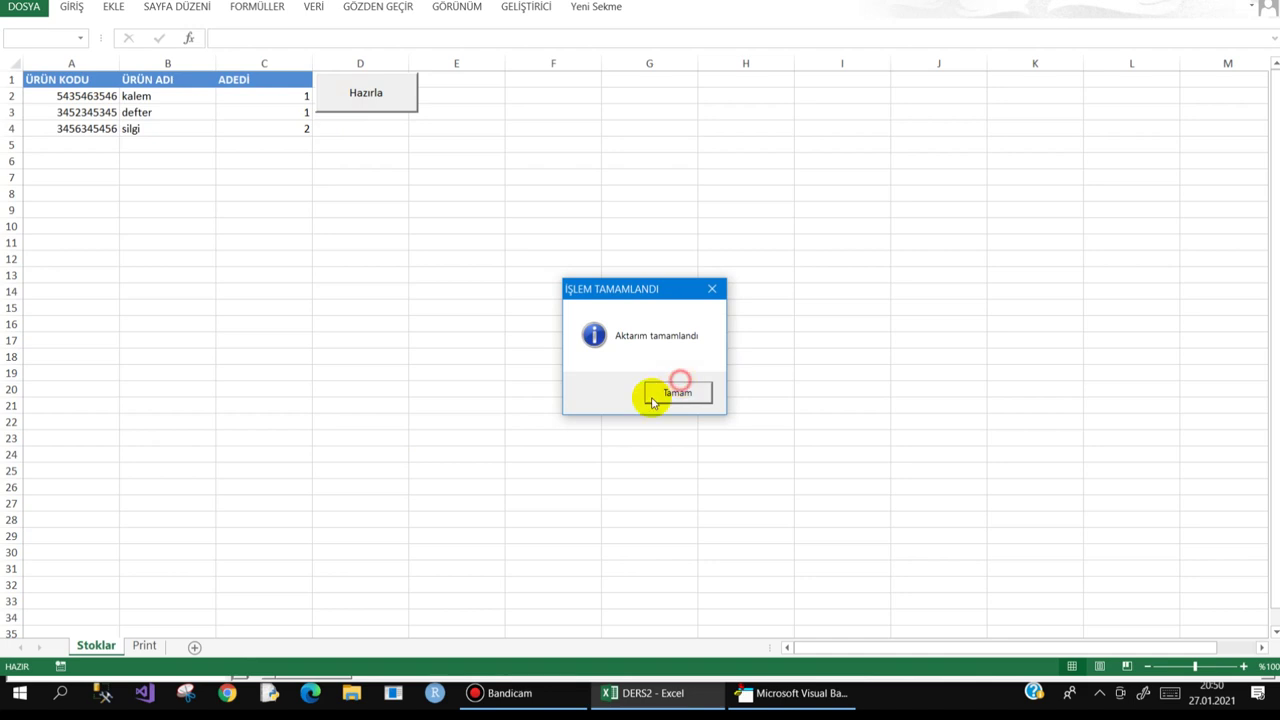
{"action": "left_click", "coordinate": [144, 646]}
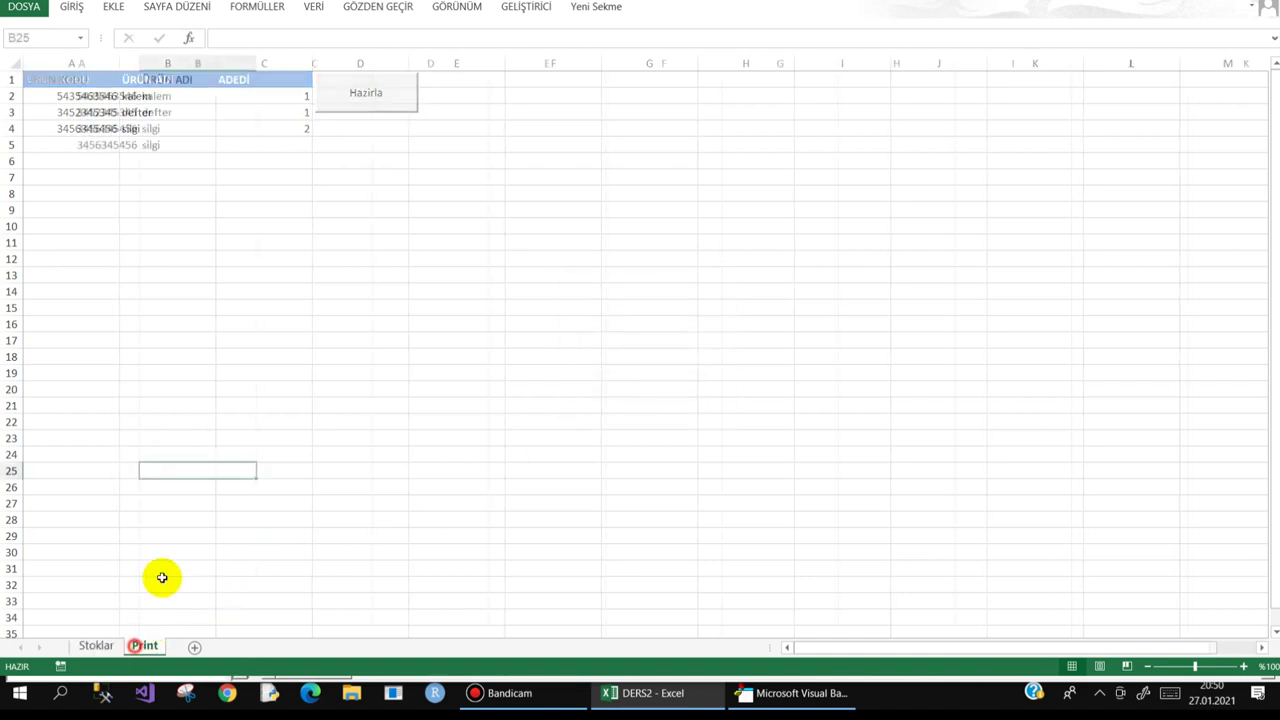
{"action": "left_click", "coordinate": [177, 95]}
{"action": "left_click", "coordinate": [176, 114]}
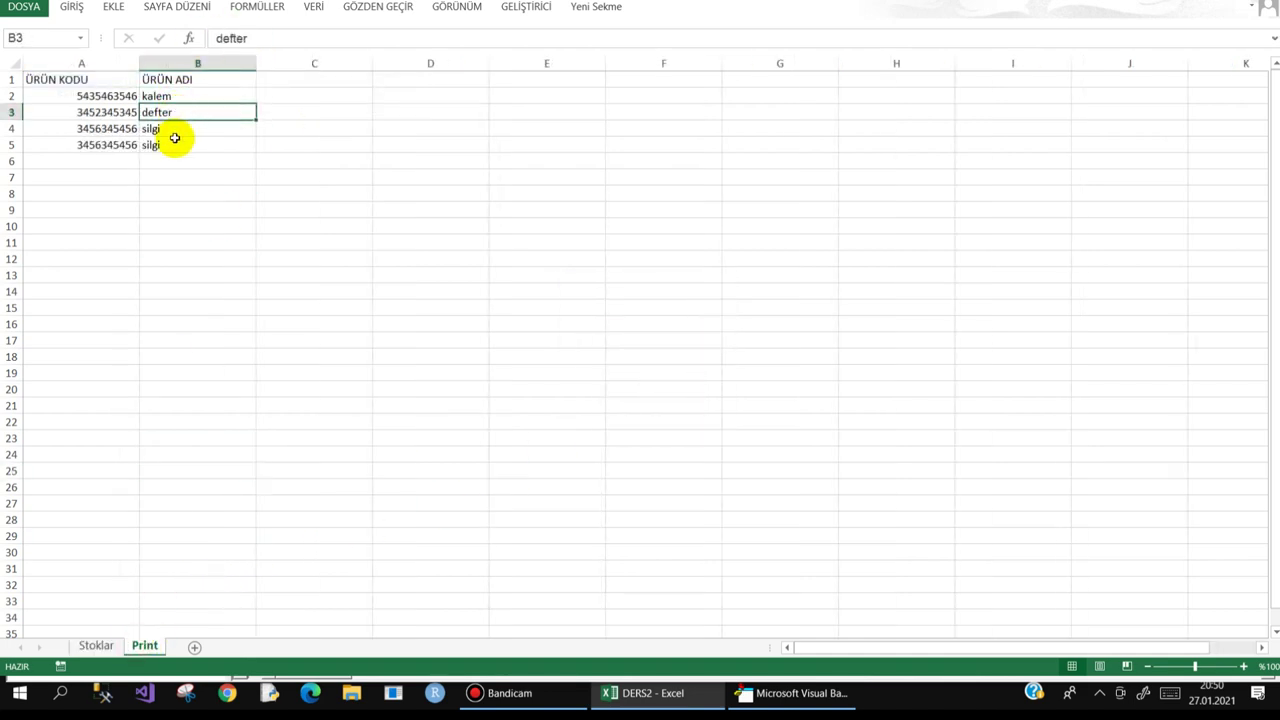
{"action": "left_click_drag", "start_coordinate": [170, 128], "coordinate": [171, 146]}
Step: Change the Stoklar quantities to 2, 2 and 22
{"action": "left_click", "coordinate": [96, 645]}
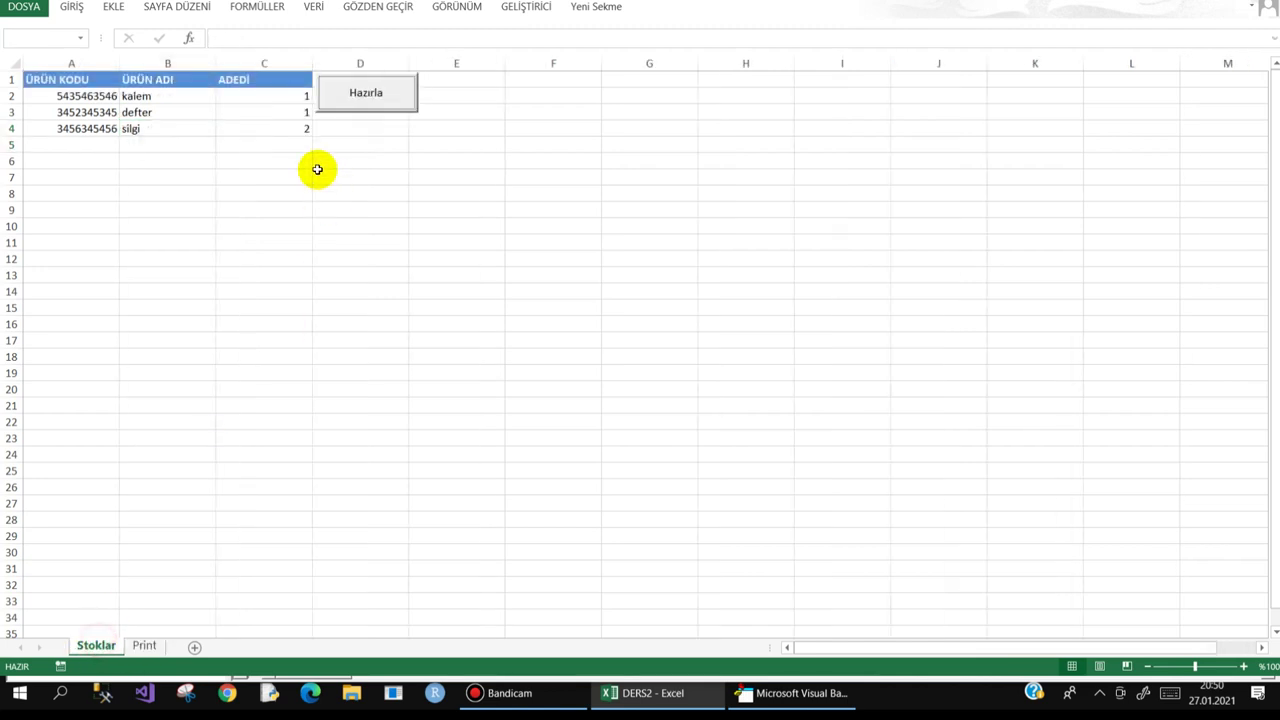
{"action": "left_click", "coordinate": [281, 110]}
{"action": "left_click", "coordinate": [290, 95]}
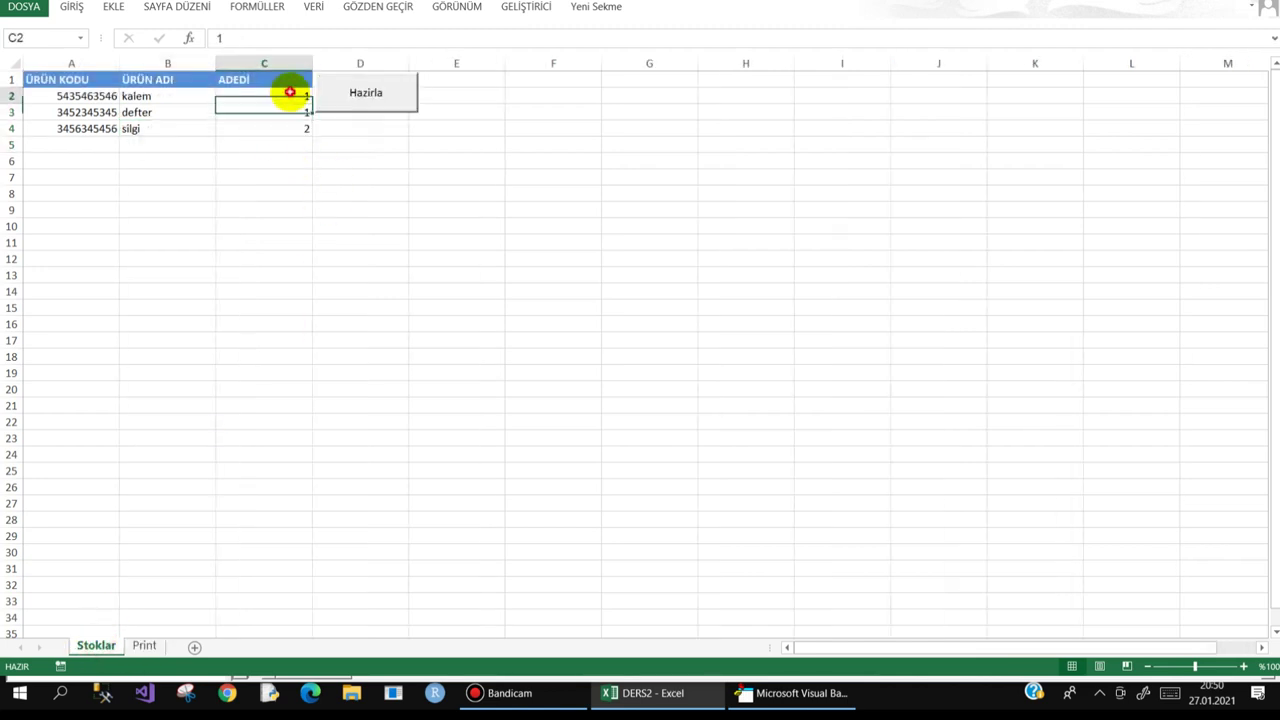
{"action": "type", "text": "2"}
{"action": "left_click", "coordinate": [300, 112]}
{"action": "type", "text": "2"}
{"action": "left_click", "coordinate": [298, 128]}
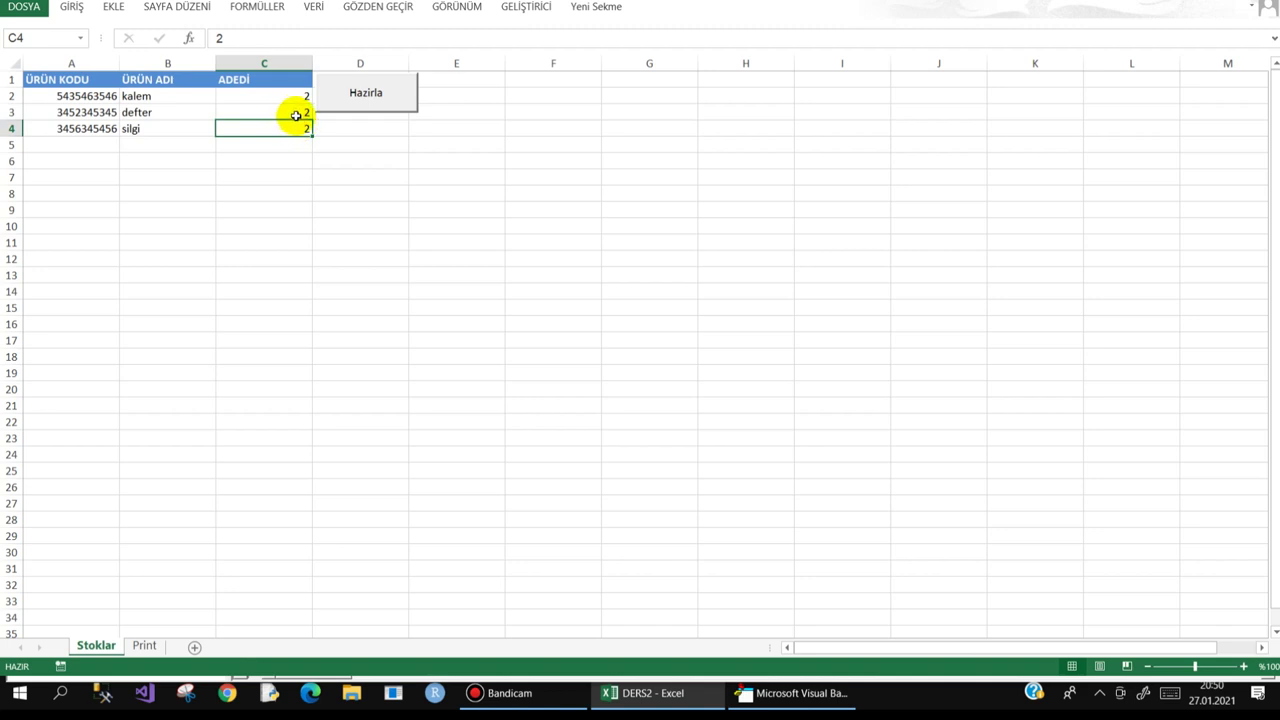
{"action": "type", "text": "2"}
{"action": "left_click", "coordinate": [343, 162]}
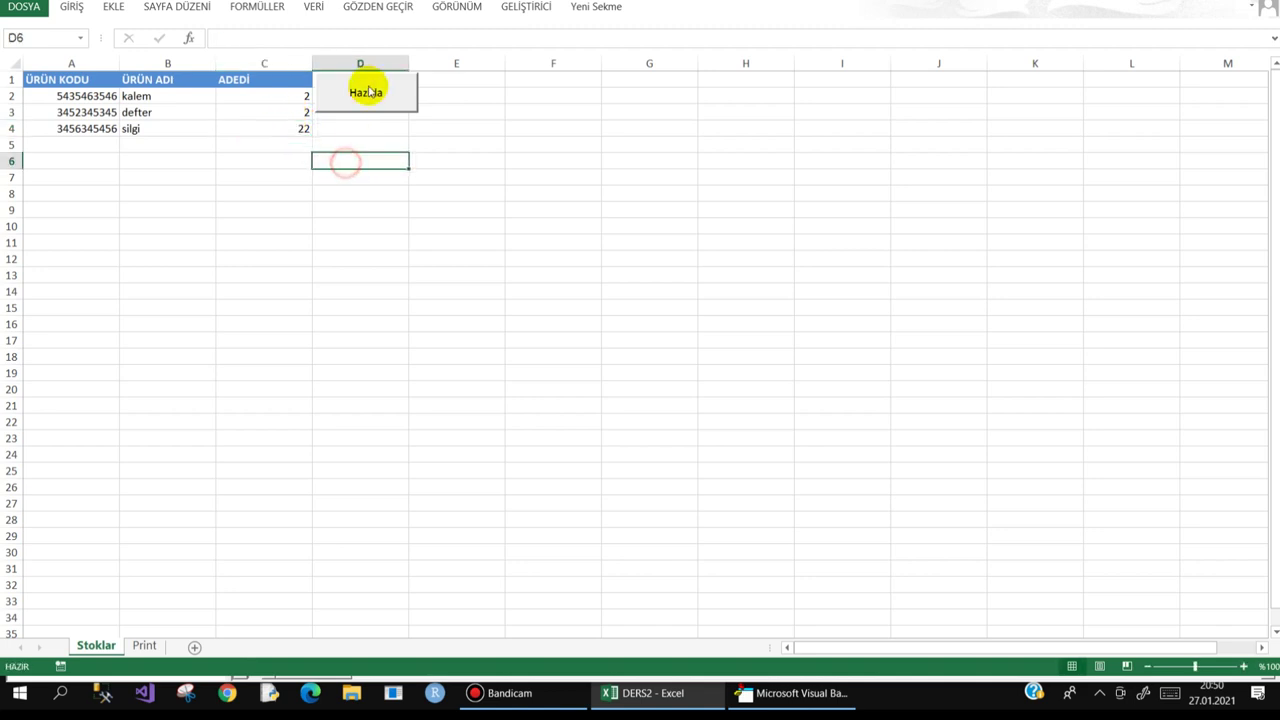
Step: Rerun Hazırla and confirm Print now lists 22 silgi rows
{"action": "left_click", "coordinate": [366, 92]}
{"action": "left_click", "coordinate": [668, 392]}
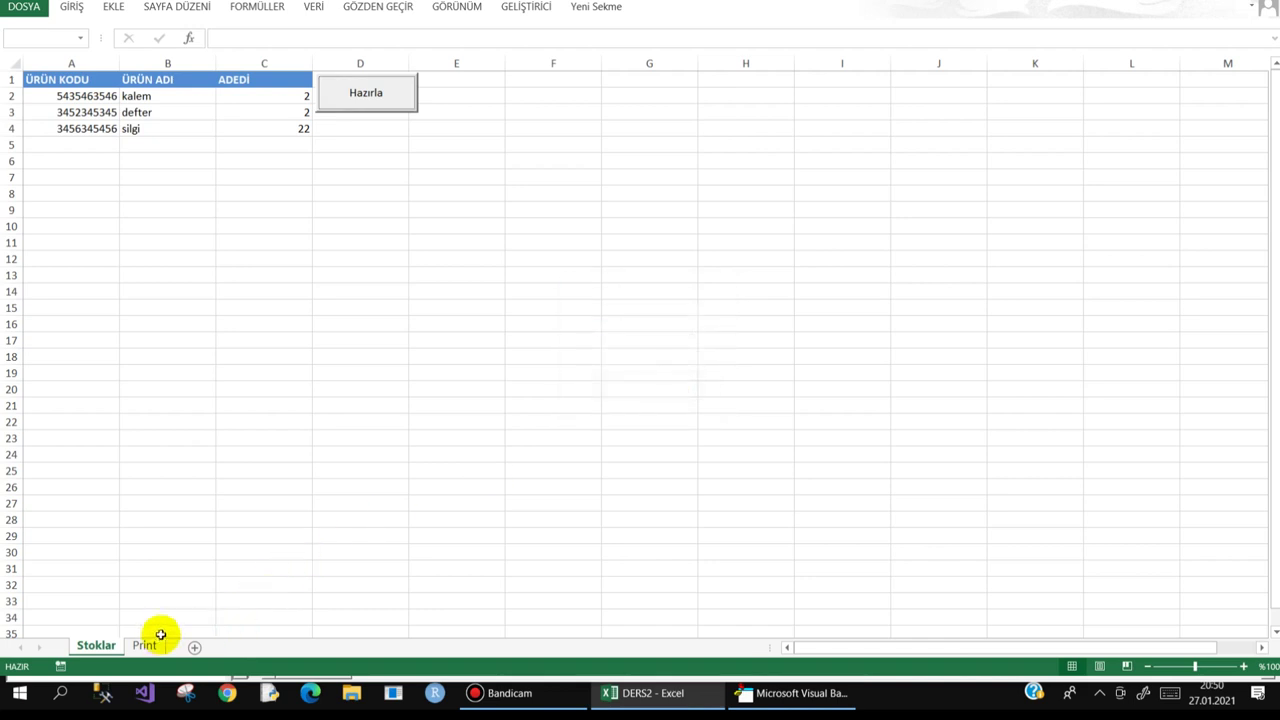
{"action": "left_click", "coordinate": [144, 646]}
{"action": "left_click_drag", "start_coordinate": [174, 94], "coordinate": [171, 504]}
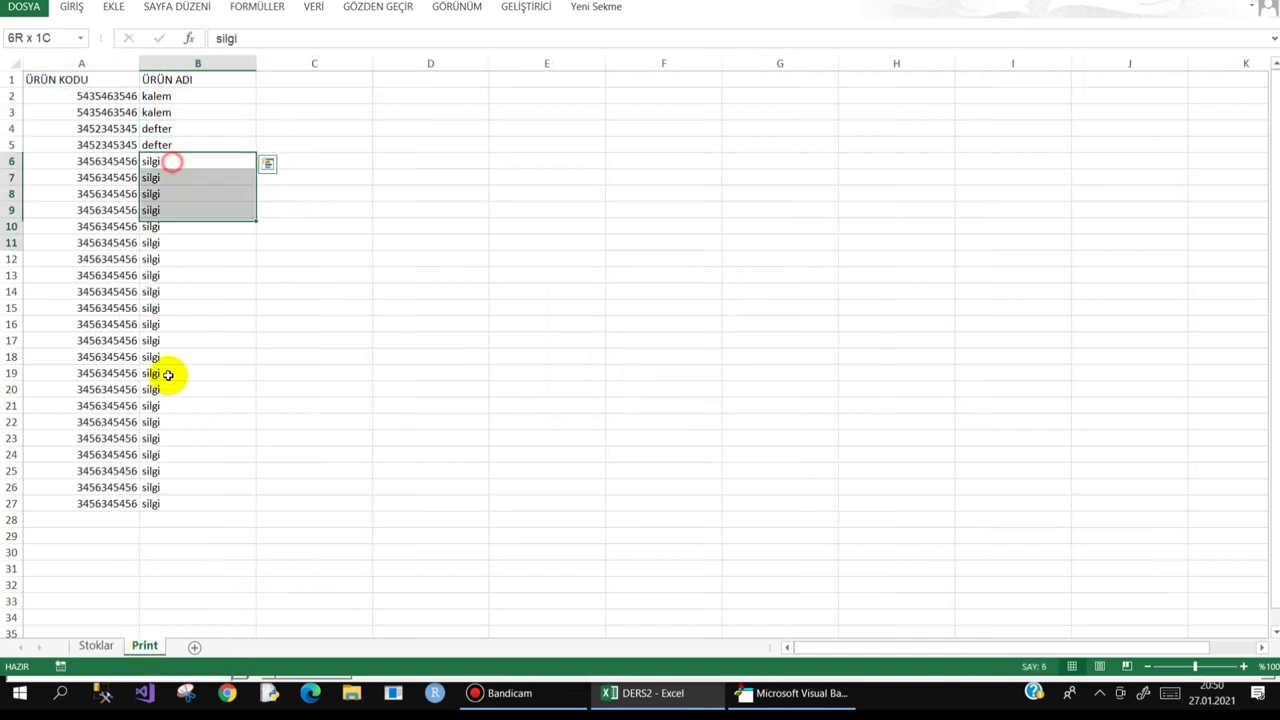
{"action": "left_click", "coordinate": [97, 646]}
{"action": "left_click", "coordinate": [369, 212]}
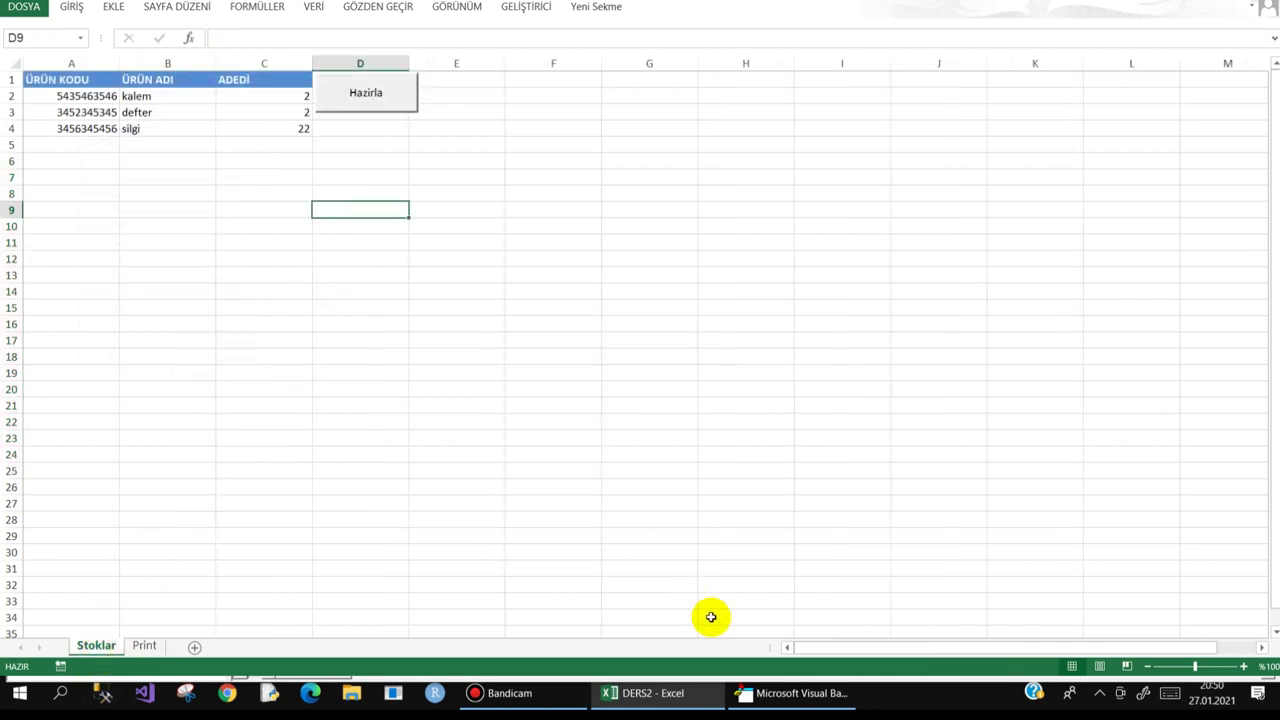
{"action": "left_click", "coordinate": [775, 693]}
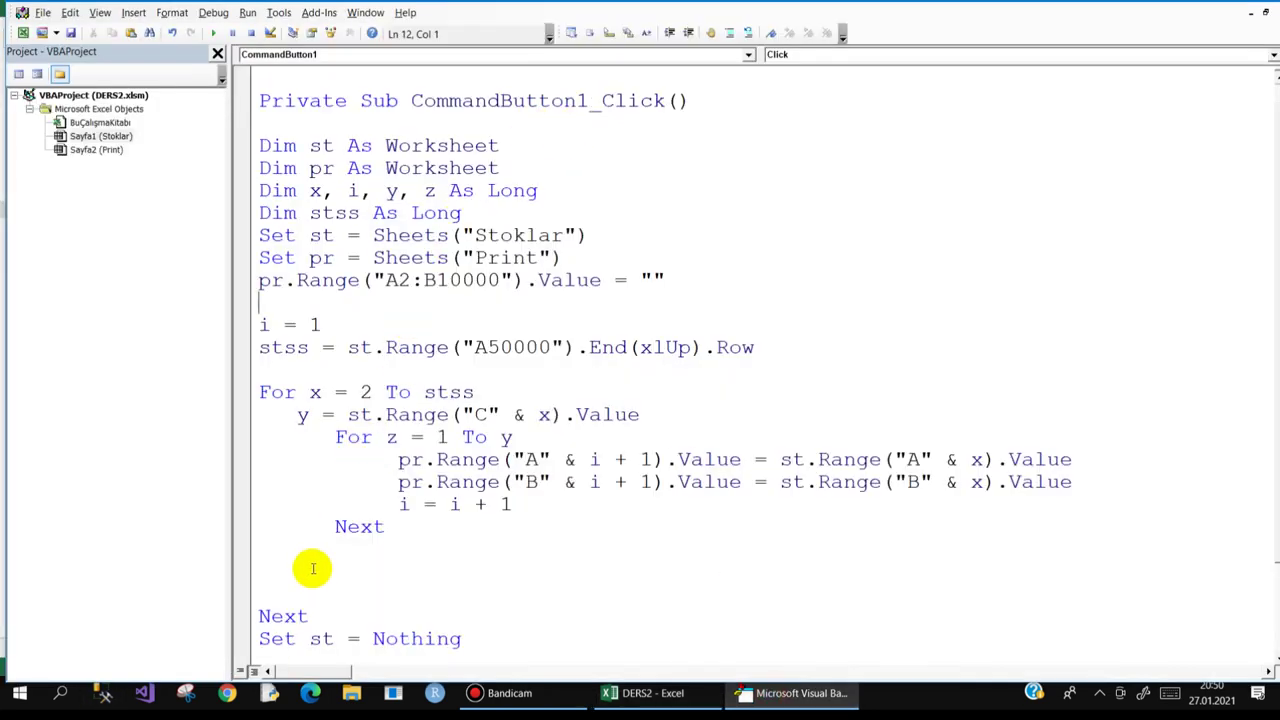
Step: Delete the blank lines after the inner Next and review the full procedure body
{"action": "left_click_drag", "start_coordinate": [265, 538], "coordinate": [259, 601]}
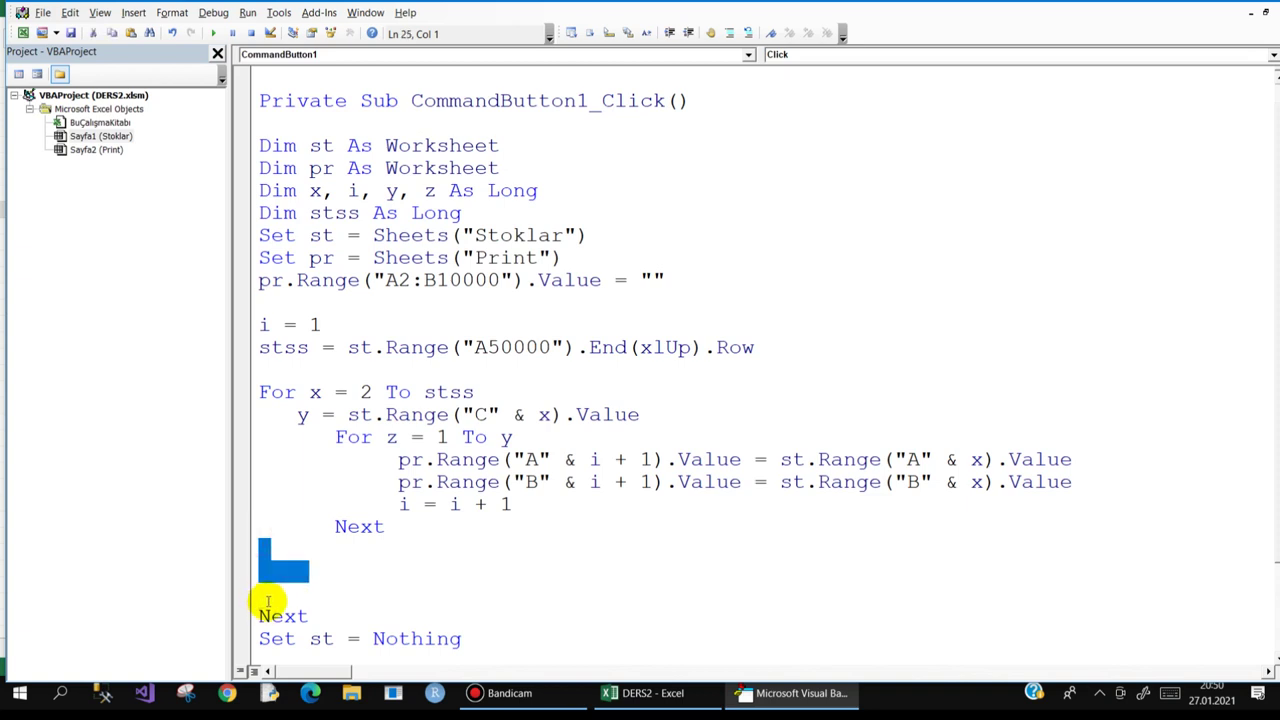
{"action": "key", "text": "Delete"}
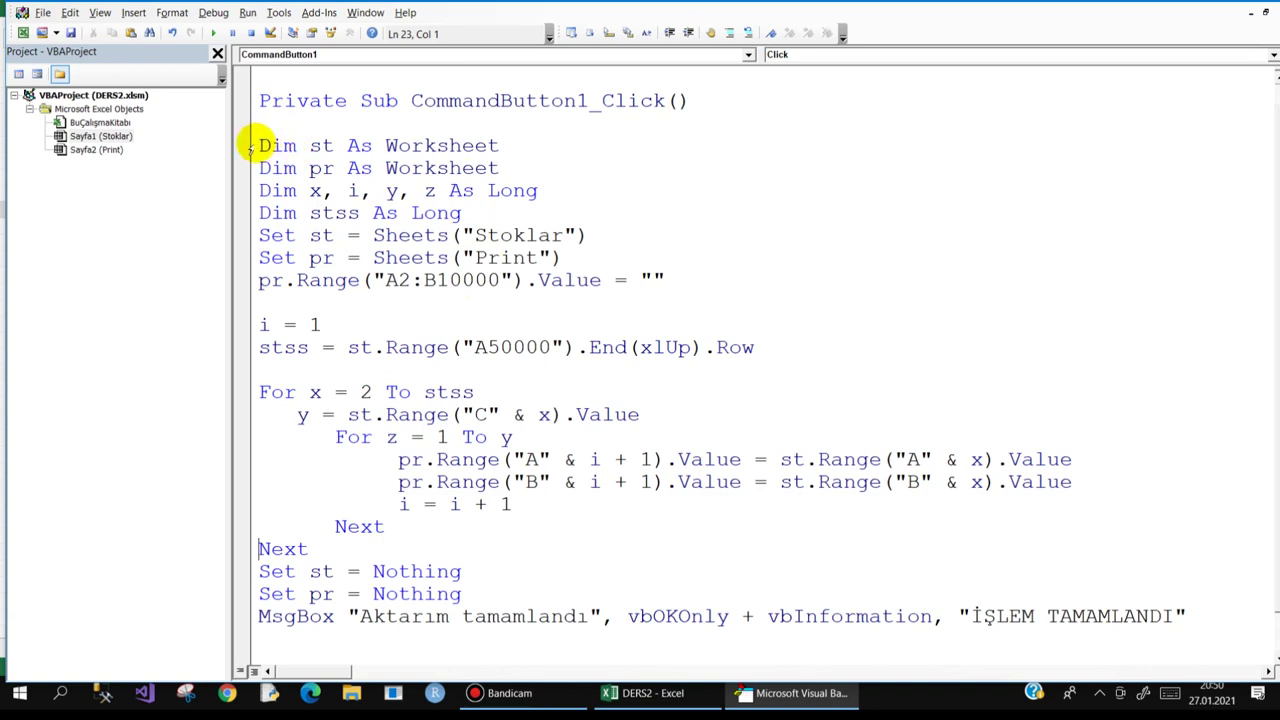
{"action": "left_click_drag", "start_coordinate": [259, 145], "coordinate": [256, 628]}
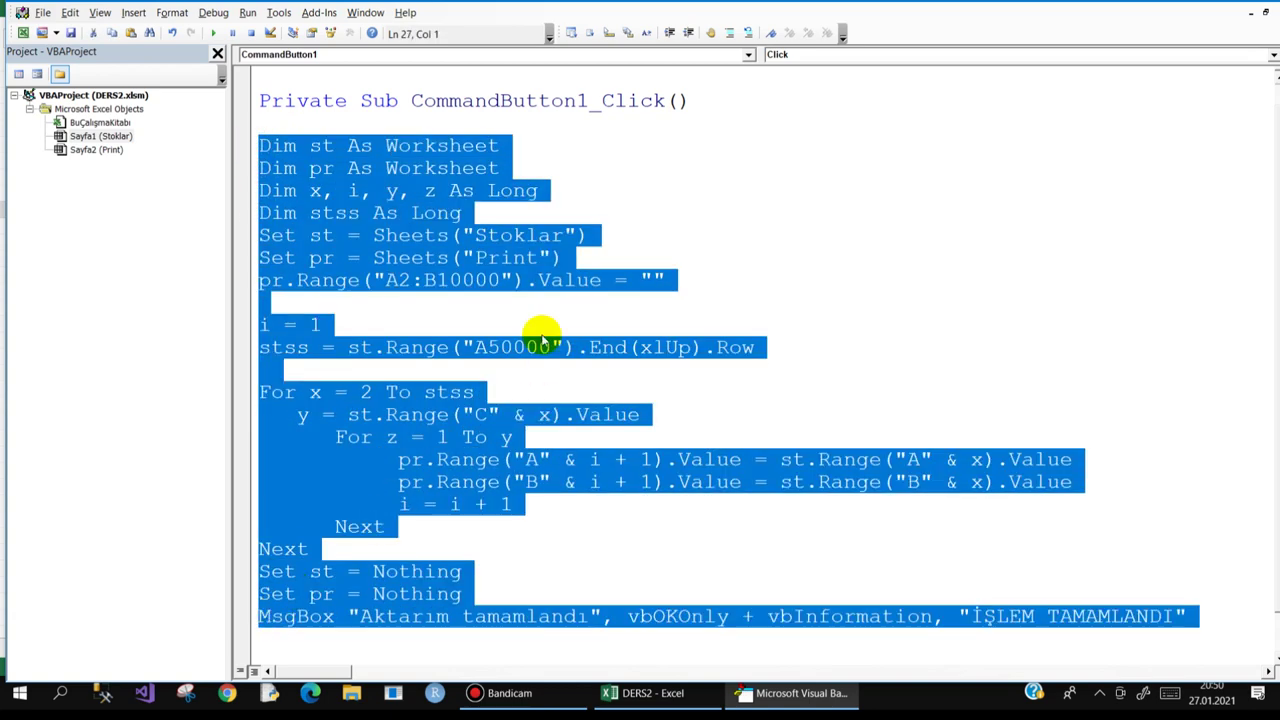
{"action": "left_click", "coordinate": [540, 280]}
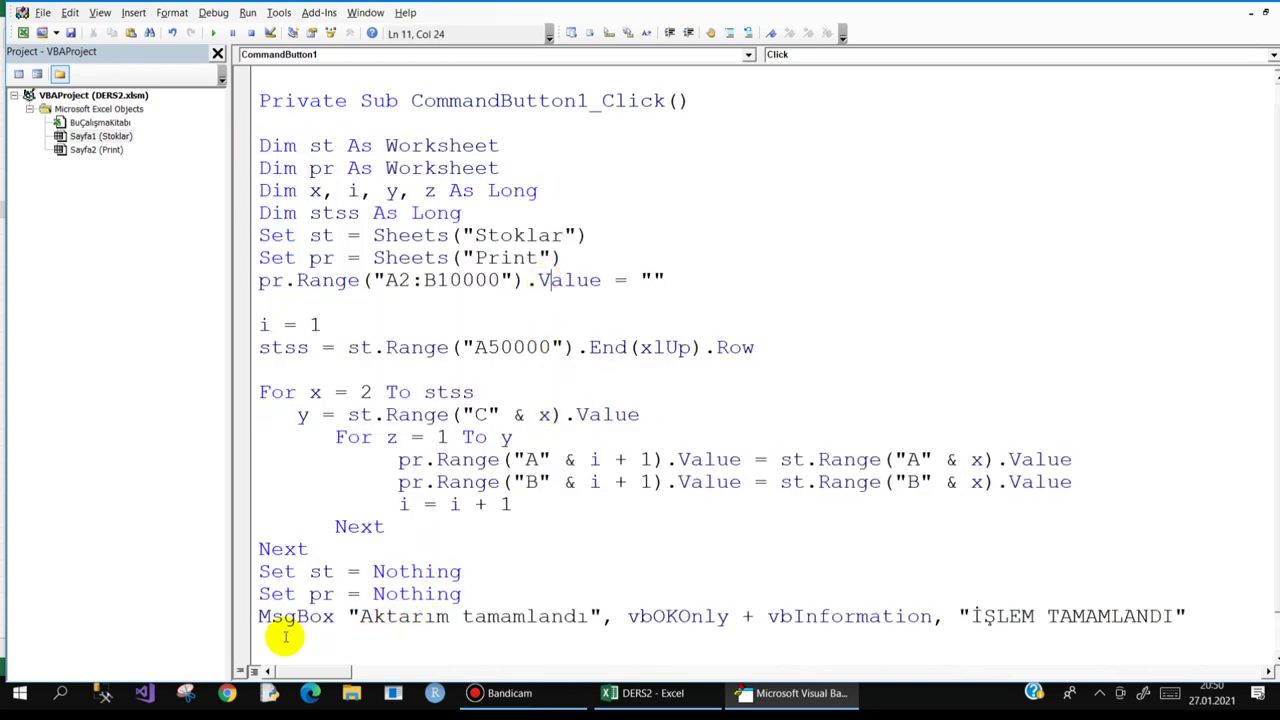
{"action": "left_click_drag", "start_coordinate": [285, 637], "coordinate": [220, 142]}
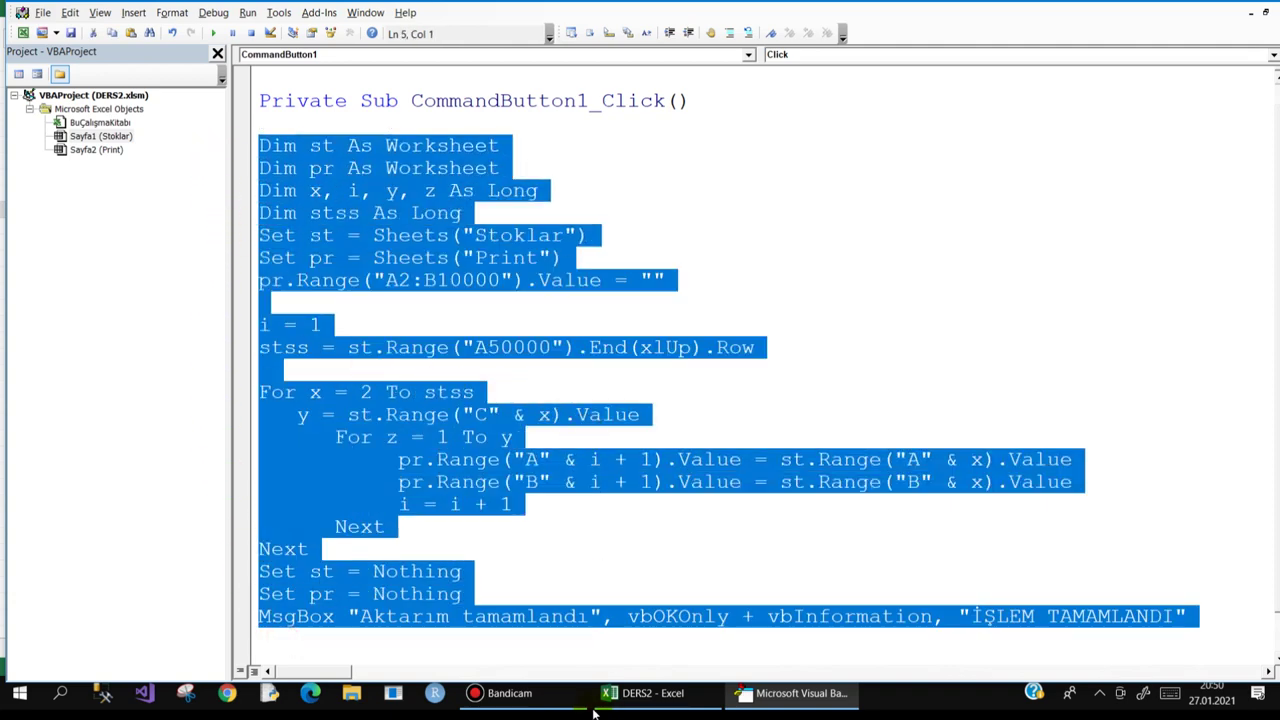
{"action": "left_click", "coordinate": [650, 693]}
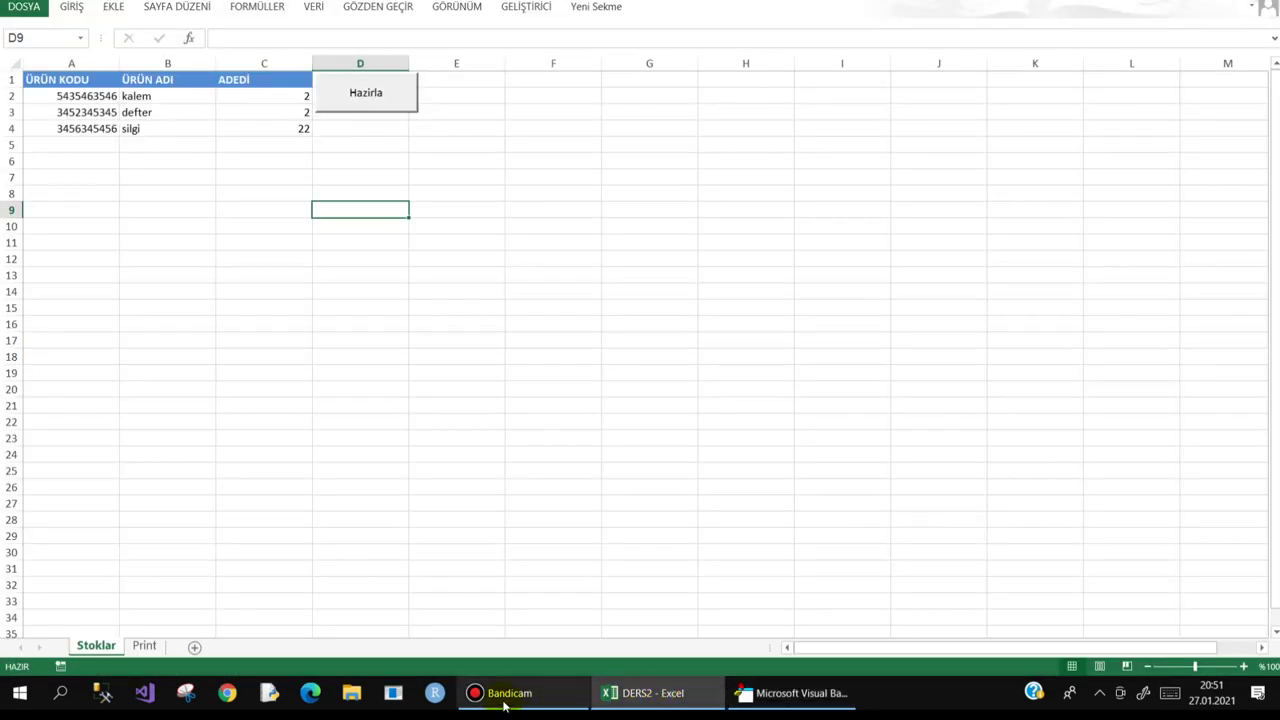
Step: Open the Bandicam recorder window from the taskbar
{"action": "left_click", "coordinate": [504, 700]}
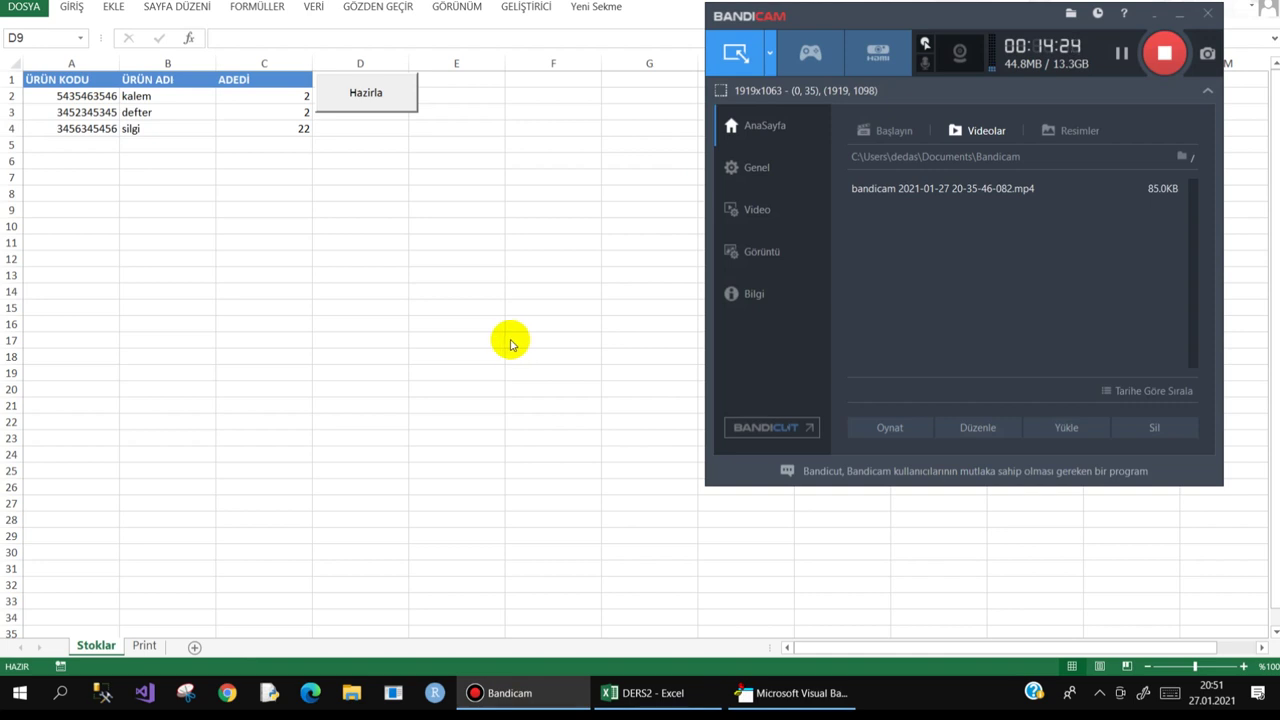